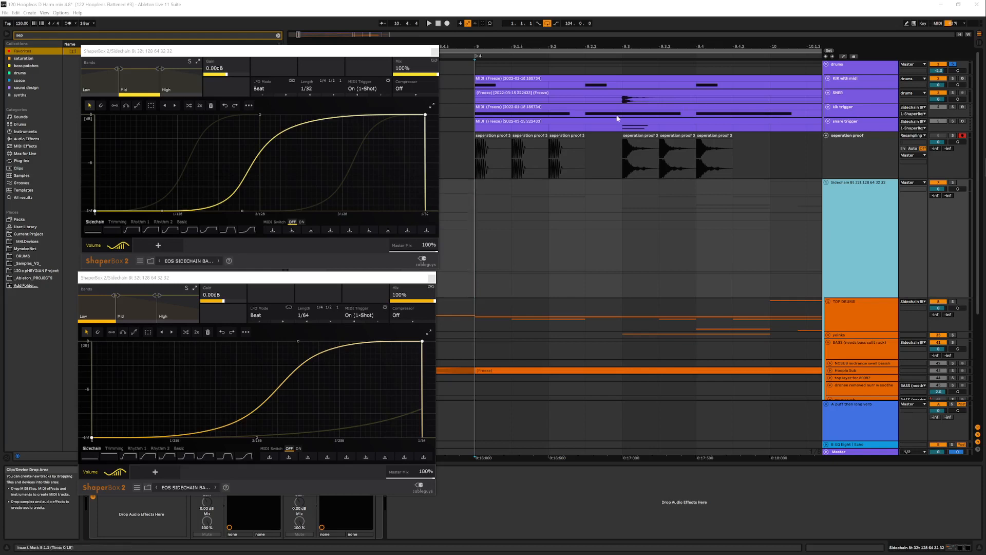
Select the third separation proof clip and move both ShaperBox windows up to uncover the EQ Eight devices
{"action": "left_click", "coordinate": [565, 136]}
{"action": "left_click", "coordinate": [569, 149]}
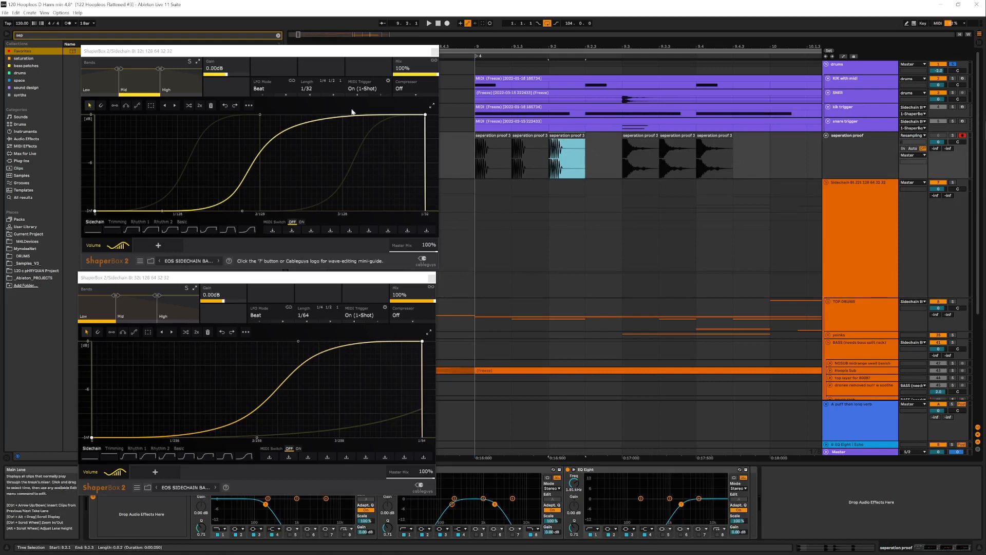
{"action": "left_click_drag", "start_coordinate": [319, 51], "coordinate": [310, 23]}
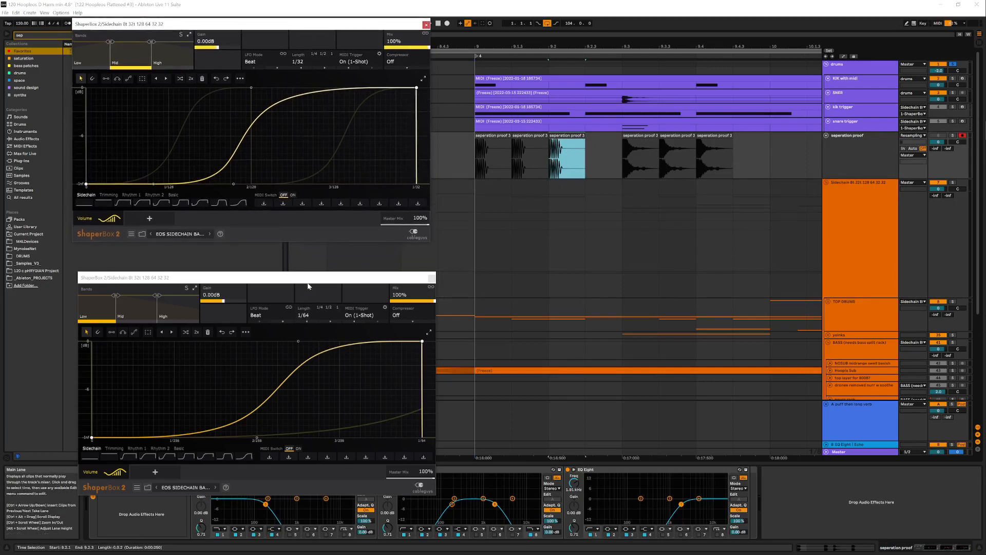
{"action": "left_click_drag", "start_coordinate": [308, 284], "coordinate": [300, 251]}
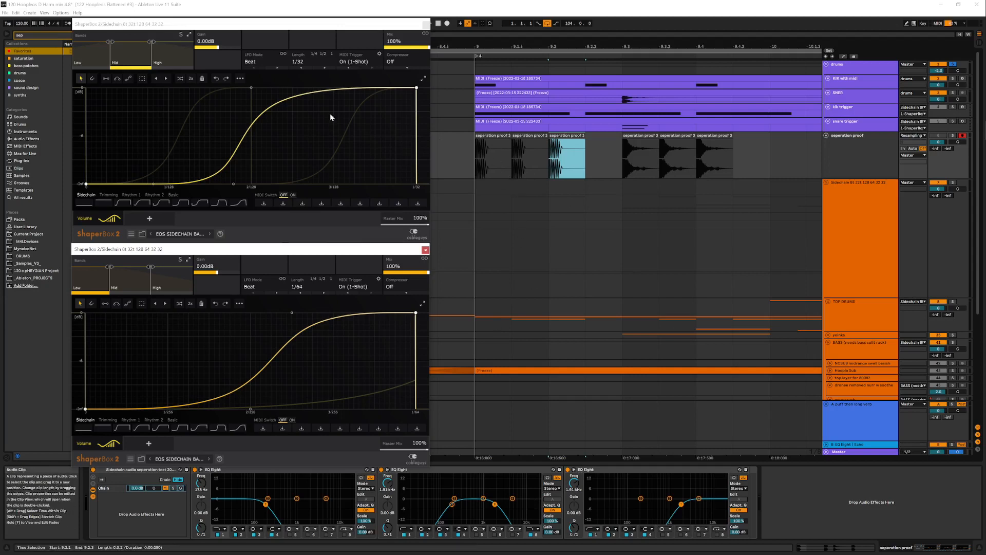
Go through the Low, Mid and High band curves in the upper ShaperBox
{"action": "left_click", "coordinate": [88, 54]}
{"action": "left_click", "coordinate": [126, 56]}
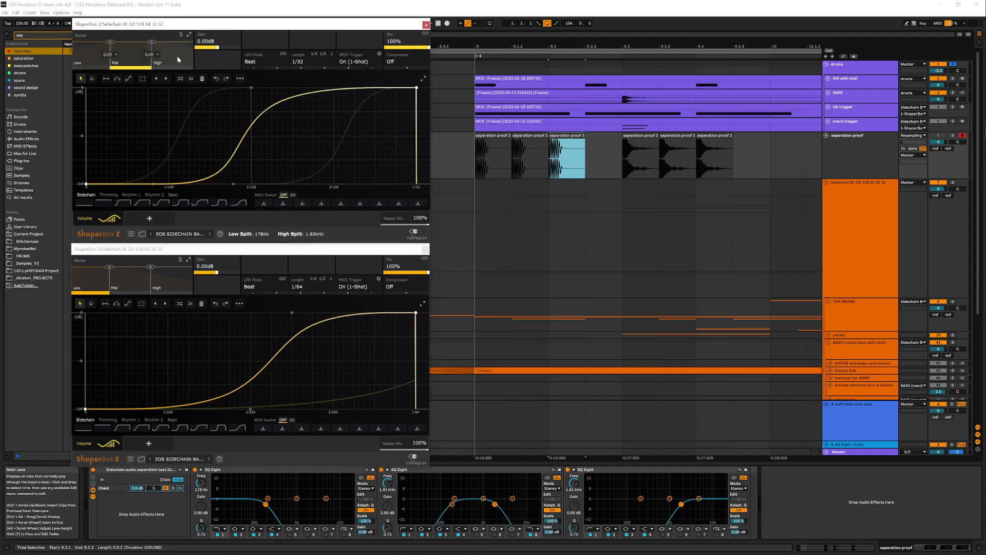
{"action": "left_click", "coordinate": [176, 55]}
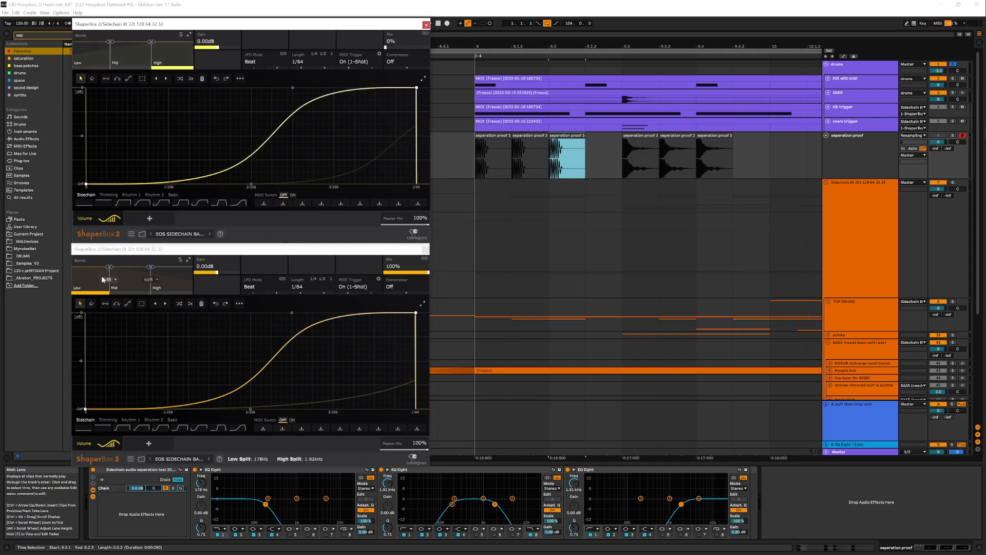
Compare the filter types of the first EQ Eight with the low band split slope options in the lower ShaperBox
{"action": "left_click", "coordinate": [493, 134]}
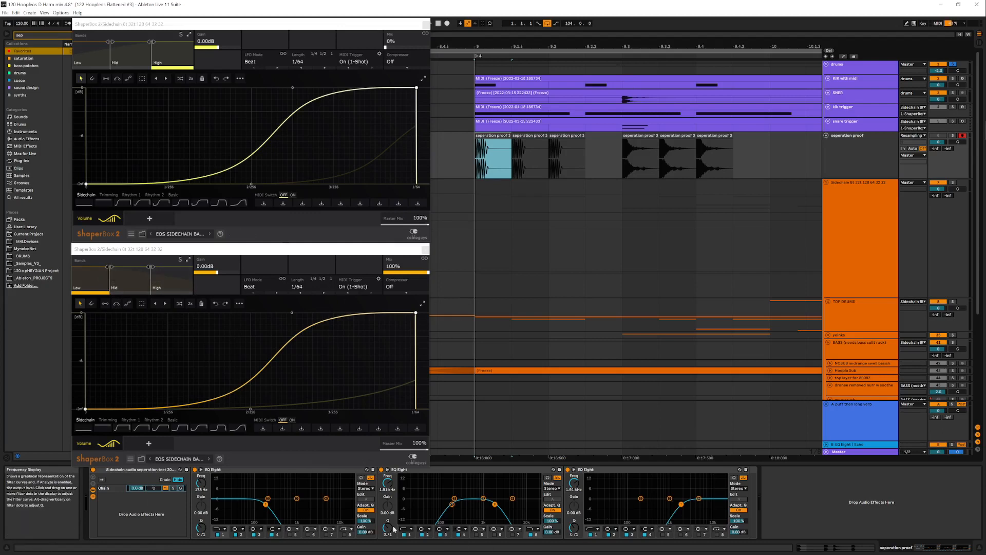
{"action": "left_click", "coordinate": [224, 529]}
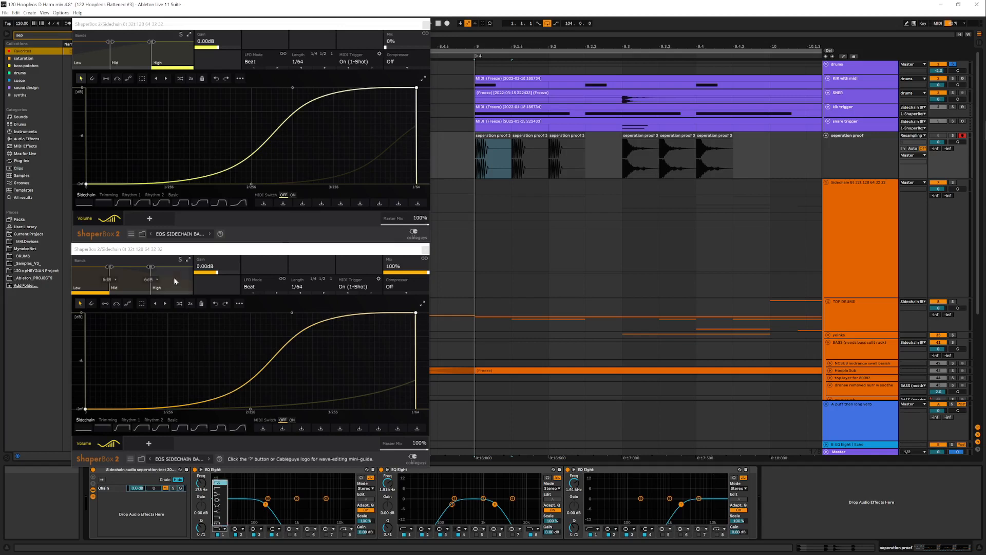
{"action": "left_click", "coordinate": [113, 283]}
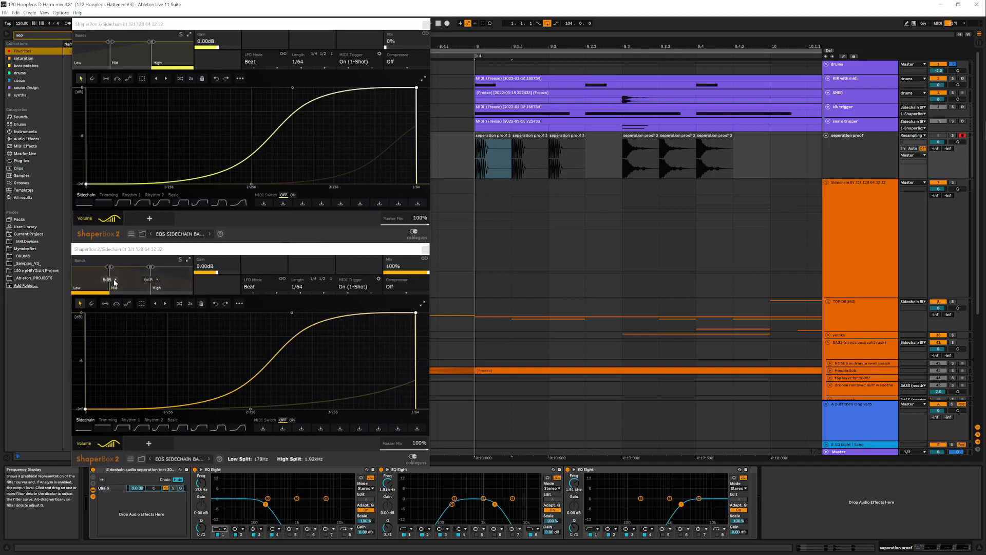
{"action": "left_click", "coordinate": [114, 282]}
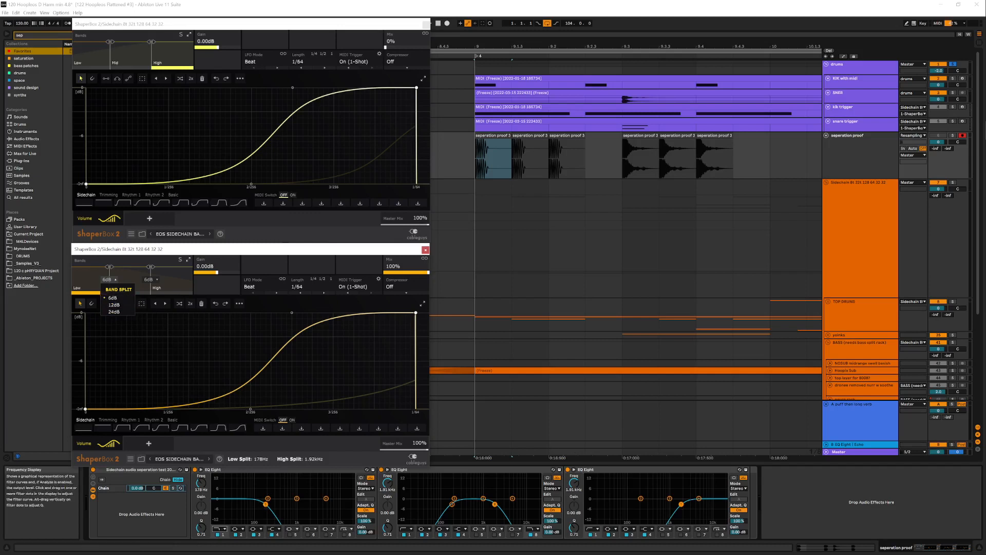
Select the first separation proof clip and move the lower ShaperBox window up, clear of the device chain
{"action": "mouse_move", "coordinate": [260, 256]}
{"action": "left_mouse_down"}
{"action": "mouse_move", "coordinate": [260, 232]}
{"action": "mouse_move", "coordinate": [262, 270]}
{"action": "mouse_move", "coordinate": [264, 256]}
{"action": "left_mouse_up"}
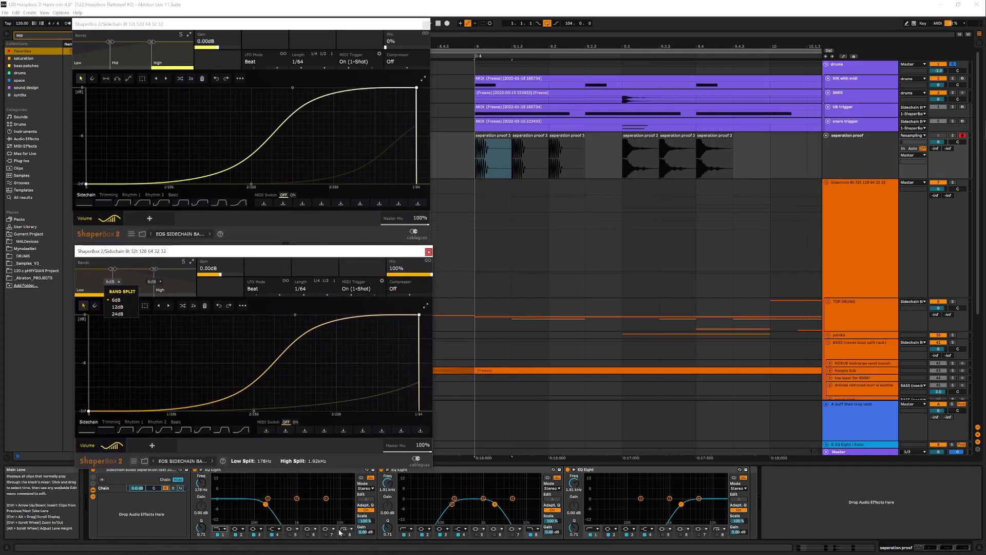
{"action": "left_click", "coordinate": [499, 136]}
{"action": "left_click_drag", "start_coordinate": [257, 250], "coordinate": [255, 227]}
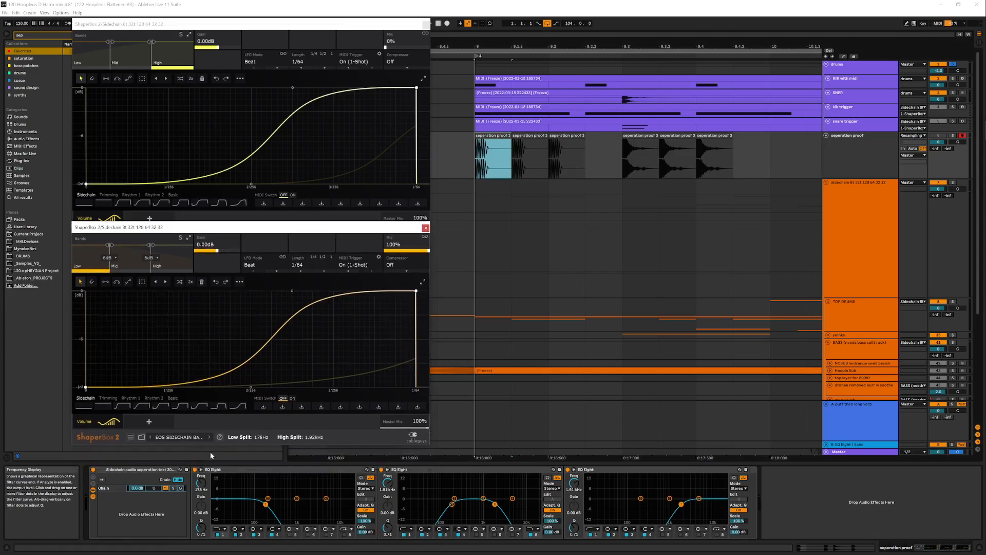
Automate the first EQ Eight's Device On to switch off after the first separation proof clip and on again only for the fourth
{"action": "right_click", "coordinate": [194, 339]}
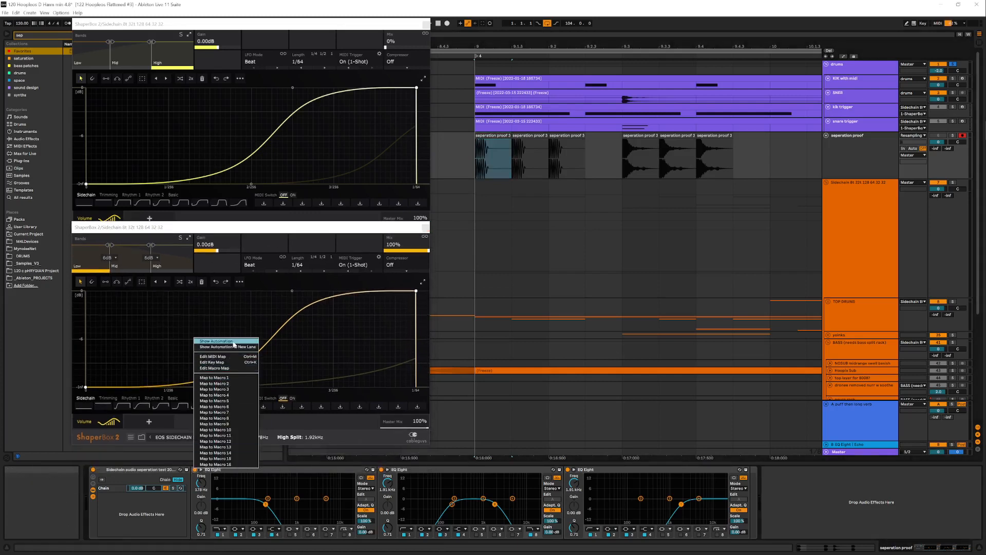
{"action": "left_click", "coordinate": [234, 342]}
{"action": "left_click", "coordinate": [506, 154]}
{"action": "left_click_drag", "start_coordinate": [517, 149], "coordinate": [518, 169]}
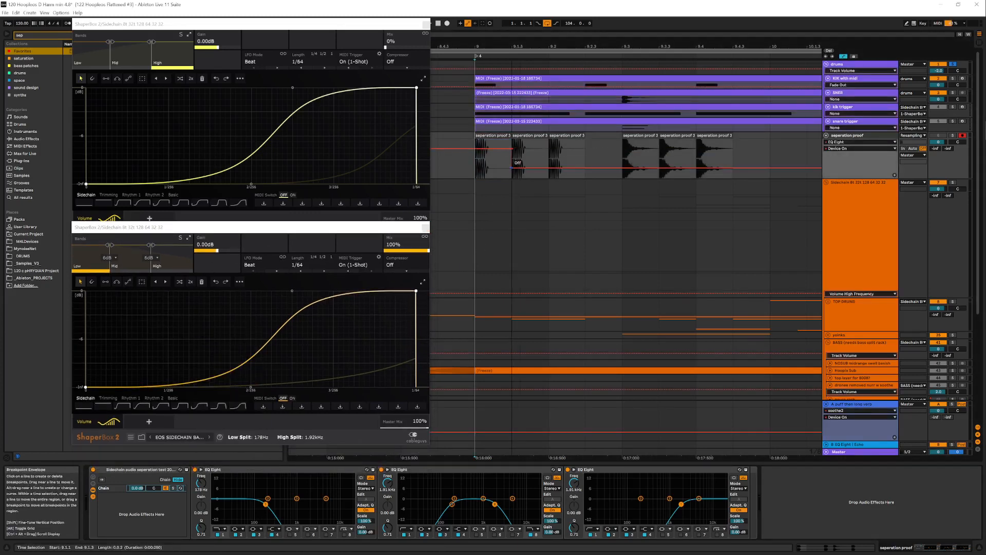
{"action": "left_click", "coordinate": [625, 168]}
{"action": "mouse_move", "coordinate": [624, 168]}
{"action": "left_mouse_down"}
{"action": "mouse_move", "coordinate": [625, 149]}
{"action": "mouse_move", "coordinate": [660, 168]}
{"action": "mouse_move", "coordinate": [624, 169]}
{"action": "left_mouse_up"}
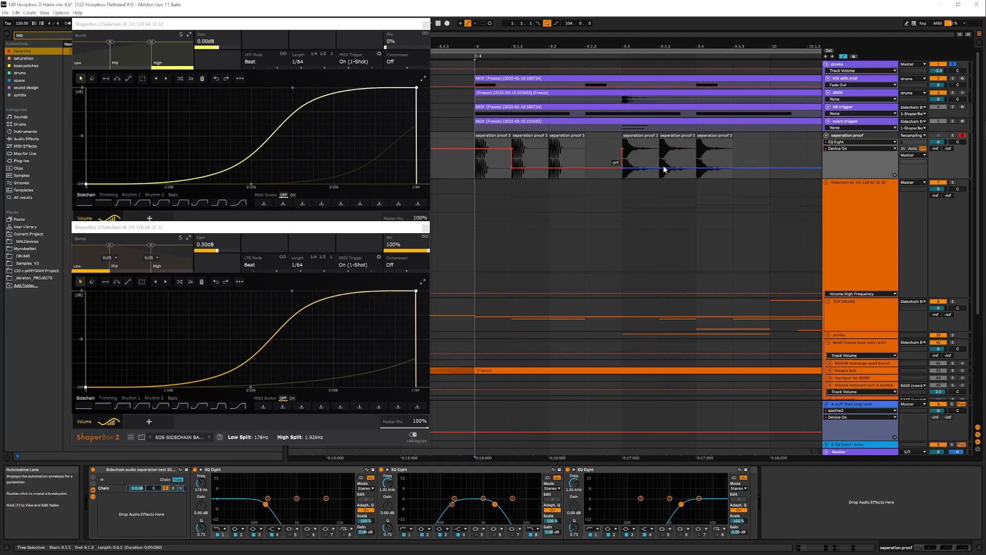
{"action": "left_click_drag", "start_coordinate": [632, 169], "coordinate": [659, 168]}
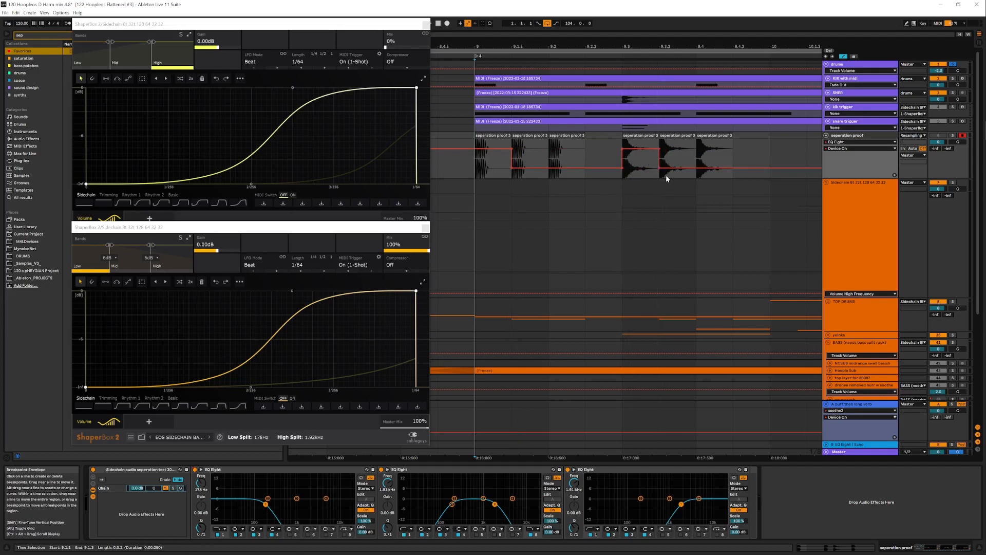
Automate the second EQ Eight's Device On so it is on only over the second and fifth separation proof clips
{"action": "right_click", "coordinate": [381, 469]}
{"action": "left_click", "coordinate": [413, 340]}
{"action": "left_click", "coordinate": [512, 149]}
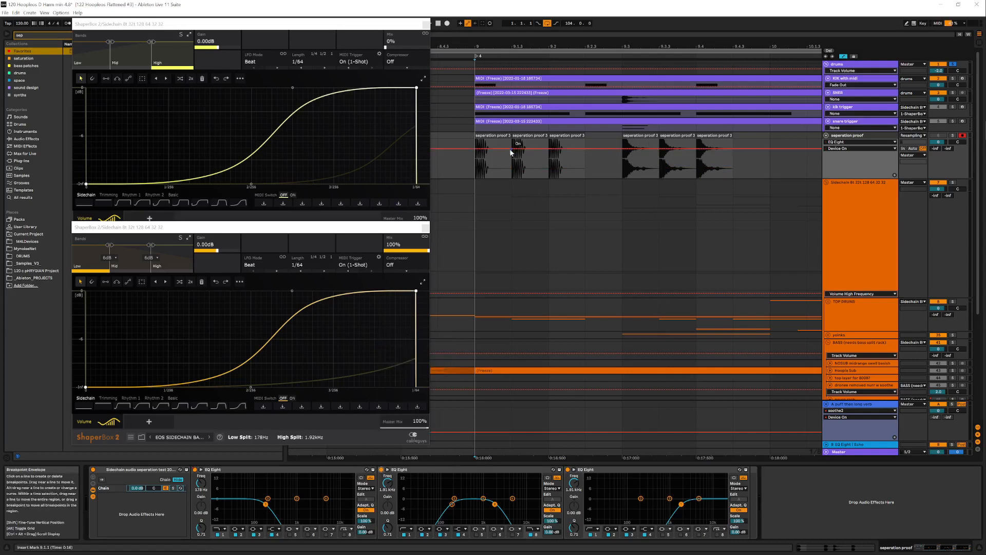
{"action": "left_click_drag", "start_coordinate": [505, 149], "coordinate": [549, 167]}
{"action": "left_click", "coordinate": [549, 149]}
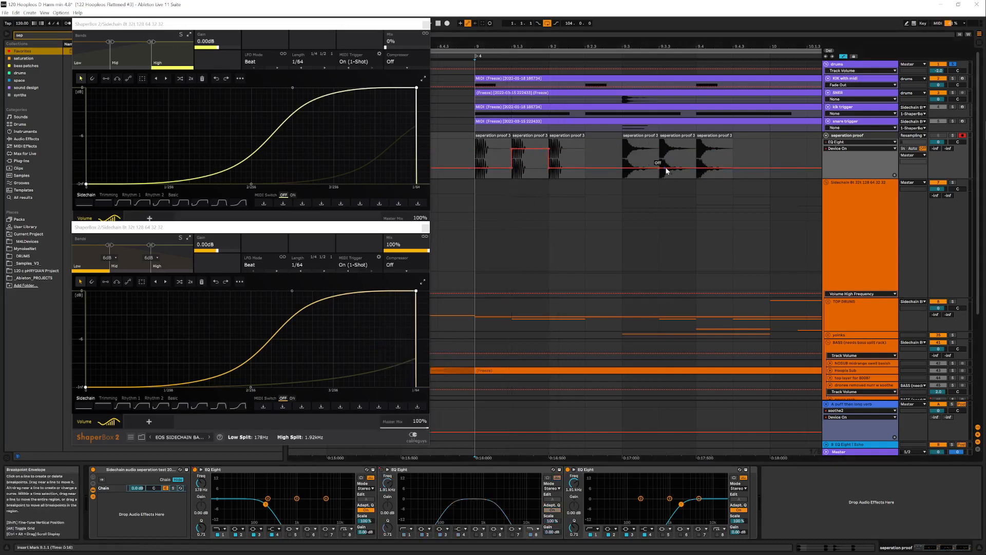
{"action": "left_click_drag", "start_coordinate": [667, 169], "coordinate": [702, 167]}
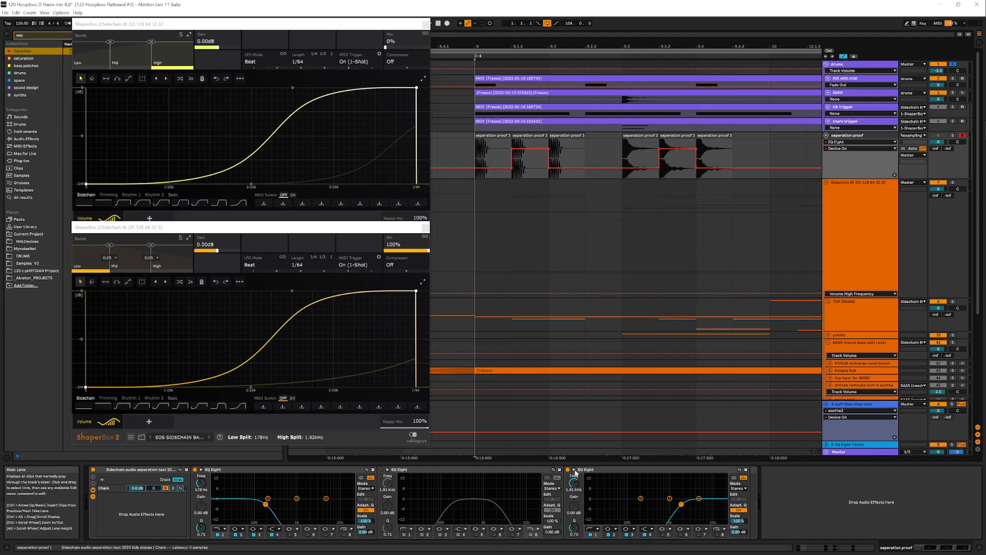
Automate the third EQ Eight's Device On so it is on only over the third and sixth separation proof clips
{"action": "right_click", "coordinate": [568, 469]}
{"action": "left_click", "coordinate": [598, 342]}
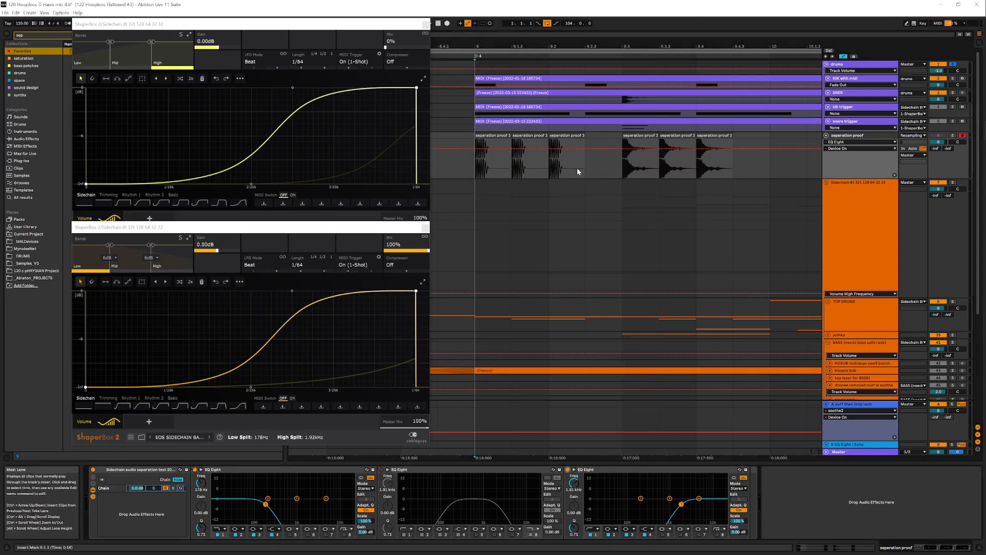
{"action": "left_click", "coordinate": [549, 149]}
{"action": "left_click_drag", "start_coordinate": [545, 150], "coordinate": [587, 168]}
{"action": "left_click", "coordinate": [585, 150]}
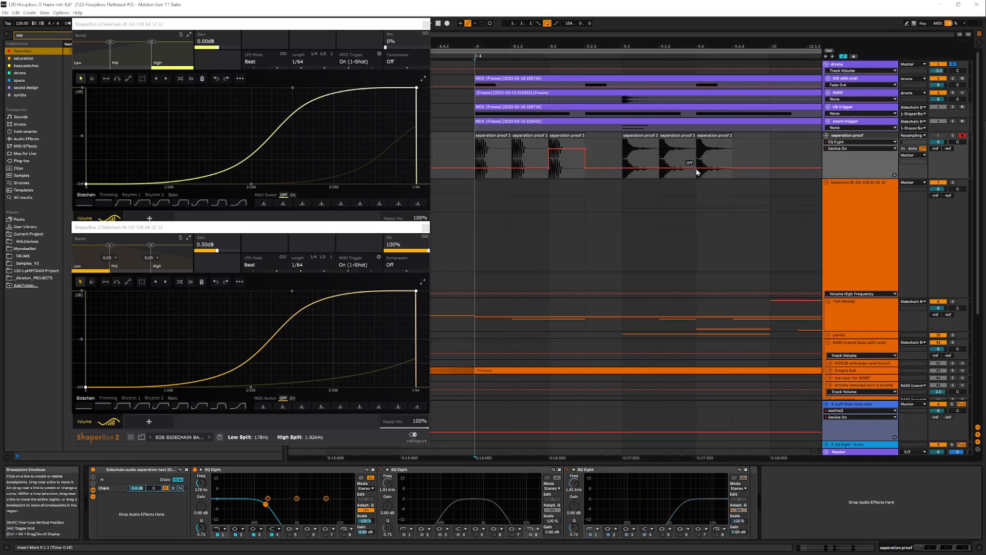
{"action": "left_click", "coordinate": [696, 167]}
{"action": "left_click_drag", "start_coordinate": [704, 168], "coordinate": [736, 168]}
{"action": "left_click", "coordinate": [733, 149]}
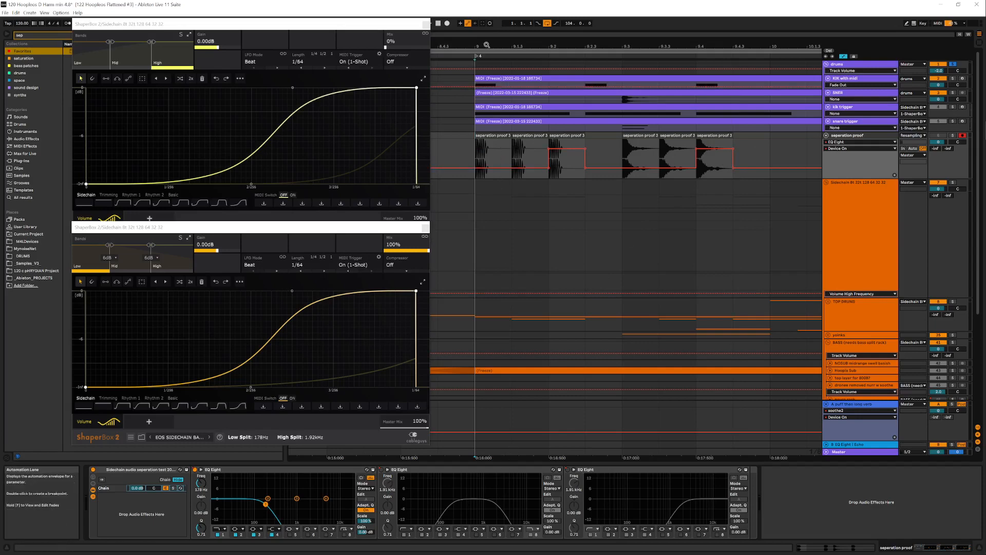
Examine the separation proof clips up close and the low band split slope options in the lower ShaperBox
{"action": "scroll", "coordinate": [485, 86], "scroll_direction": "up", "scroll_amount": 3}
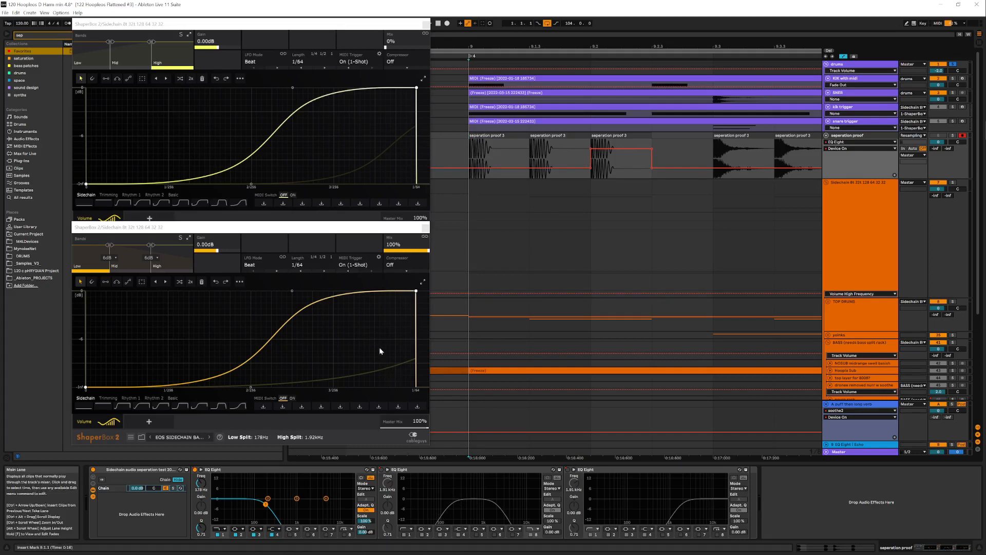
{"action": "left_click", "coordinate": [107, 263]}
{"action": "left_click", "coordinate": [109, 257]}
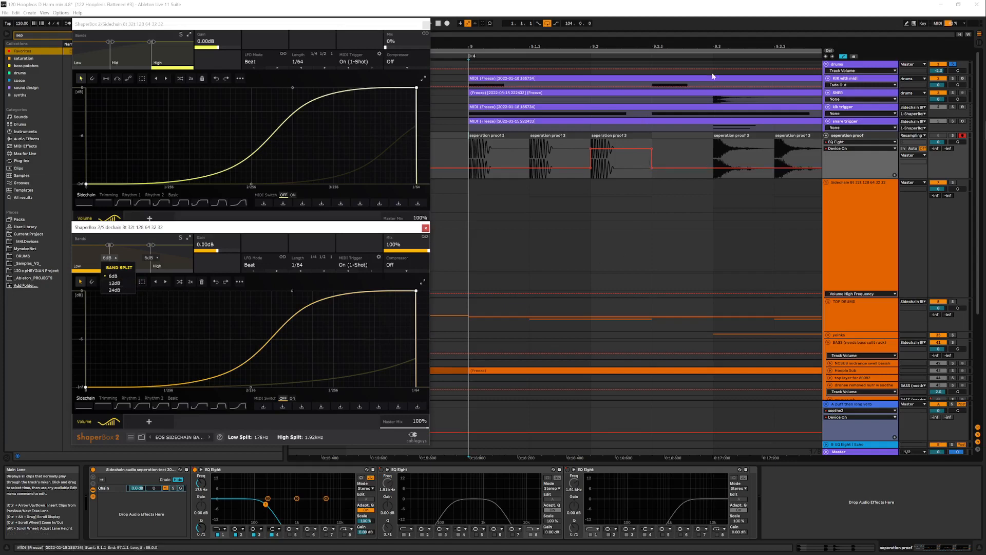
{"action": "left_click", "coordinate": [700, 47]}
{"action": "left_click_drag", "start_coordinate": [611, 47], "coordinate": [577, 39]}
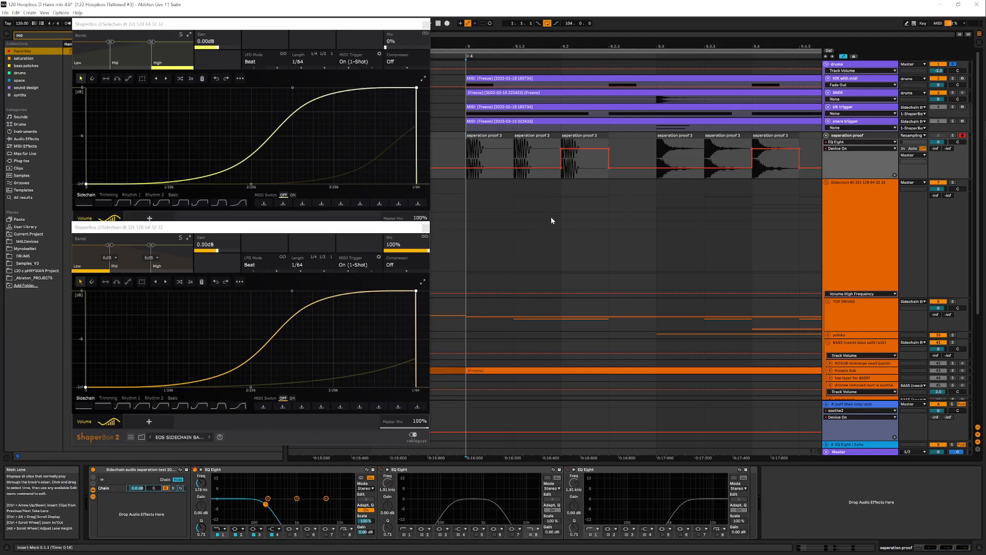
Select the separation proof track and show the macro controls of its audio effect rack
{"action": "left_click", "coordinate": [566, 204]}
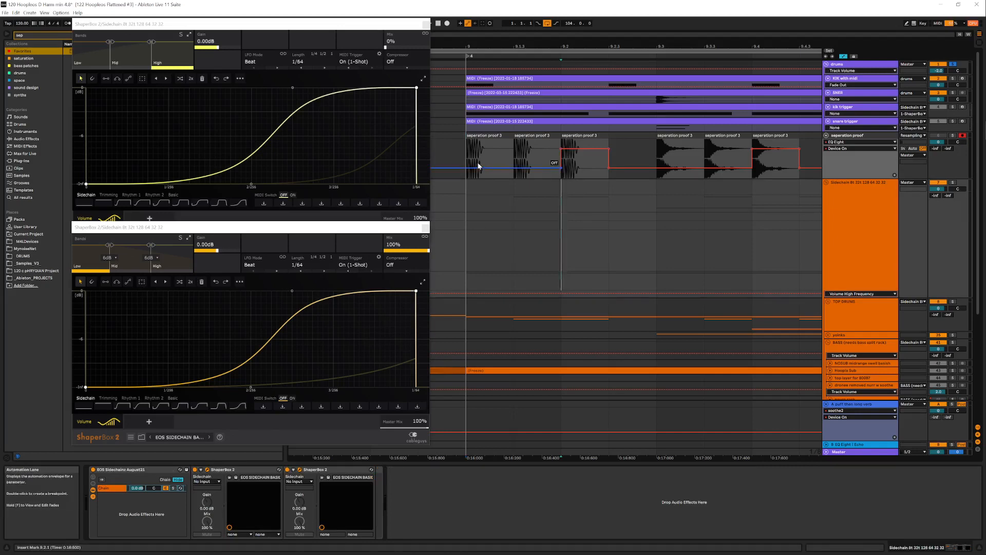
{"action": "left_click", "coordinate": [851, 136]}
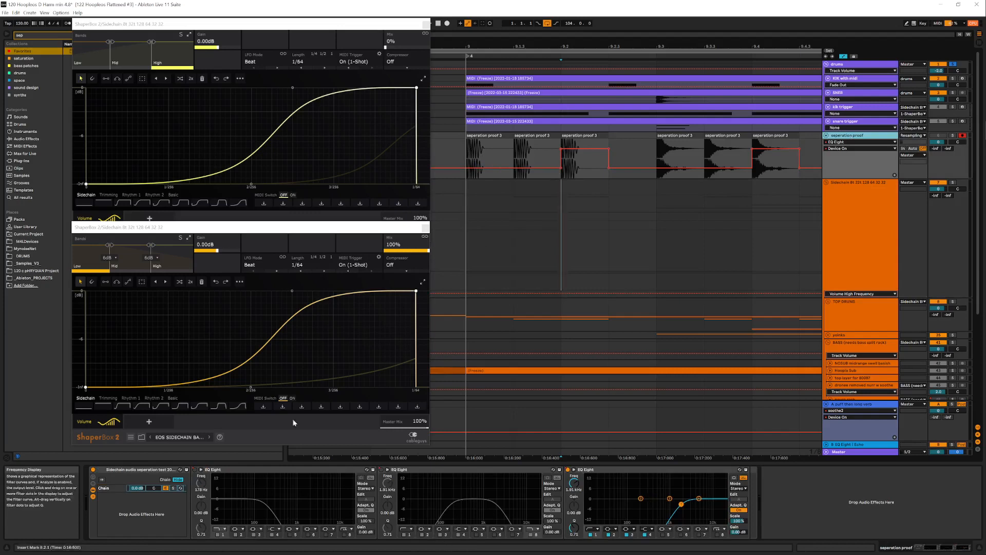
{"action": "left_click", "coordinate": [94, 479]}
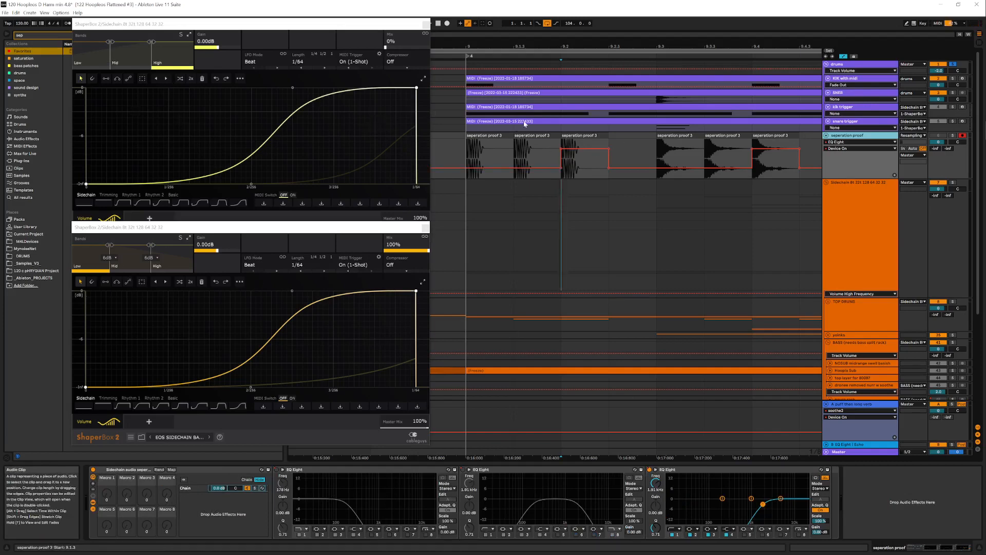
Add FabFilter Pro-Q 3 to the KIK with midi track, moving the ShaperBox windows off the plug-in list
{"action": "left_click", "coordinate": [843, 79]}
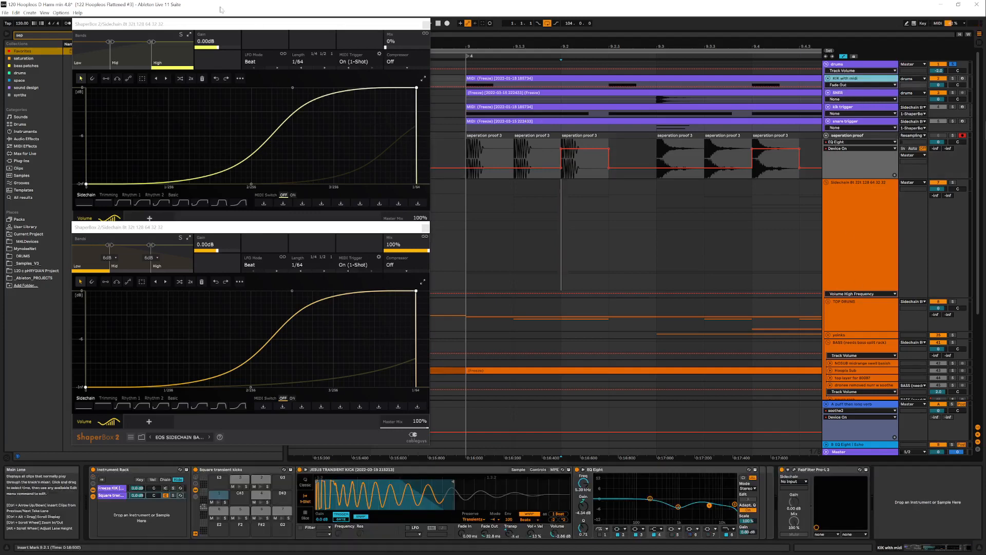
{"action": "left_click_drag", "start_coordinate": [180, 26], "coordinate": [182, 69]}
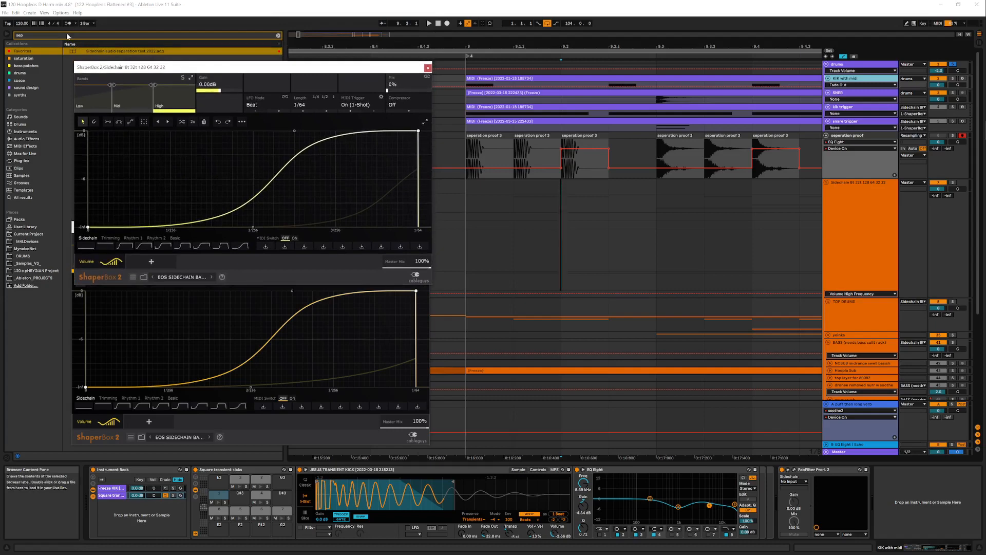
{"action": "left_click", "coordinate": [26, 53]}
{"action": "left_click_drag", "start_coordinate": [105, 68], "coordinate": [181, 52]}
{"action": "left_click_drag", "start_coordinate": [110, 229], "coordinate": [205, 248]}
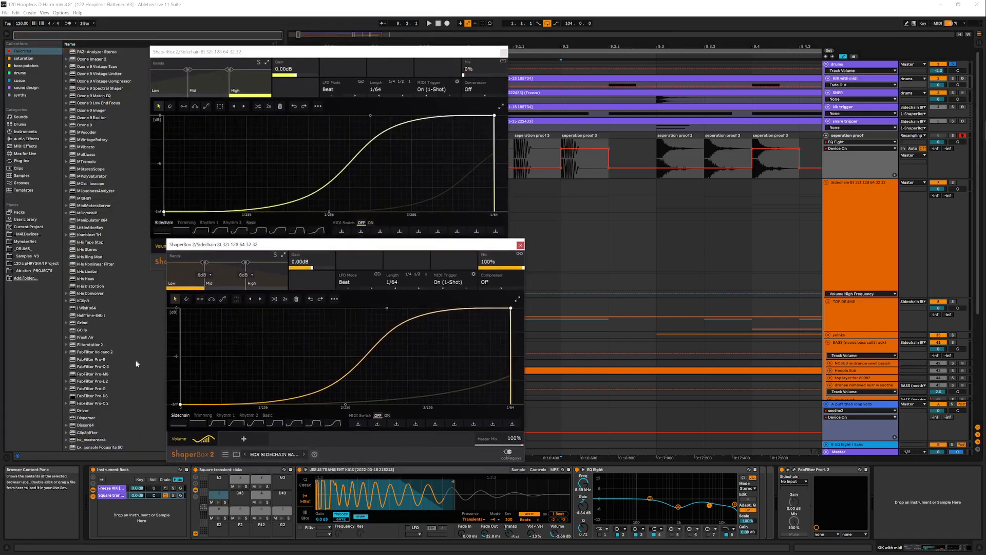
{"action": "left_click", "coordinate": [94, 368]}
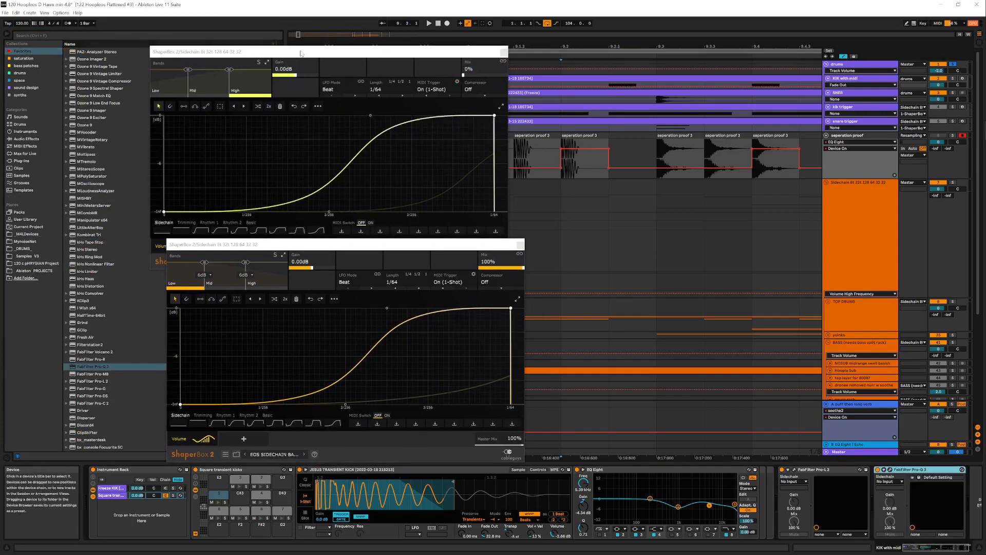
Move both ShaperBox windows back over the browser and reframe the arrangement around all six separation proof clips
{"action": "left_click_drag", "start_coordinate": [297, 49], "coordinate": [192, 18]}
{"action": "left_click_drag", "start_coordinate": [399, 251], "coordinate": [276, 257]}
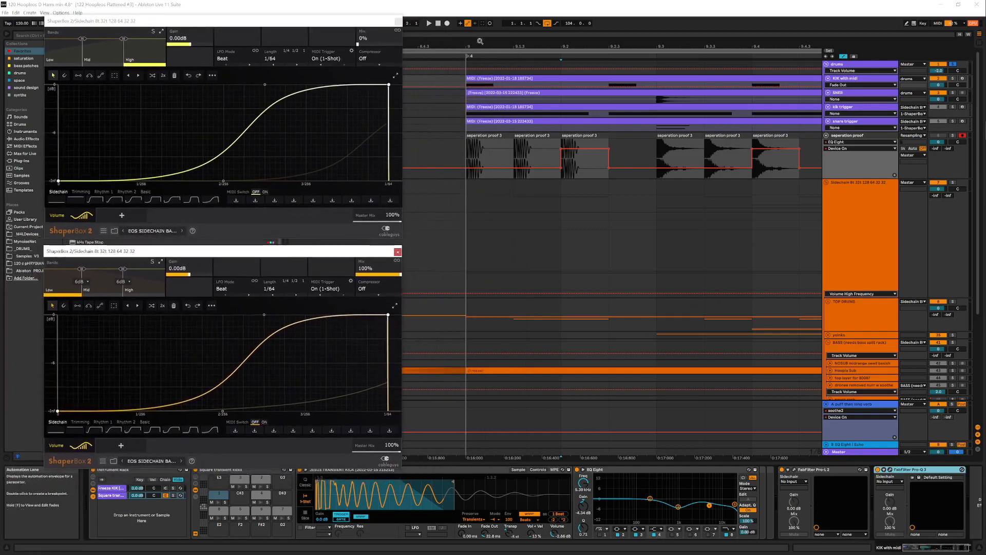
{"action": "left_click_drag", "start_coordinate": [495, 41], "coordinate": [451, 30]}
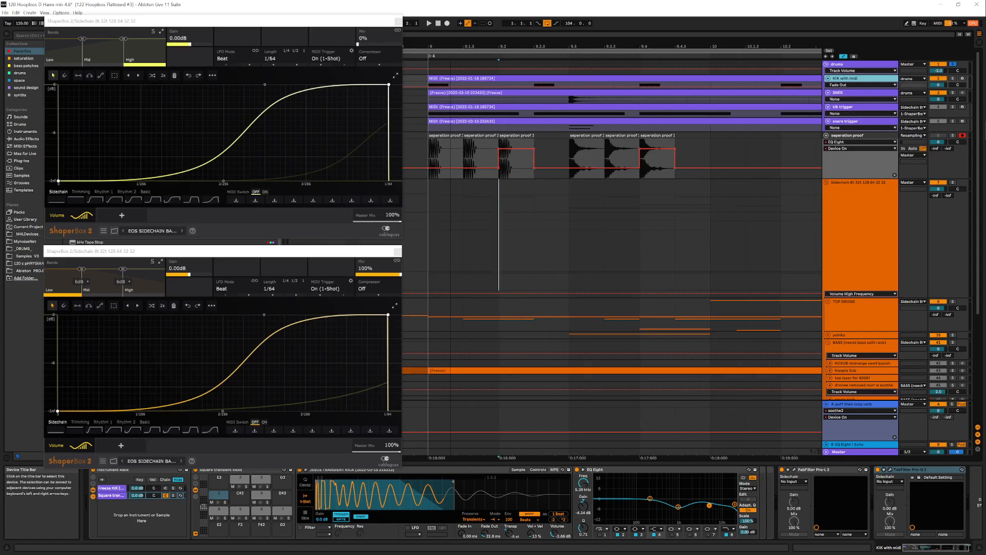
{"action": "left_click", "coordinate": [430, 128]}
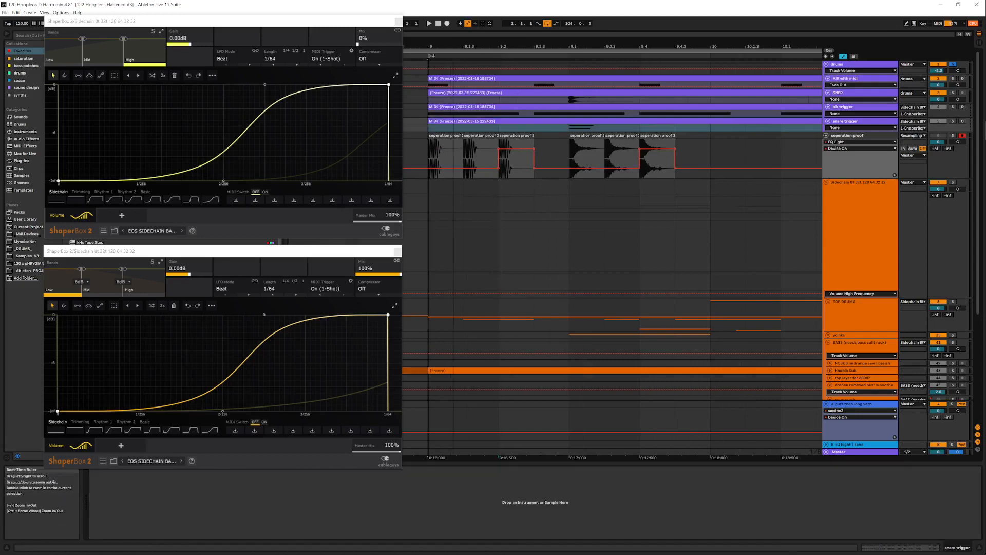
{"action": "left_click_drag", "start_coordinate": [453, 45], "coordinate": [453, 52]}
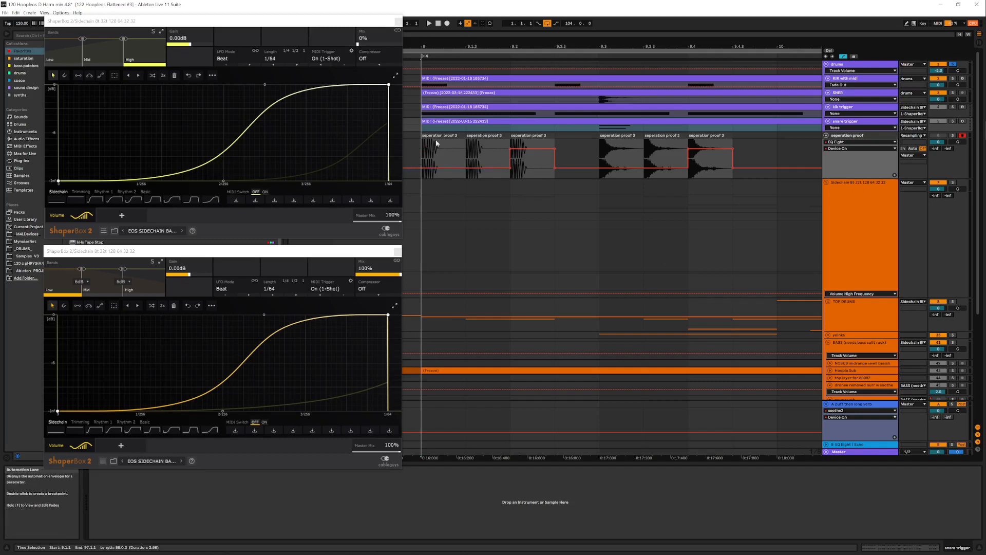
Zoom in on the first separation proof clip and select the audible part of its kick waveform
{"action": "left_click_drag", "start_coordinate": [425, 42], "coordinate": [473, 147]}
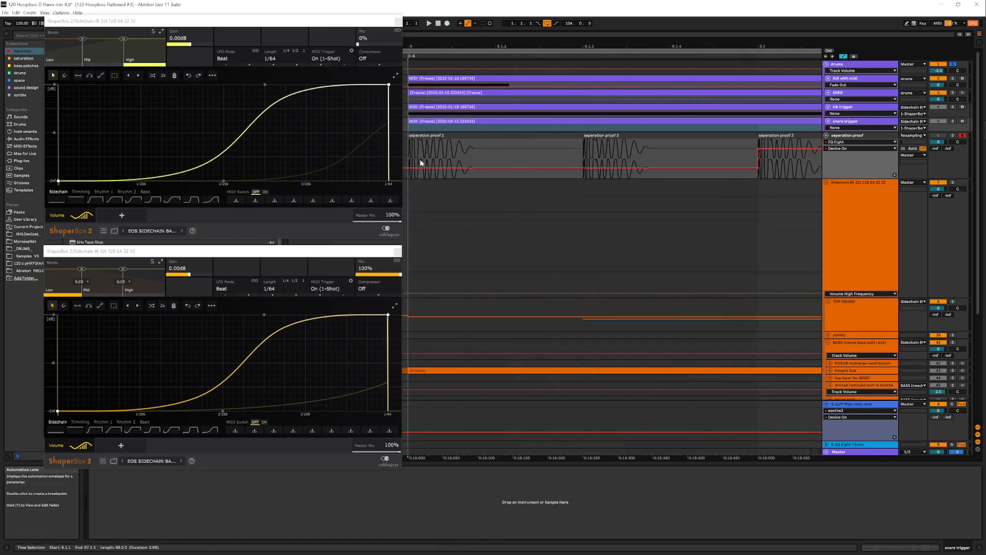
{"action": "left_click_drag", "start_coordinate": [410, 153], "coordinate": [473, 136]}
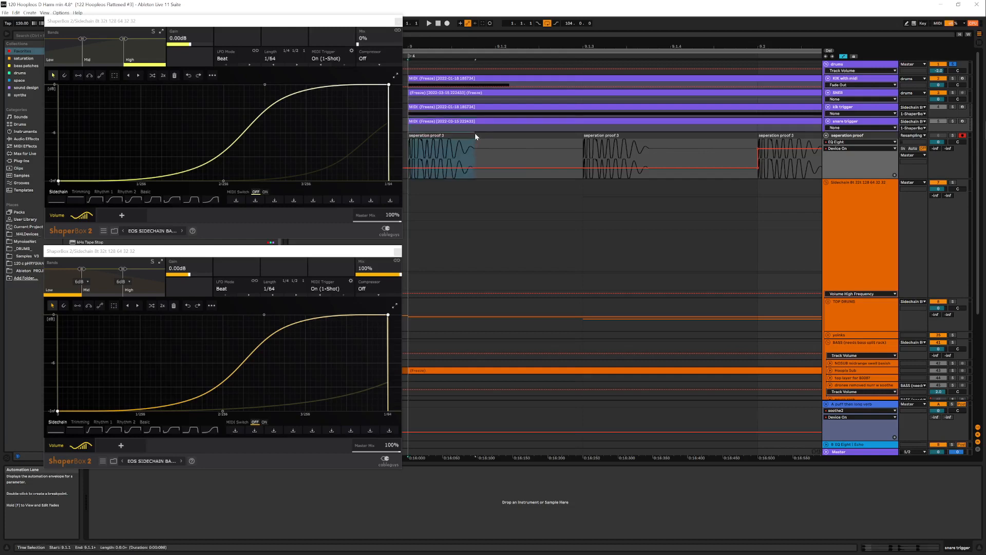
{"action": "left_click", "coordinate": [461, 149]}
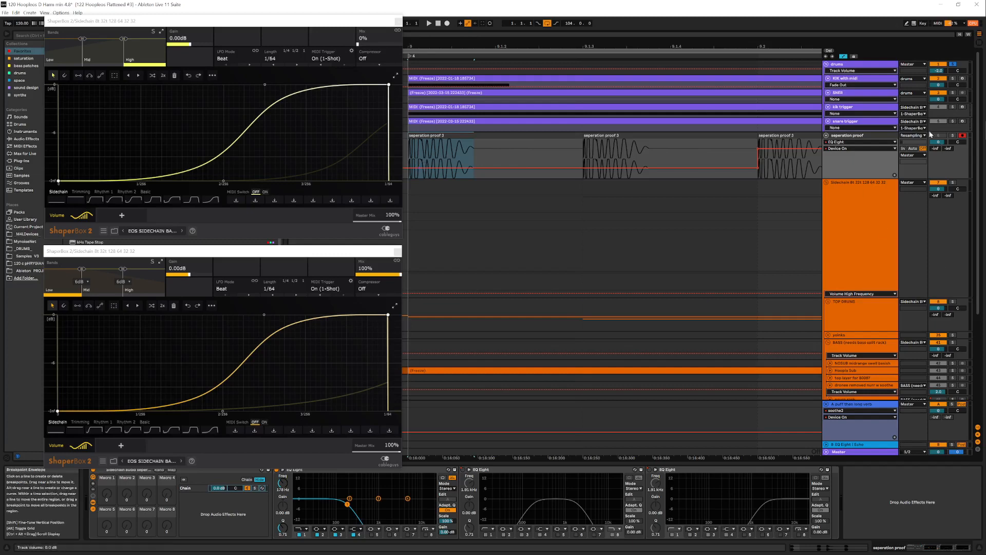
Turn off solo on the drums group and play the arrangement with the KIK with midi track selected
{"action": "left_click", "coordinate": [954, 64]}
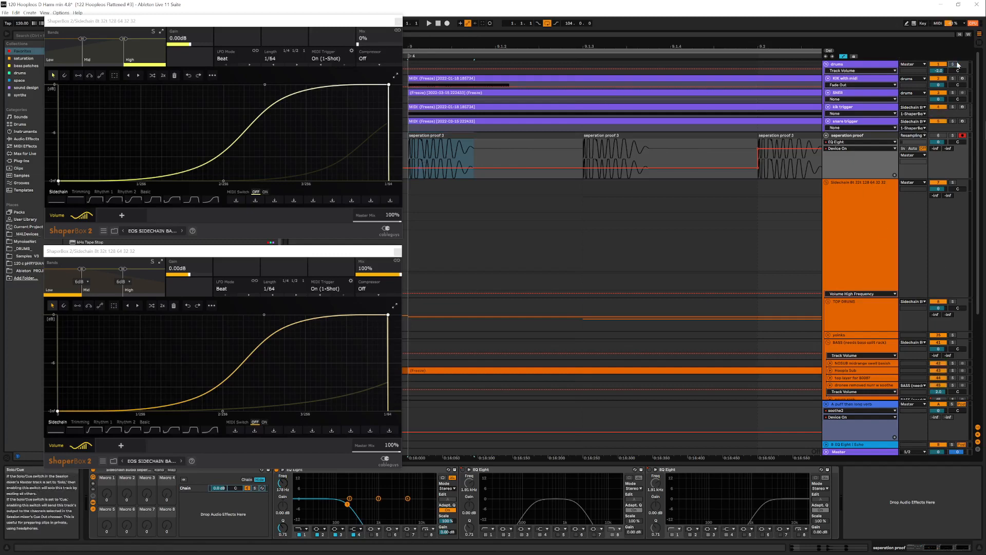
{"action": "left_click", "coordinate": [433, 77]}
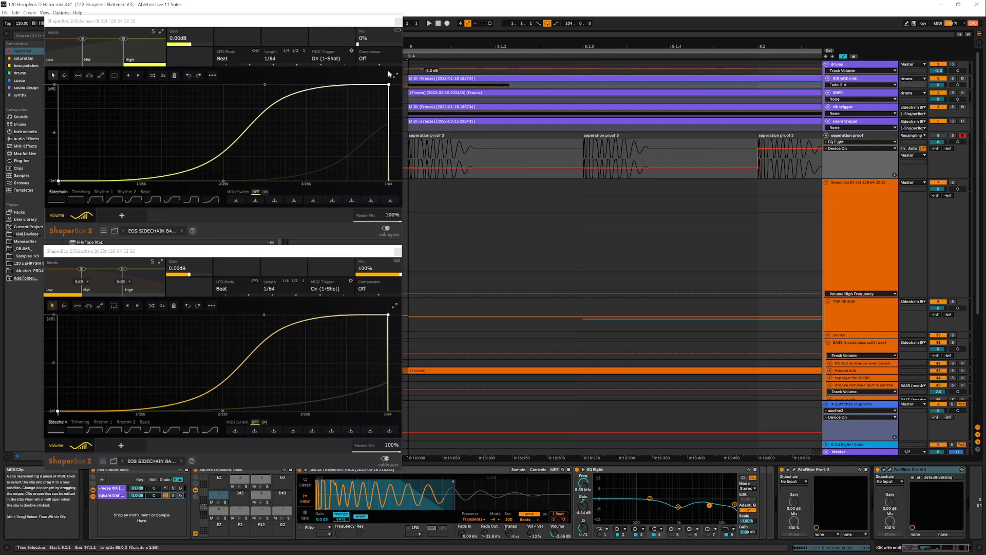
{"action": "key", "text": "space"}
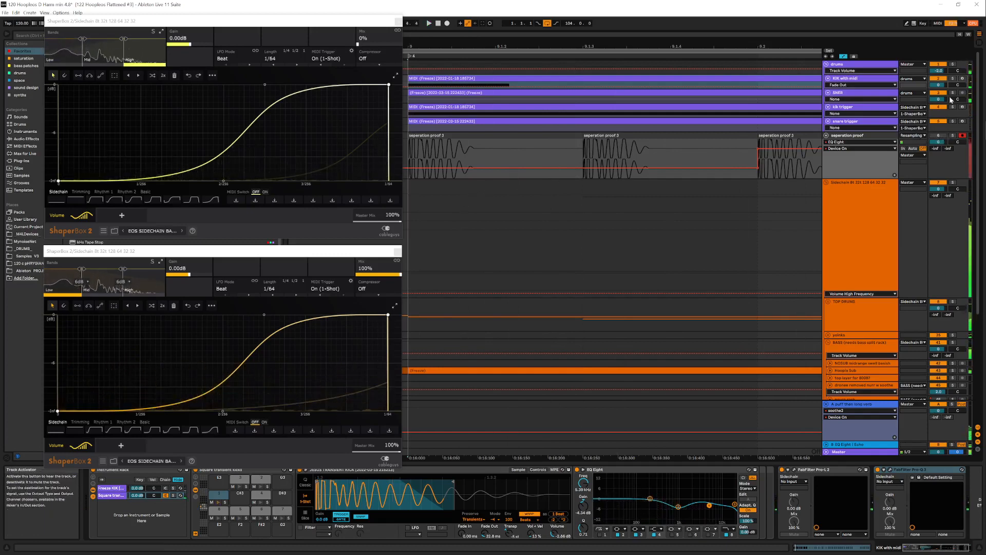
{"action": "left_click_drag", "start_coordinate": [442, 51], "coordinate": [440, 49]}
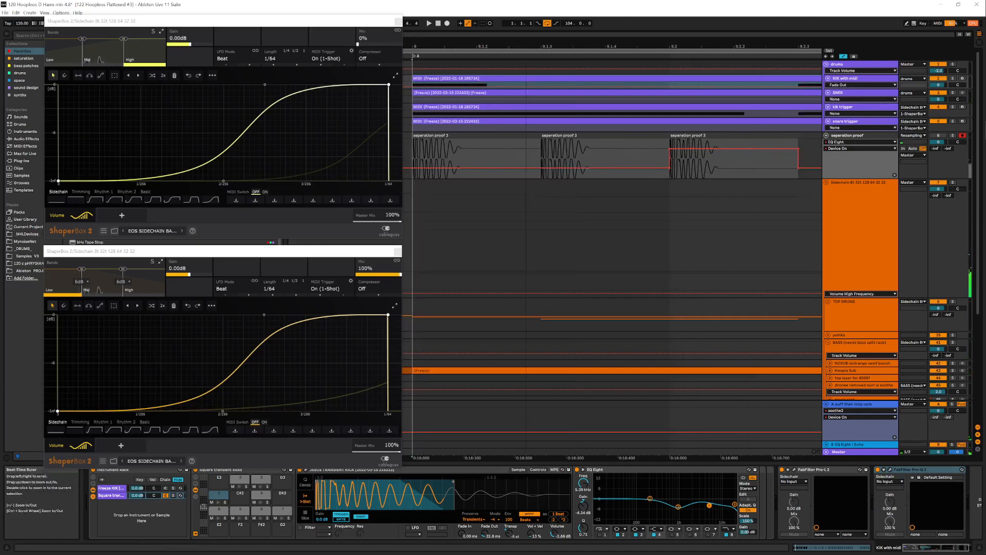
{"action": "left_click_drag", "start_coordinate": [513, 48], "coordinate": [503, 30]}
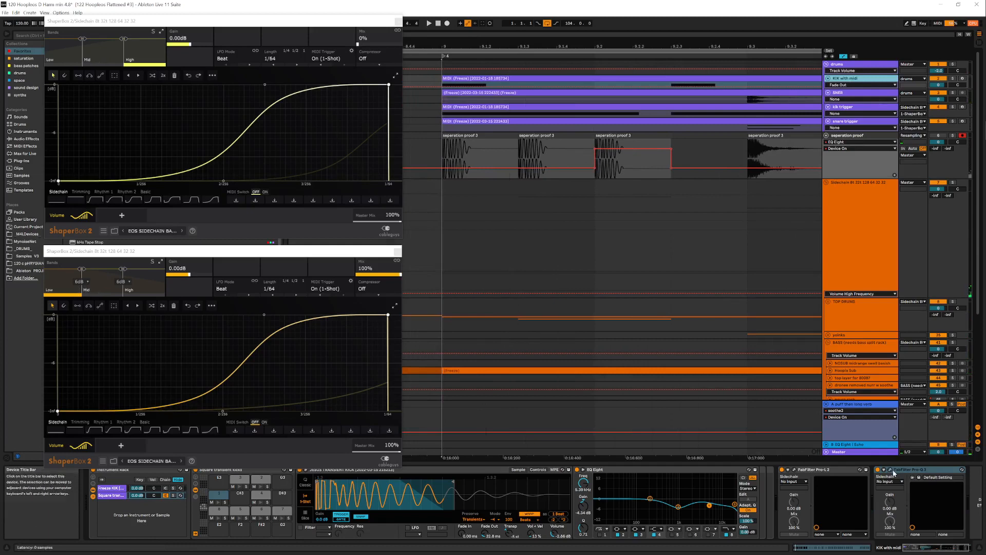
Open the FabFilter Pro-Q 3 on the KIK with midi track and solo that track for playback
{"action": "left_click", "coordinate": [914, 476]}
{"action": "left_click_drag", "start_coordinate": [364, 256], "coordinate": [373, 112]}
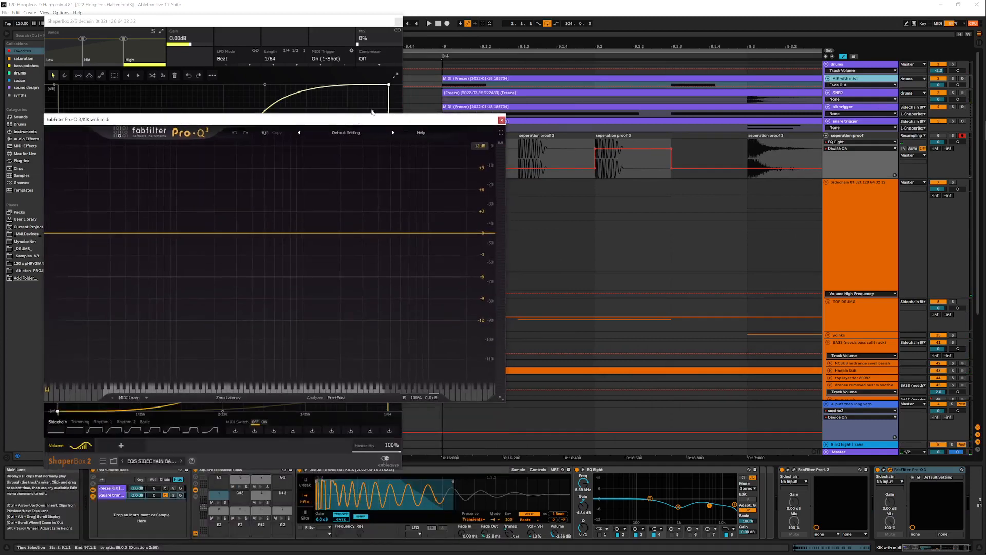
{"action": "left_click", "coordinate": [953, 79]}
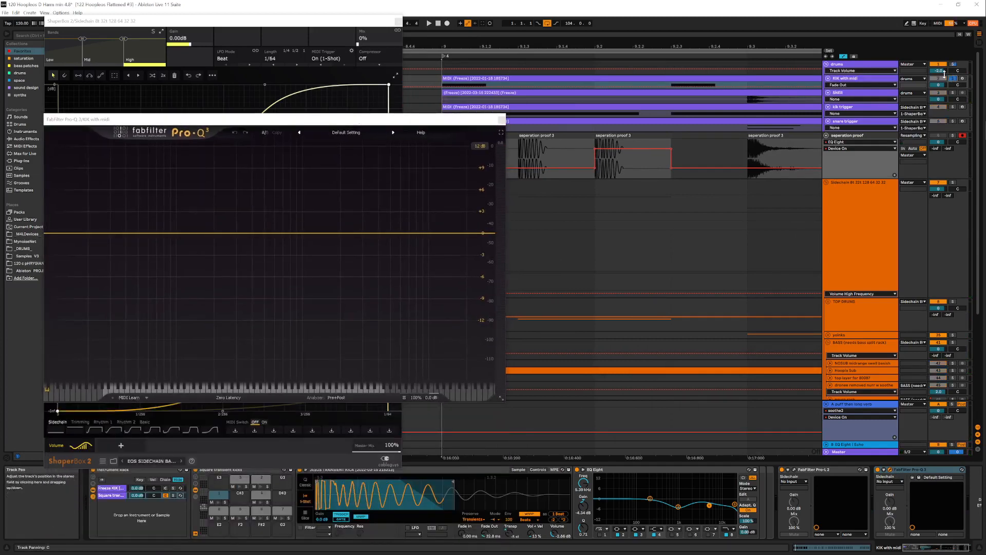
{"action": "key", "text": "space"}
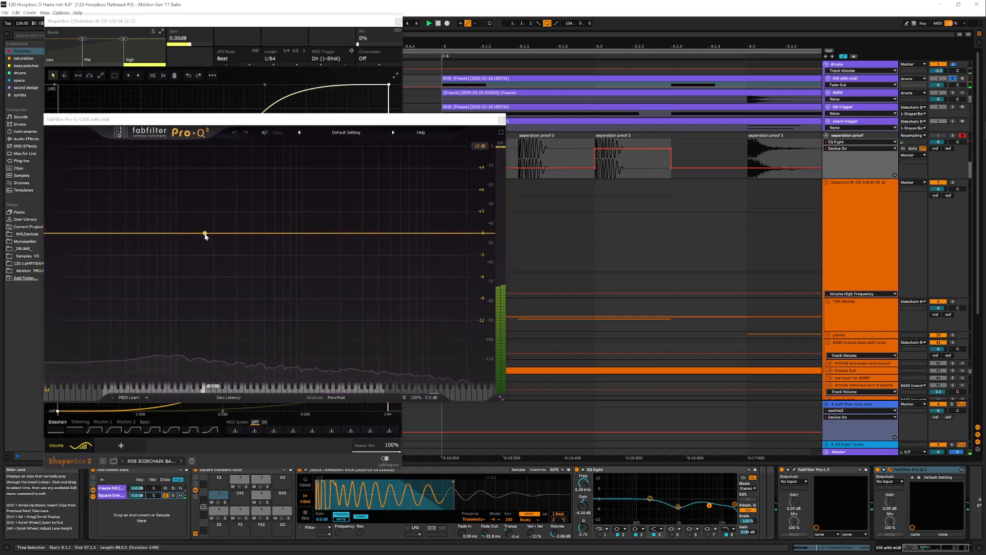
Mark the upper ShaperBox's two split points in Pro-Q 3 with flat bell bands at about 176 Hz and 1.93 kHz
{"action": "left_click", "coordinate": [205, 220]}
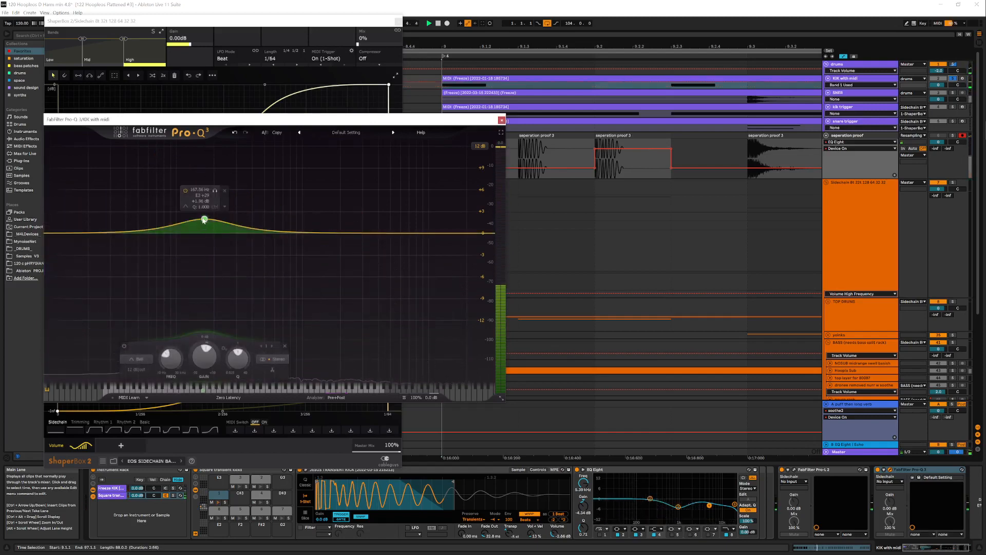
{"action": "left_click_drag", "start_coordinate": [204, 220], "coordinate": [207, 235]}
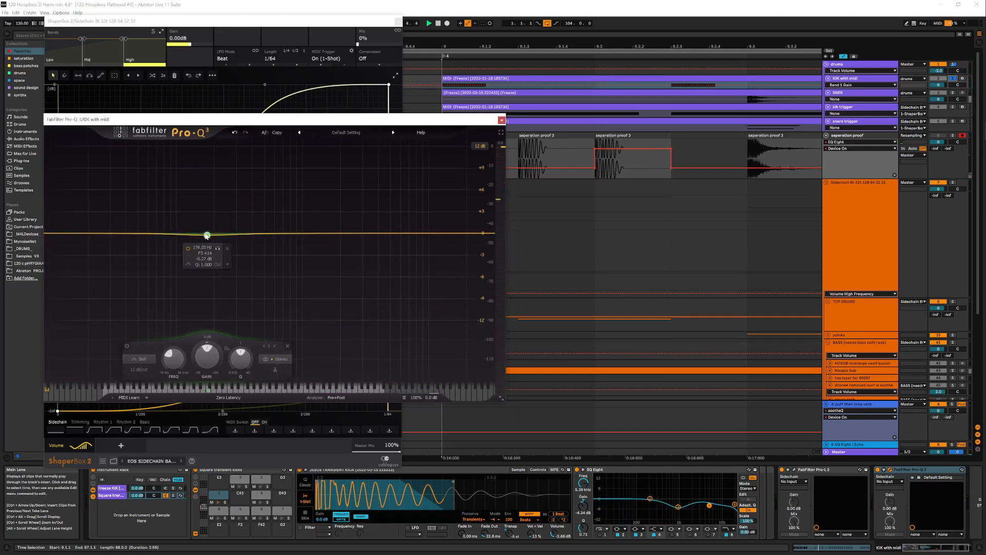
{"action": "left_click", "coordinate": [103, 21]}
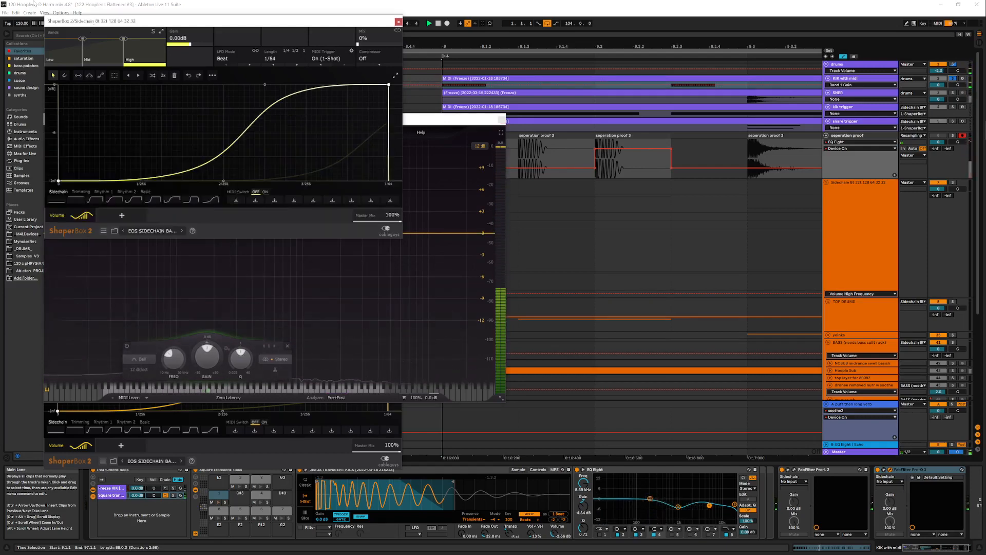
{"action": "mouse_move", "coordinate": [79, 54]}
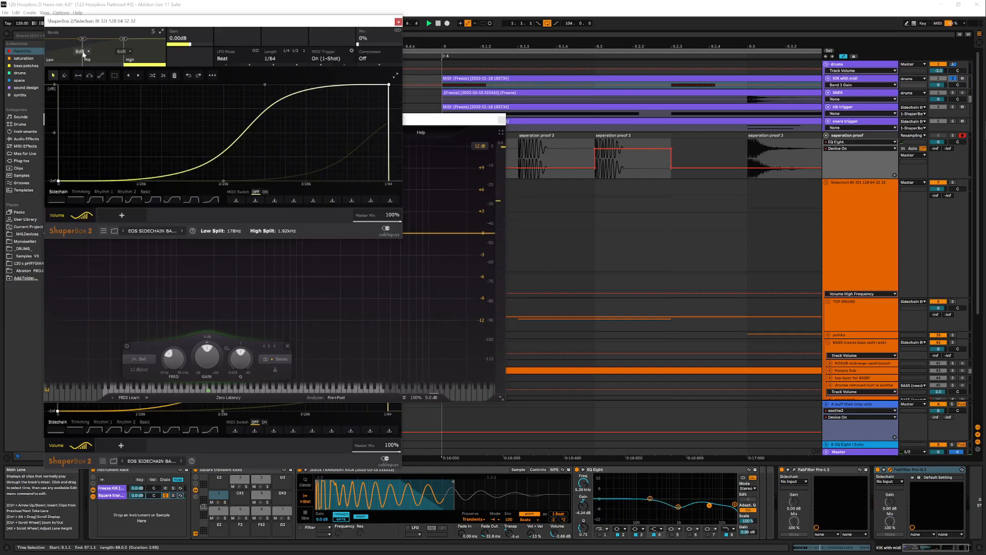
{"action": "left_click", "coordinate": [419, 121]}
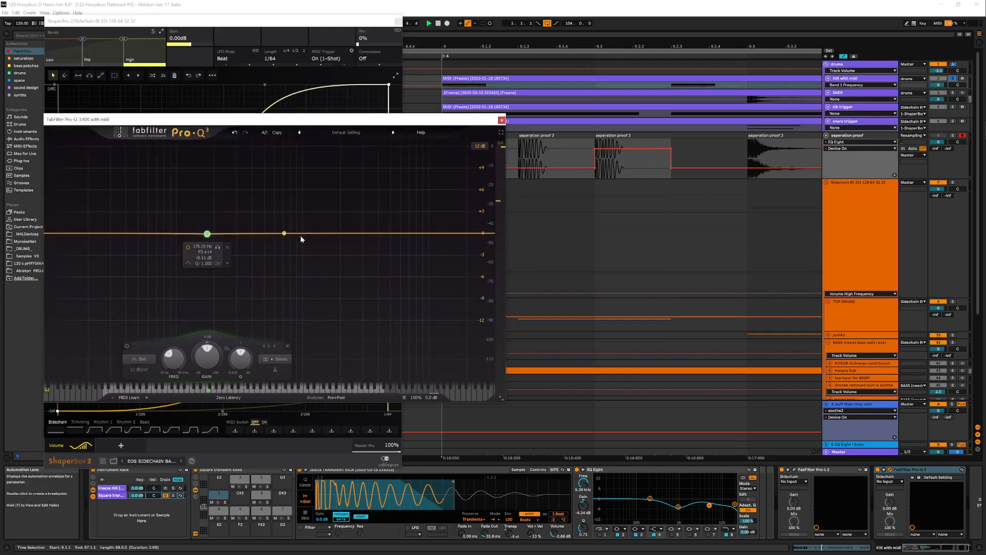
{"action": "left_click", "coordinate": [334, 233]}
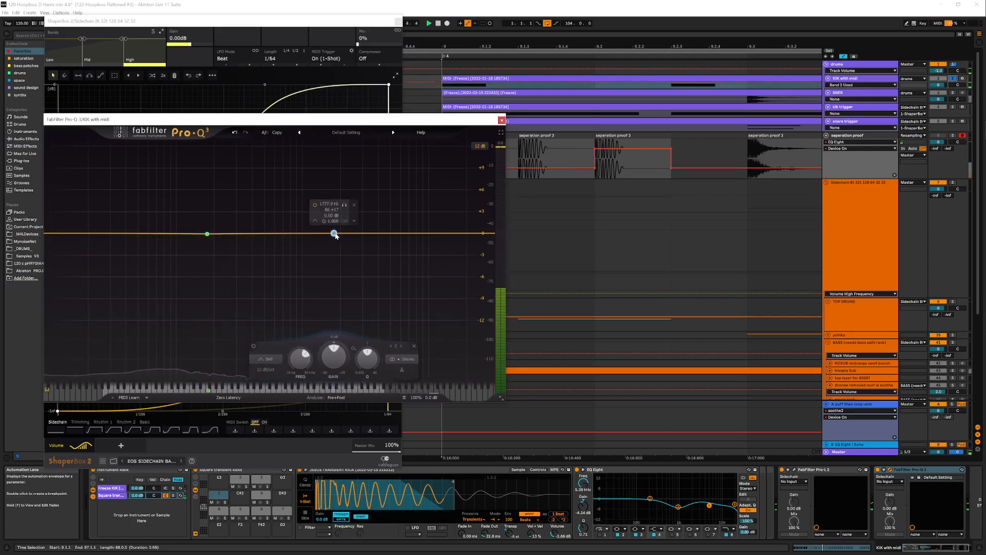
{"action": "left_click_drag", "start_coordinate": [334, 234], "coordinate": [338, 234]}
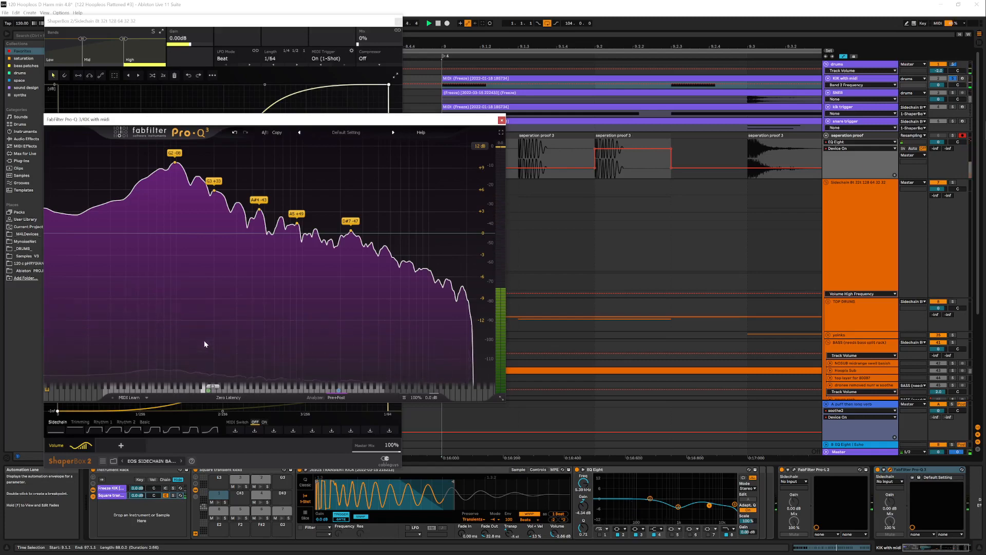
{"action": "double_click", "coordinate": [190, 183]}
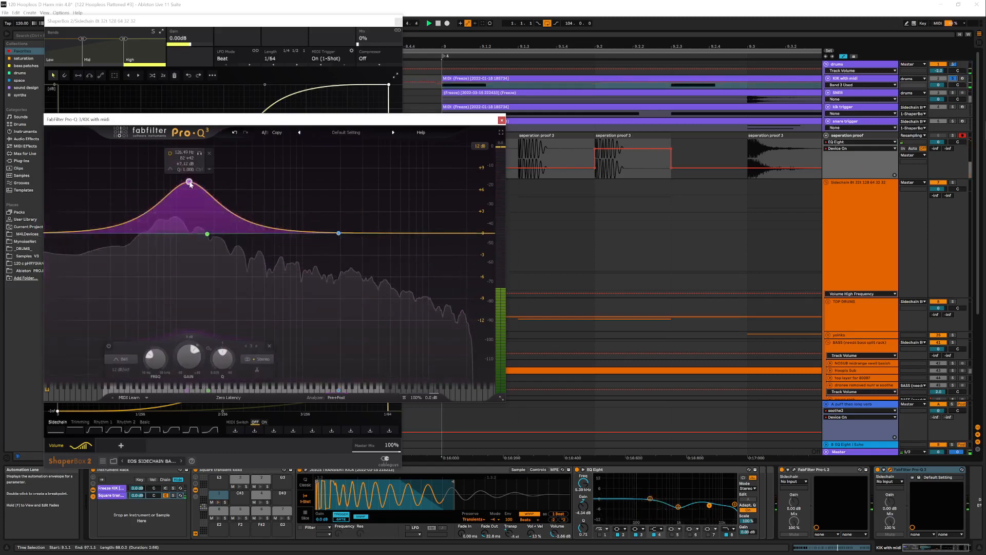
{"action": "double_click", "coordinate": [189, 183]}
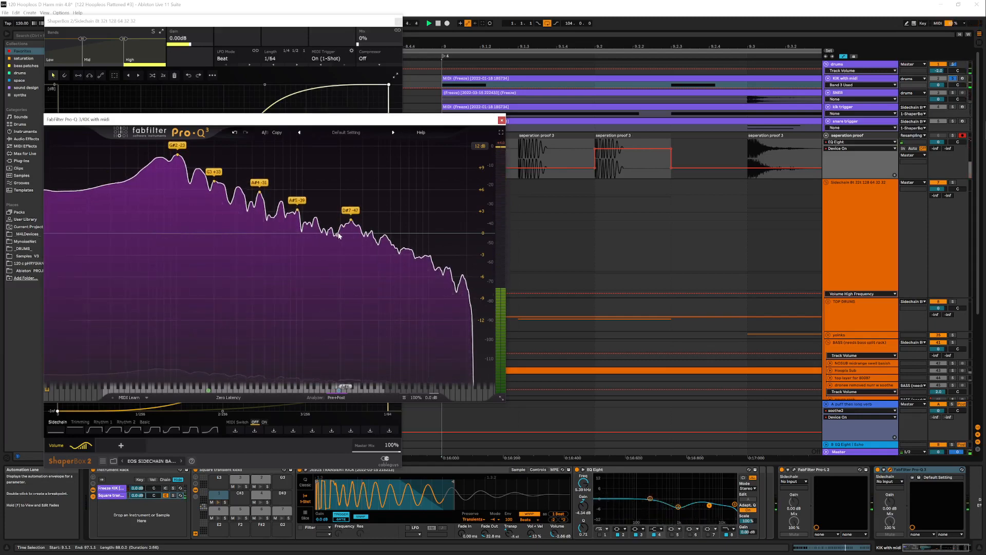
{"action": "double_click", "coordinate": [339, 234]}
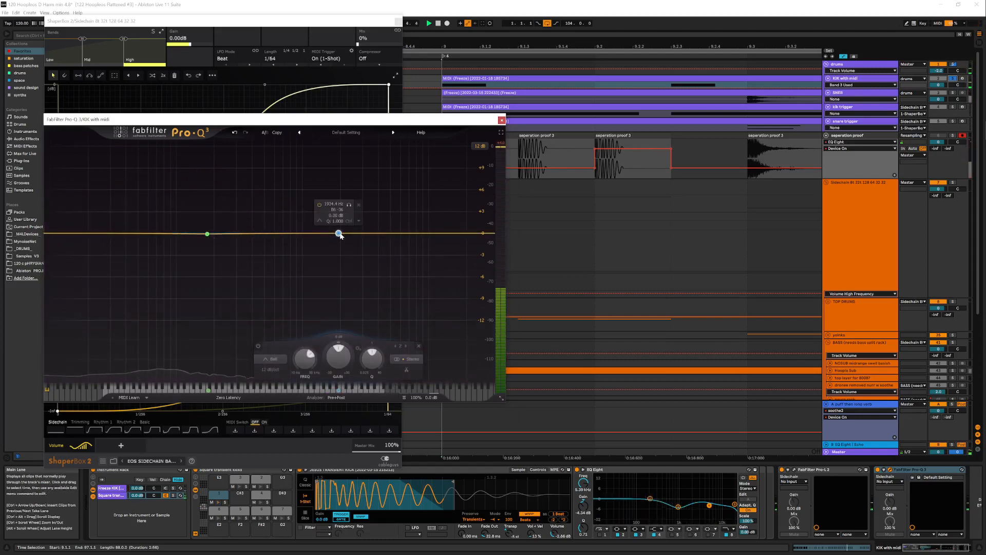
Move the Pro-Q 3 marker bands to about 3990 Hz and 128 Hz, play the kick through them, and close the equalizer
{"action": "left_click_drag", "start_coordinate": [337, 234], "coordinate": [378, 233]}
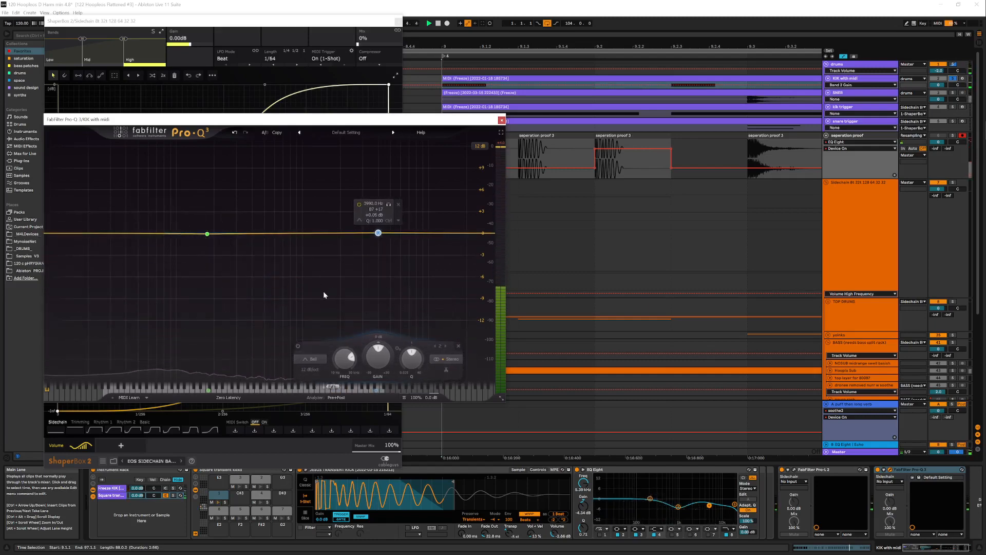
{"action": "left_click", "coordinate": [253, 335]}
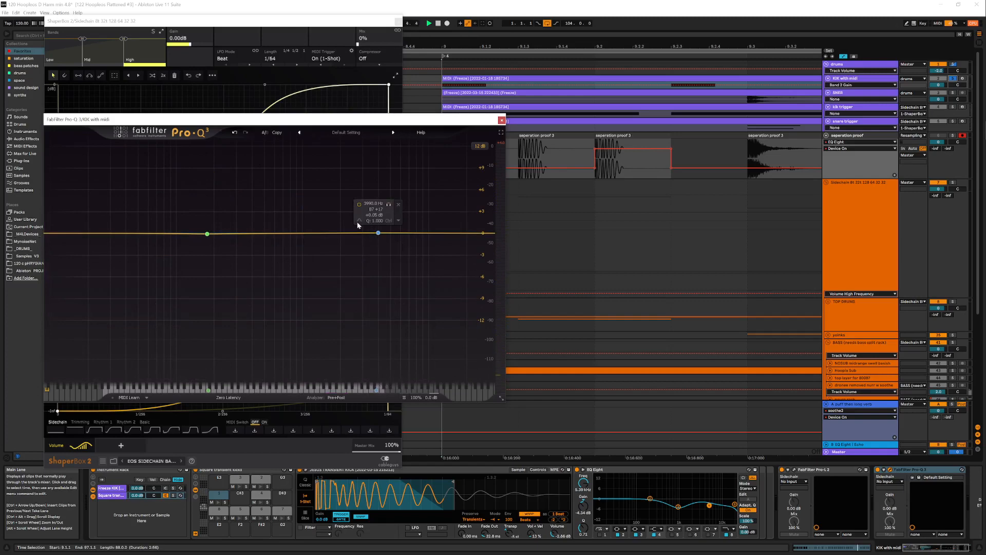
{"action": "left_click_drag", "start_coordinate": [208, 236], "coordinate": [190, 235]}
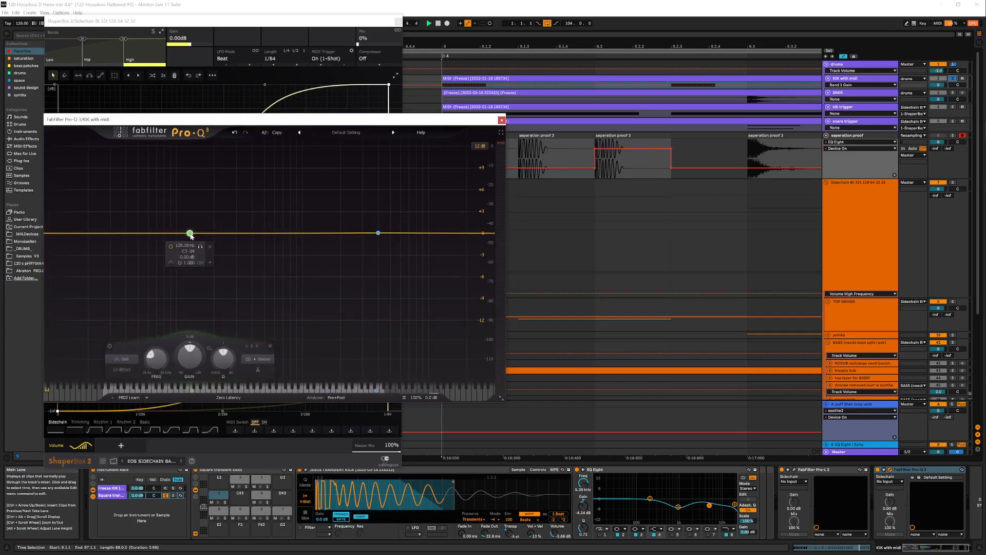
{"action": "key", "text": "space"}
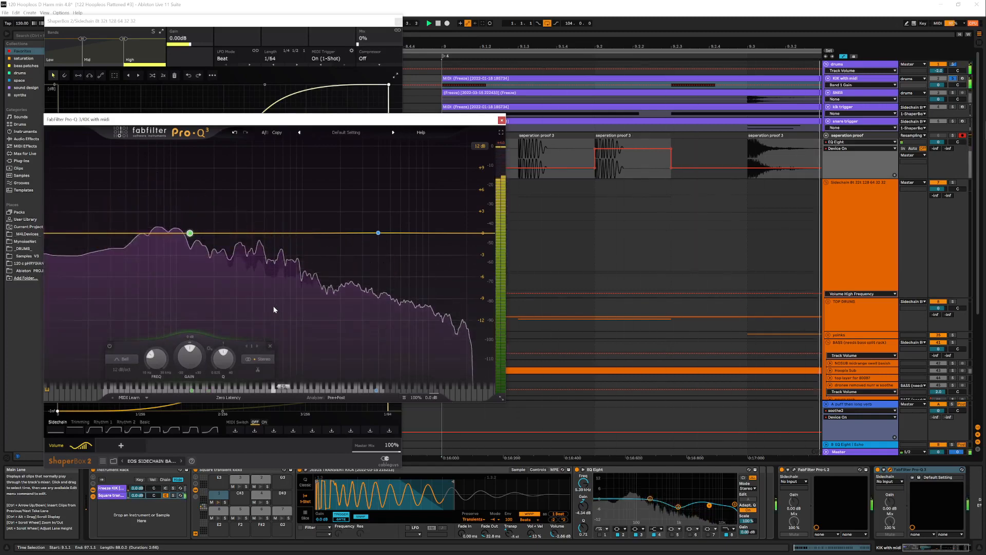
{"action": "mouse_move", "coordinate": [279, 309]}
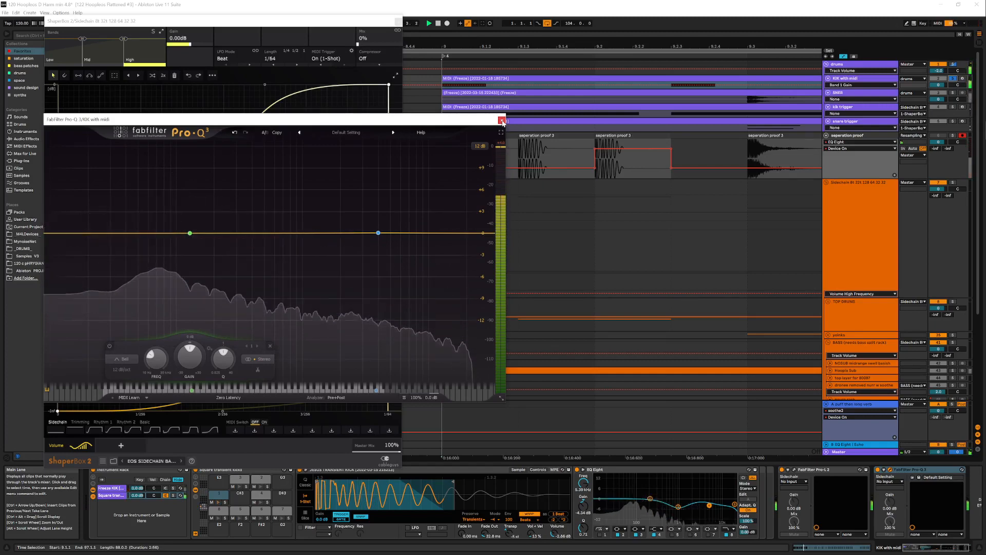
{"action": "left_click", "coordinate": [502, 122]}
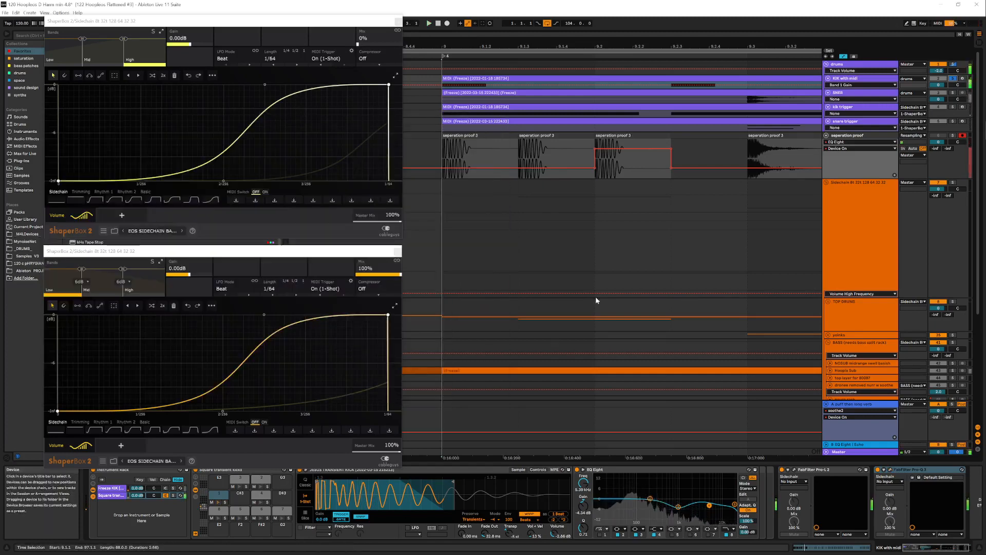
With the separation proof track selected, set the upper ShaperBox's low split to 128 Hz and raise its high split to about 4.1 kHz
{"action": "left_click", "coordinate": [826, 165]}
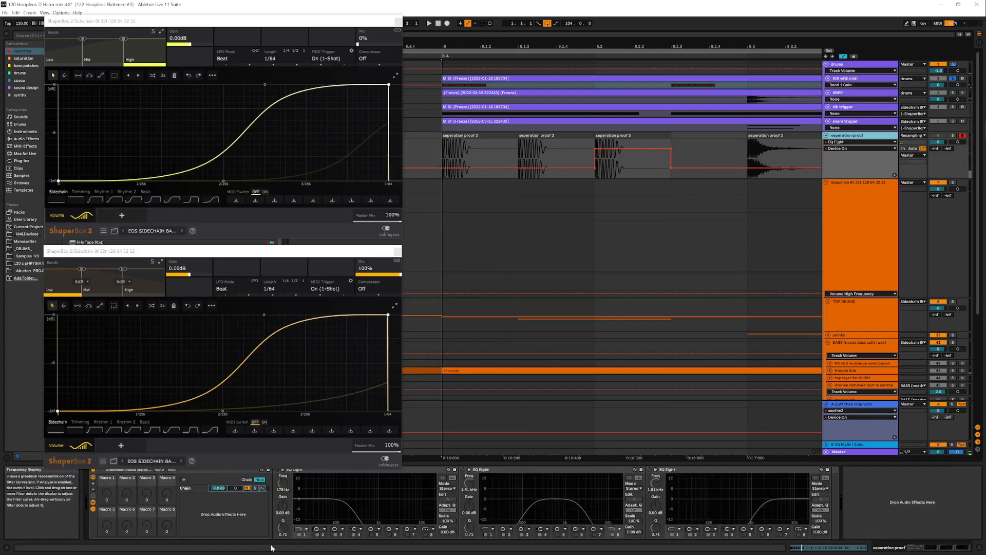
{"action": "left_click", "coordinate": [83, 39]}
{"action": "left_click_drag", "start_coordinate": [82, 39], "coordinate": [77, 39]}
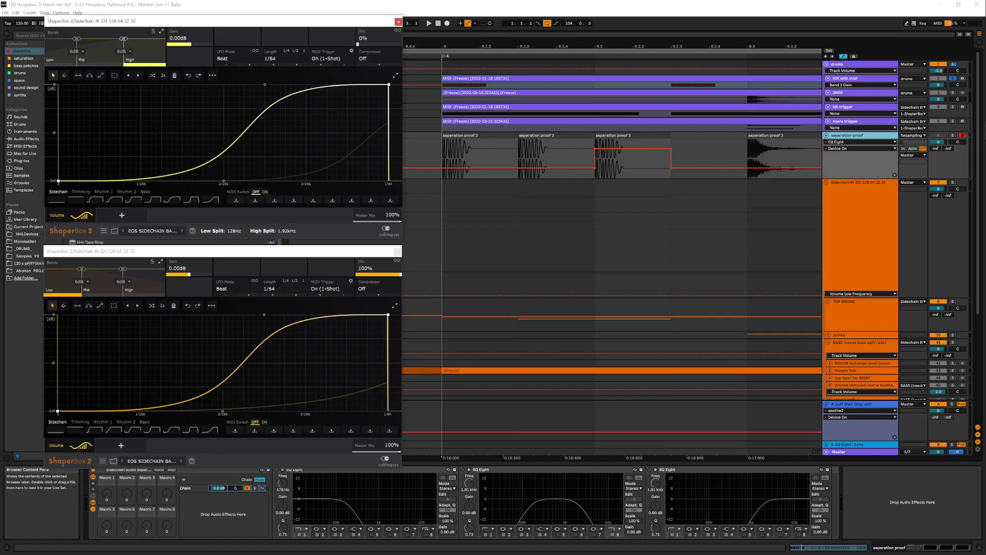
{"action": "left_click_drag", "start_coordinate": [123, 39], "coordinate": [136, 39]}
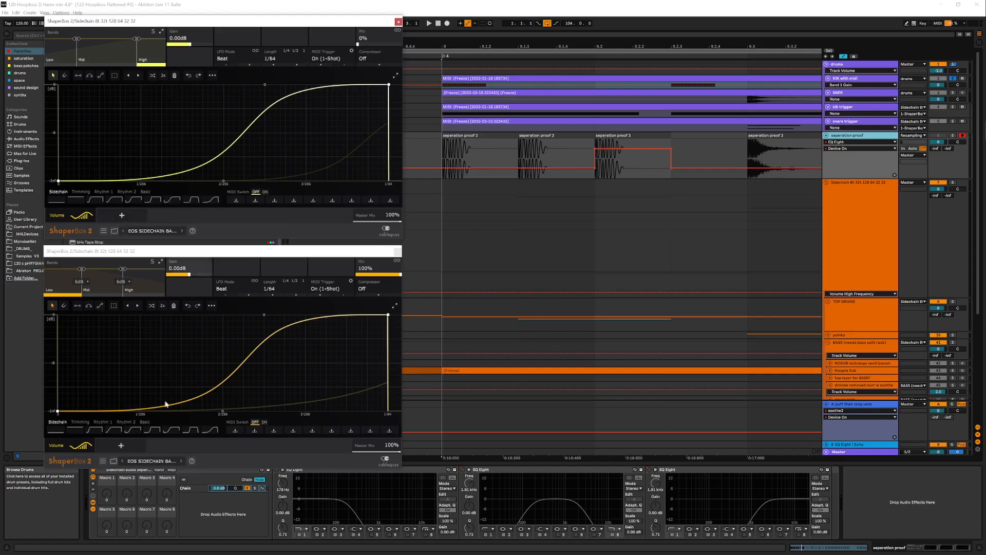
Match the lower ShaperBox by setting its low split to 128 Hz and its high split to 4.14 kHz
{"action": "left_click", "coordinate": [82, 271]}
{"action": "left_click_drag", "start_coordinate": [81, 269], "coordinate": [77, 268]}
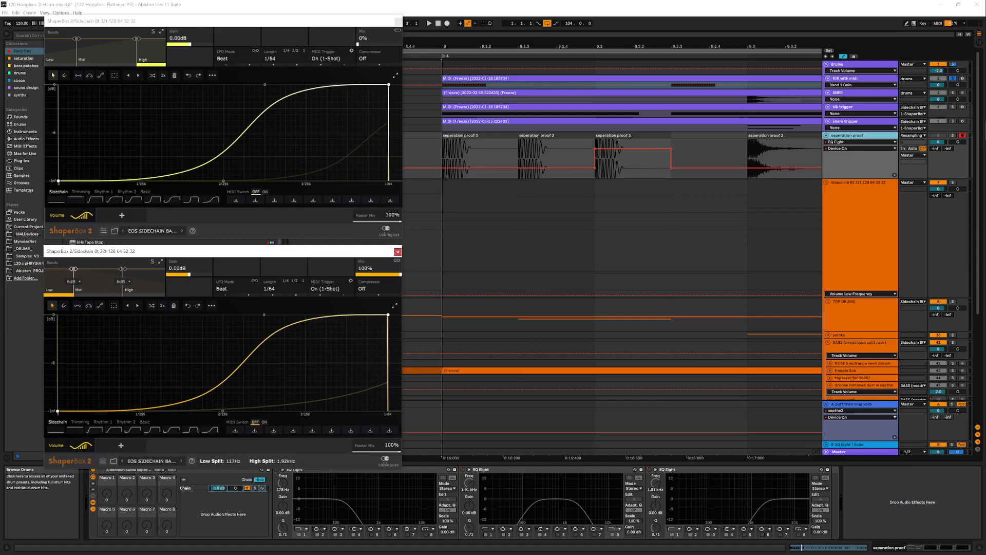
{"action": "left_click_drag", "start_coordinate": [75, 269], "coordinate": [136, 273]}
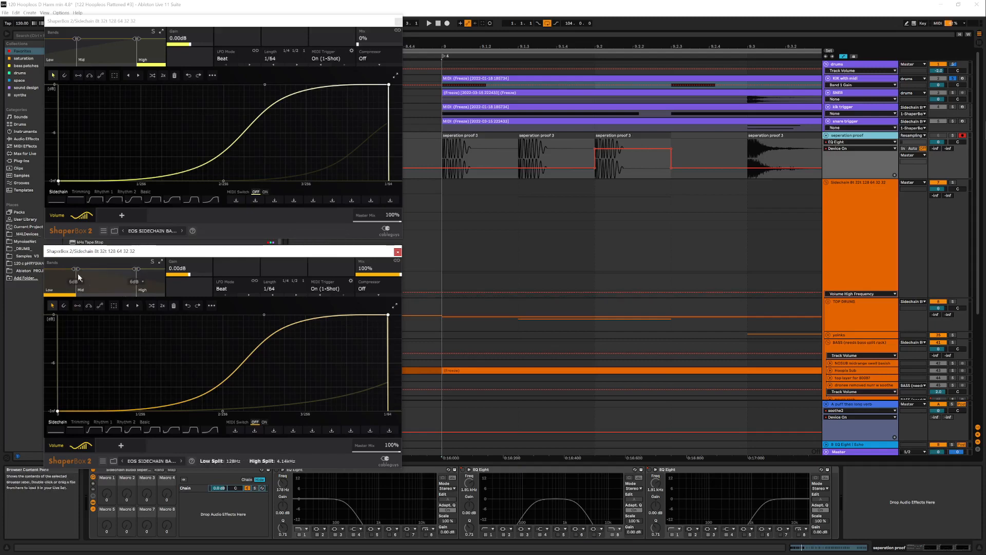
Solo the SNER track in place of the kick and select it, with the snare clips in view
{"action": "left_click_drag", "start_coordinate": [732, 44], "coordinate": [694, 44]}
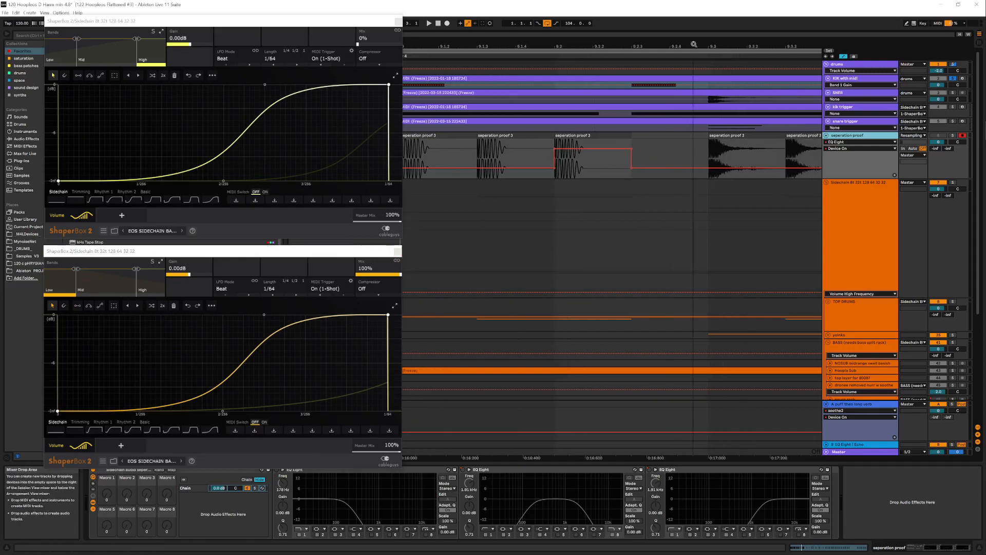
{"action": "left_click", "coordinate": [693, 94]}
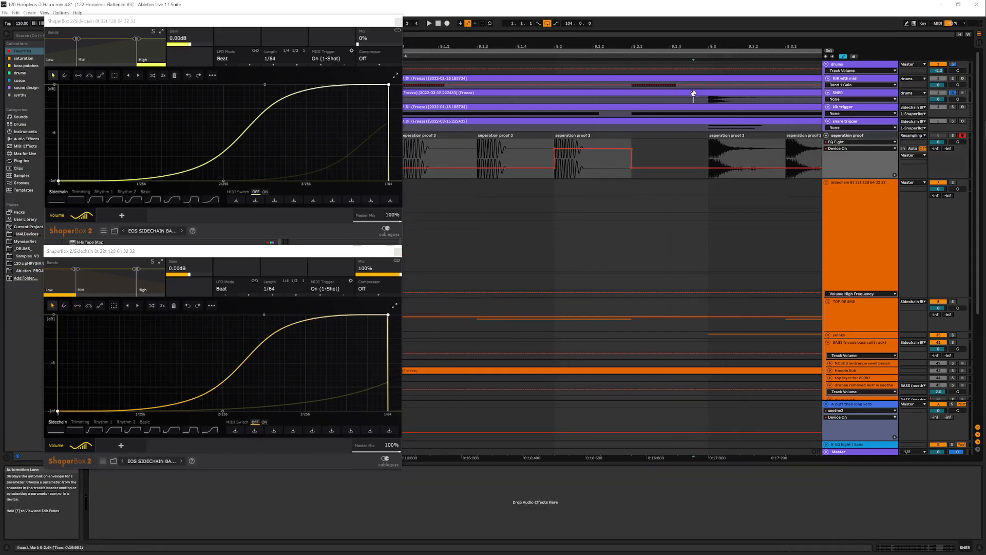
{"action": "left_click", "coordinate": [836, 95]}
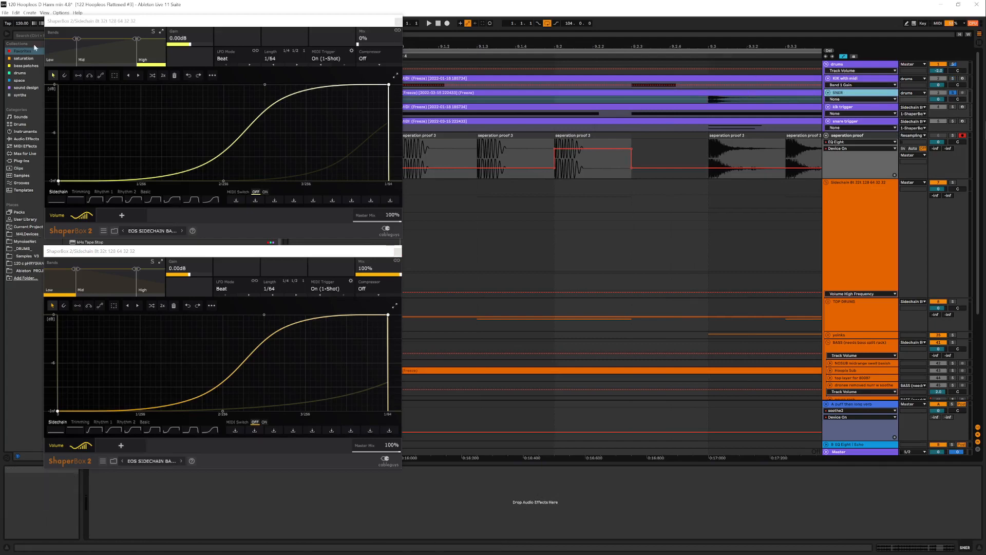
Move the two ShaperBox windows aside, select the separation proof track and rename its EQ rack "kick sep 128 4k"
{"action": "left_click_drag", "start_coordinate": [67, 20], "coordinate": [282, 40]}
{"action": "left_click_drag", "start_coordinate": [109, 252], "coordinate": [306, 286]}
{"action": "left_click_drag", "start_coordinate": [97, 369], "coordinate": [496, 385]}
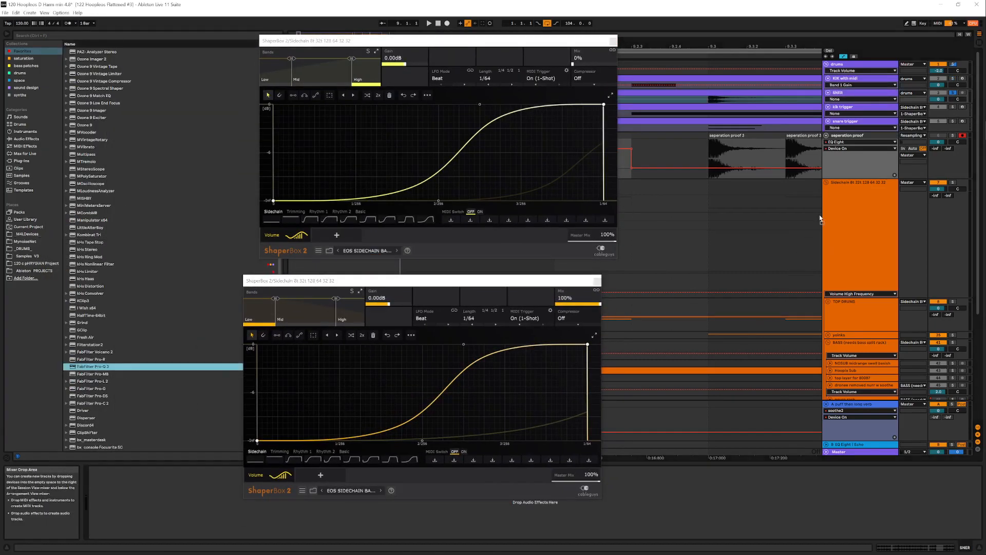
{"action": "left_click_drag", "start_coordinate": [854, 210], "coordinate": [855, 209]}
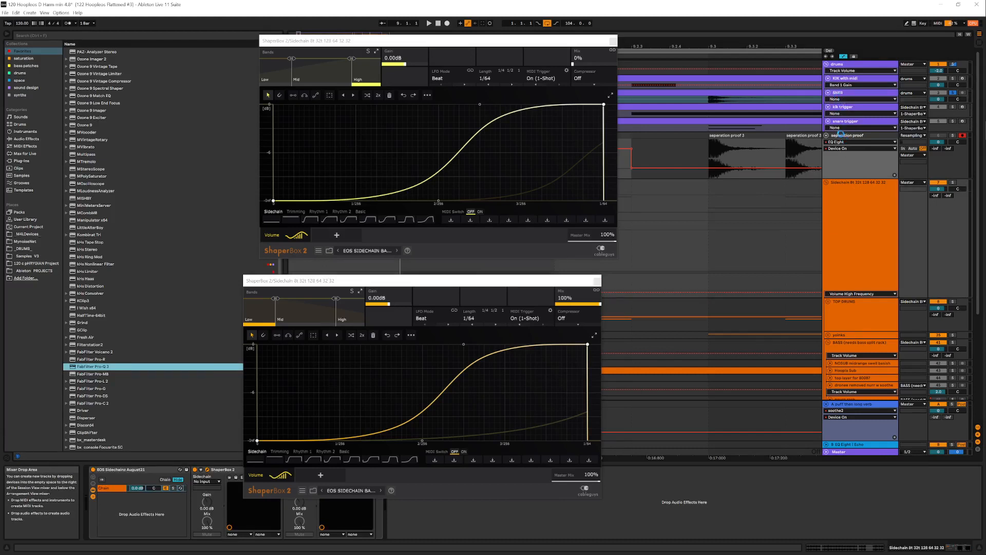
{"action": "left_click", "coordinate": [841, 134]}
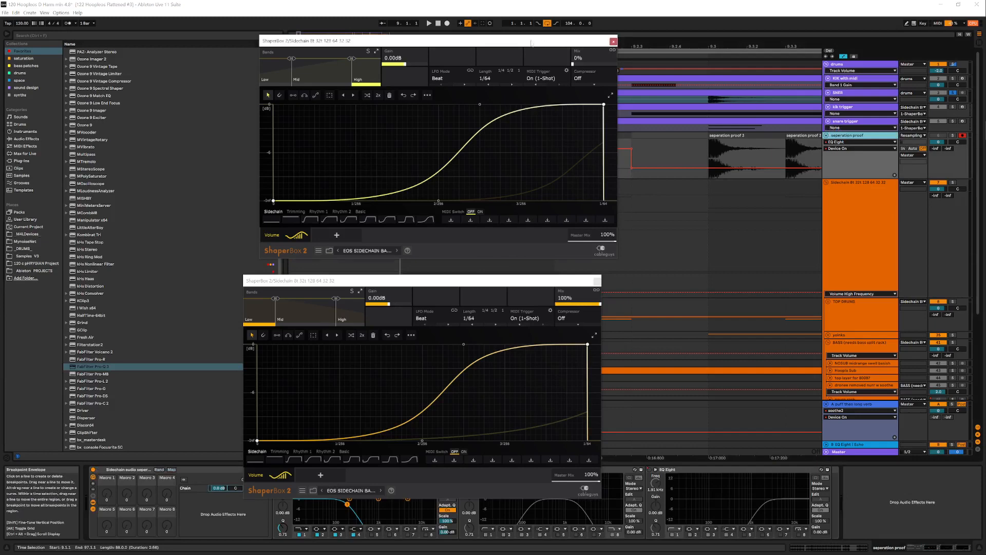
{"action": "left_click_drag", "start_coordinate": [531, 43], "coordinate": [304, 48]}
{"action": "left_click_drag", "start_coordinate": [454, 282], "coordinate": [239, 267]}
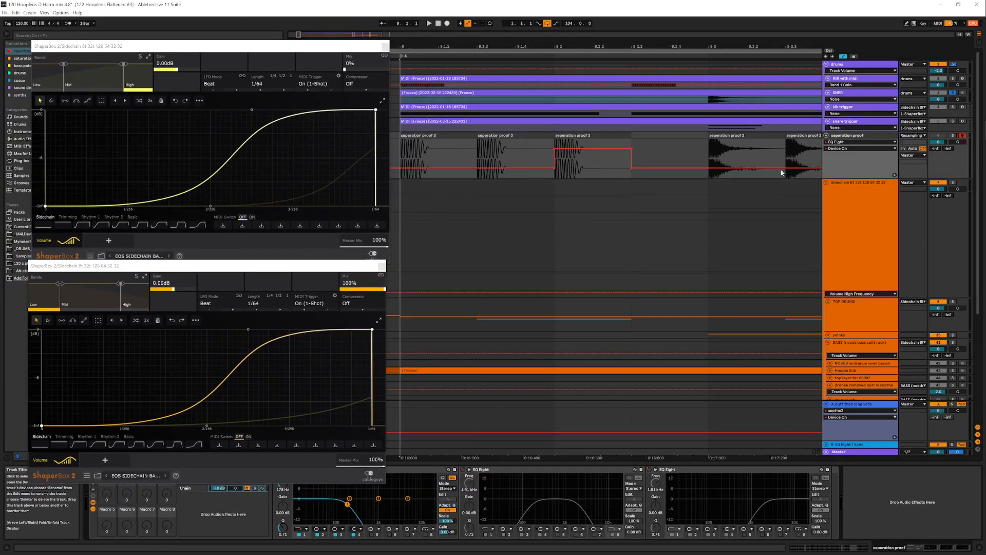
{"action": "left_click_drag", "start_coordinate": [205, 267], "coordinate": [199, 129]}
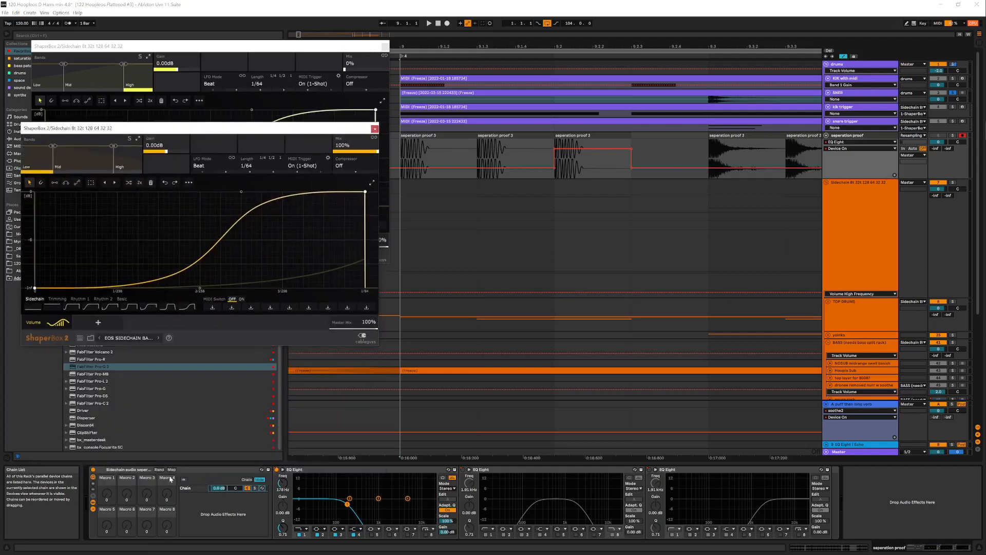
{"action": "left_click", "coordinate": [190, 475]}
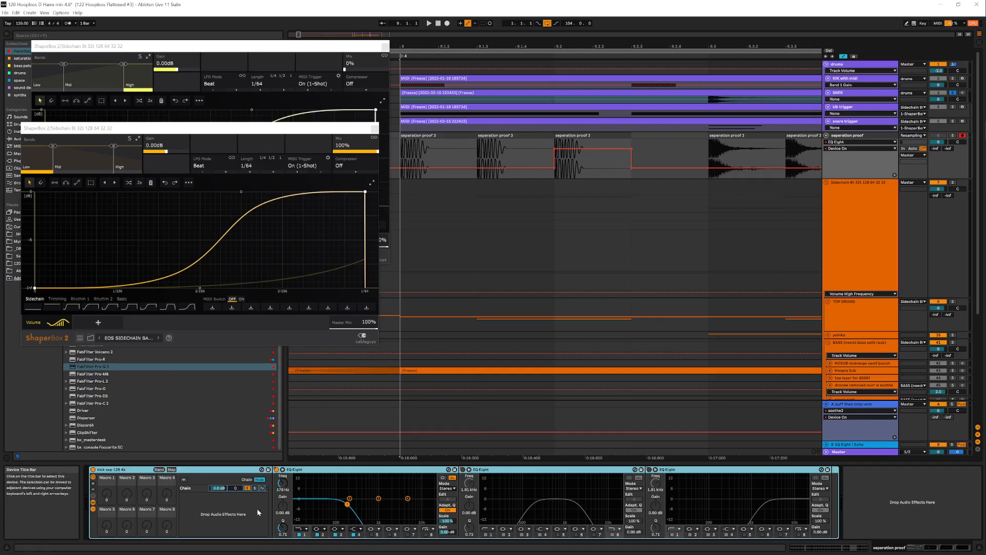
Map the first EQ Eight's band 1 frequency to Macro 1 and name the first two macros "xover 1" and "xover2"
{"action": "left_click", "coordinate": [286, 482]}
{"action": "right_click", "coordinate": [286, 488]}
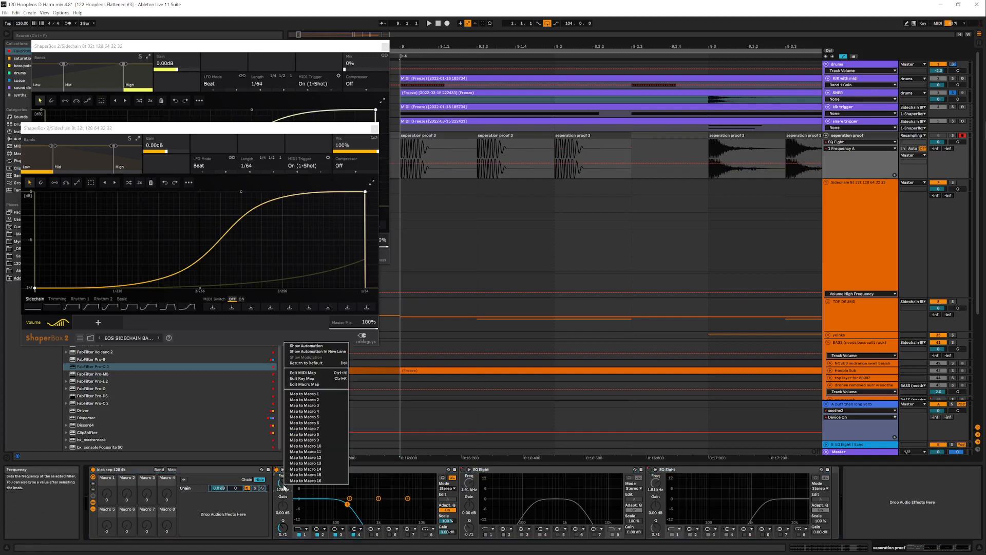
{"action": "key", "text": "Escape"}
{"action": "right_click", "coordinate": [286, 488]}
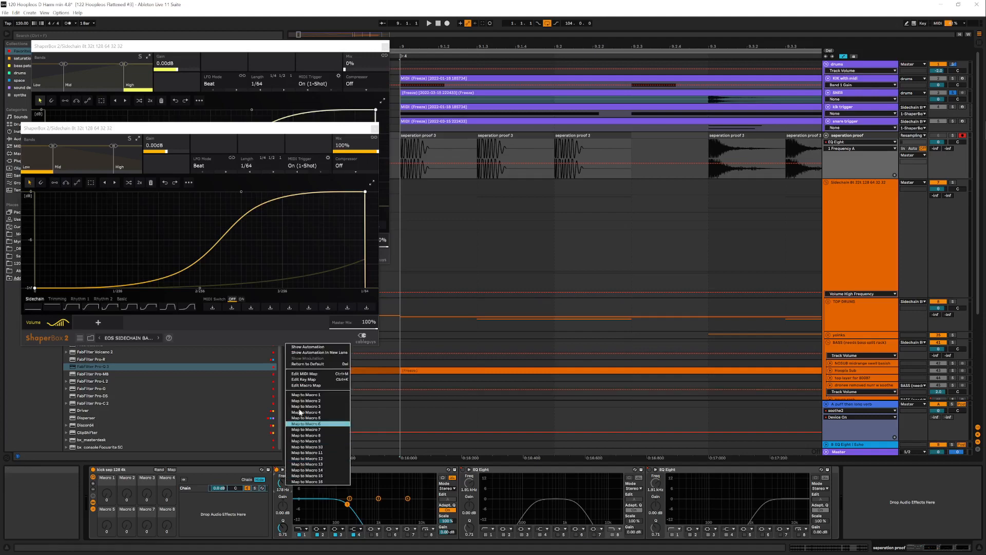
{"action": "left_click", "coordinate": [303, 399]}
{"action": "left_click", "coordinate": [106, 482]}
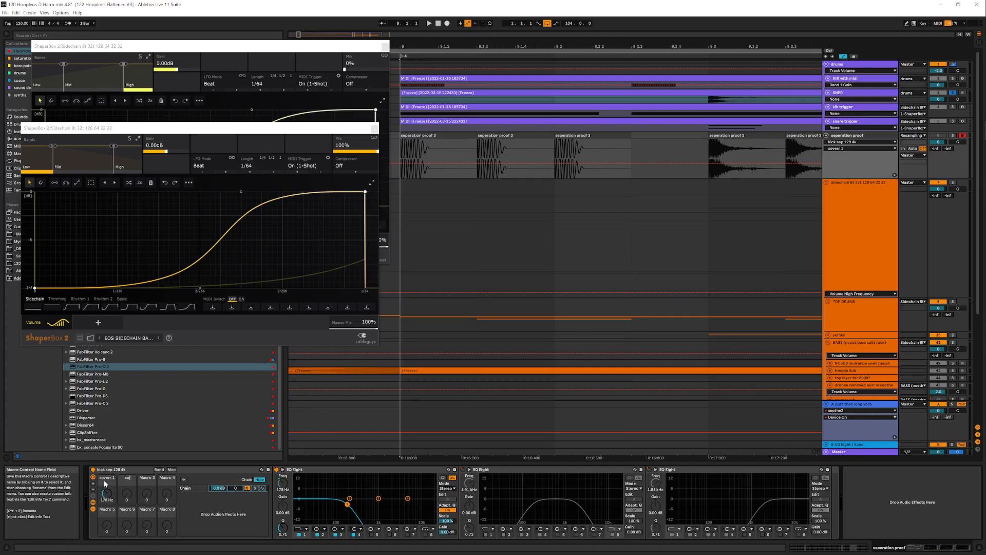
{"action": "key", "text": "Return"}
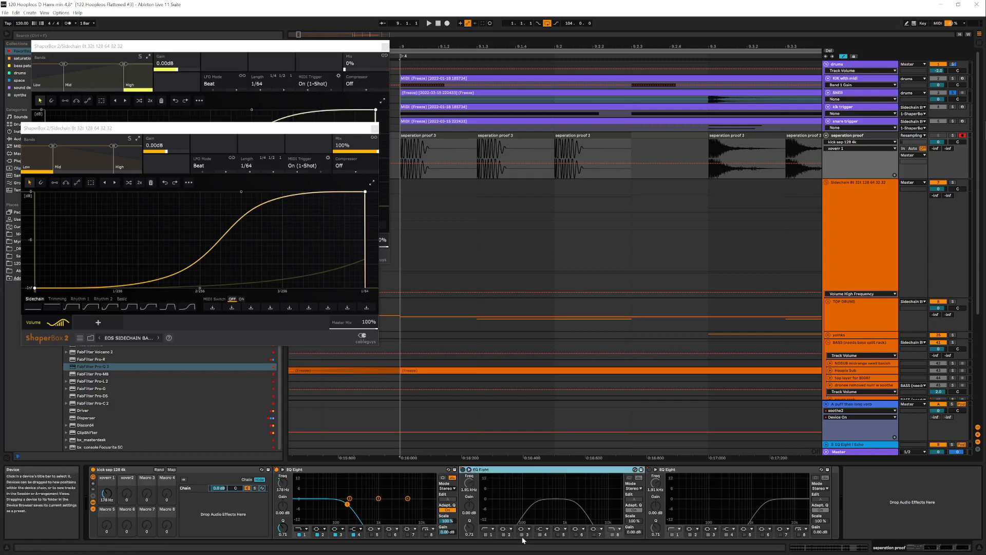
Map the middle EQ Eight's band 1 frequency to xover 1 and its band 8 frequency to xover2
{"action": "left_click", "coordinate": [490, 536]}
{"action": "right_click", "coordinate": [471, 482]}
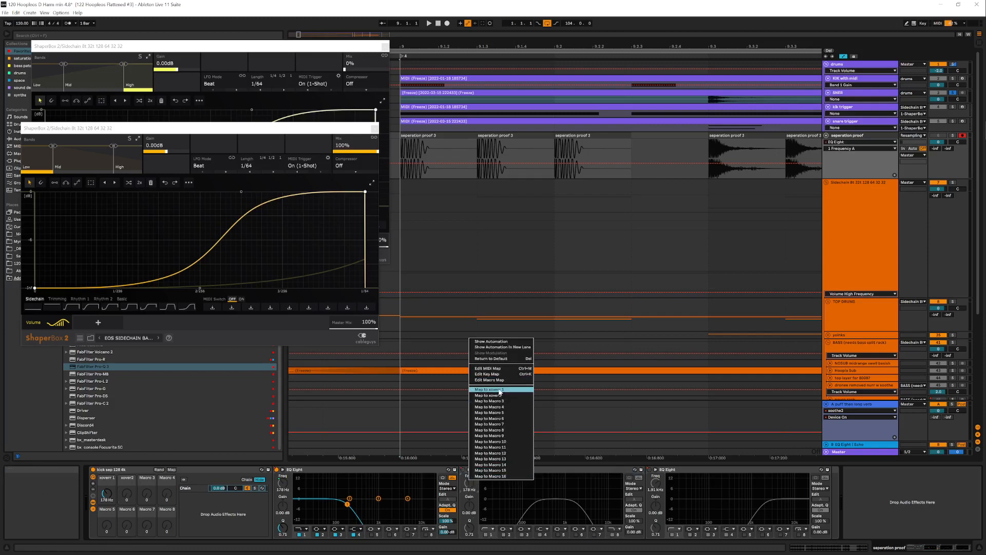
{"action": "left_click", "coordinate": [500, 390]}
{"action": "left_click", "coordinate": [619, 536]}
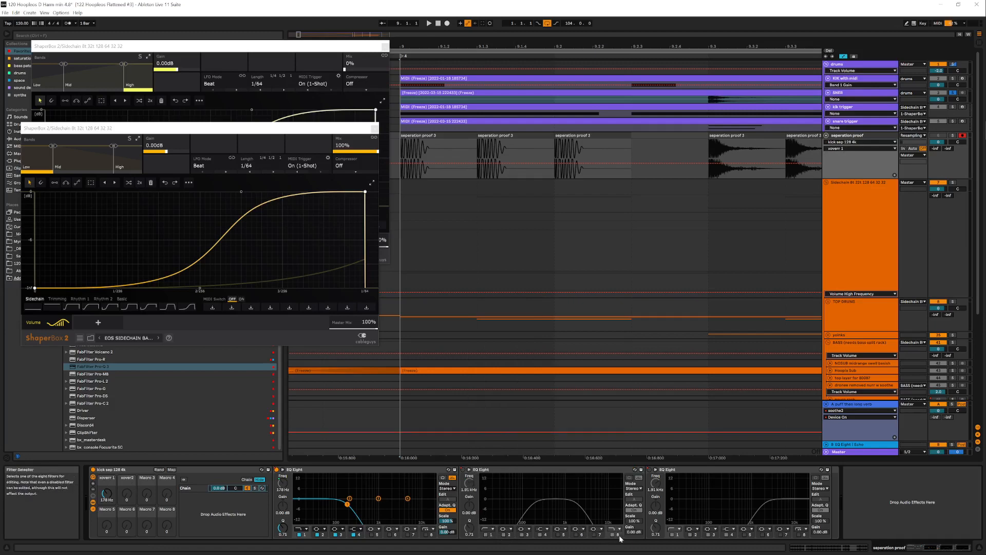
{"action": "right_click", "coordinate": [467, 486]}
{"action": "left_click", "coordinate": [501, 400]}
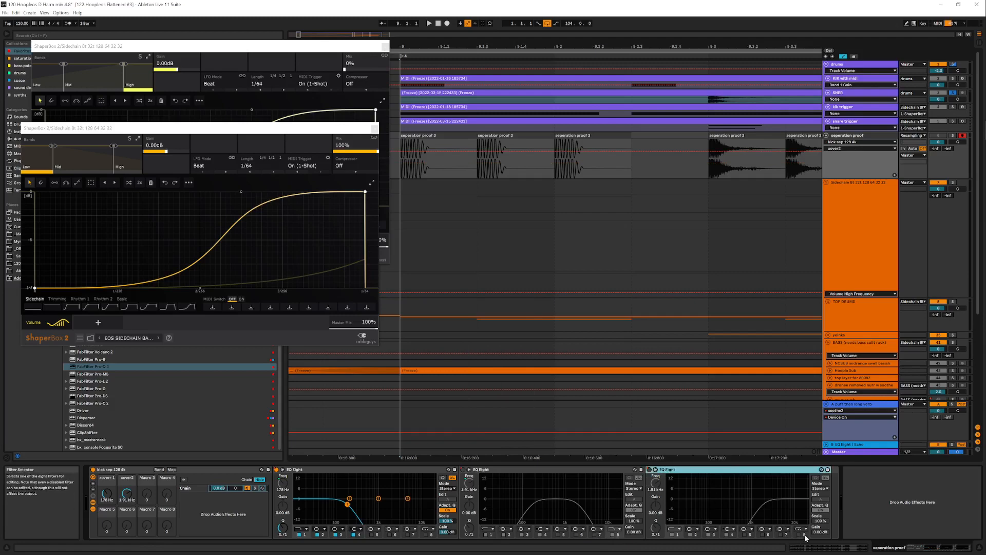
Map the third EQ Eight's band 1 frequency to xover2, and set the macros to 128 Hz and 4.00 kHz
{"action": "key", "text": "ctrl+z"}
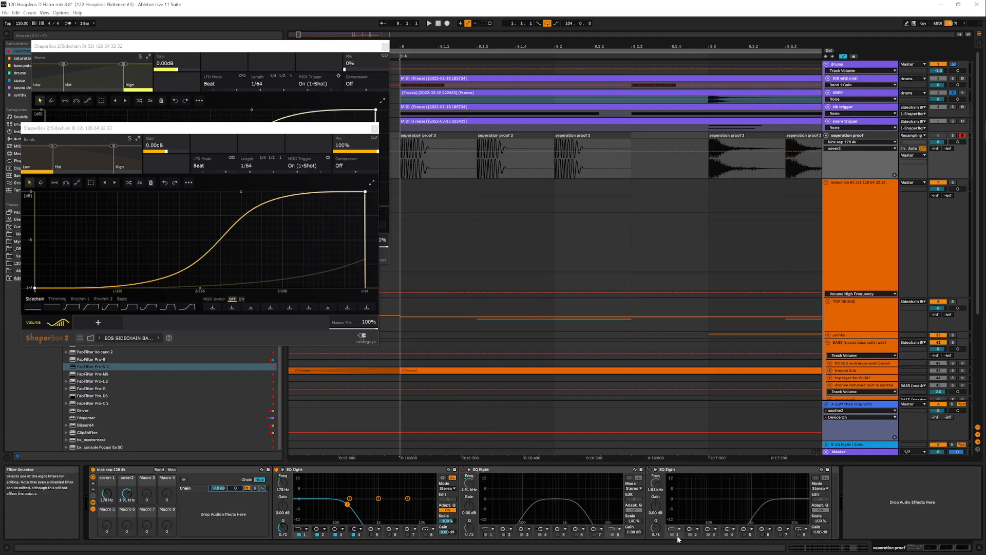
{"action": "right_click", "coordinate": [659, 482]}
{"action": "left_click", "coordinate": [686, 394]}
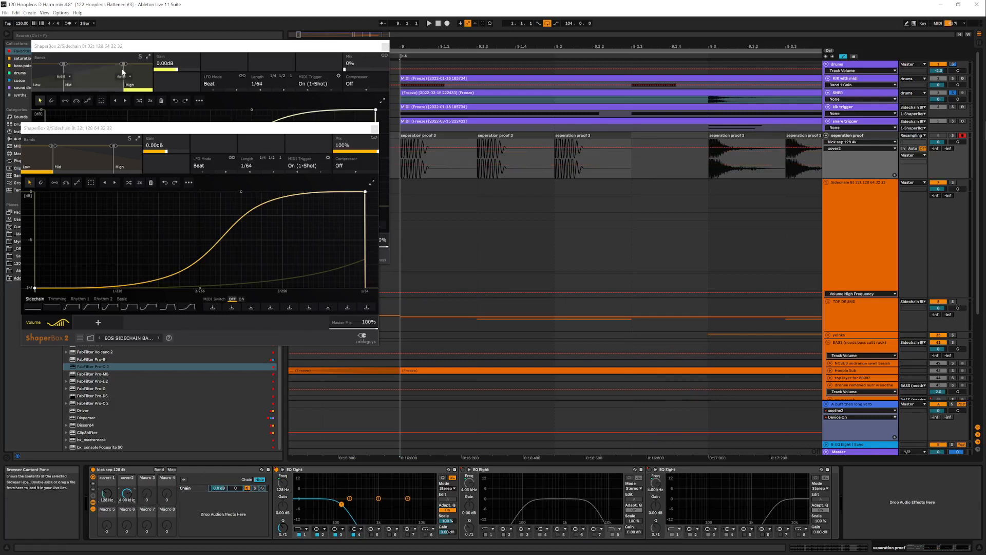
Check the upper ShaperBox's high split, close both ShaperBox windows, and set the xover2 macro to 4.05 kHz
{"action": "left_click_drag", "start_coordinate": [154, 126], "coordinate": [155, 293]}
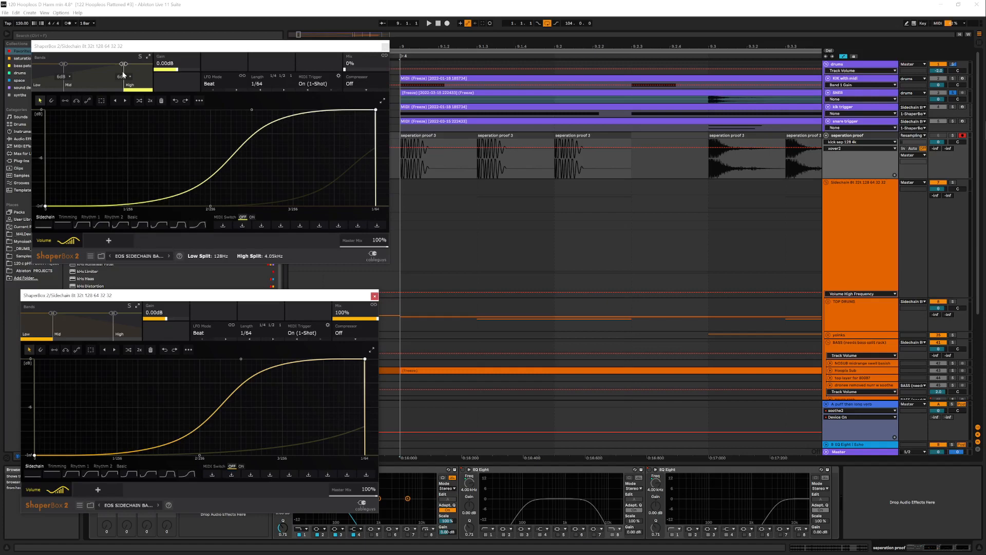
{"action": "left_click_drag", "start_coordinate": [358, 296], "coordinate": [503, 120]}
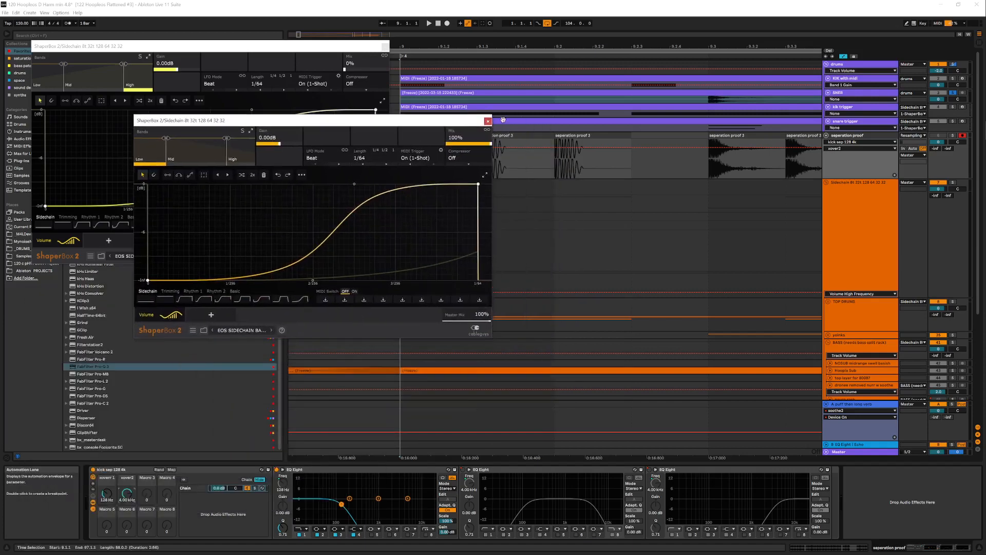
{"action": "left_click", "coordinate": [488, 121]}
{"action": "left_click", "coordinate": [385, 46]}
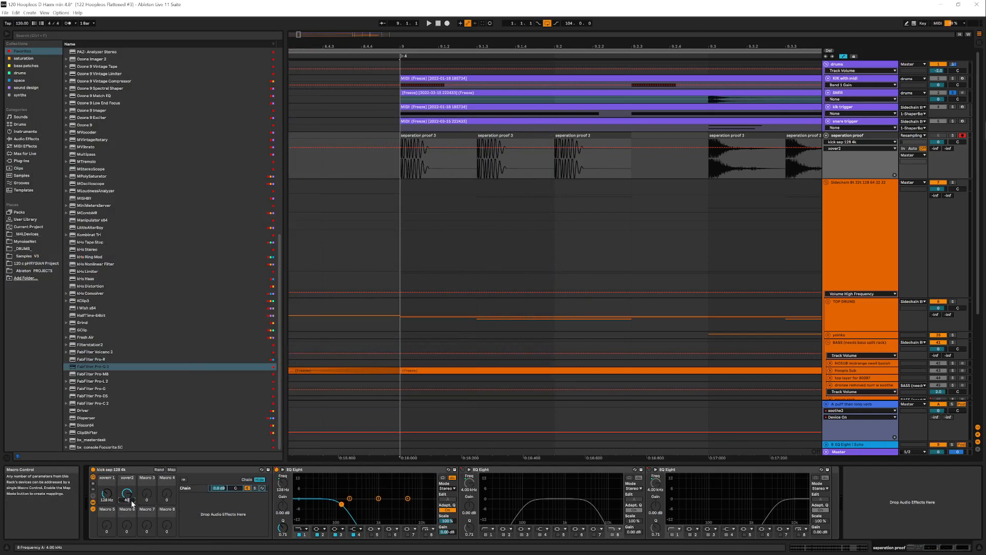
{"action": "scroll", "coordinate": [131, 500], "scroll_direction": "up", "scroll_amount": 1}
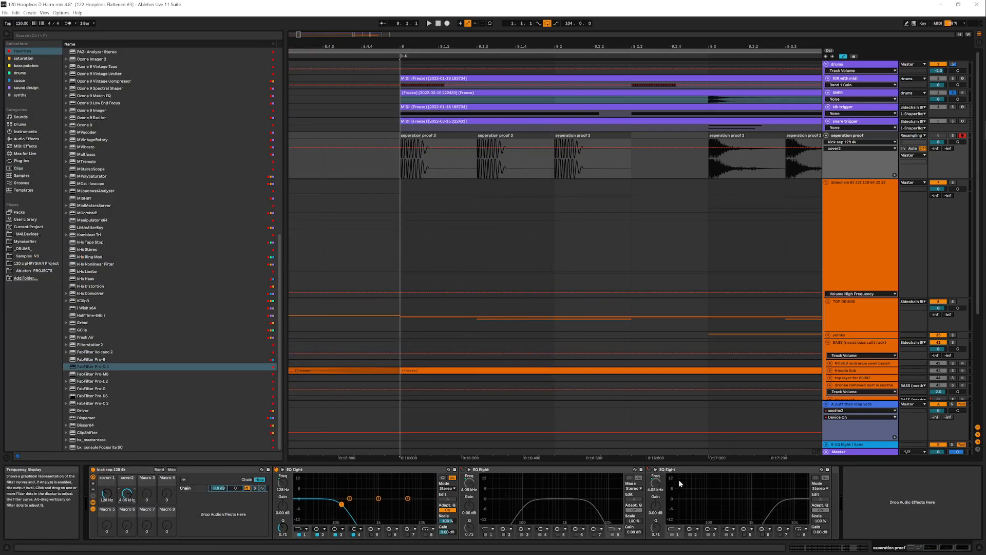
Clear all envelopes on the separation proof track and automate the kick rack's Device On to switch off between the kick and snare clips
{"action": "right_click", "coordinate": [855, 136]}
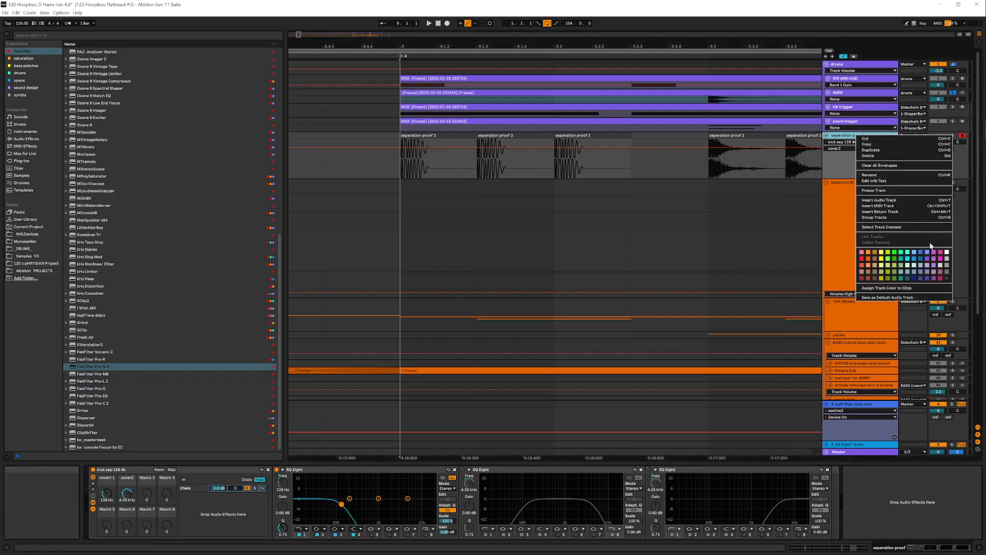
{"action": "left_click", "coordinate": [889, 166]}
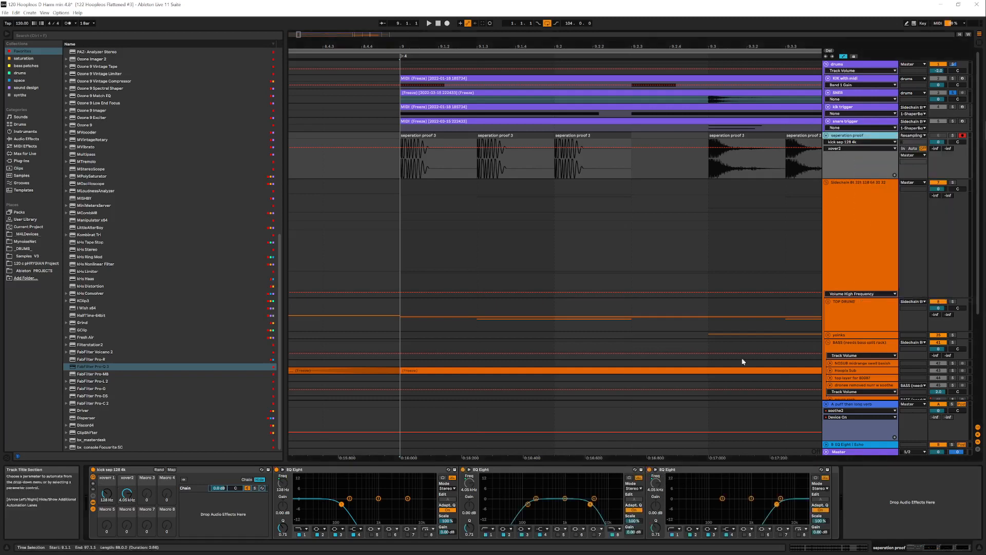
{"action": "left_click", "coordinate": [102, 476]}
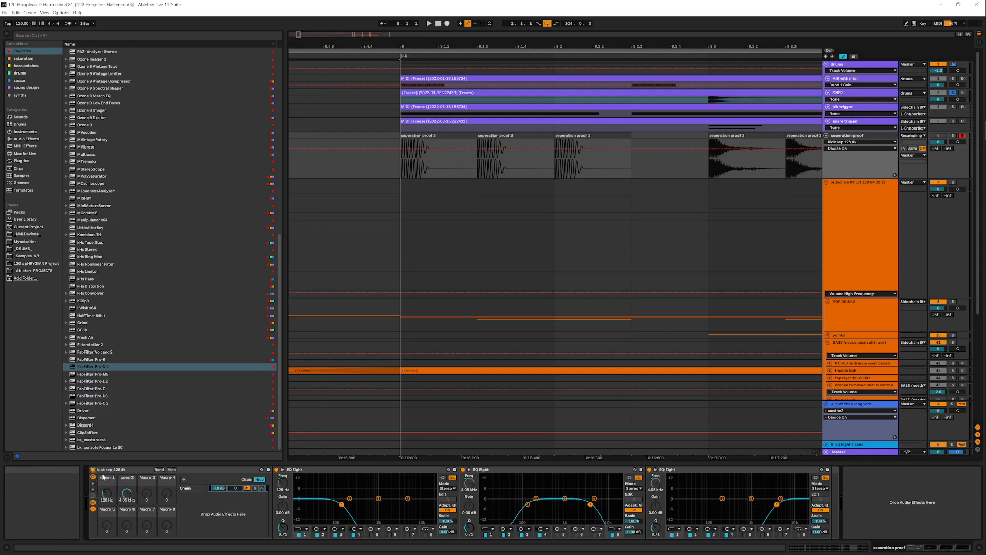
{"action": "left_click", "coordinate": [660, 148]}
{"action": "left_click_drag", "start_coordinate": [663, 148], "coordinate": [664, 172]}
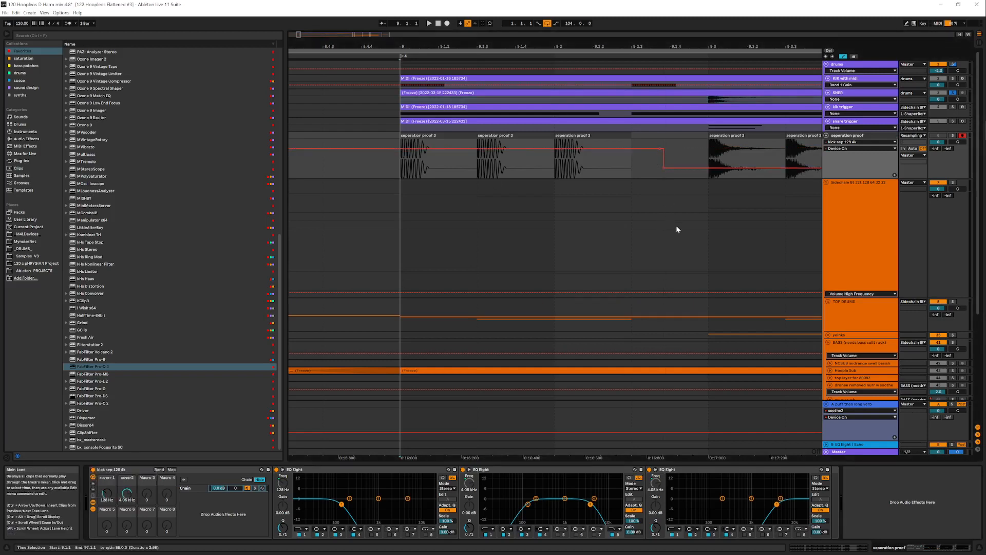
{"action": "left_click_drag", "start_coordinate": [637, 45], "coordinate": [540, 36]}
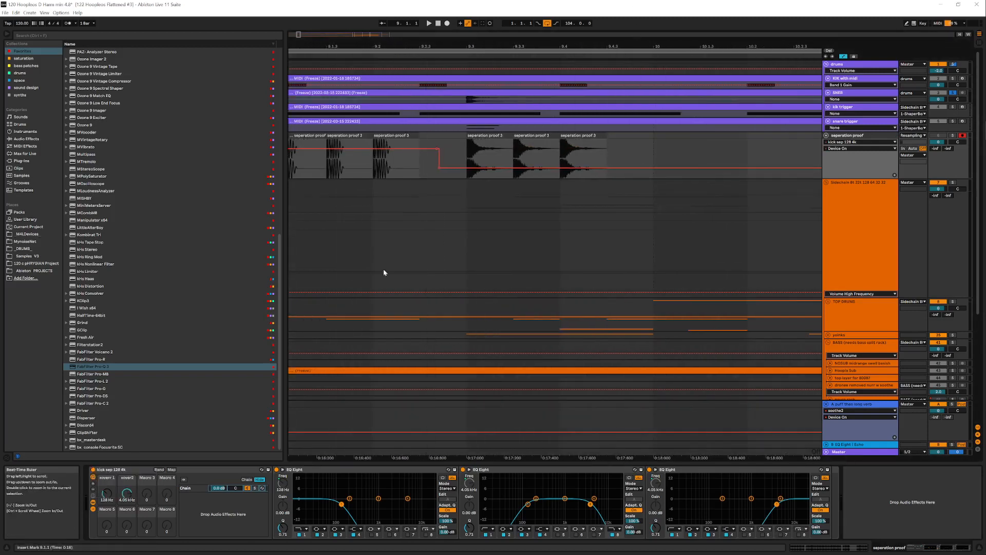
{"action": "left_click_drag", "start_coordinate": [335, 47], "coordinate": [421, 50]}
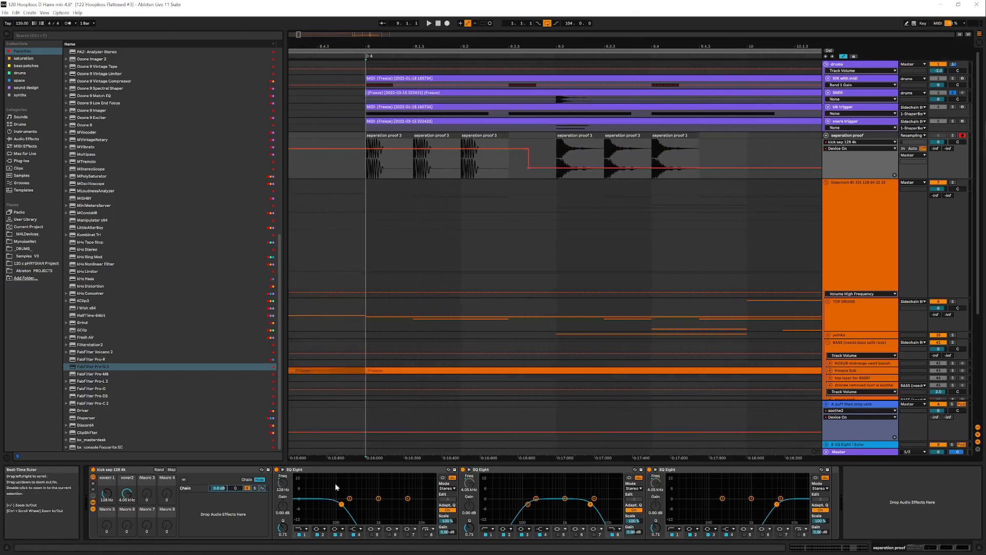
Automate the first EQ Eight's Device On so it is active only over the first kick clip
{"action": "right_click", "coordinate": [278, 469]}
{"action": "left_click", "coordinate": [307, 343]}
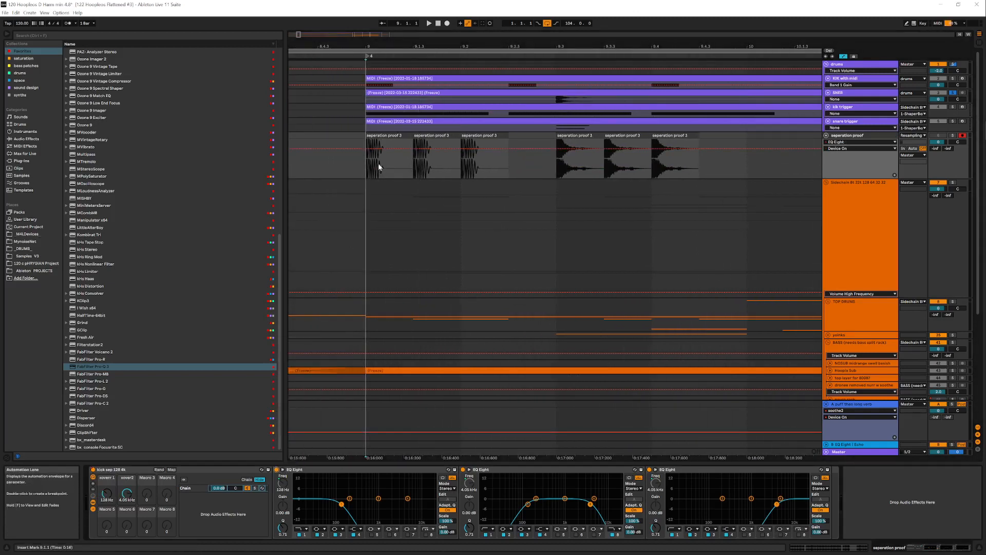
{"action": "left_click_drag", "start_coordinate": [403, 149], "coordinate": [410, 168]}
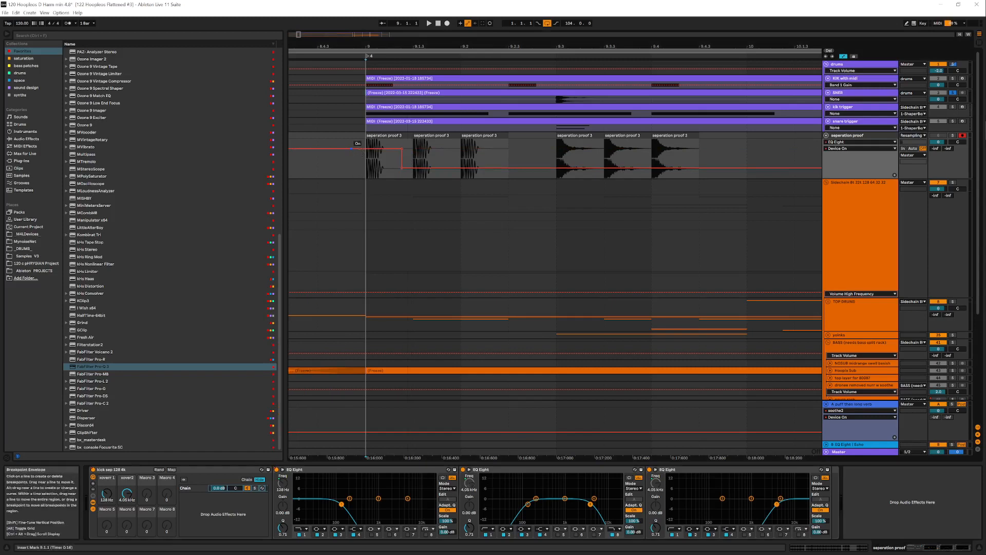
{"action": "left_click_drag", "start_coordinate": [359, 149], "coordinate": [359, 167]}
Automate the middle EQ Eight's Device On so it is active only over the second kick clip
{"action": "right_click", "coordinate": [462, 470]}
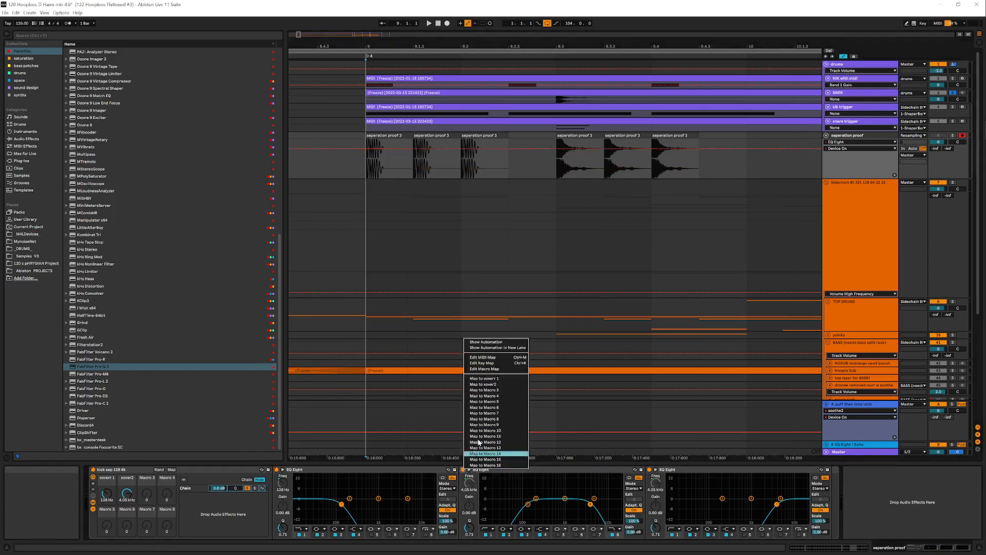
{"action": "left_click", "coordinate": [492, 342]}
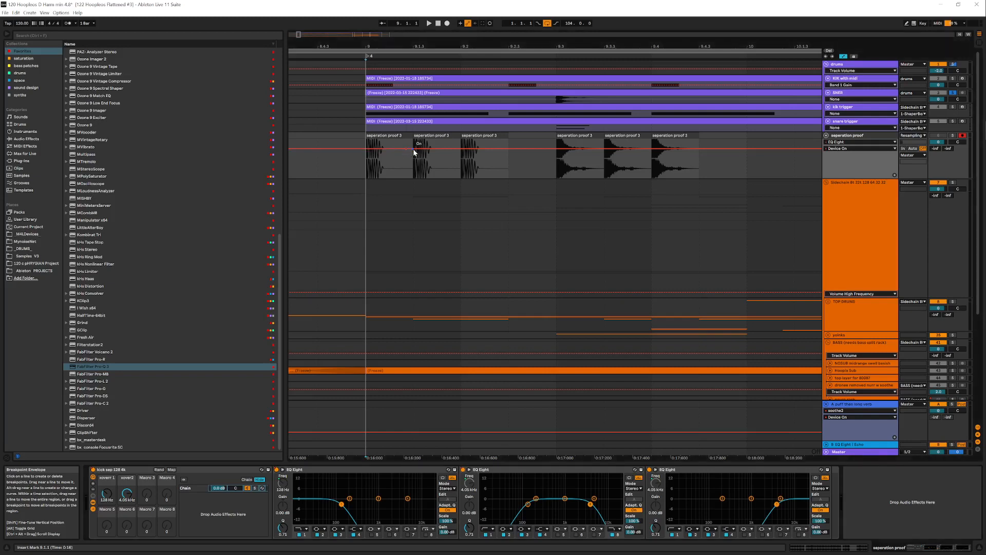
{"action": "mouse_move", "coordinate": [401, 148]}
{"action": "left_mouse_down"}
{"action": "mouse_move", "coordinate": [401, 168]}
{"action": "mouse_move", "coordinate": [446, 168]}
{"action": "left_mouse_up"}
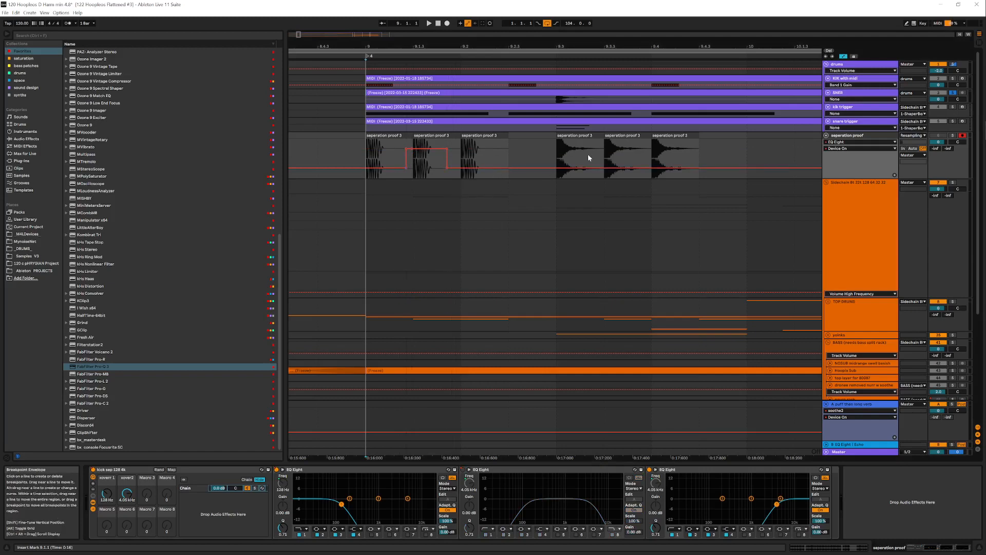
Automate the third EQ Eight's Device On so it is active only over the third kick clip, and check the switching between clips
{"action": "right_click", "coordinate": [650, 469]}
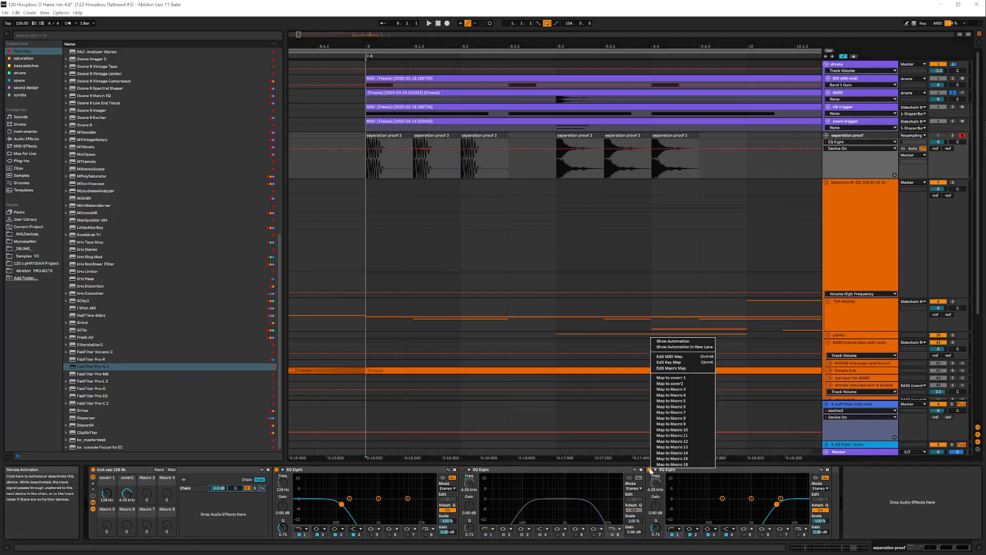
{"action": "left_click", "coordinate": [678, 342]}
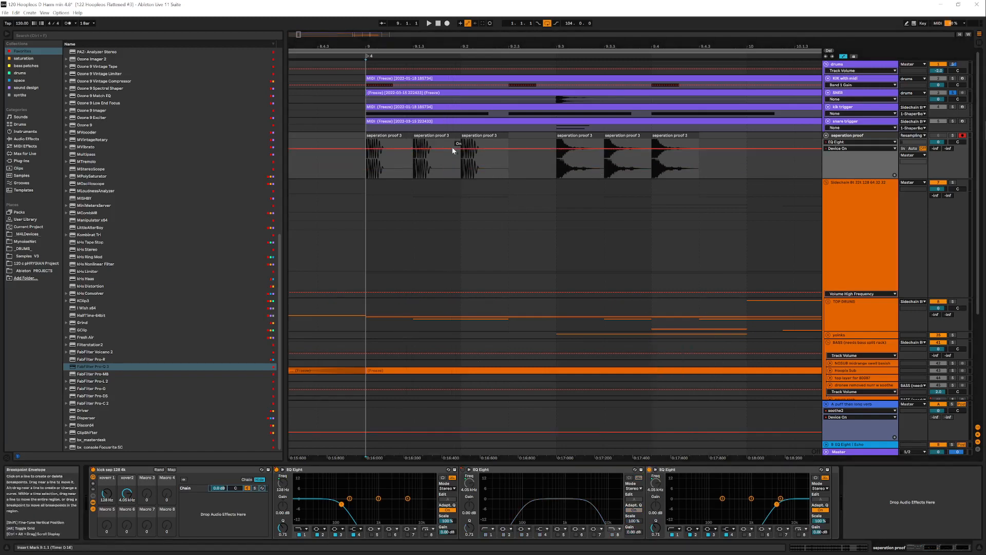
{"action": "mouse_move", "coordinate": [445, 149]}
{"action": "left_mouse_down"}
{"action": "mouse_move", "coordinate": [495, 163]}
{"action": "mouse_move", "coordinate": [498, 177]}
{"action": "left_mouse_up"}
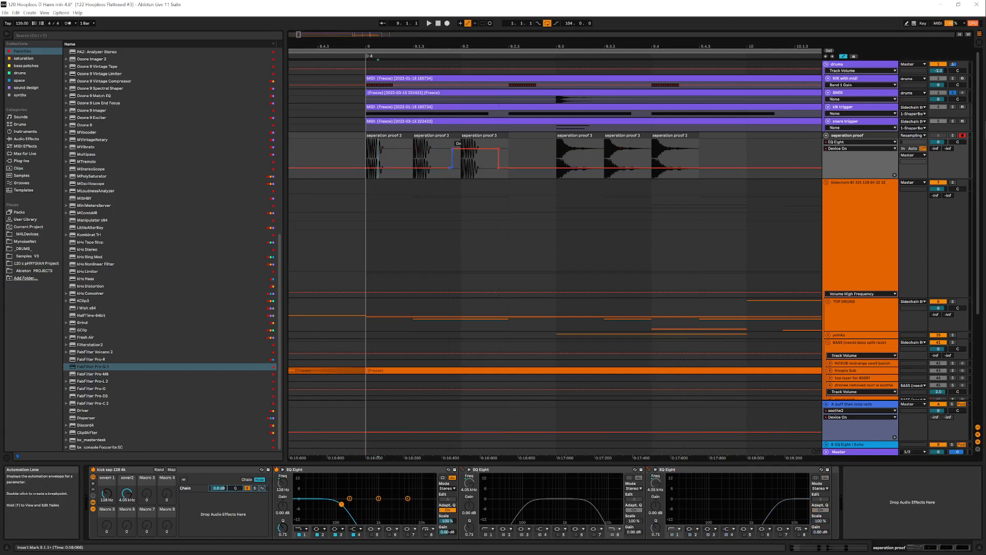
{"action": "left_click", "coordinate": [432, 152]}
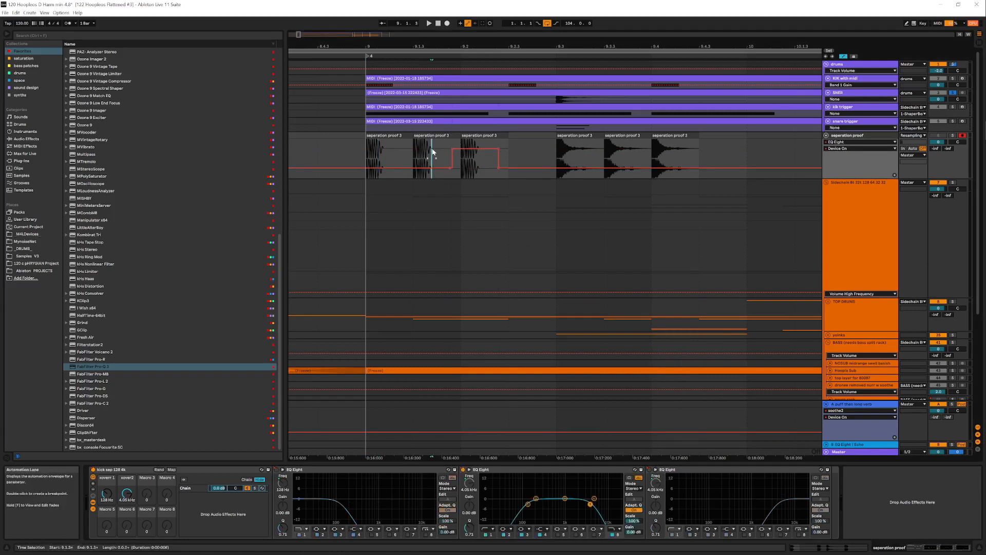
{"action": "left_click", "coordinate": [473, 171]}
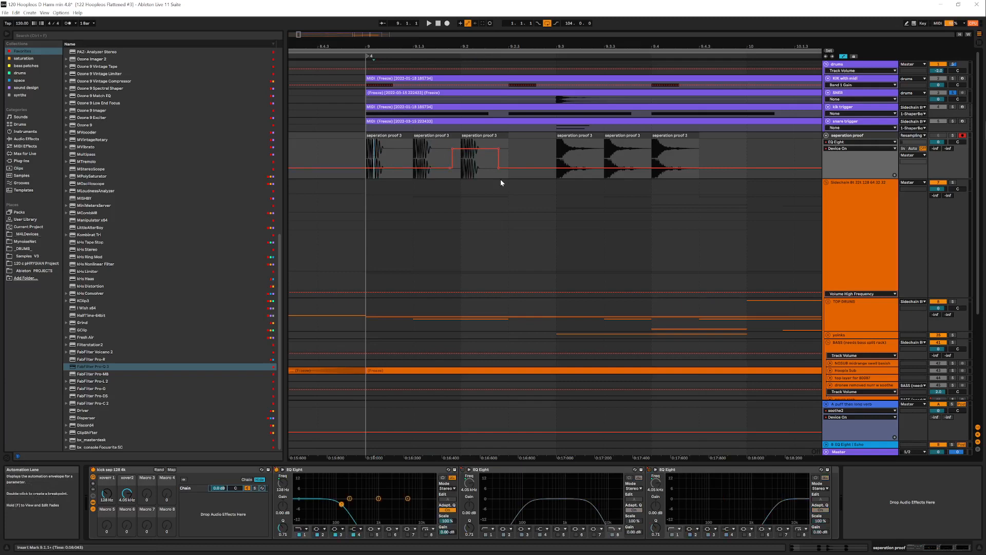
Open the Pro-Q 3 on the SNER track and examine the snare's frequency spectrum during playback
{"action": "left_click", "coordinate": [422, 159]}
{"action": "left_click", "coordinate": [476, 170]}
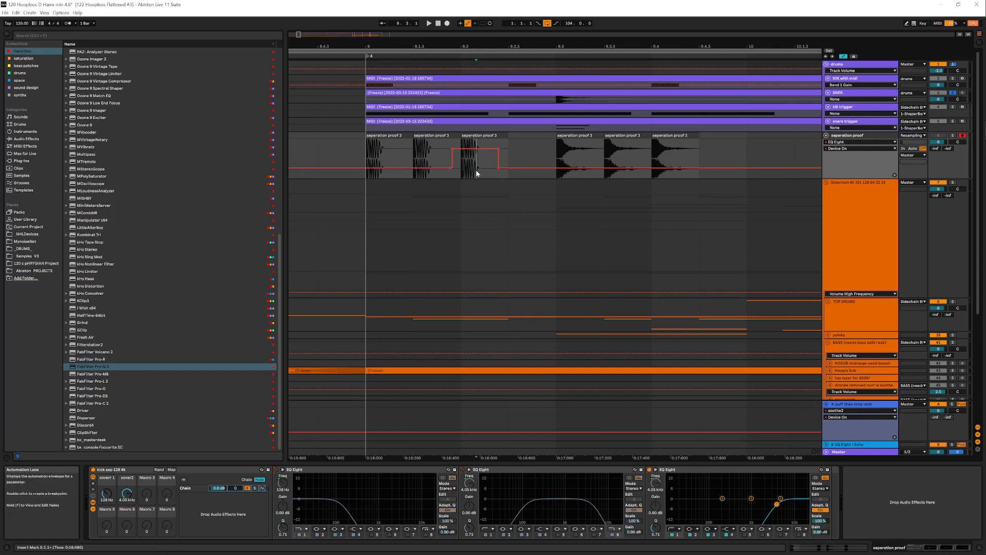
{"action": "left_click", "coordinate": [873, 217]}
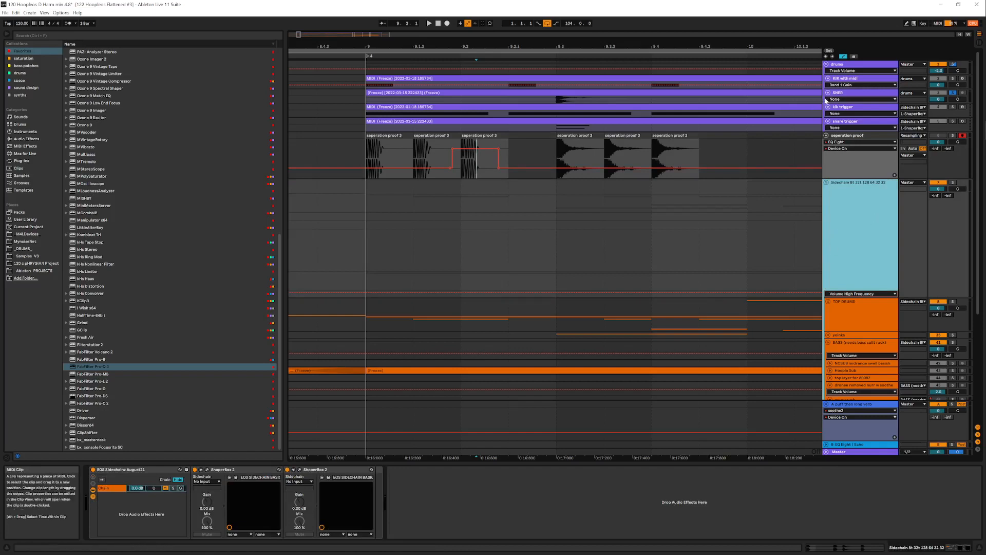
{"action": "left_click", "coordinate": [847, 93]}
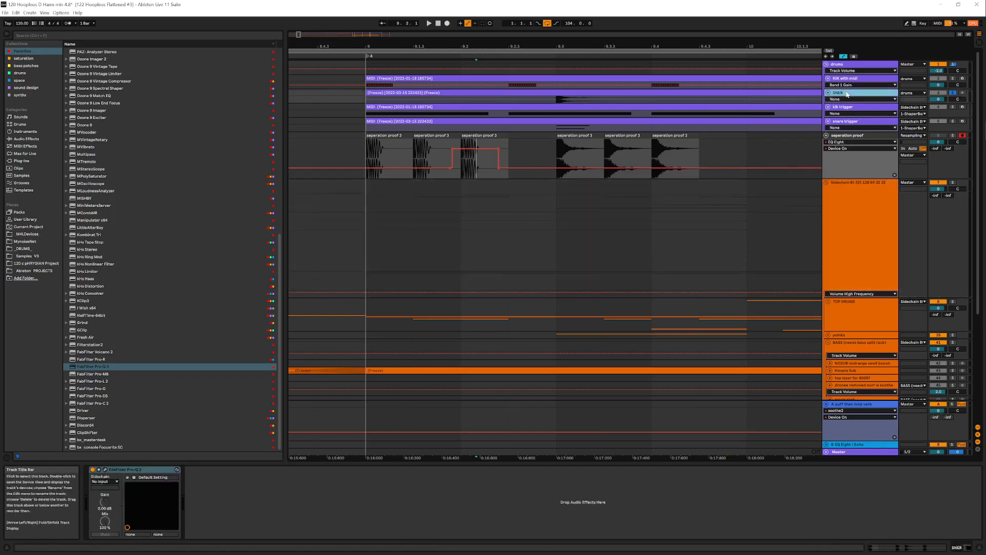
{"action": "left_click", "coordinate": [106, 469]}
{"action": "left_click_drag", "start_coordinate": [362, 133], "coordinate": [432, 181]}
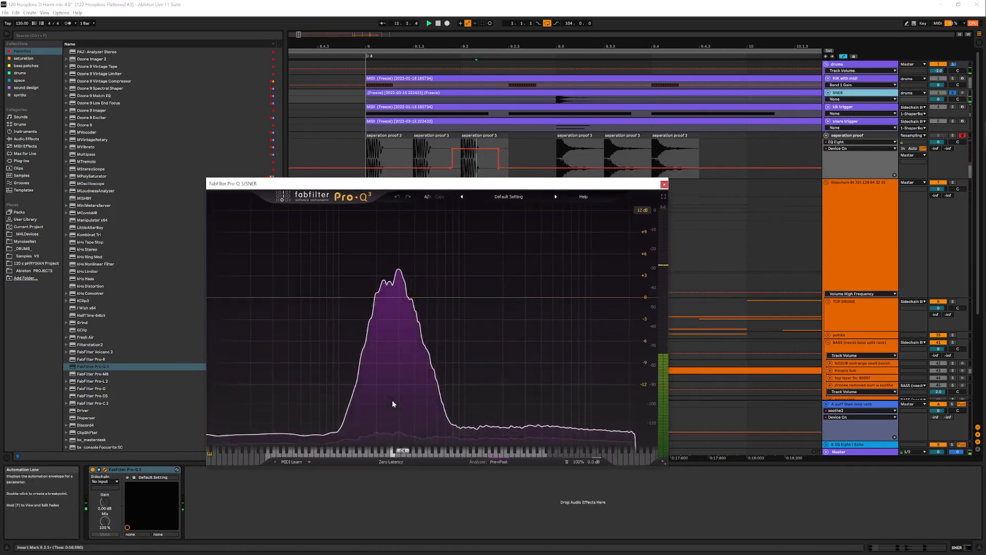
{"action": "mouse_move", "coordinate": [392, 401]}
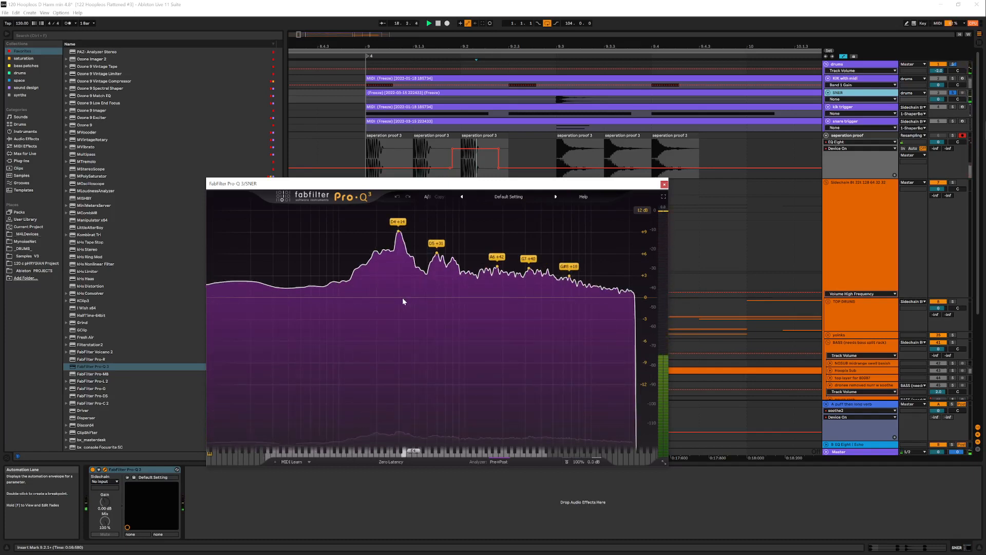
Add a High Cut band in the snare's Pro-Q 3 with a 30 dB/oct slope at about 105 Hz
{"action": "double_click", "coordinate": [362, 298]}
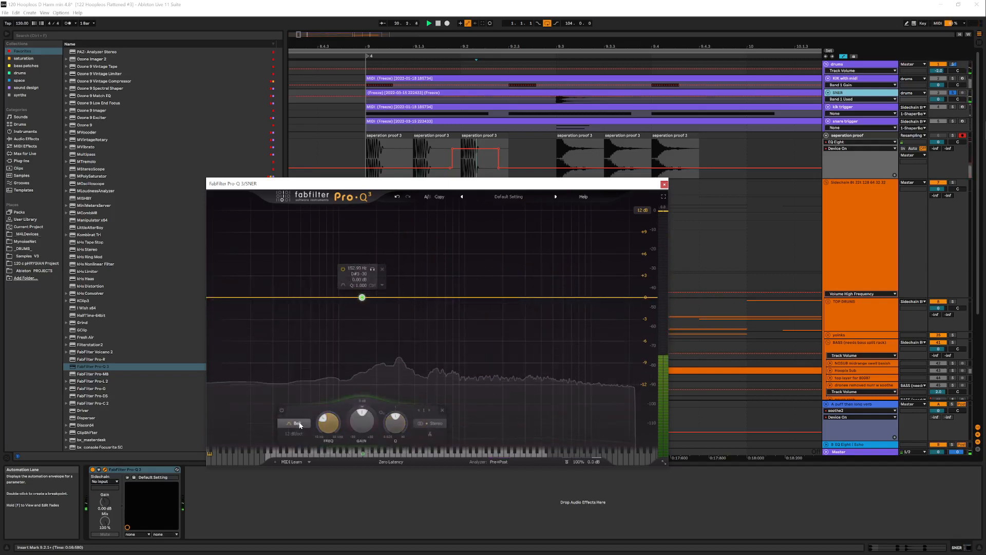
{"action": "left_click", "coordinate": [300, 425]}
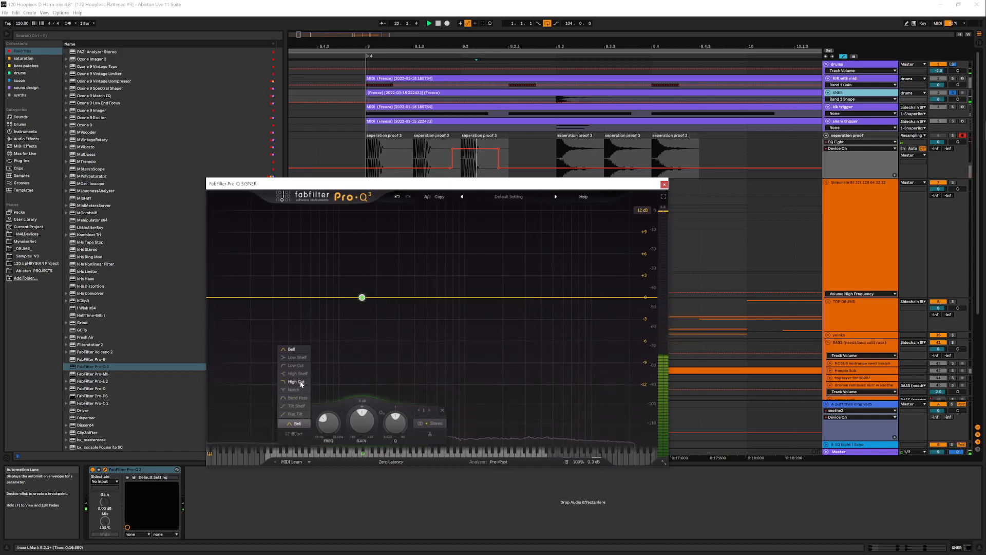
{"action": "left_click", "coordinate": [302, 382]}
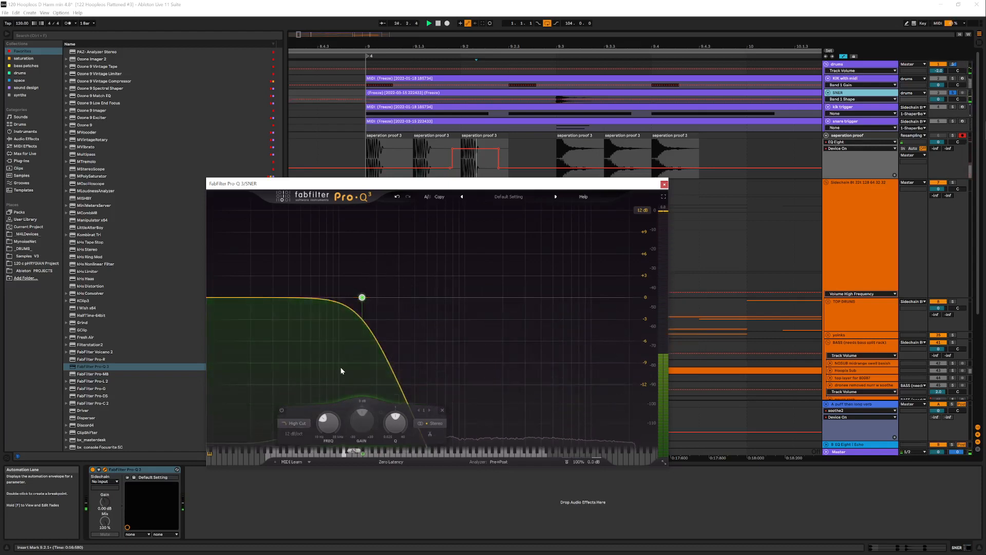
{"action": "mouse_move", "coordinate": [362, 298]}
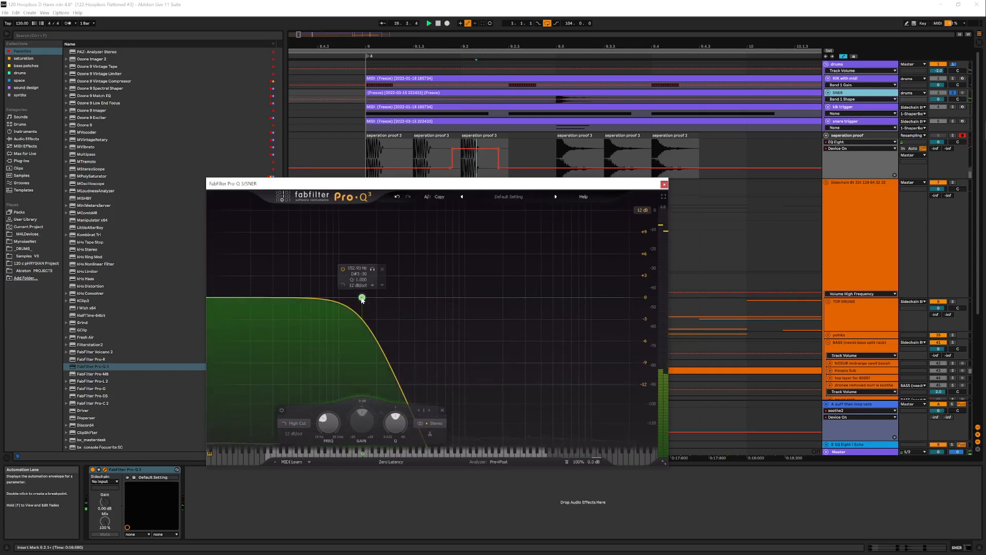
{"action": "left_click", "coordinate": [300, 436]}
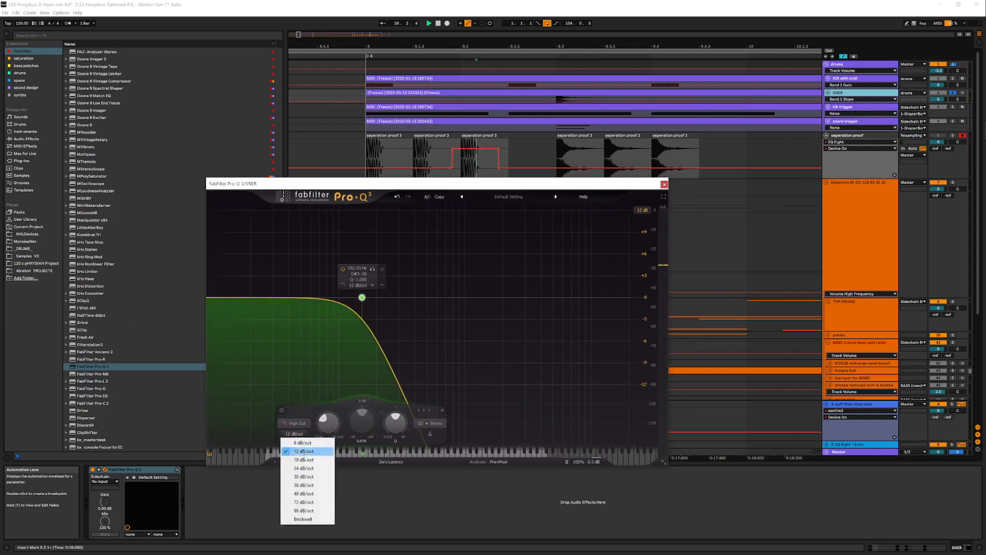
{"action": "left_click", "coordinate": [307, 476]}
{"action": "left_click_drag", "start_coordinate": [362, 298], "coordinate": [341, 297]}
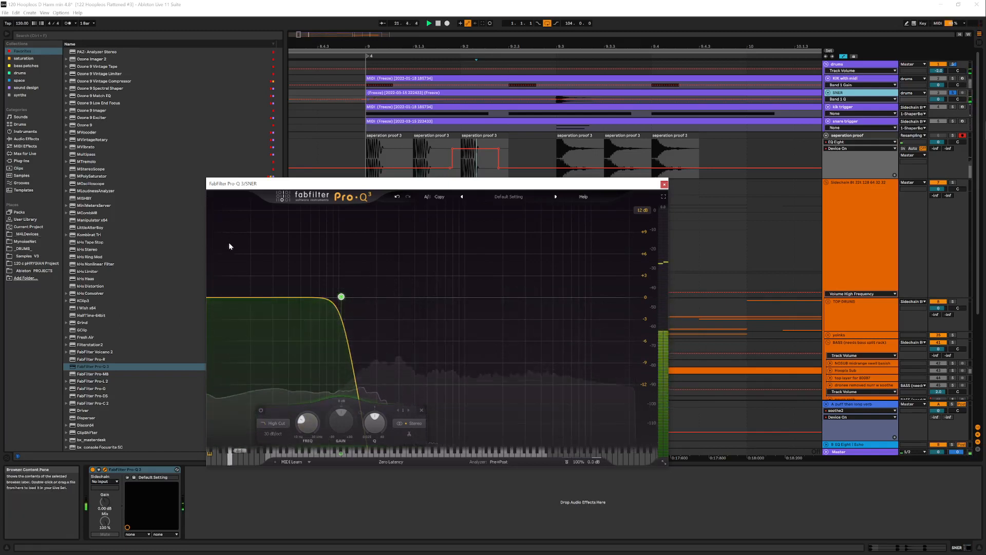
Audition a broad bell boost of about 12 dB near 30 Hz, then flatten the band back to 0 dB
{"action": "mouse_move", "coordinate": [344, 307]}
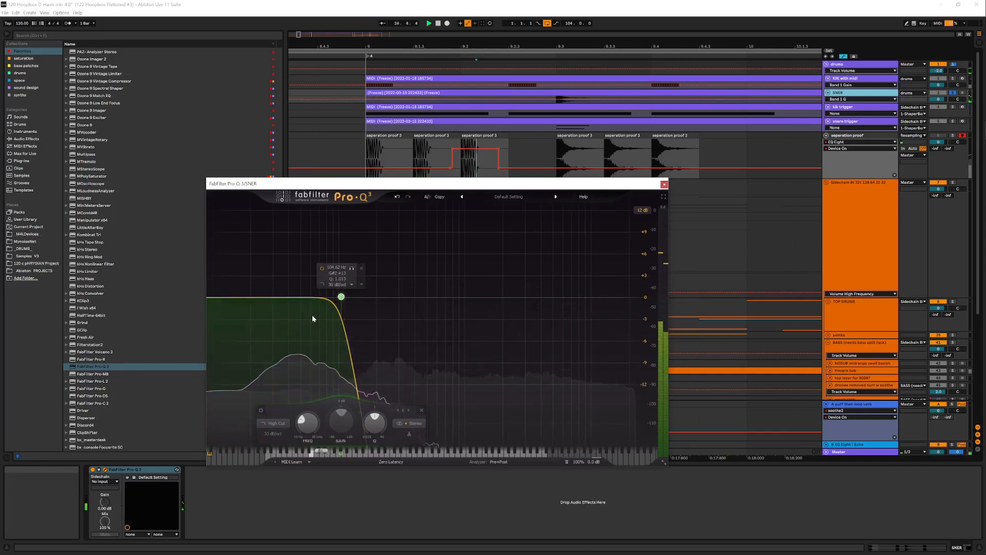
{"action": "left_click_drag", "start_coordinate": [286, 299], "coordinate": [273, 210]}
{"action": "scroll", "coordinate": [278, 215], "scroll_direction": "down", "scroll_amount": 3}
{"action": "key", "text": "space"}
{"action": "key", "text": "space"}
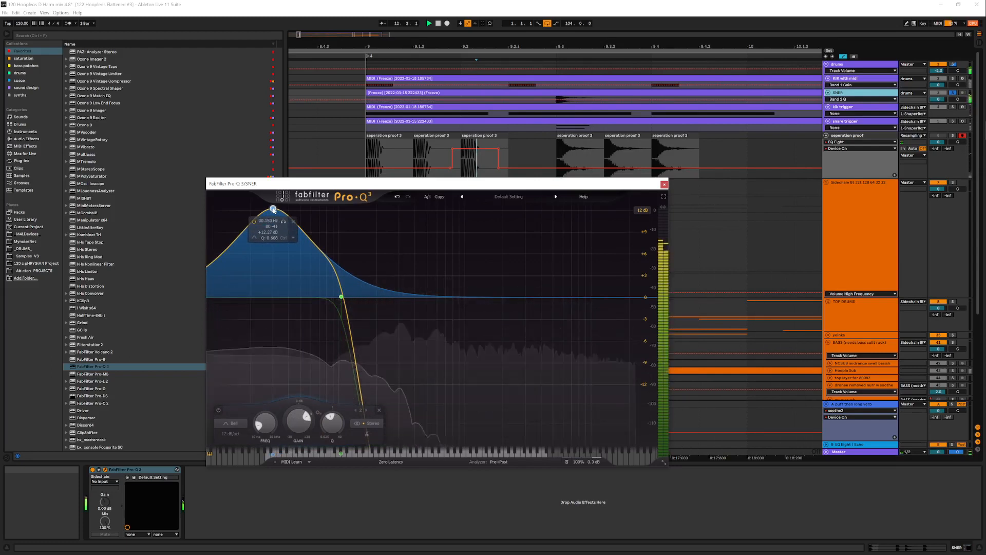
{"action": "left_click_drag", "start_coordinate": [273, 210], "coordinate": [277, 298]}
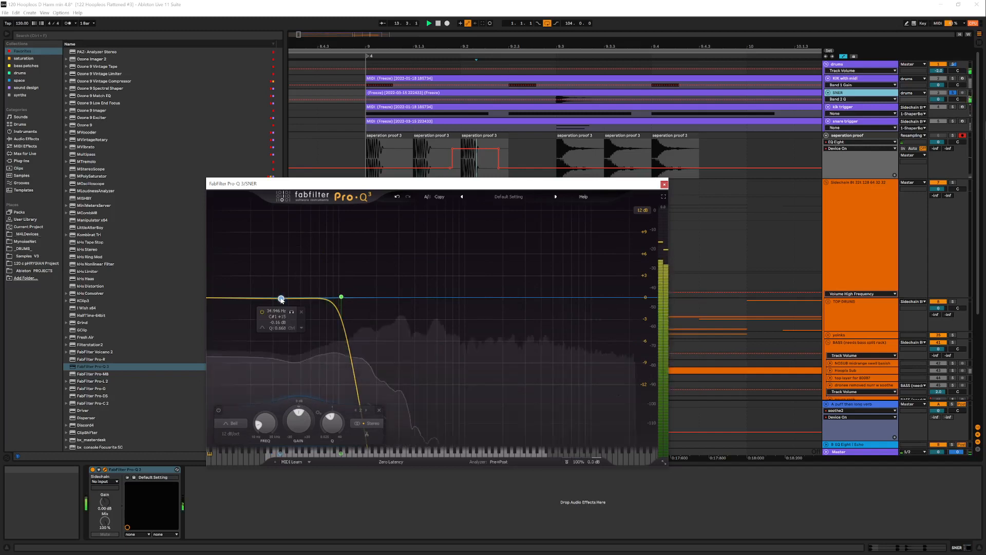
Set the High Cut slope to 6 dB/oct, raise its frequency to about 129 Hz and play the result
{"action": "left_click", "coordinate": [342, 297]}
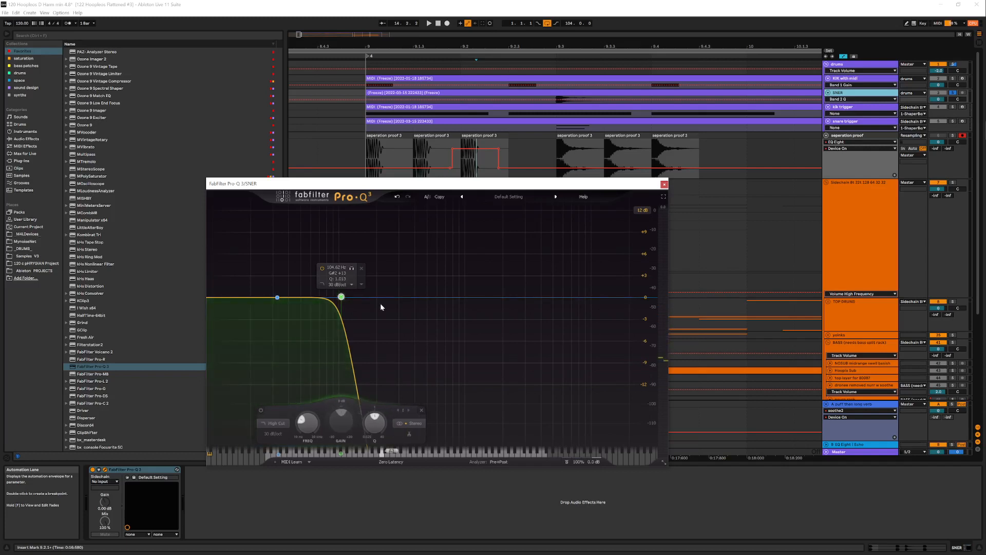
{"action": "left_click", "coordinate": [277, 423]}
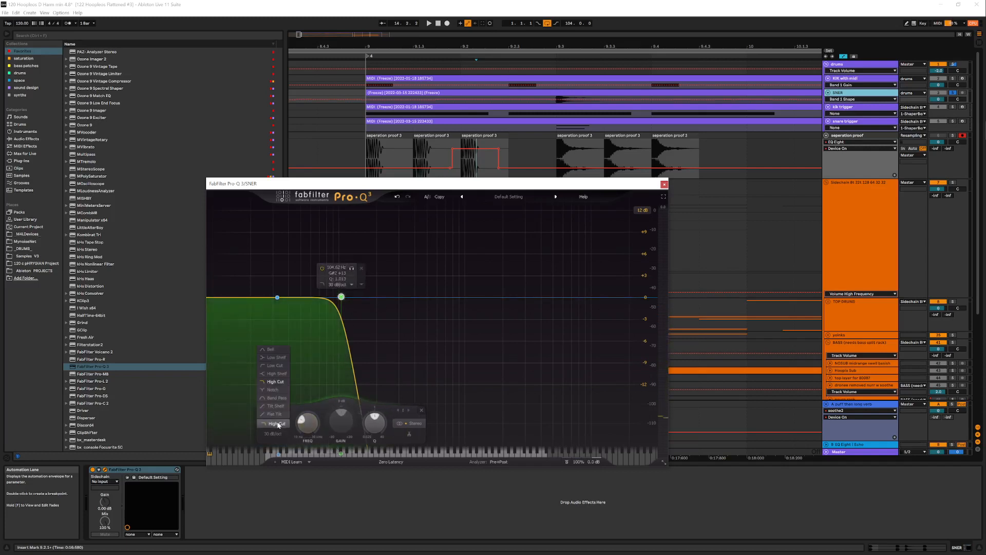
{"action": "left_click", "coordinate": [276, 432]}
{"action": "left_click", "coordinate": [277, 439]}
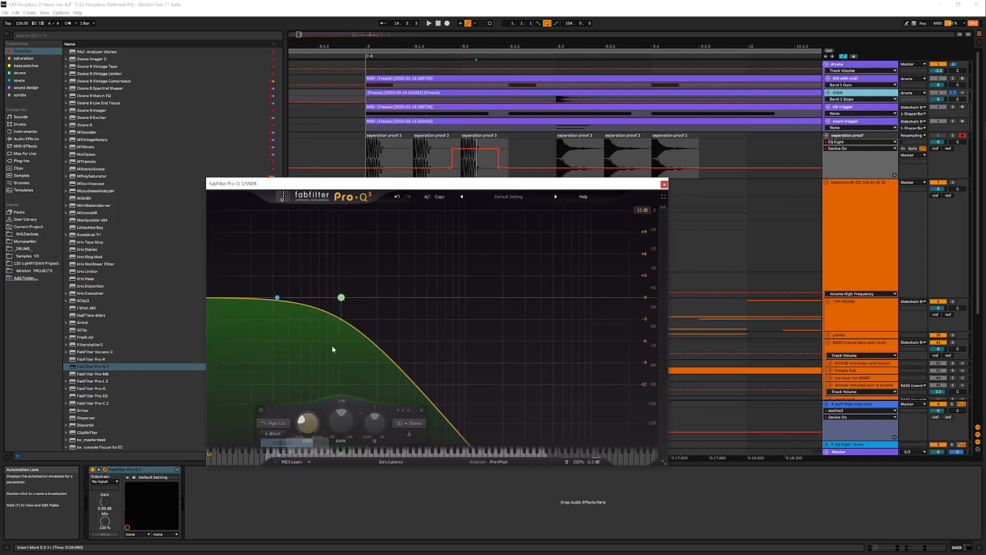
{"action": "left_click_drag", "start_coordinate": [343, 294], "coordinate": [354, 292]}
{"action": "key", "text": "space"}
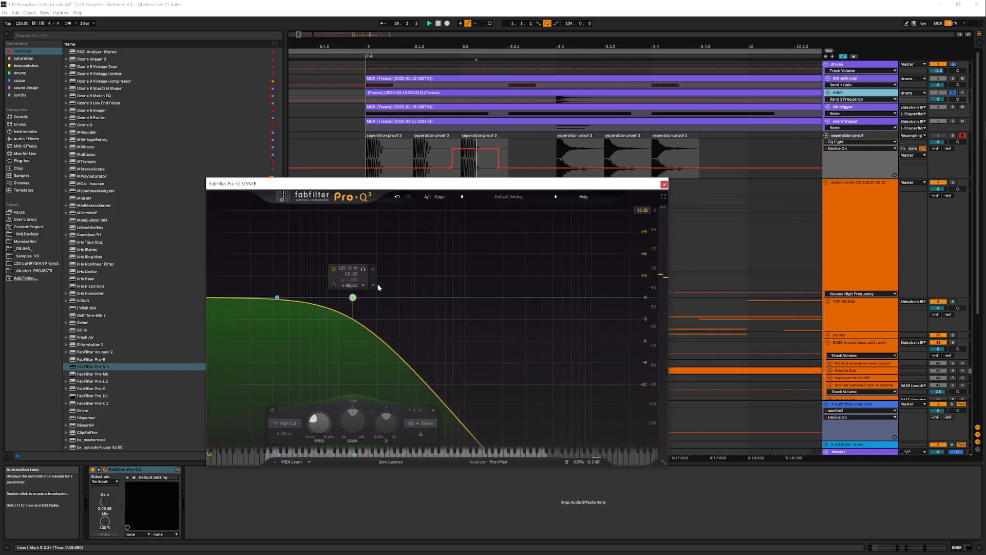
{"action": "key", "text": "space"}
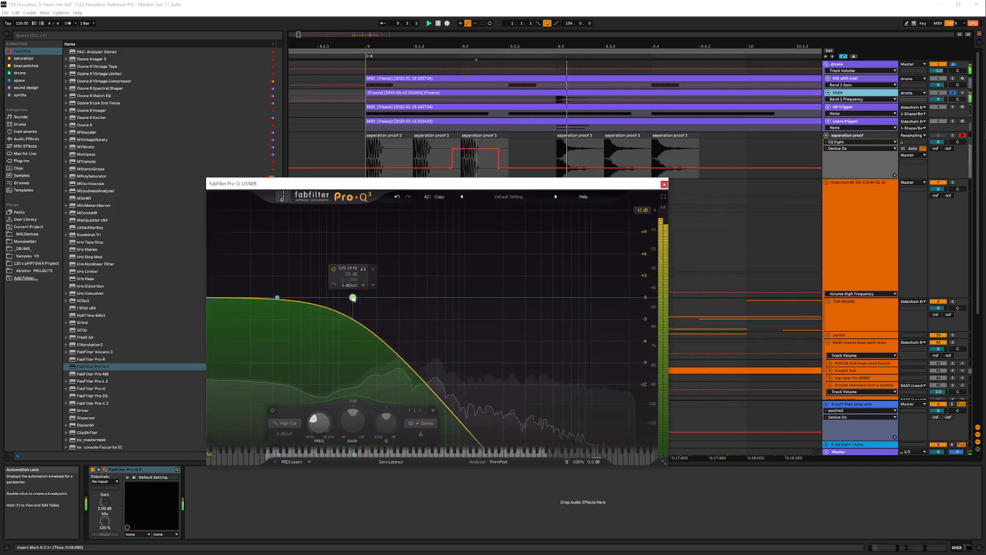
Lower the High Cut frequency to about 102 Hz and reposition the EQ window to expose the snare clips
{"action": "left_click_drag", "start_coordinate": [353, 298], "coordinate": [339, 297]}
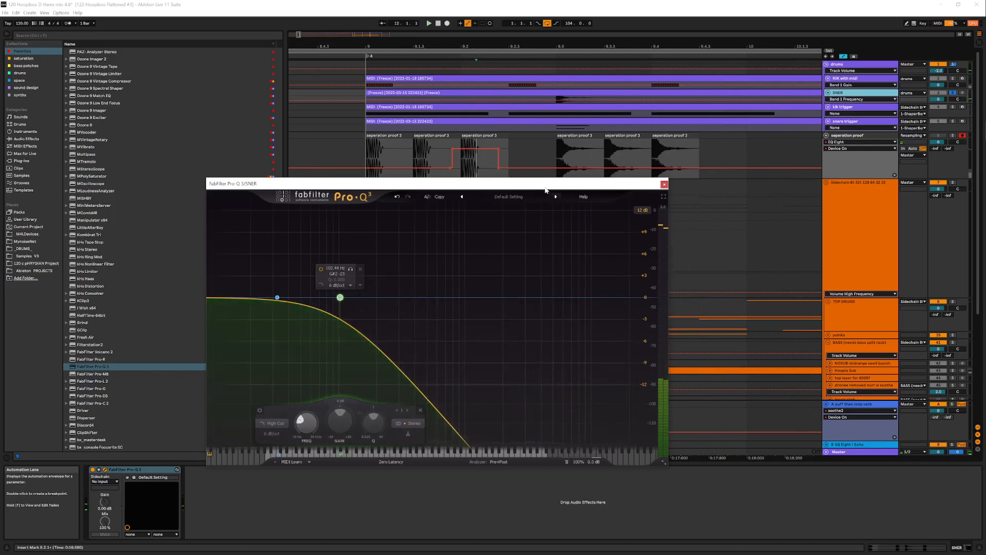
{"action": "left_click_drag", "start_coordinate": [542, 186], "coordinate": [390, 87]}
{"action": "key", "text": "space"}
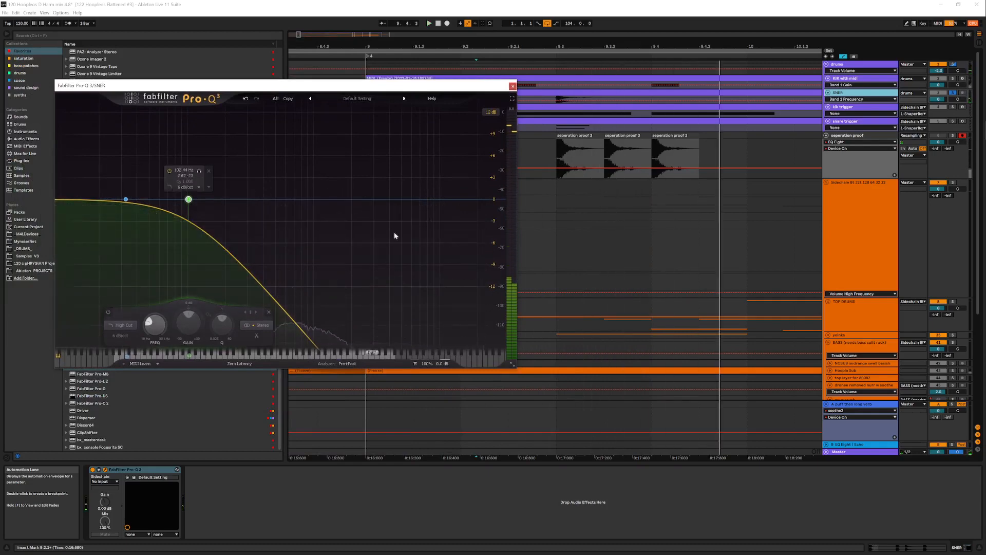
{"action": "left_click_drag", "start_coordinate": [405, 87], "coordinate": [513, 202]}
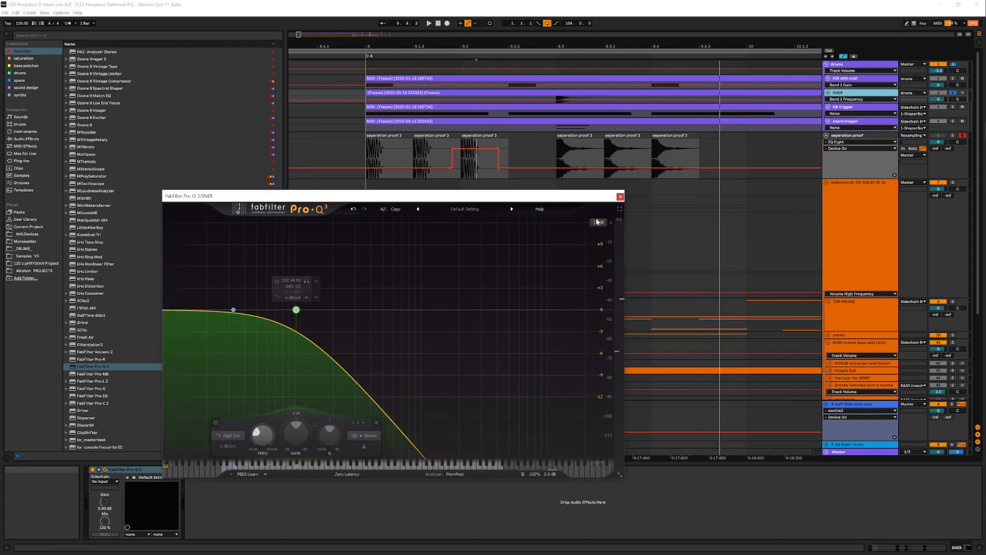
{"action": "left_click_drag", "start_coordinate": [554, 197], "coordinate": [458, 102]}
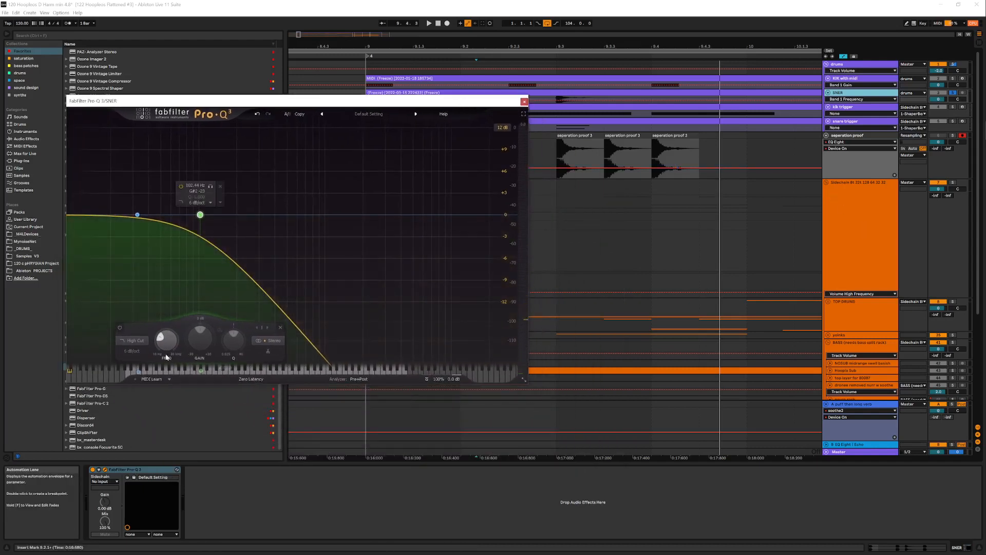
Set the High Cut slope to 12 dB/oct and lower its frequency to about 80 Hz during playback
{"action": "left_click", "coordinate": [133, 351]}
{"action": "left_click", "coordinate": [149, 368]}
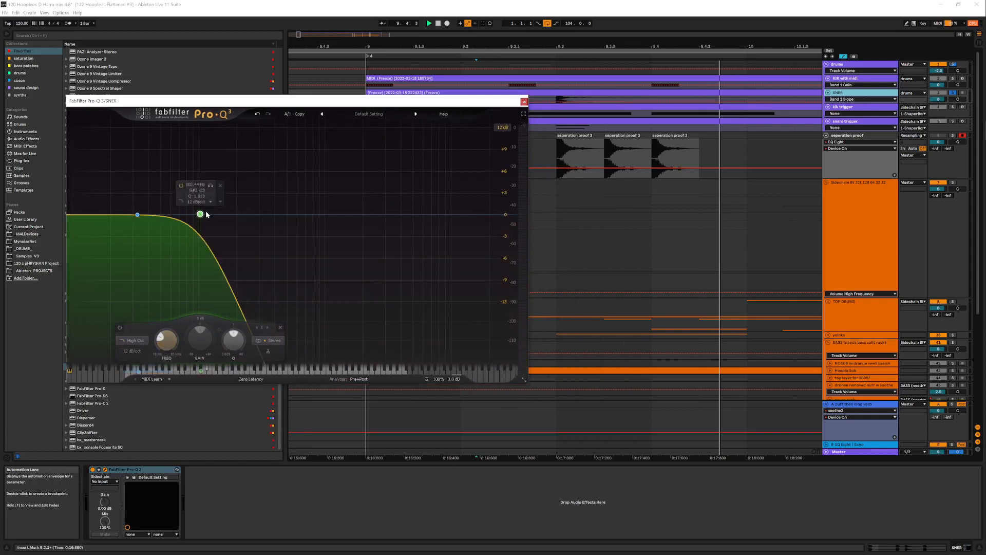
{"action": "key", "text": "space"}
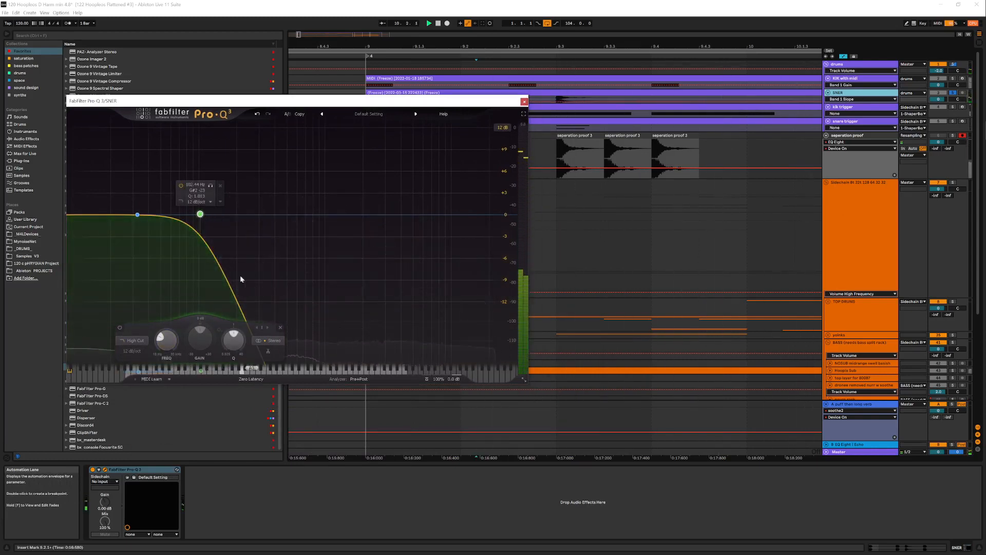
{"action": "left_click_drag", "start_coordinate": [200, 214], "coordinate": [187, 213]}
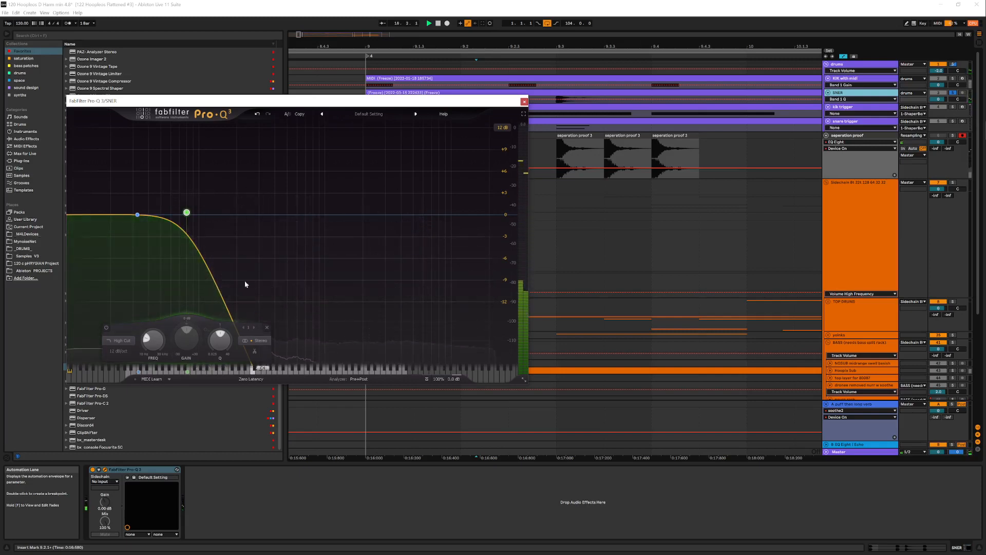
{"action": "mouse_move", "coordinate": [187, 214]}
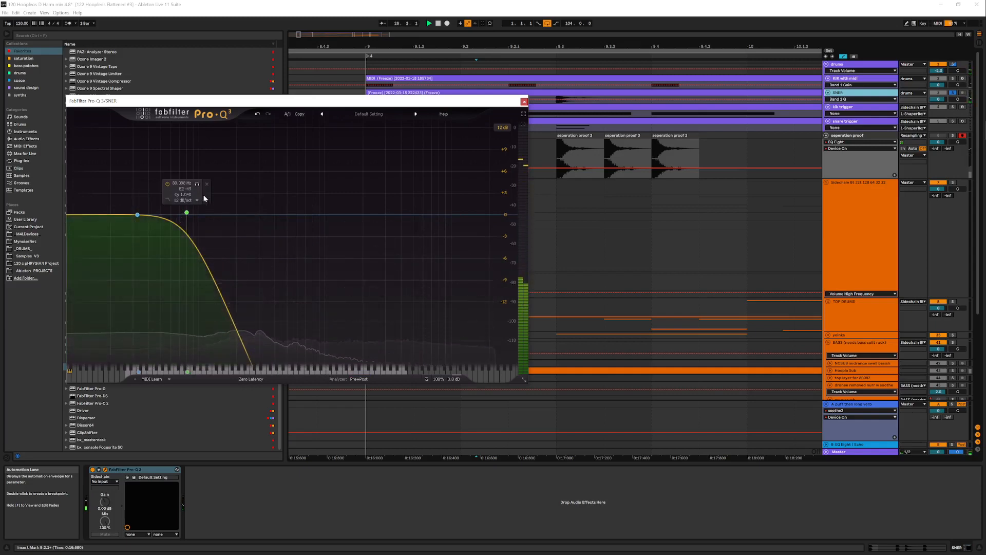
Remove the High Cut band, move the flat bell band to about 80 Hz and examine the unfiltered snare spectrum
{"action": "left_click", "coordinate": [207, 183]}
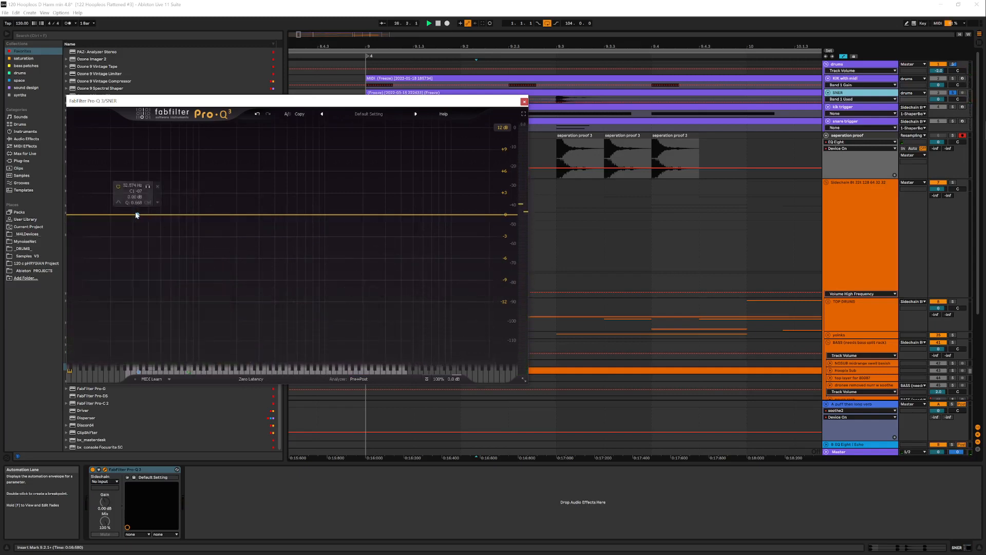
{"action": "left_click_drag", "start_coordinate": [137, 214], "coordinate": [187, 215]}
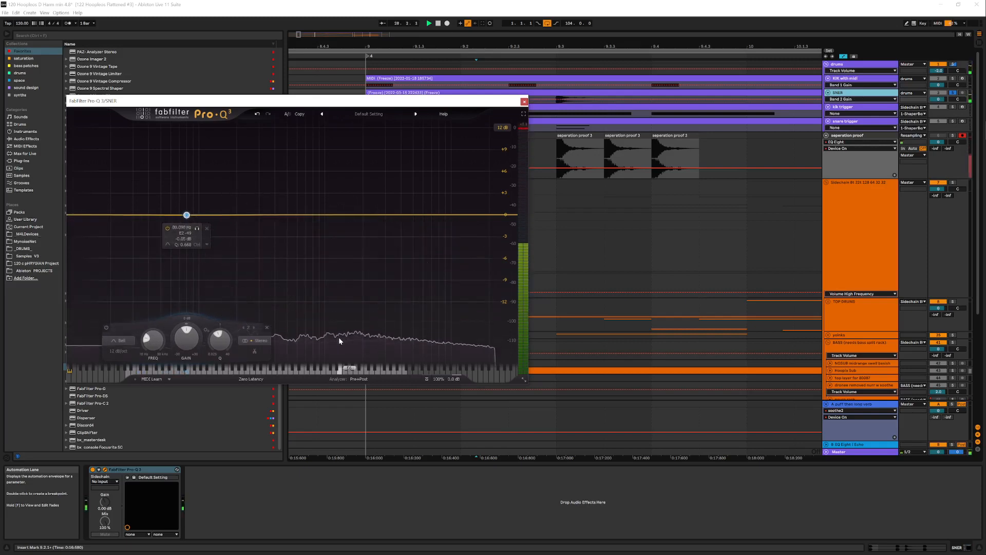
{"action": "mouse_move", "coordinate": [341, 340]}
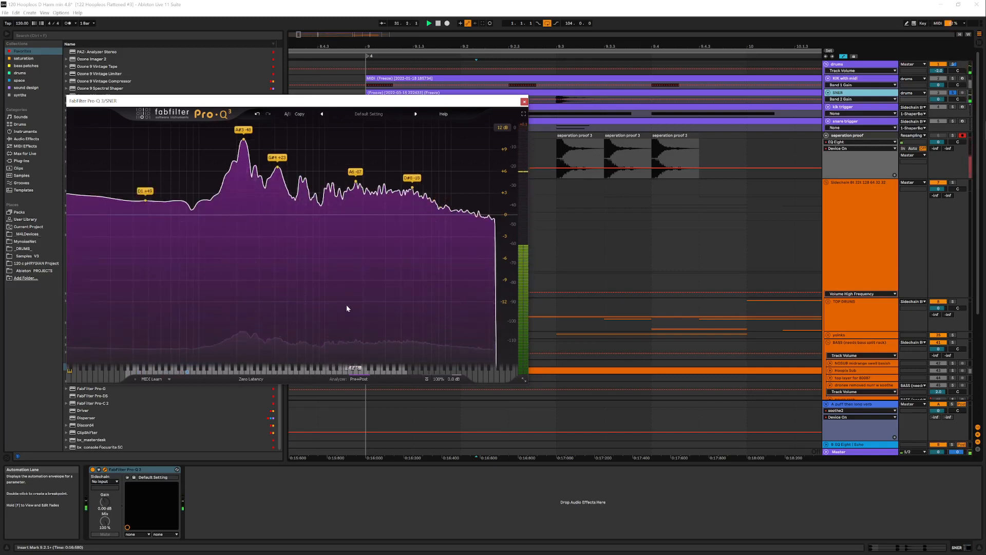
{"action": "double_click", "coordinate": [187, 214]}
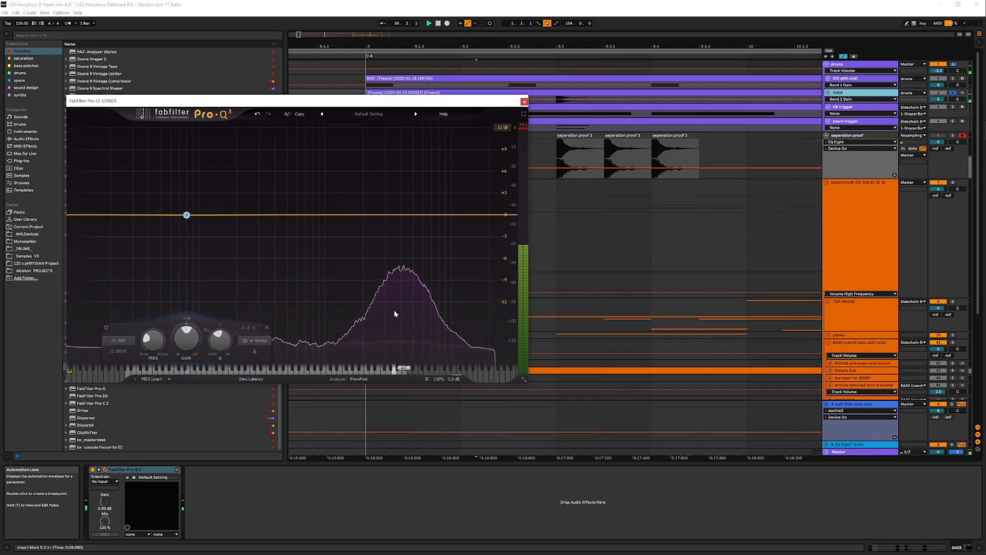
{"action": "mouse_move", "coordinate": [388, 301]}
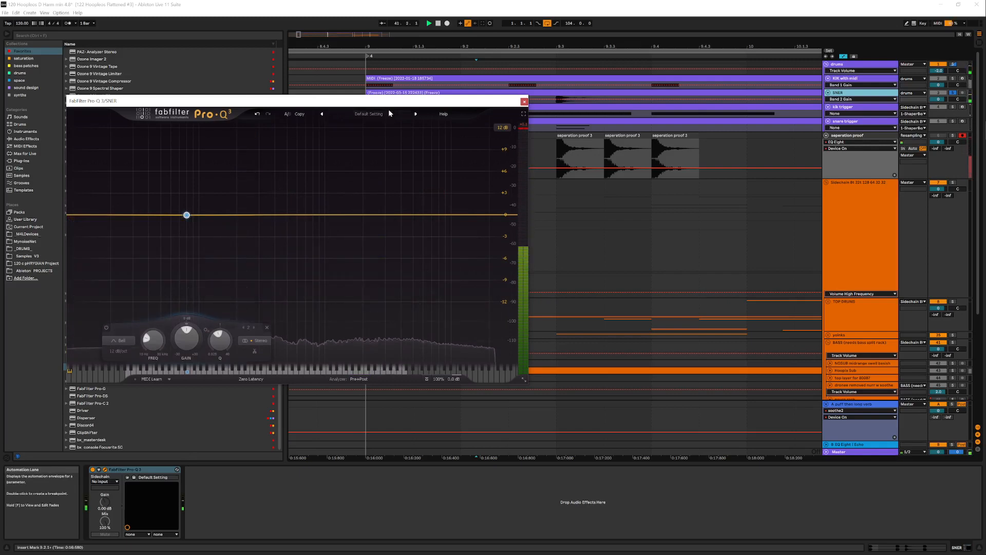
Close the snare's Pro-Q 3 and open the second ShaperBox 2 on the Sidechain group track
{"action": "left_click_drag", "start_coordinate": [516, 101], "coordinate": [511, 152]}
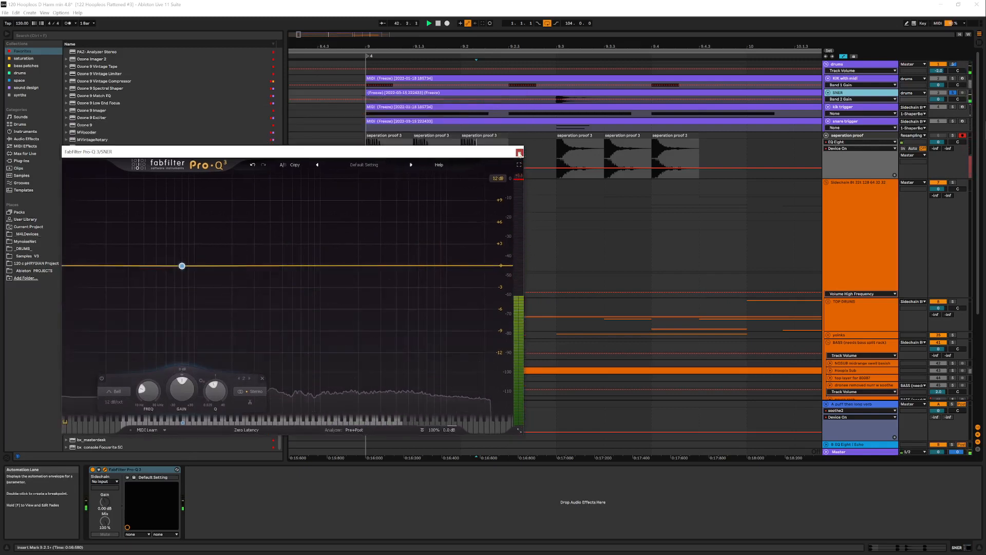
{"action": "left_click", "coordinate": [519, 152]}
{"action": "left_click", "coordinate": [782, 242]}
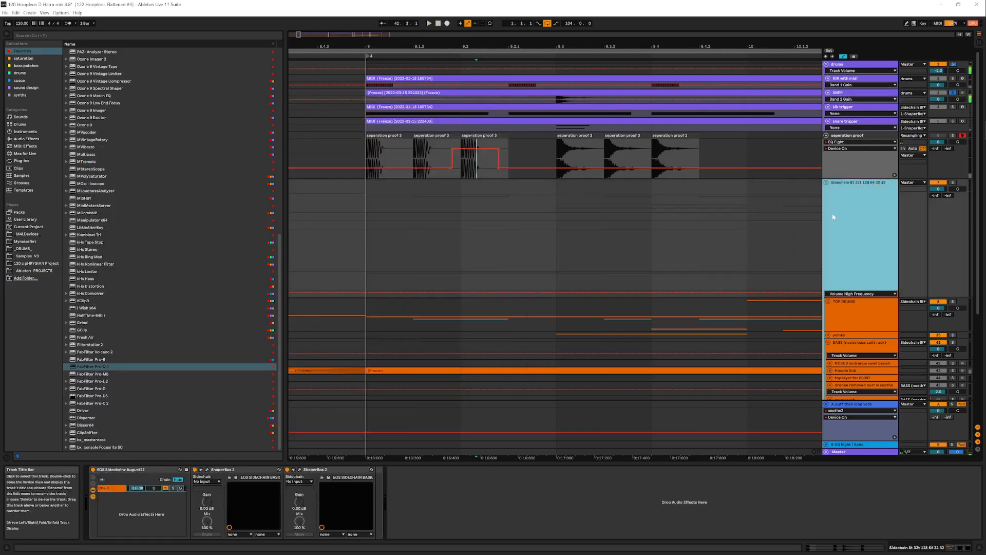
{"action": "left_click", "coordinate": [300, 469]}
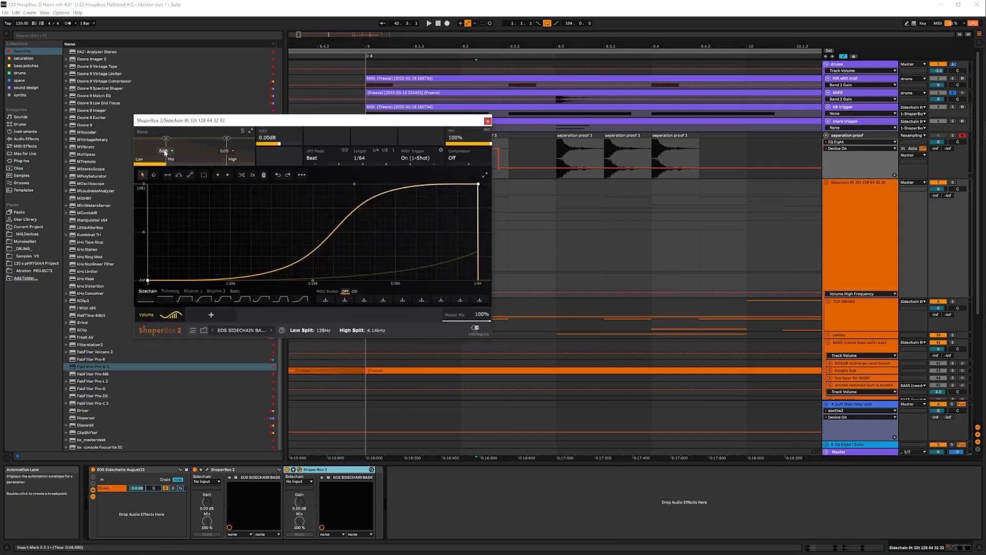
Set the low–mid band split slope to 12 dB, and try 12 dB on the mid–high split before returning it to 6 dB
{"action": "left_click", "coordinate": [172, 168]}
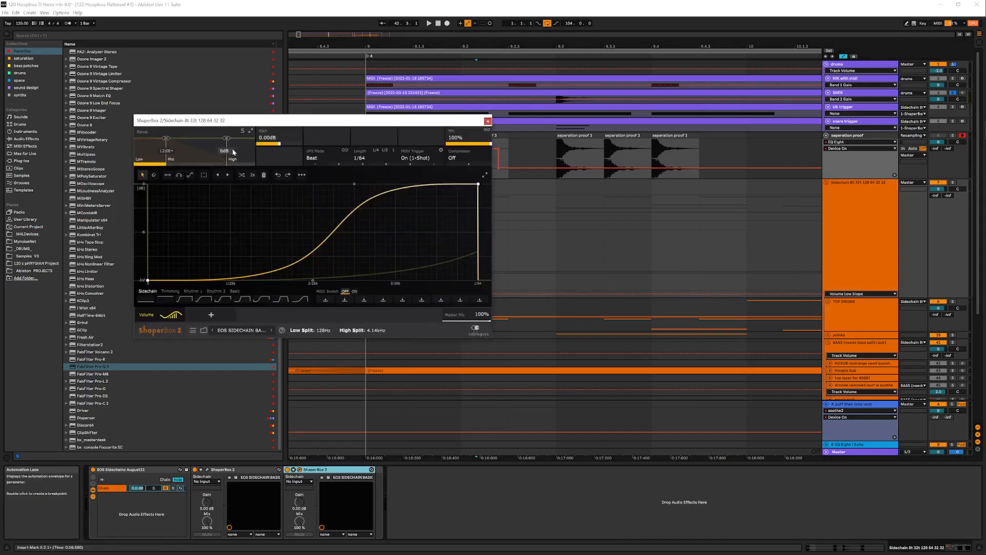
{"action": "left_click", "coordinate": [238, 176]}
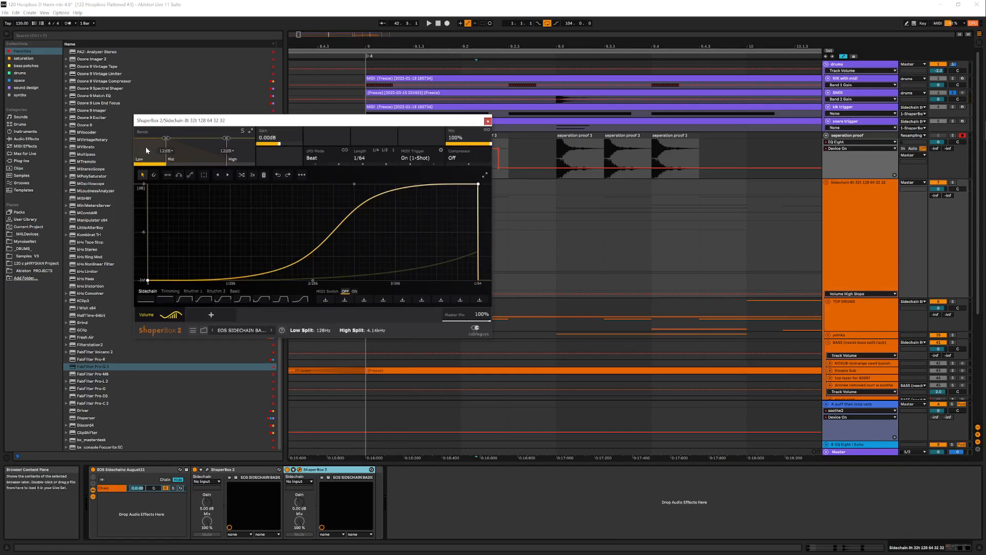
{"action": "left_click", "coordinate": [223, 154]}
{"action": "left_click", "coordinate": [233, 168]}
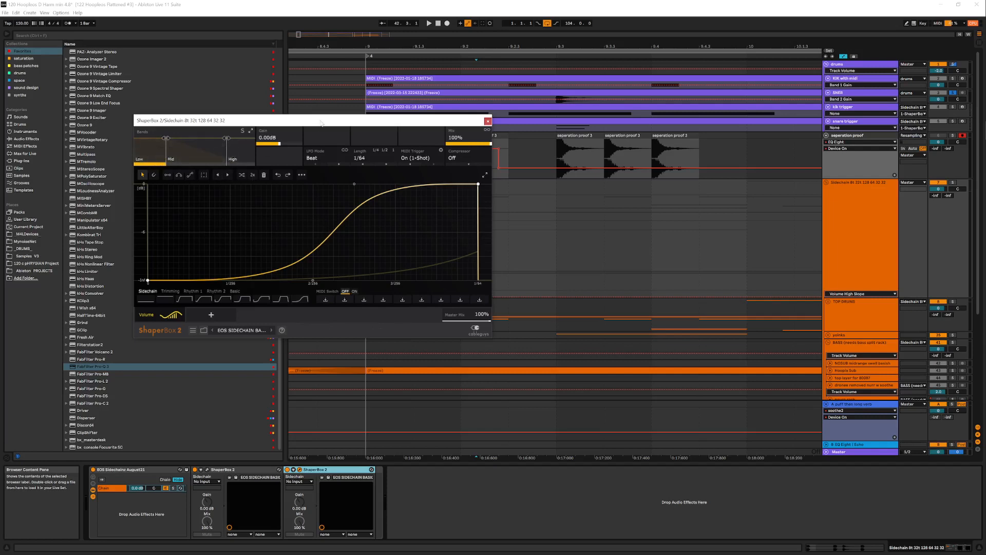
Move the ShaperBox window clear of the kick and snare clips, rename the orange group track Sidechain, and select the separation proof track
{"action": "left_click_drag", "start_coordinate": [320, 123], "coordinate": [263, 219]}
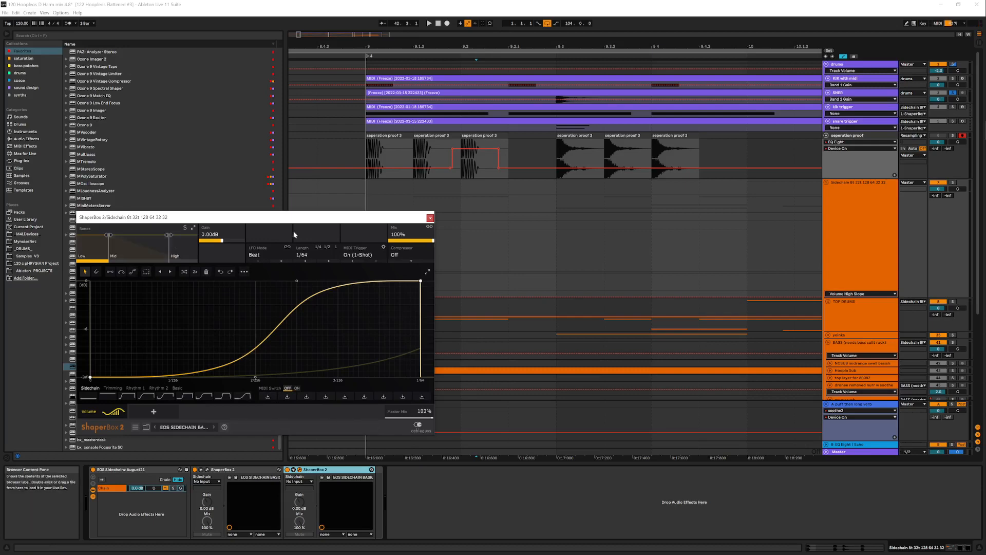
{"action": "left_click_drag", "start_coordinate": [308, 222], "coordinate": [291, 205]}
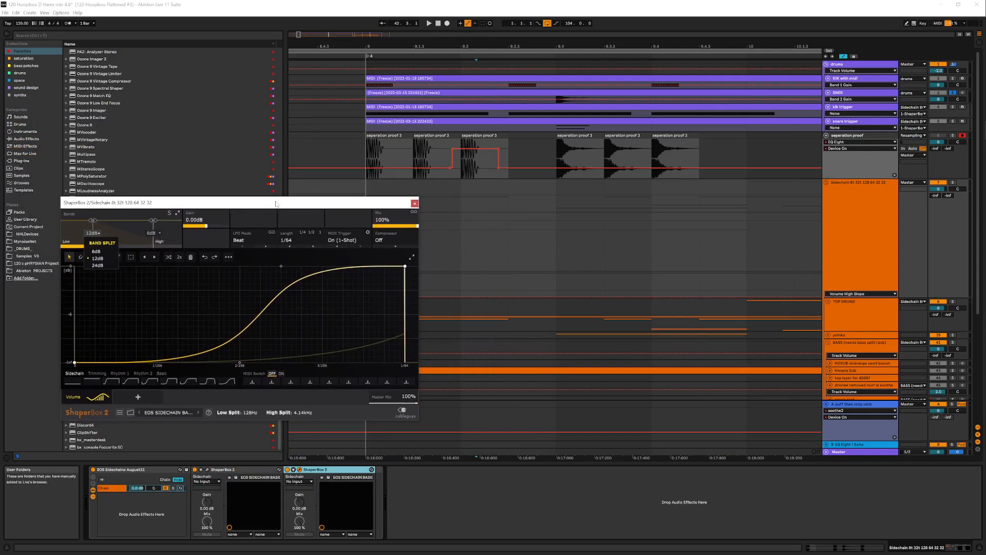
{"action": "left_click", "coordinate": [249, 260]}
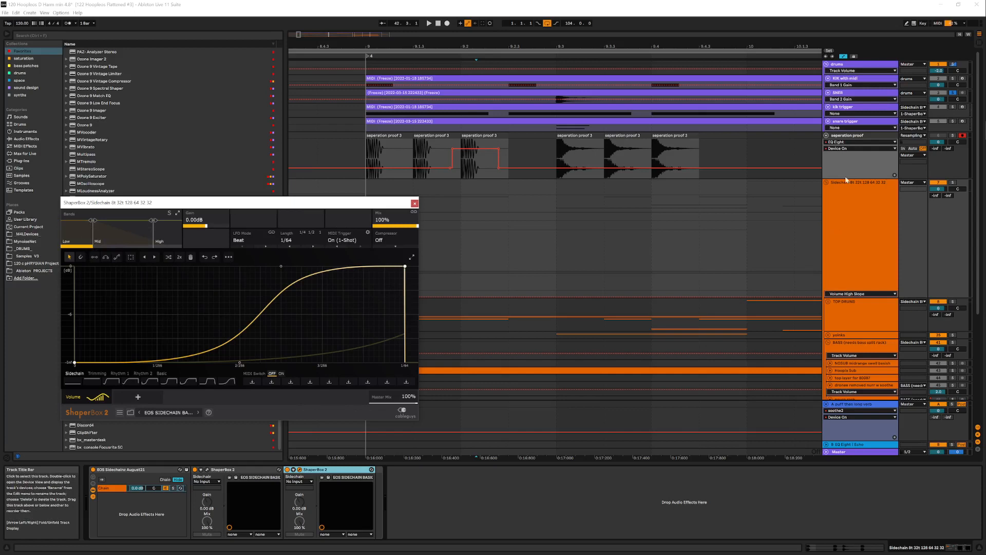
{"action": "left_click", "coordinate": [883, 226]}
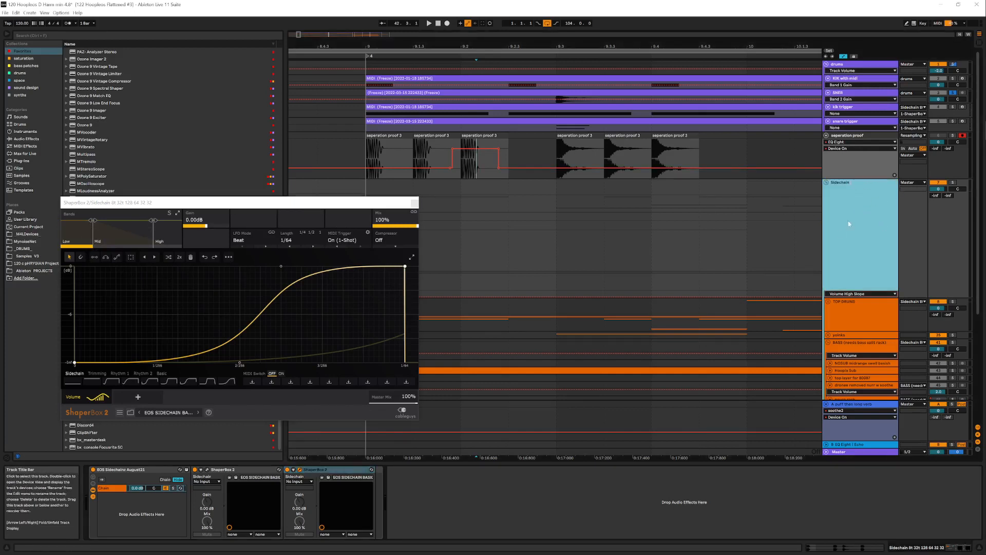
{"action": "left_click", "coordinate": [733, 205]}
{"action": "left_click", "coordinate": [629, 167]}
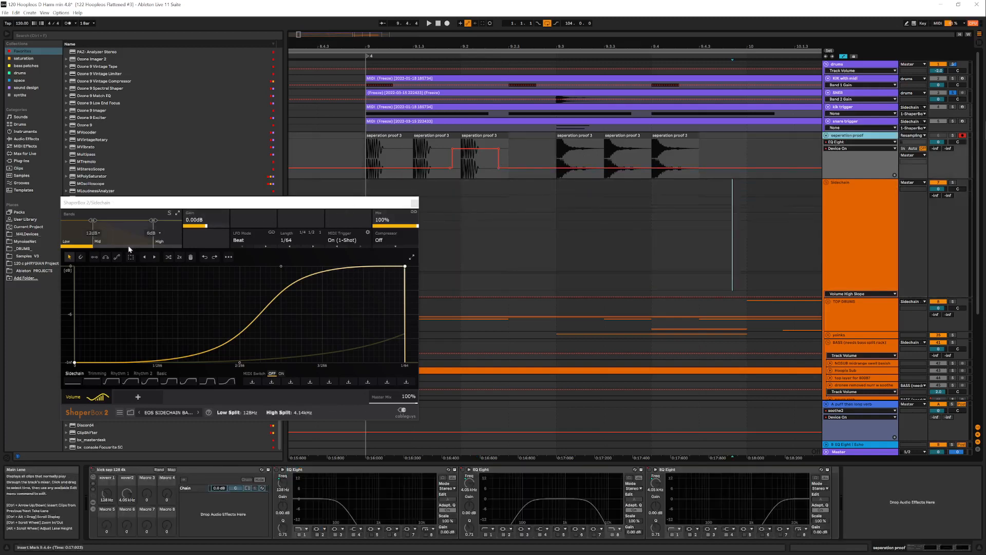
Lower the ShaperBox low split to 90 Hz and the high split to 2.05 kHz, and inspect the mid and low band curves
{"action": "left_click_drag", "start_coordinate": [93, 226], "coordinate": [87, 225]}
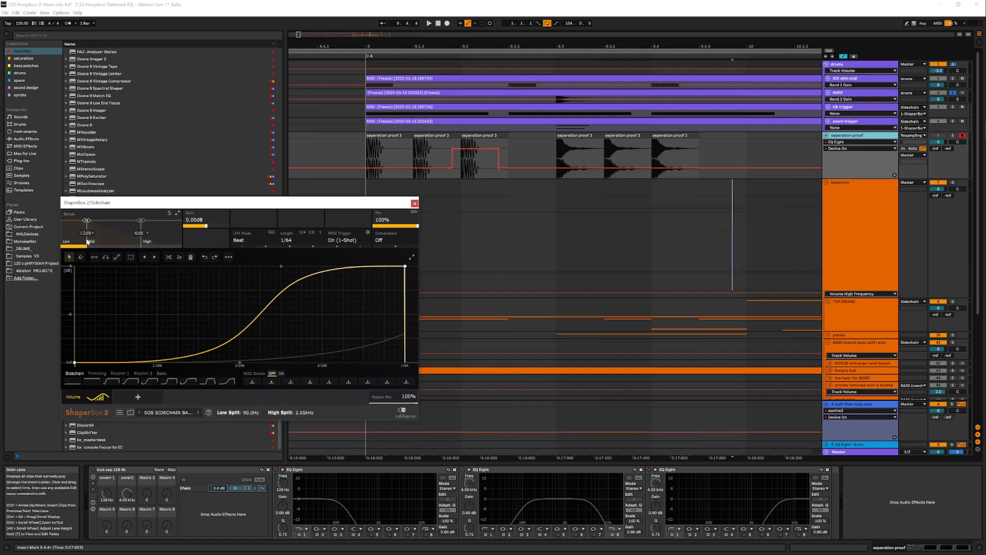
{"action": "left_click", "coordinate": [137, 239]}
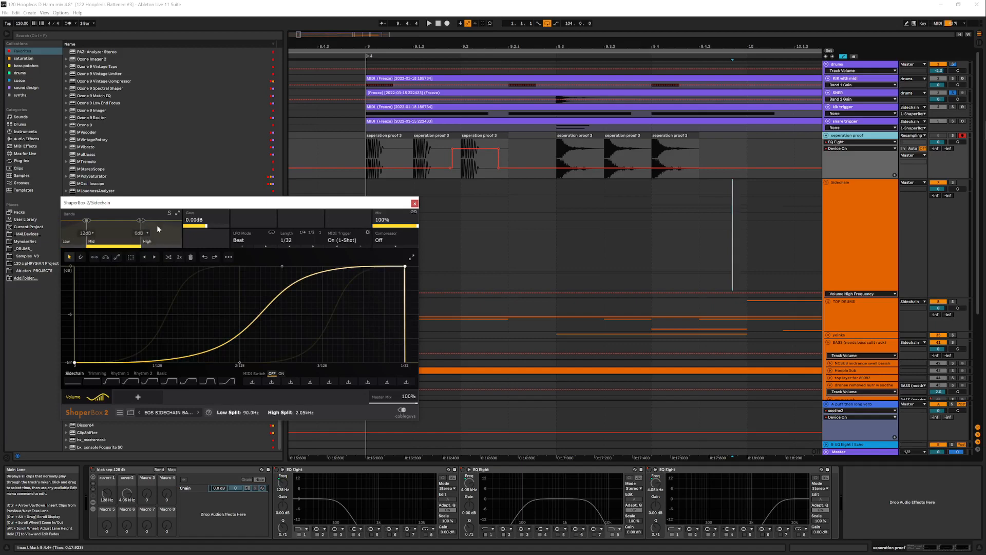
{"action": "left_click", "coordinate": [64, 238]}
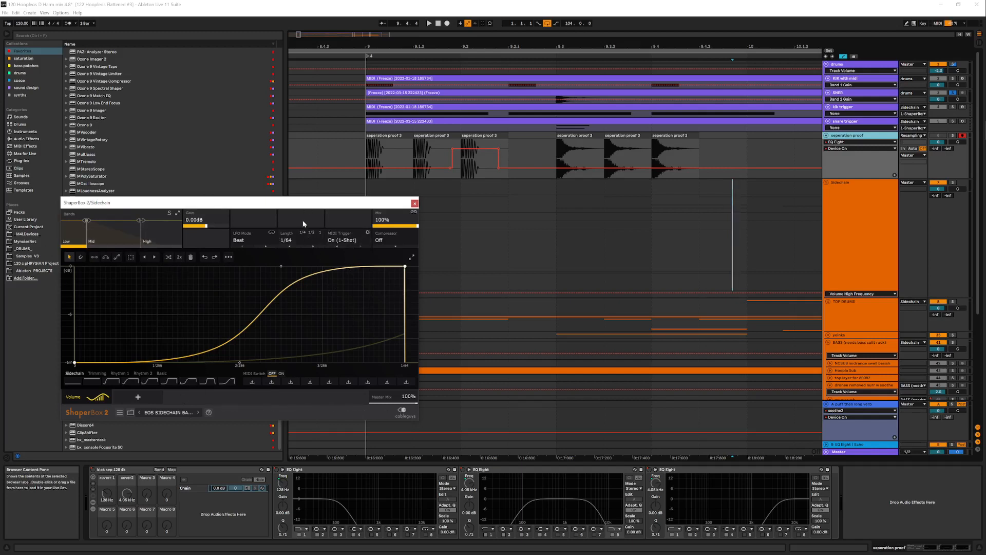
{"action": "left_click_drag", "start_coordinate": [314, 204], "coordinate": [297, 135]}
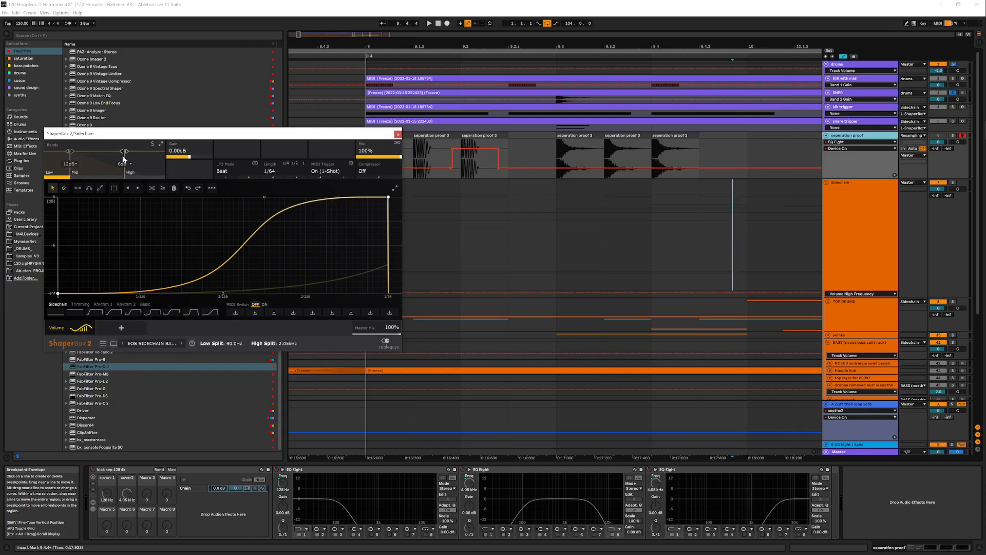
Duplicate the kick separation rack with its three EQ Eights and delete the copied rack's Device On automation
{"action": "left_click", "coordinate": [138, 472]}
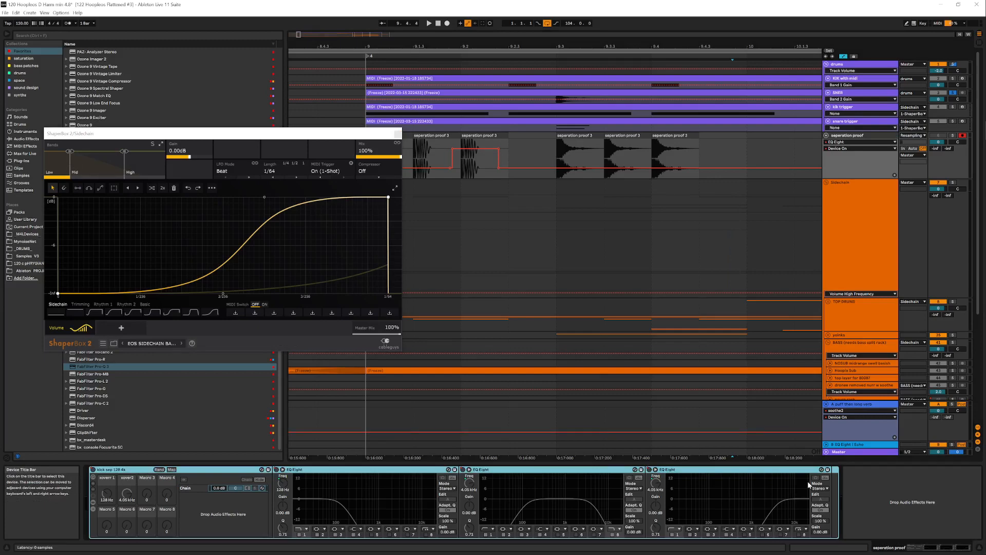
{"action": "scroll", "coordinate": [807, 480], "scroll_direction": "left", "scroll_amount": 3}
{"action": "right_click", "coordinate": [233, 470]}
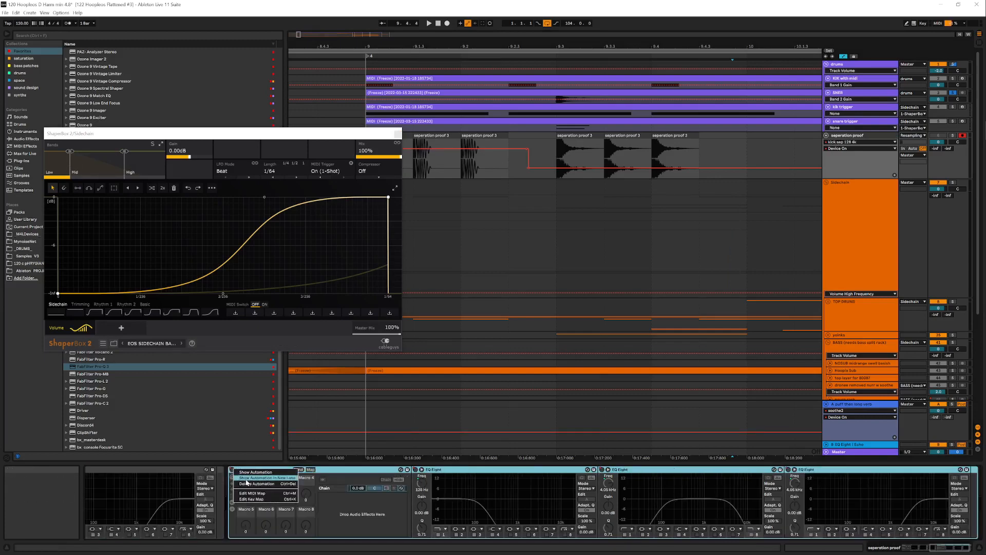
{"action": "left_click", "coordinate": [257, 484]}
Delete the Device On automation from all three EQ Eights inside the duplicated rack
{"action": "right_click", "coordinate": [415, 471]}
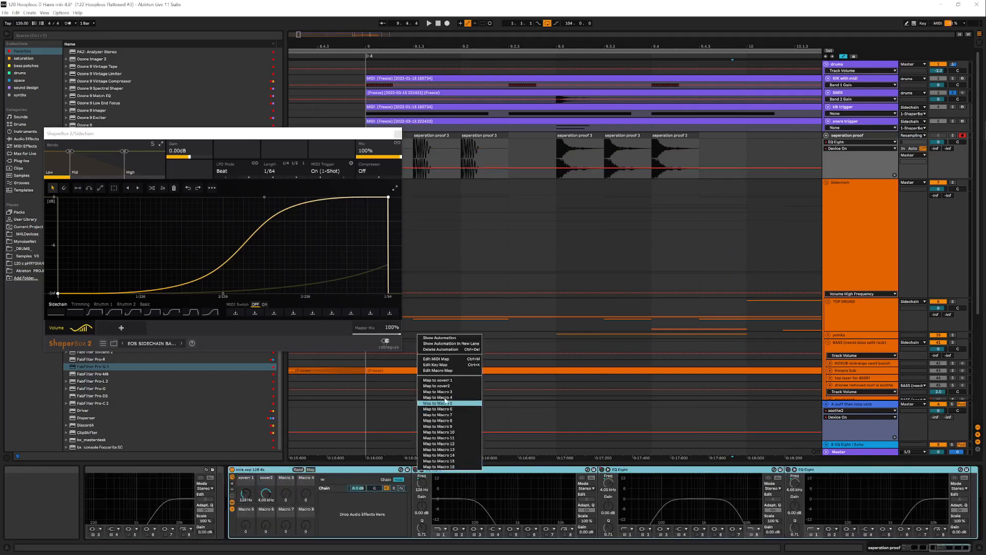
{"action": "left_click", "coordinate": [441, 349]}
{"action": "right_click", "coordinate": [598, 474]}
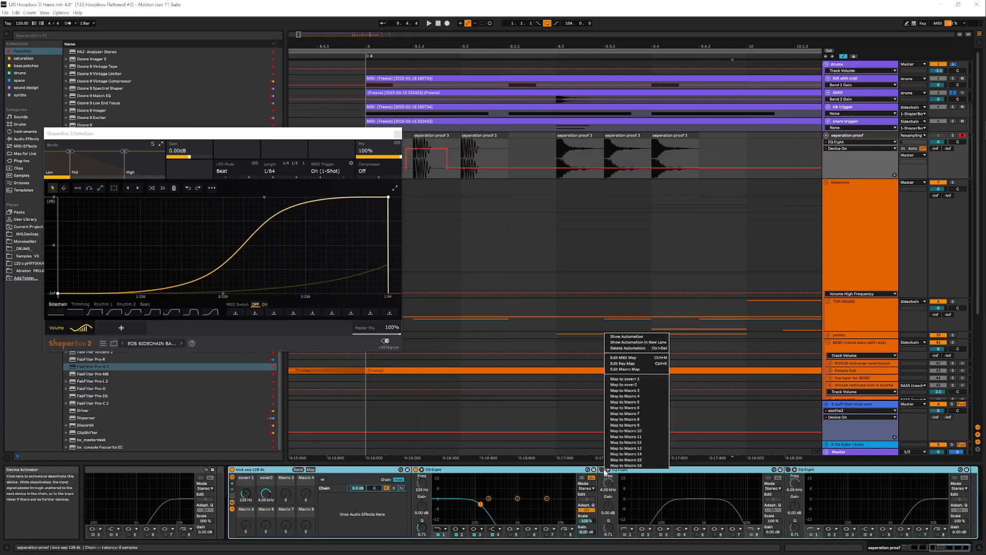
{"action": "left_click", "coordinate": [632, 350]}
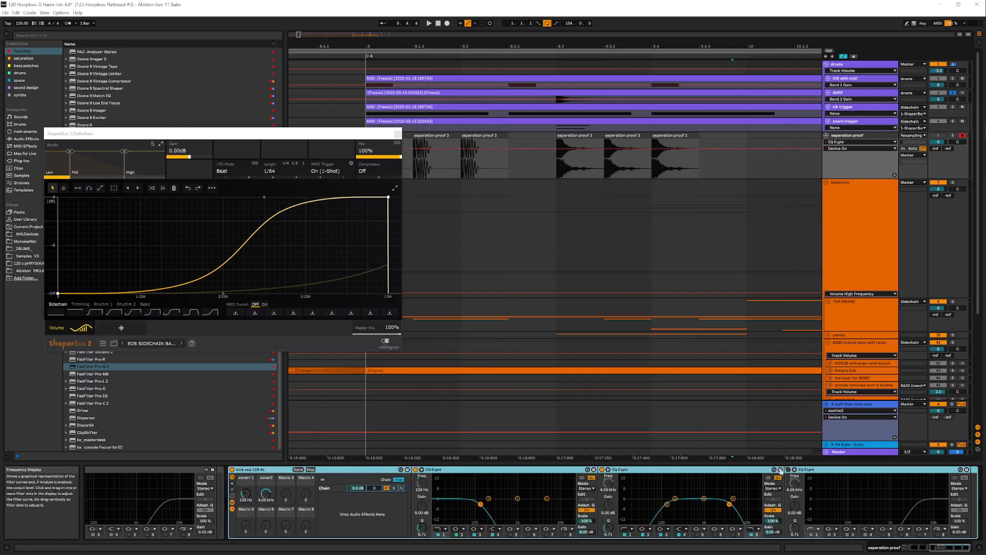
{"action": "right_click", "coordinate": [788, 469]}
{"action": "left_click", "coordinate": [811, 350]}
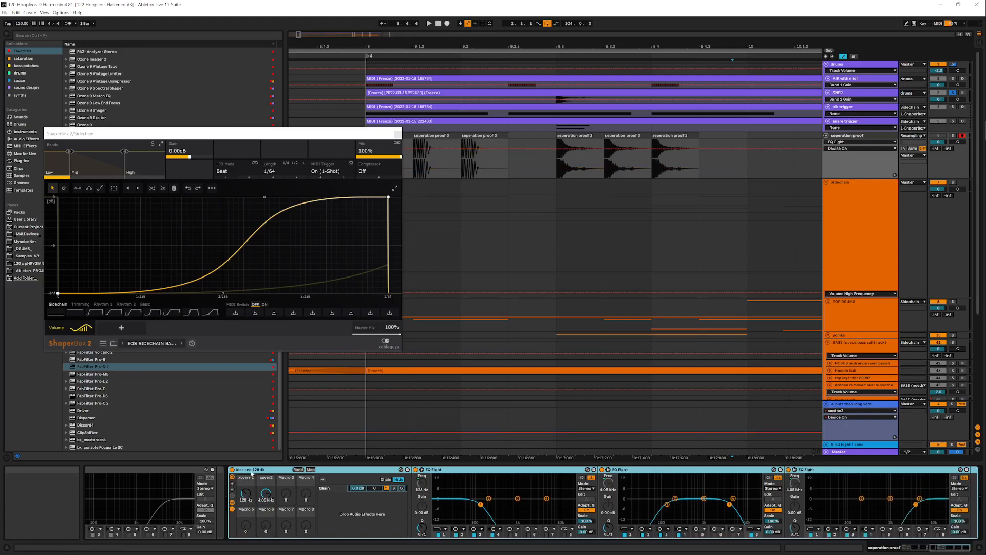
Rename the duplicated rack "snare sep 90 2050hz" and set its first crossover macro to 90 Hz and its second to 2050 Hz
{"action": "type", "text": "snare"}
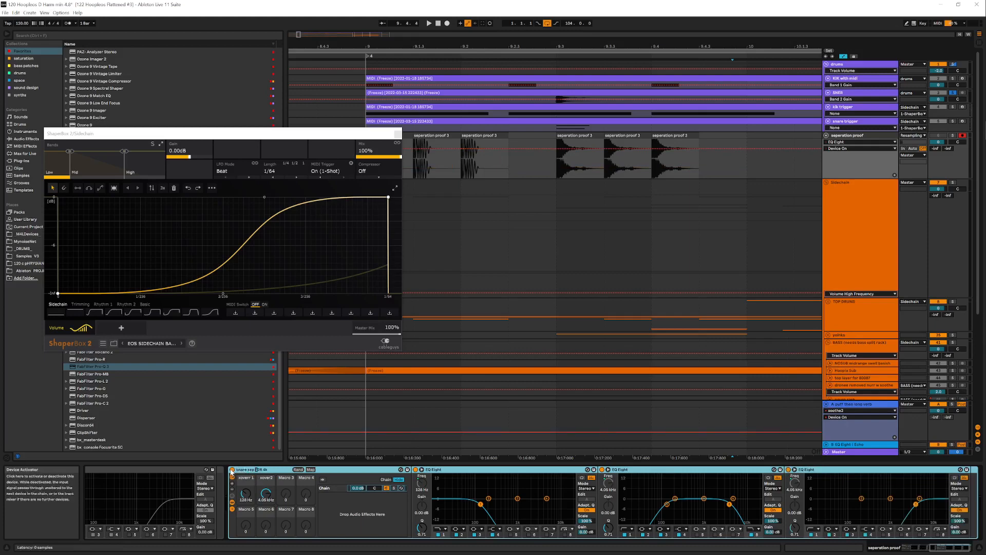
{"action": "type", "text": "90 2050hz"}
{"action": "left_click", "coordinate": [247, 496]}
{"action": "left_click_drag", "start_coordinate": [247, 496], "coordinate": [247, 503]}
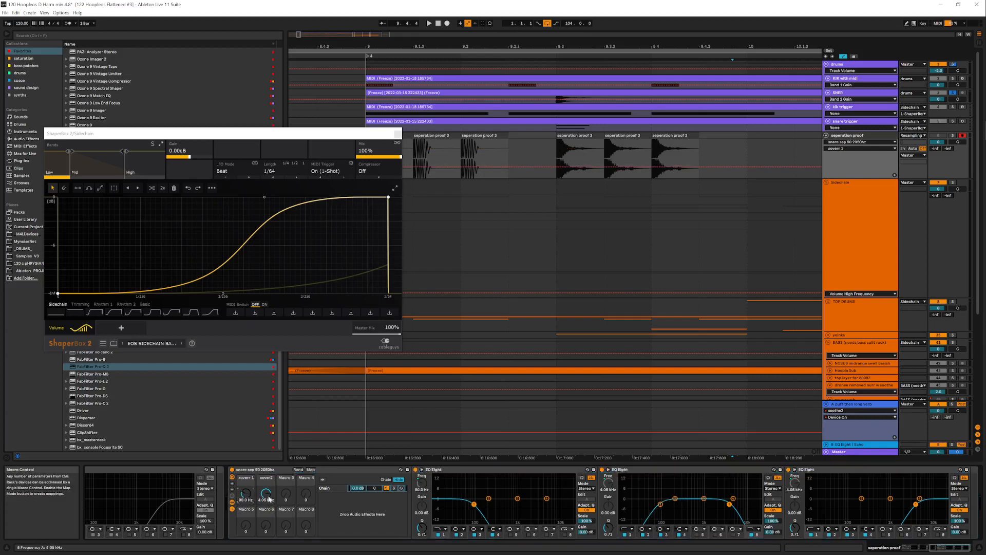
{"action": "left_click", "coordinate": [266, 493]}
{"action": "type", "text": "2050"}
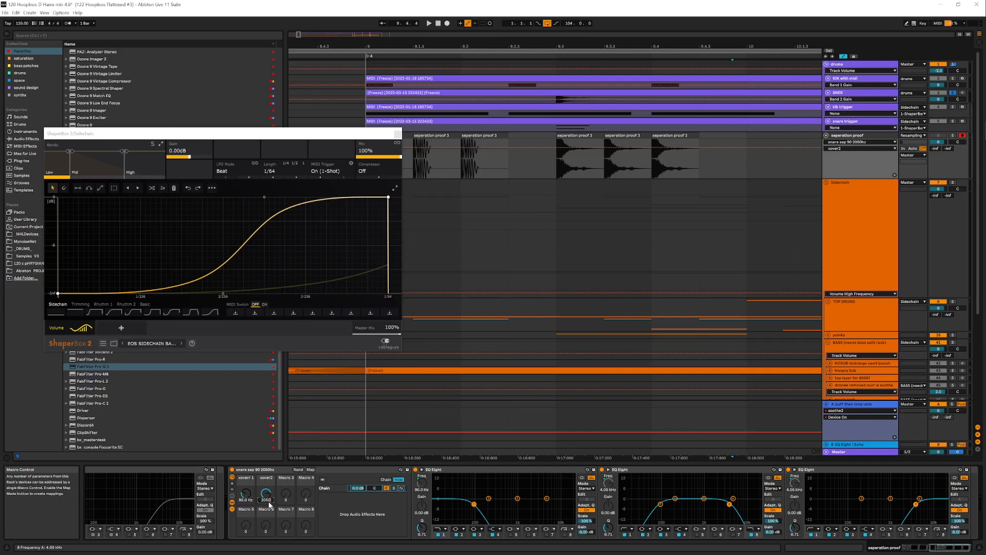
{"action": "key", "text": "Return"}
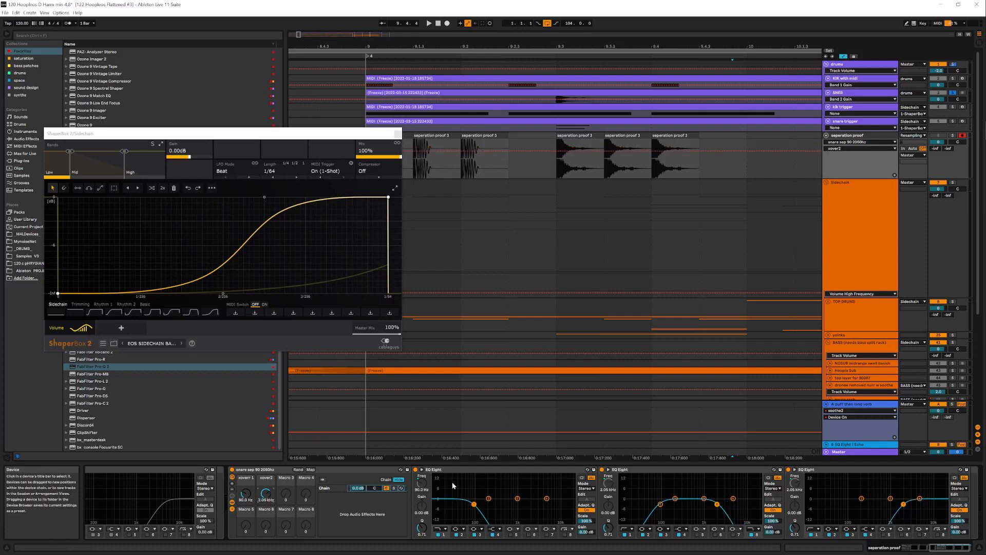
Check the low band EQ Eight's first filter type, and duplicate the low band and mid band EQ Eights in the snare rack
{"action": "left_click", "coordinate": [494, 471]}
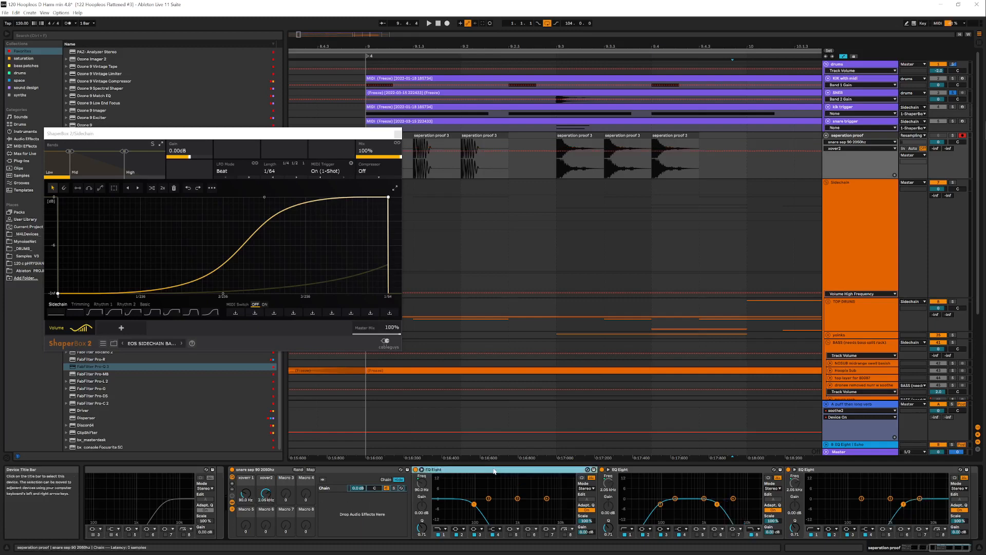
{"action": "left_click", "coordinate": [443, 529]}
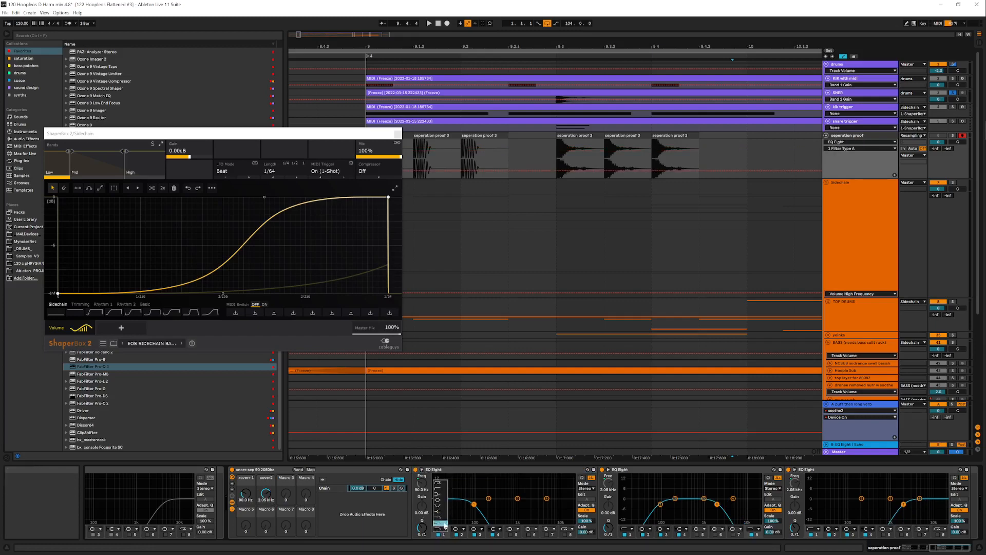
{"action": "left_click", "coordinate": [500, 463]}
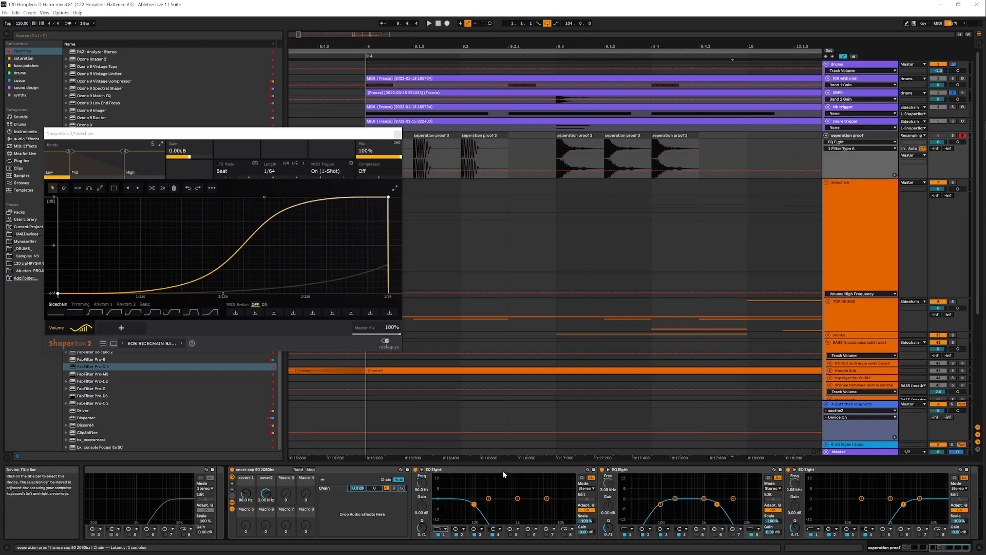
{"action": "left_click", "coordinate": [501, 471]}
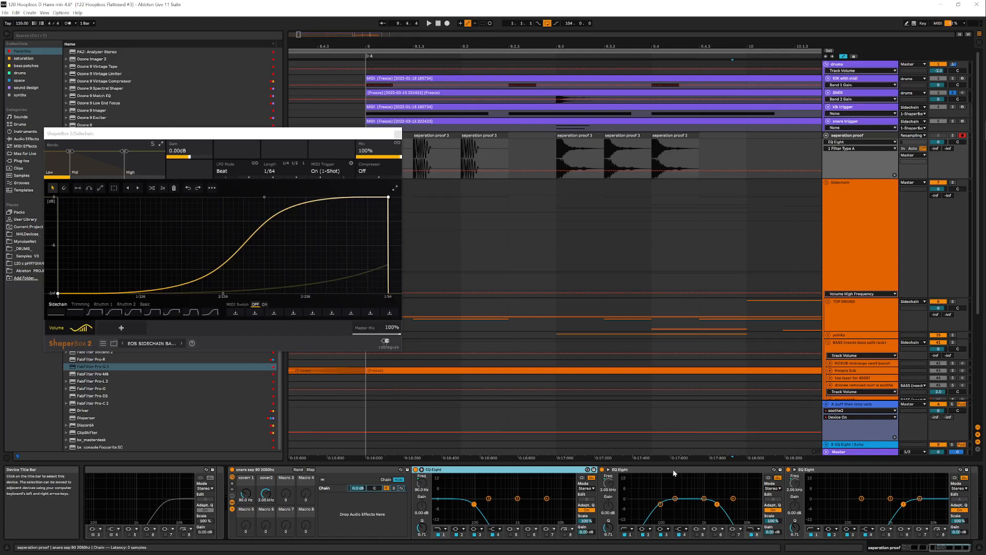
{"action": "key", "text": "ctrl+d"}
{"action": "left_click", "coordinate": [841, 470]}
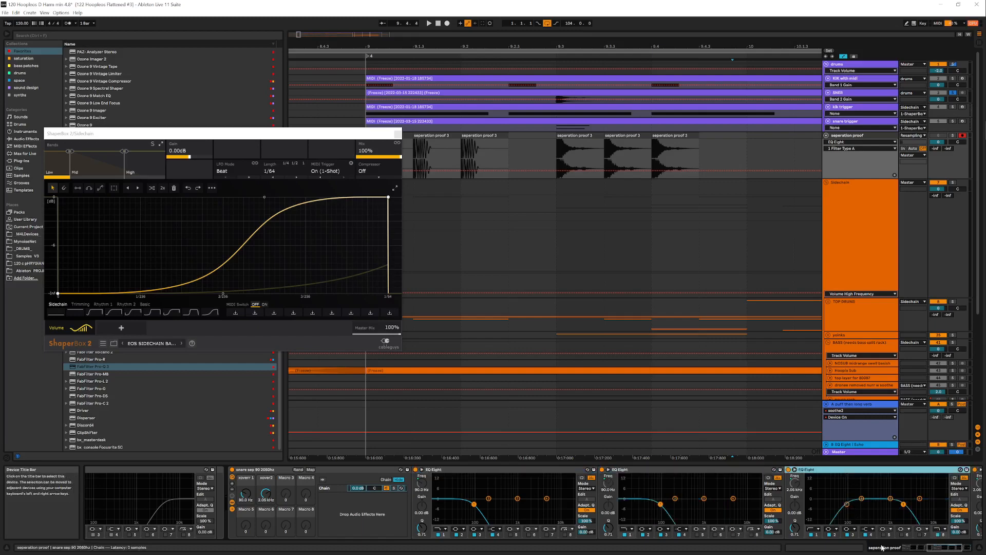
{"action": "key", "text": "ctrl+d"}
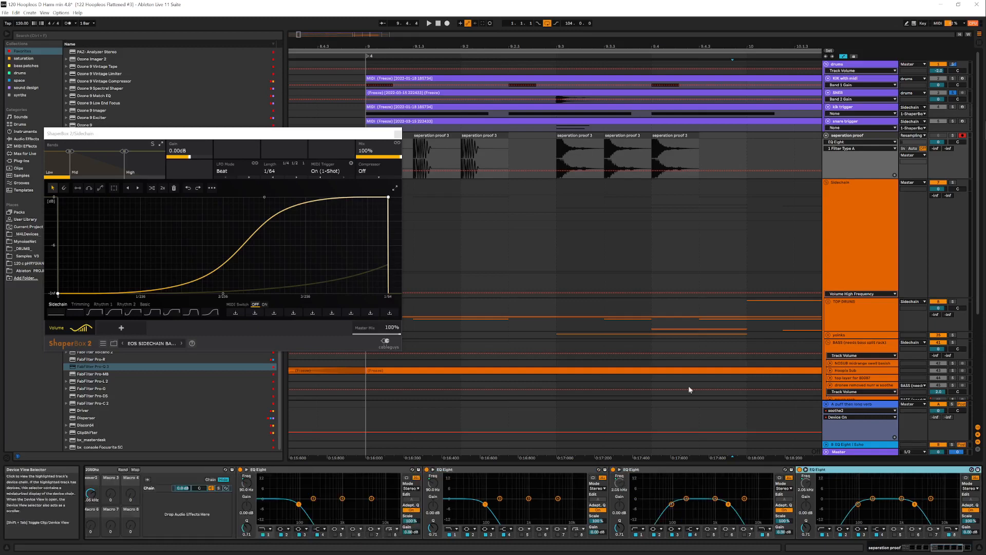
Close the ShaperBox window and show the Device On automation of the snare rack's first low band EQ Eight
{"action": "left_click", "coordinate": [398, 133]}
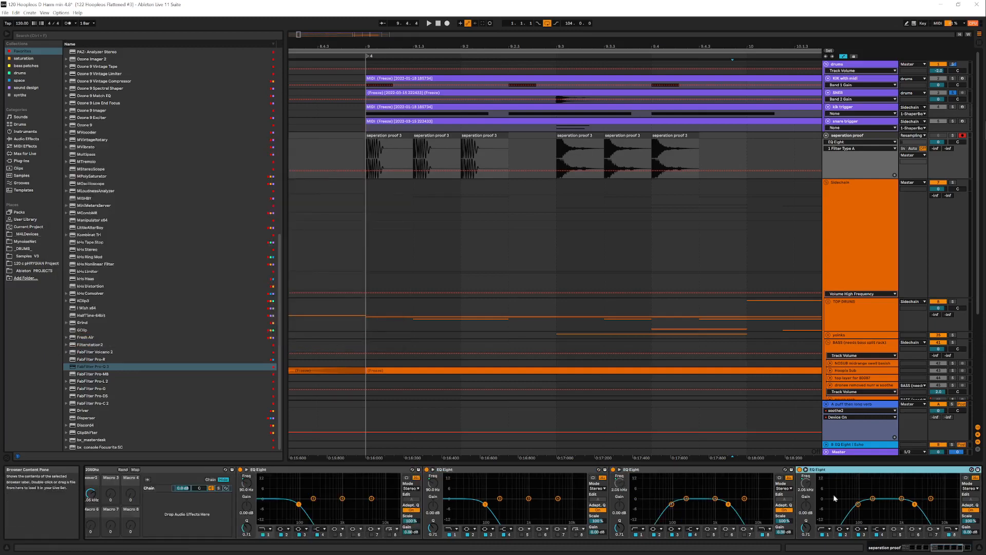
{"action": "left_click_drag", "start_coordinate": [955, 548], "coordinate": [958, 550]}
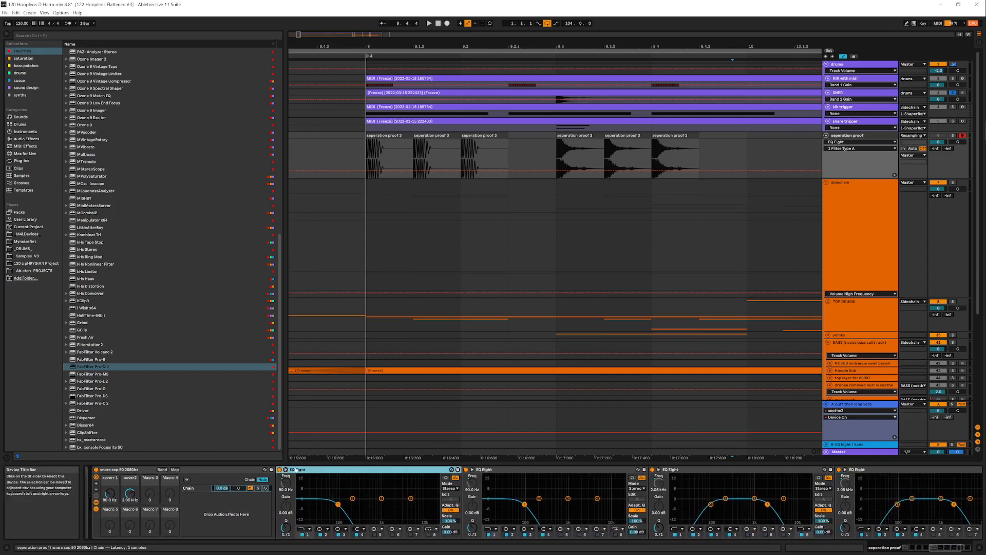
{"action": "right_click", "coordinate": [282, 469]}
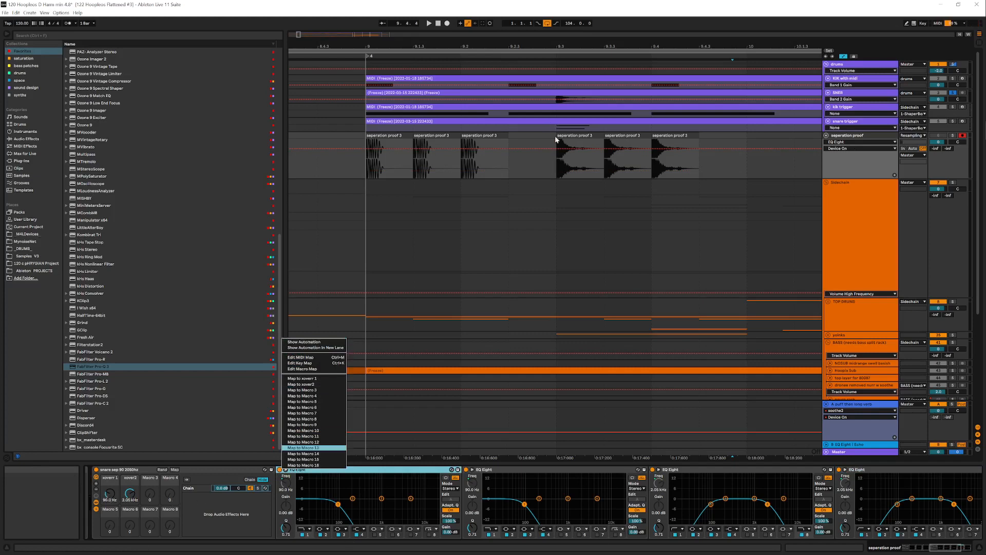
{"action": "left_click", "coordinate": [286, 471]}
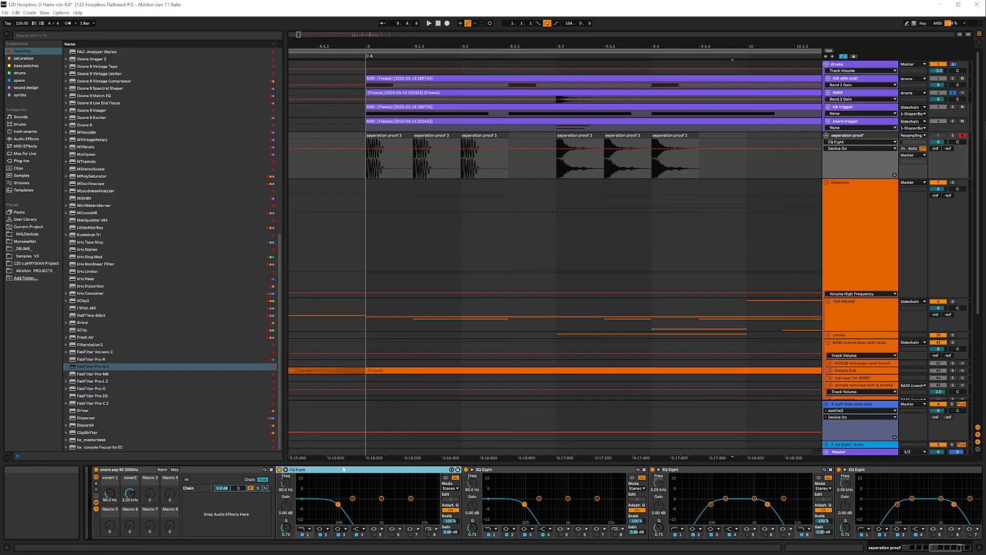
{"action": "right_click", "coordinate": [280, 469]}
{"action": "left_click", "coordinate": [312, 343]}
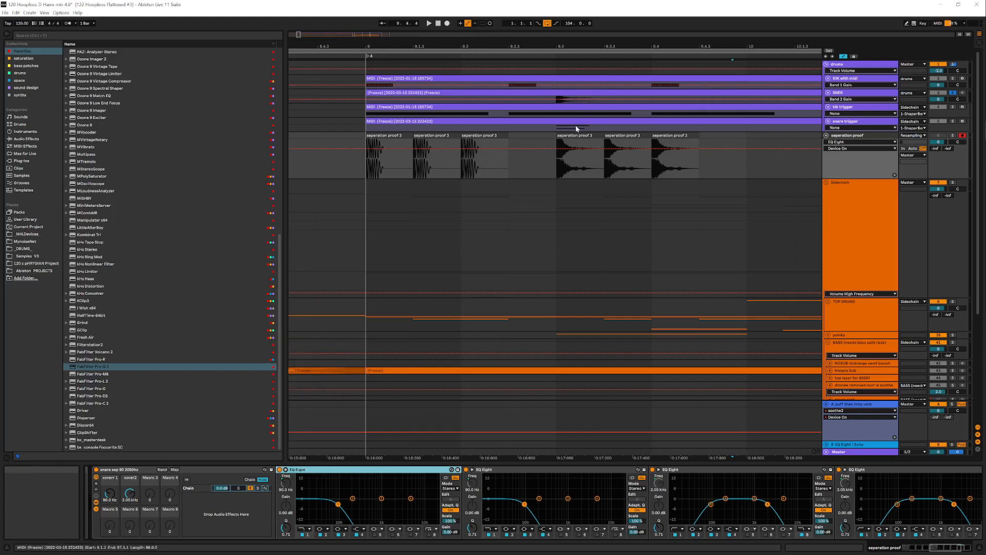
Automate the first low band EQ Eight to be on only during the first snare clip and off elsewhere
{"action": "left_click", "coordinate": [553, 148]}
{"action": "left_click_drag", "start_coordinate": [550, 149], "coordinate": [550, 161]}
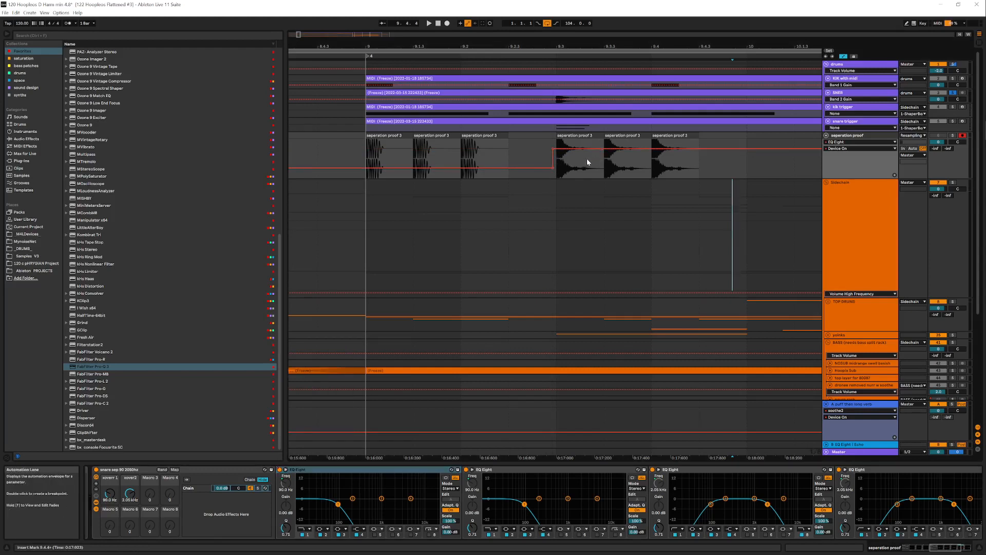
{"action": "left_click_drag", "start_coordinate": [612, 151], "coordinate": [611, 168]}
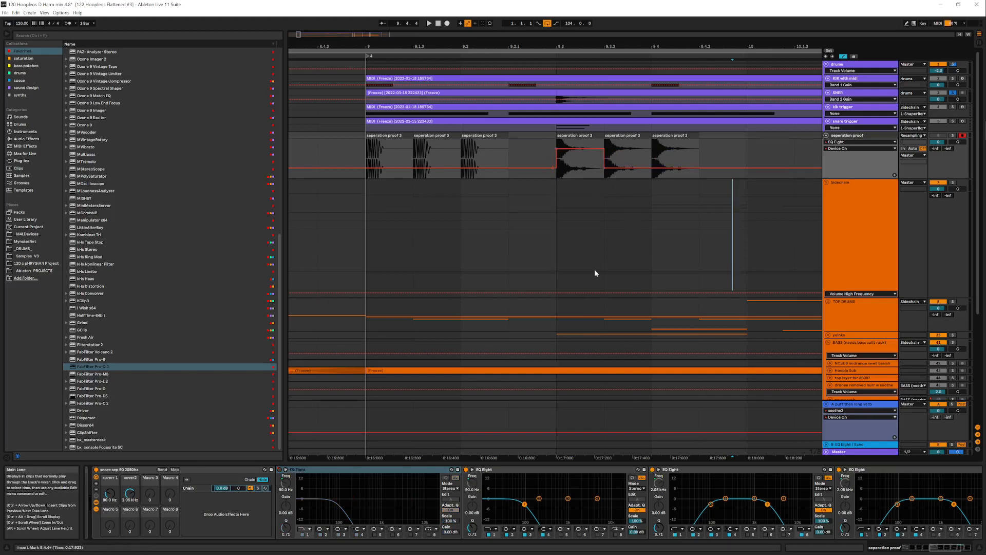
Automate the second low band EQ Eight's Device On to be active only during the first snare clip
{"action": "right_click", "coordinate": [468, 469]}
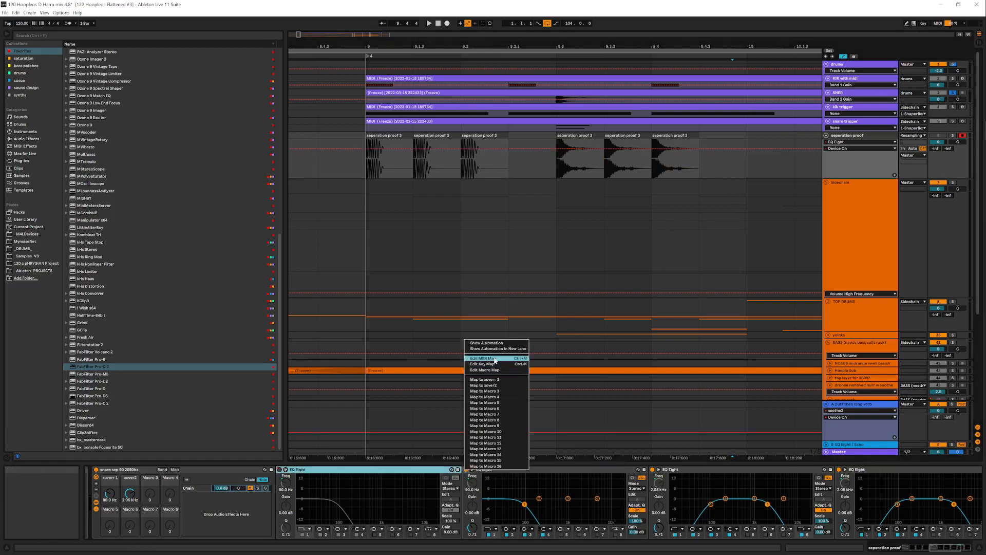
{"action": "left_click", "coordinate": [488, 343]}
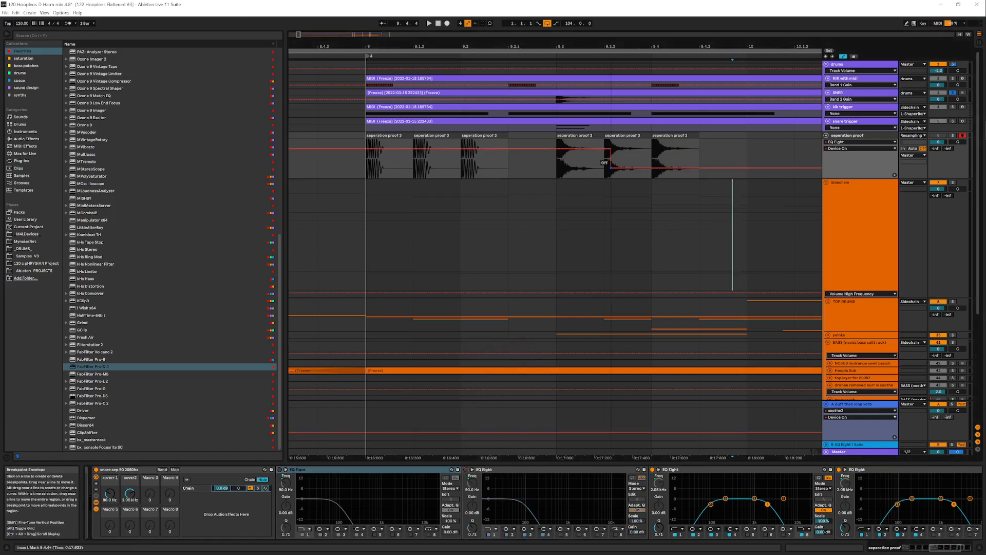
{"action": "left_click_drag", "start_coordinate": [549, 152], "coordinate": [549, 170]}
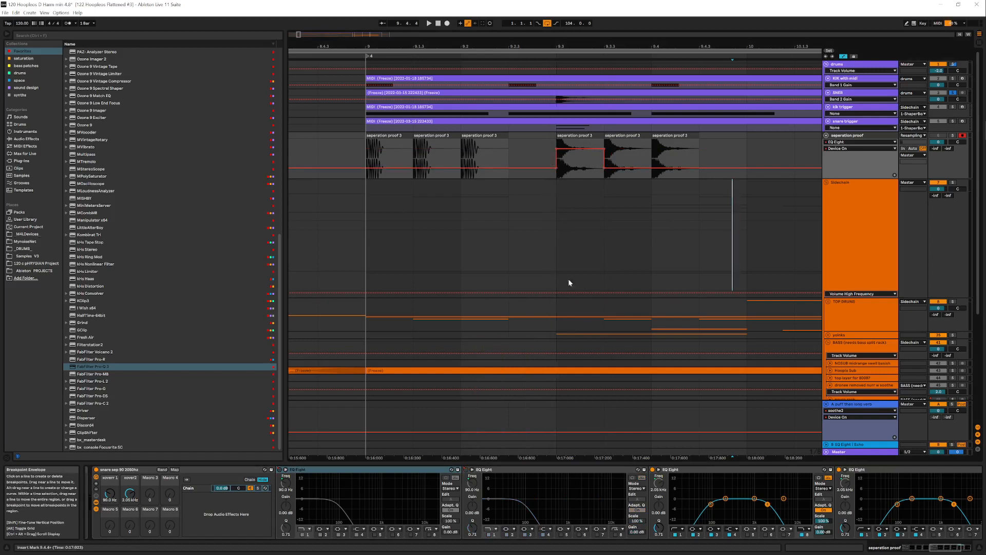
Automate the first mid band EQ Eight's Device On to be active only during the second snare clip
{"action": "right_click", "coordinate": [652, 469]}
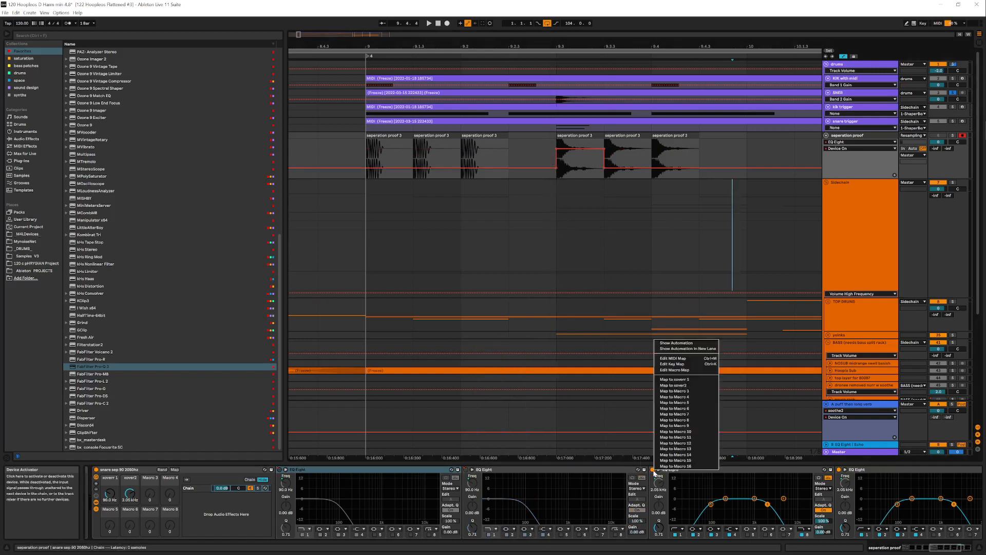
{"action": "left_click", "coordinate": [689, 343]}
{"action": "left_click", "coordinate": [604, 149]}
{"action": "left_click_drag", "start_coordinate": [599, 152], "coordinate": [599, 170]}
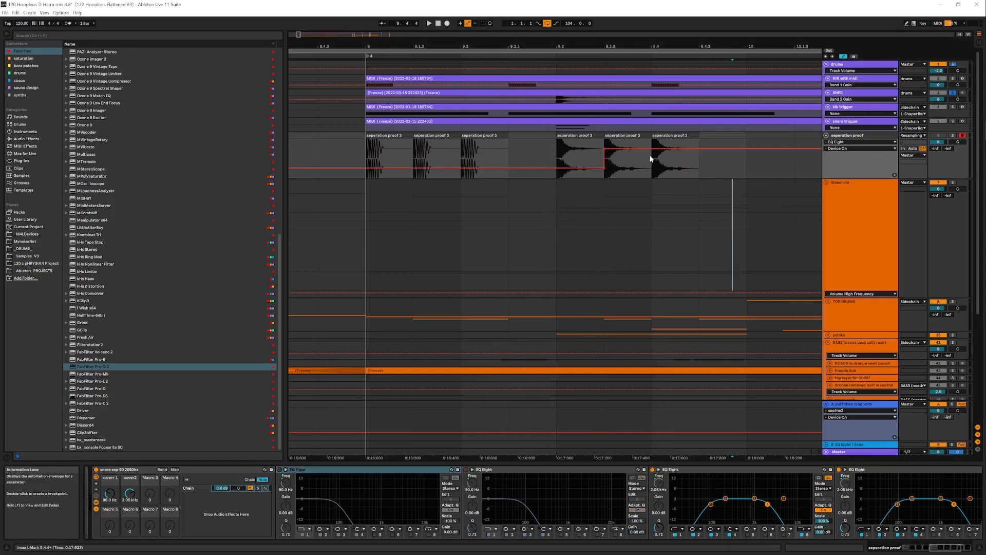
{"action": "right_click", "coordinate": [839, 469]}
{"action": "left_click", "coordinate": [873, 345]}
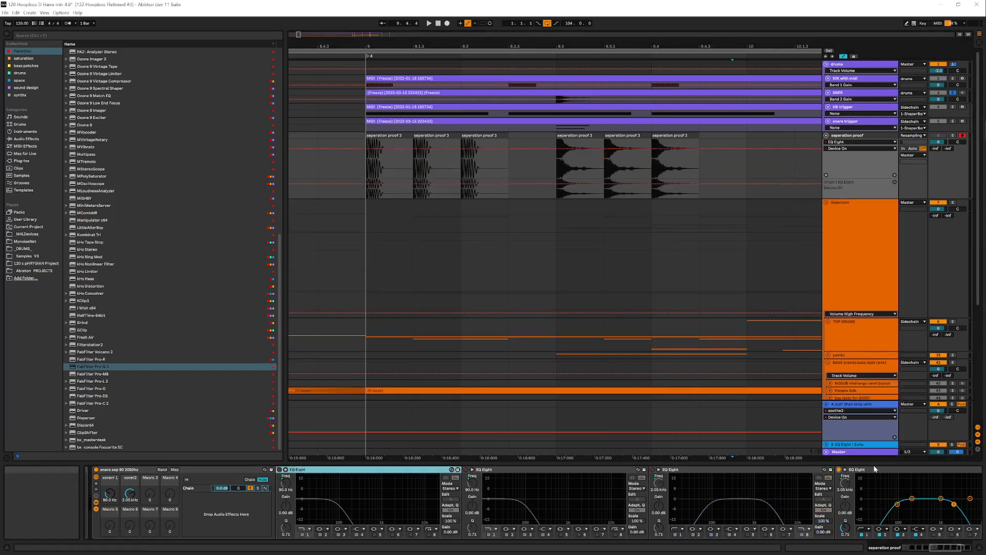
{"action": "left_click", "coordinate": [894, 183]}
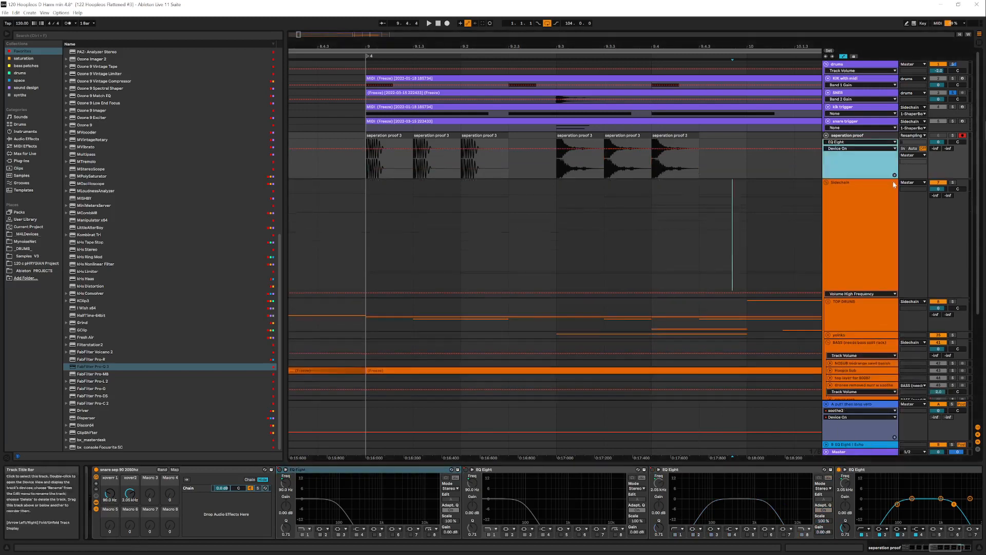
Automate the second mid band EQ Eight's Device On to be active only during the second snare clip
{"action": "right_click", "coordinate": [839, 469]}
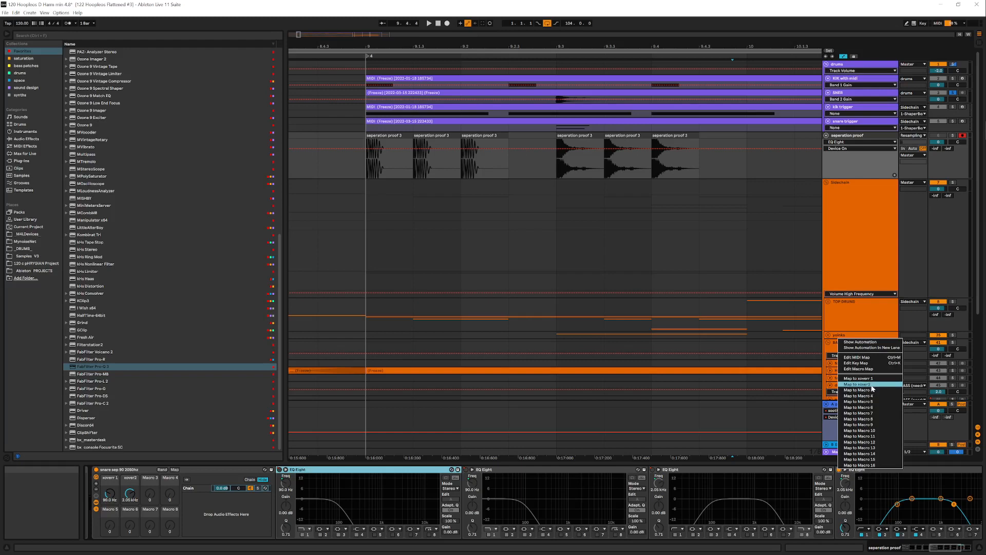
{"action": "left_click", "coordinate": [861, 342]}
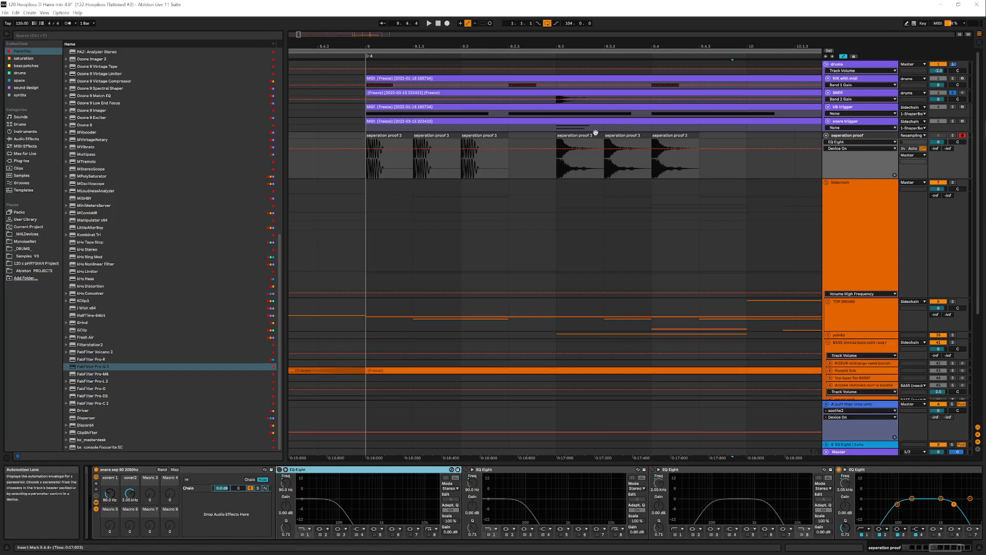
{"action": "left_click", "coordinate": [604, 150]}
{"action": "mouse_move", "coordinate": [591, 150]}
{"action": "left_mouse_down"}
{"action": "mouse_move", "coordinate": [604, 167]}
{"action": "mouse_move", "coordinate": [652, 169]}
{"action": "left_mouse_up"}
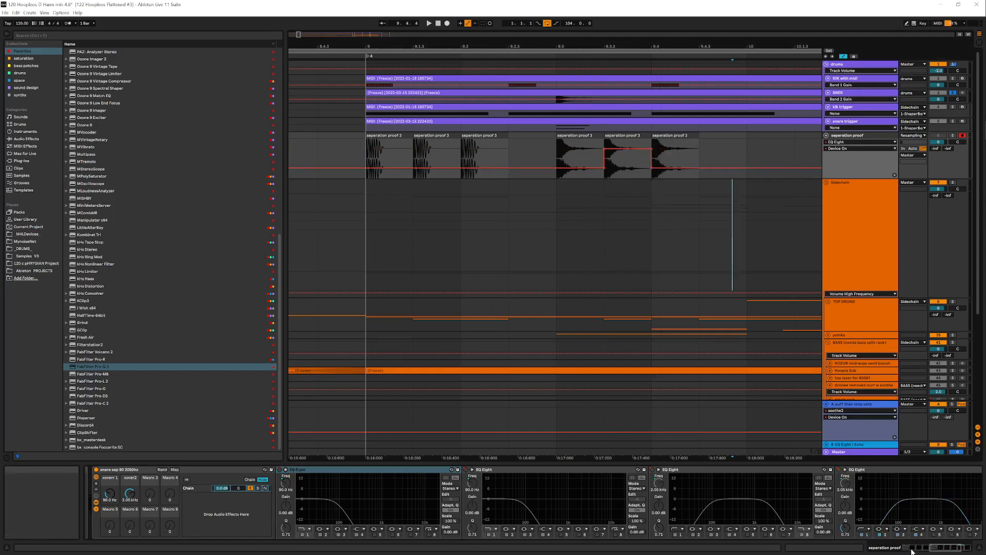
Check the high split slope in the Sidechain track's second ShaperBox 2, and return to the separation proof track's devices
{"action": "left_click", "coordinate": [945, 552]}
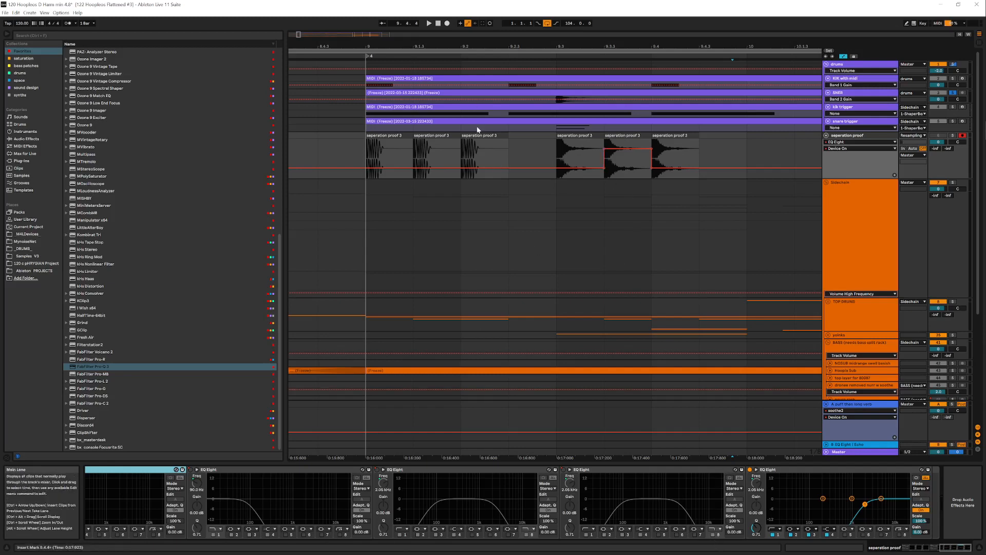
{"action": "left_click", "coordinate": [842, 236]}
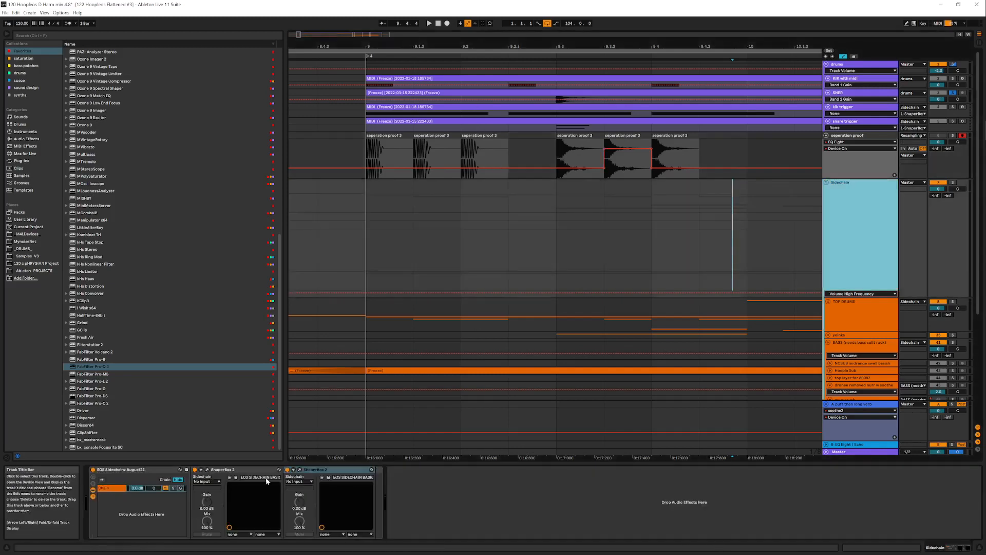
{"action": "left_click", "coordinate": [300, 469]}
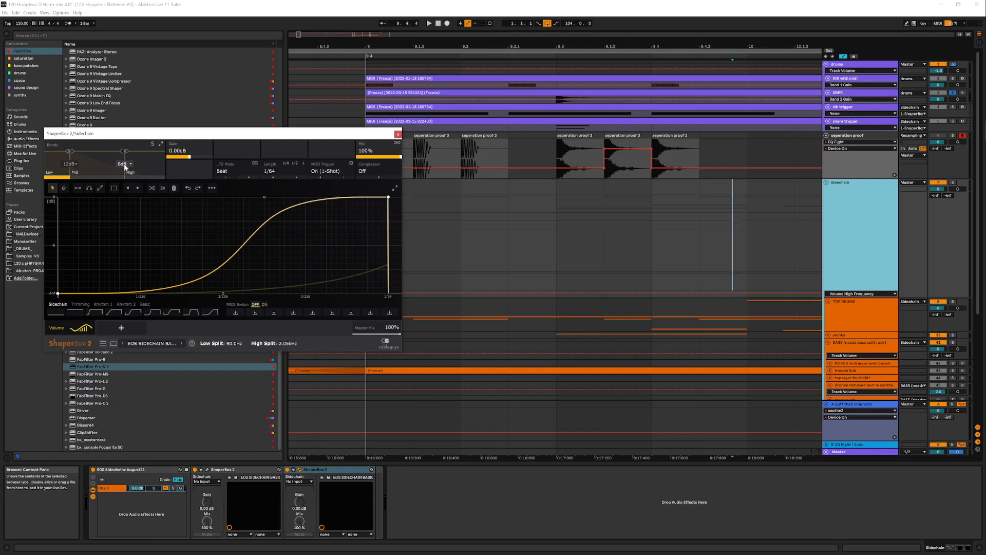
{"action": "left_click", "coordinate": [843, 136]}
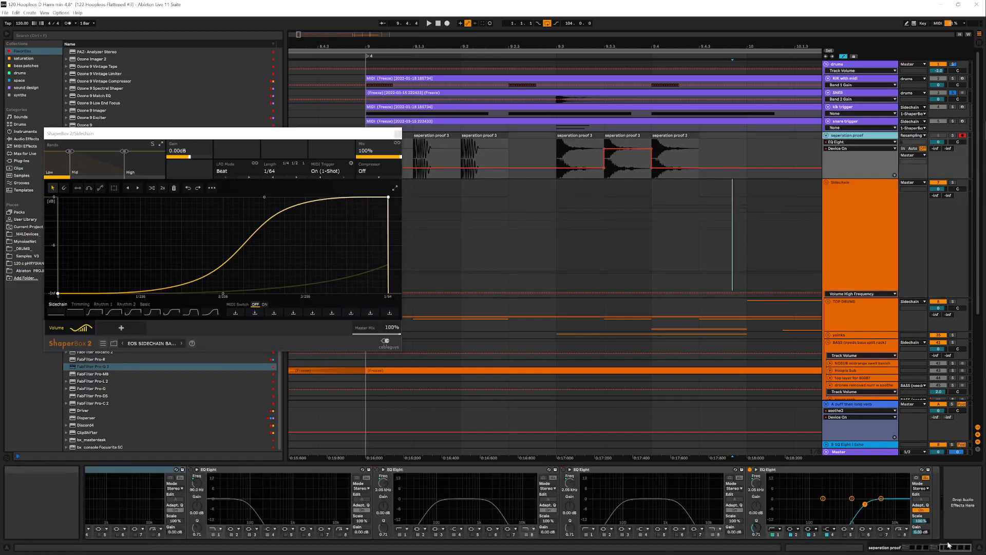
Turn off filter 8 in the snare rack's second mid band EQ Eight and show that device's Device On automation
{"action": "left_click_drag", "start_coordinate": [949, 546], "coordinate": [942, 551]}
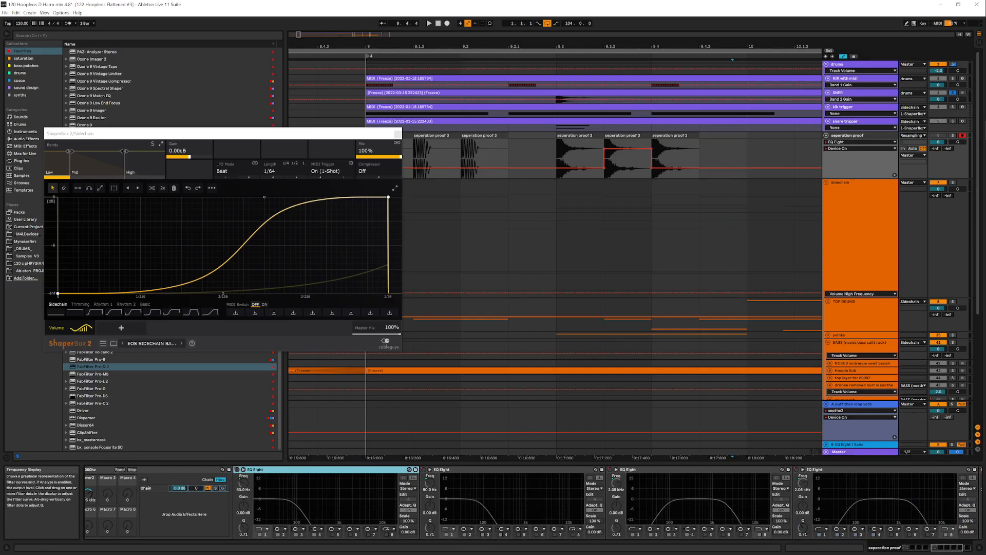
{"action": "left_click_drag", "start_coordinate": [941, 547], "coordinate": [949, 547]}
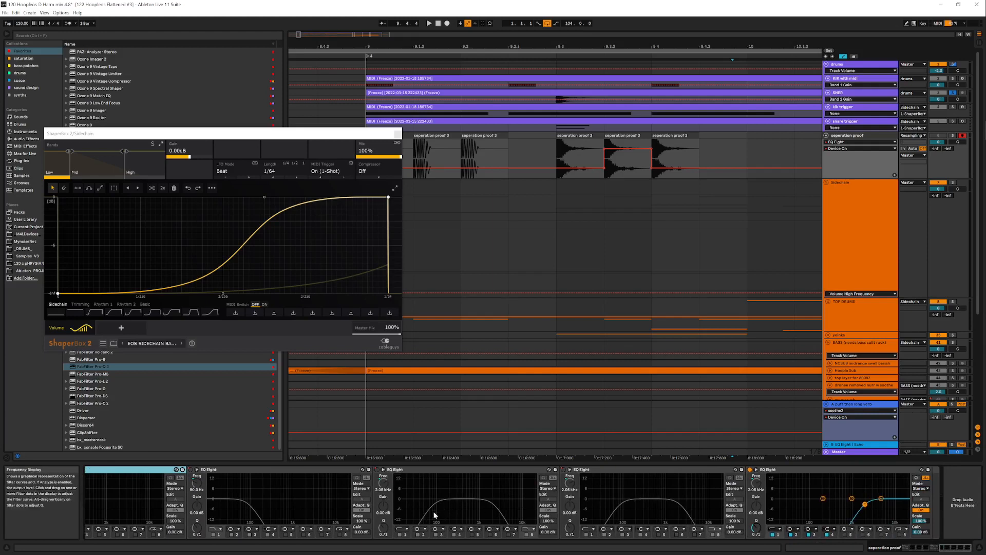
{"action": "left_click", "coordinate": [712, 537]}
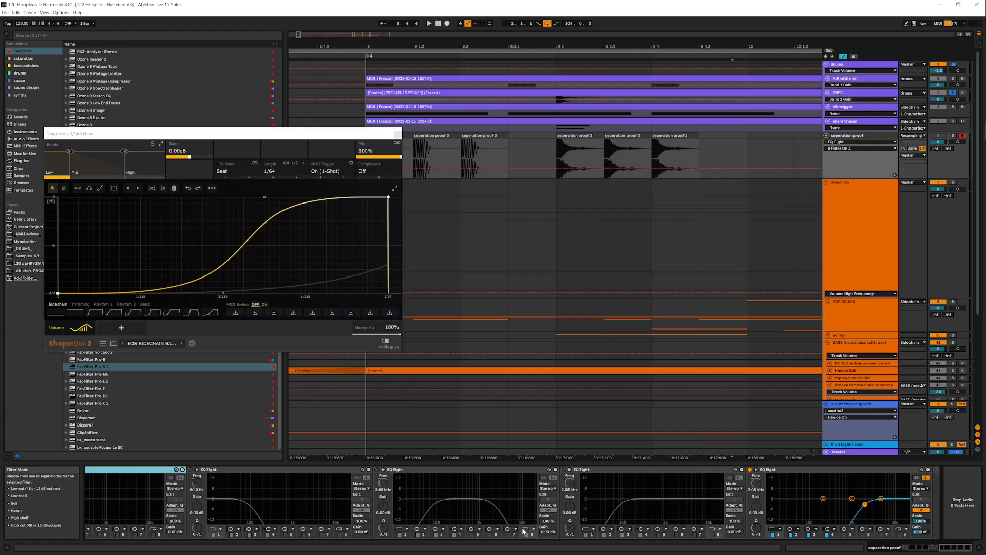
{"action": "right_click", "coordinate": [561, 469]}
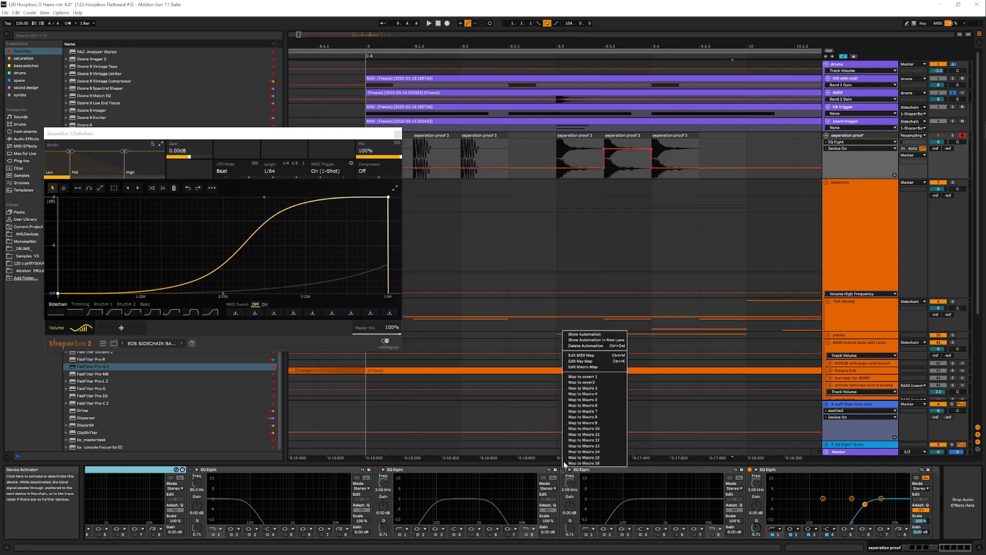
{"action": "left_click", "coordinate": [595, 335]}
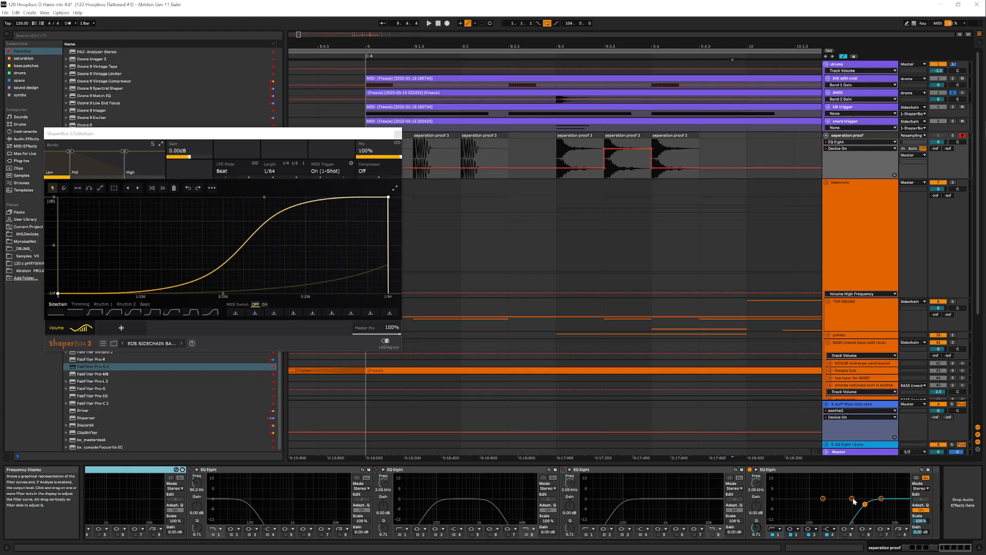
Automate the high band EQ Eight's Device On to be active only during the third snare clip
{"action": "right_click", "coordinate": [751, 470]}
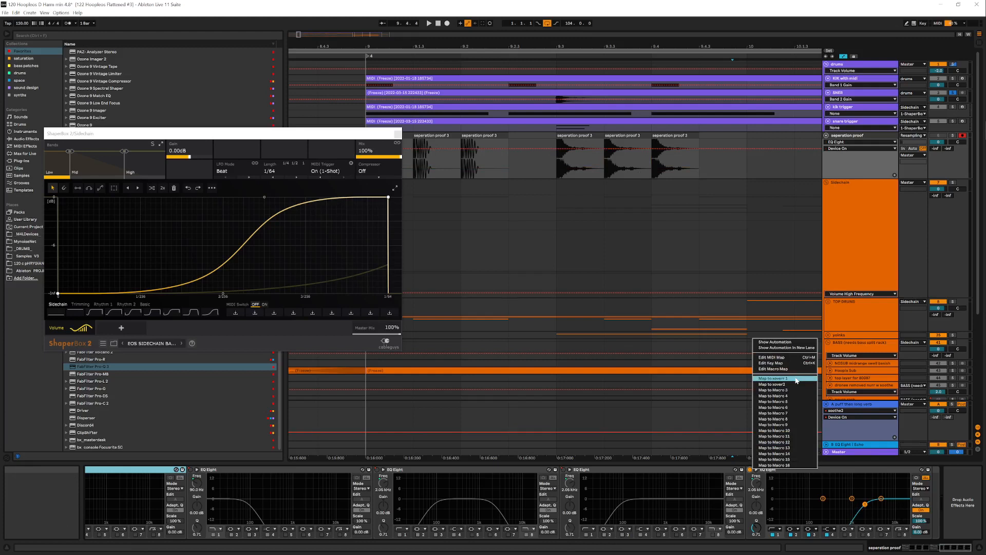
{"action": "left_click", "coordinate": [788, 341]}
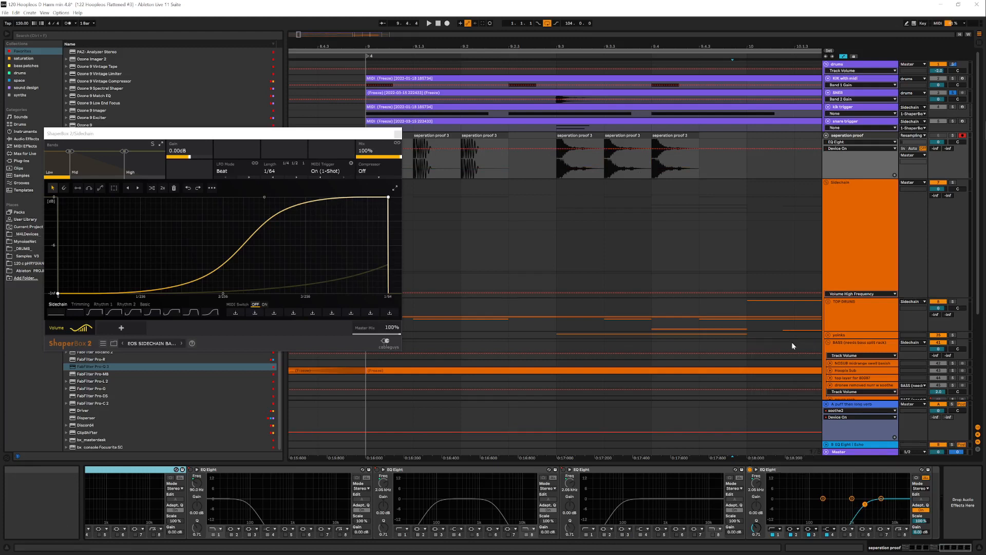
{"action": "left_click", "coordinate": [652, 149]}
{"action": "mouse_move", "coordinate": [645, 149]}
{"action": "left_mouse_down"}
{"action": "mouse_move", "coordinate": [659, 163]}
{"action": "mouse_move", "coordinate": [709, 168]}
{"action": "left_mouse_up"}
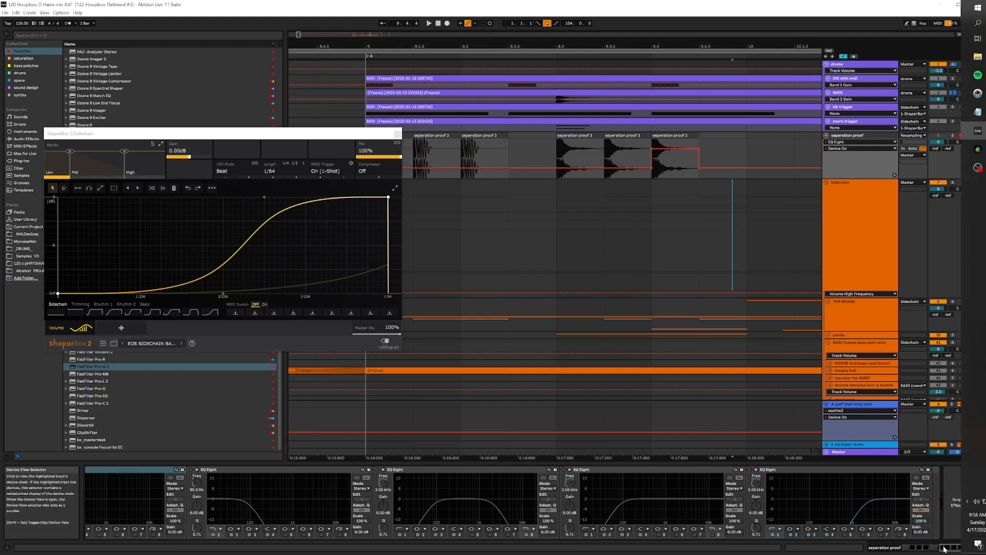
Automate the whole snare rack to be off before the first snare clip and on from there, and close the ShaperBox window
{"action": "left_click_drag", "start_coordinate": [944, 547], "coordinate": [929, 548]}
{"action": "left_click", "coordinate": [247, 470]}
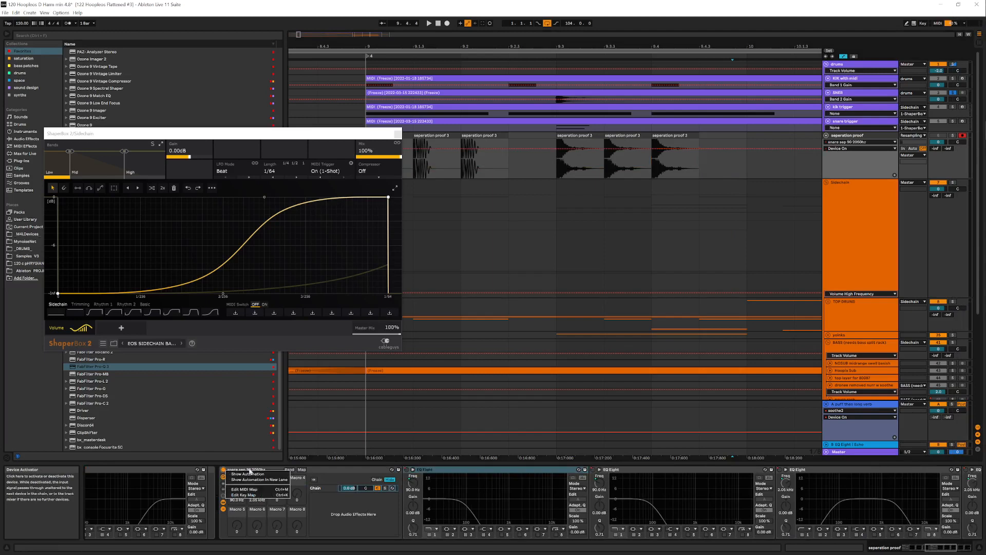
{"action": "left_click_drag", "start_coordinate": [552, 148], "coordinate": [551, 167]}
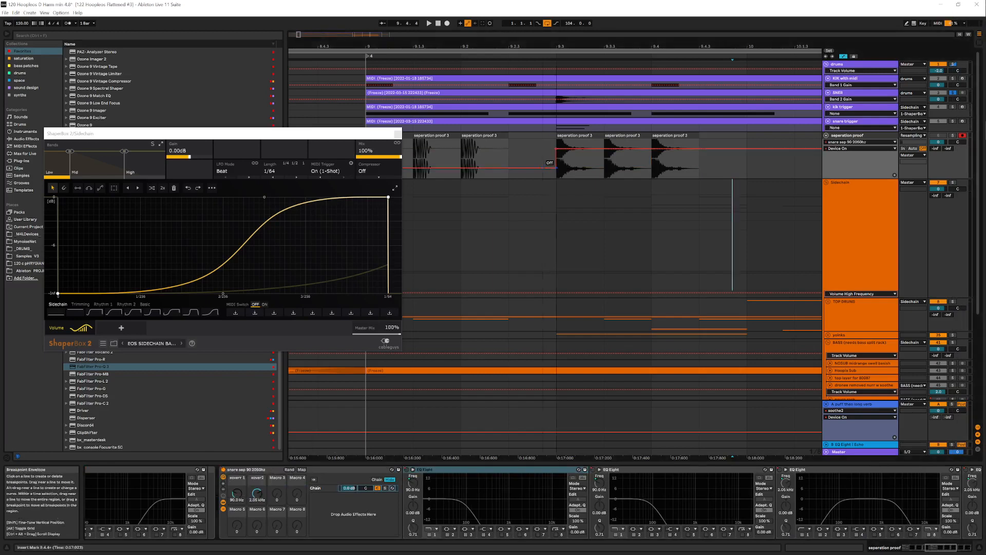
{"action": "left_click", "coordinate": [398, 135]}
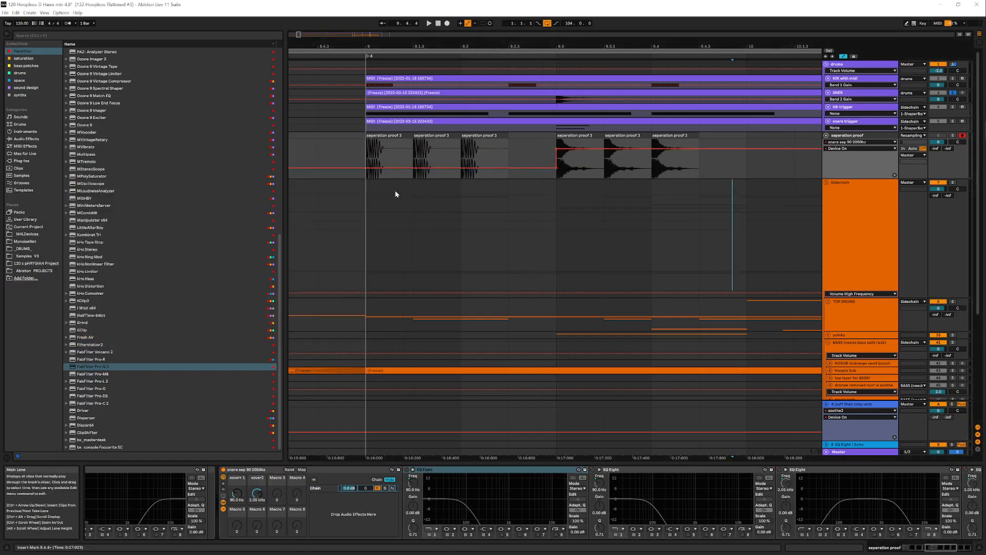
{"action": "left_click", "coordinate": [869, 138]}
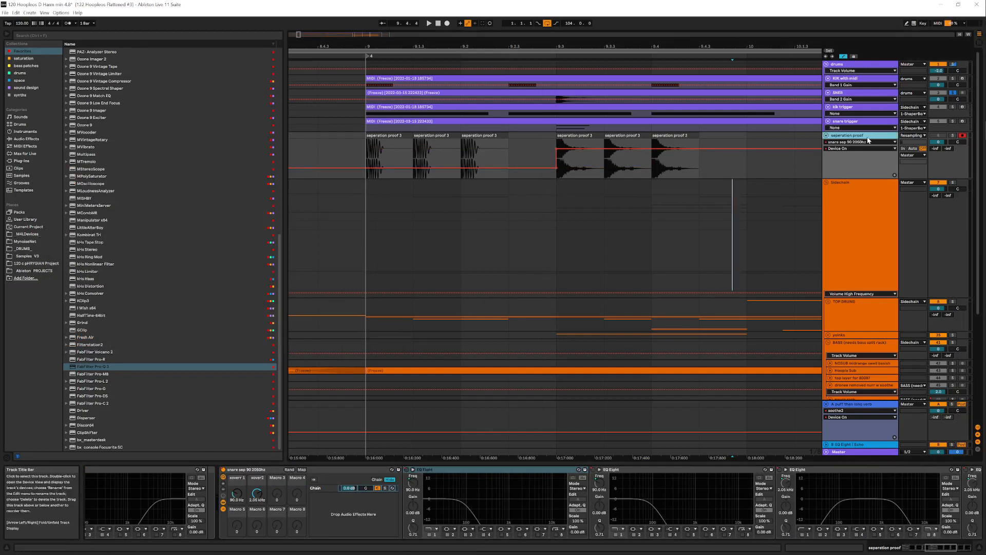
{"action": "right_click", "coordinate": [868, 136]}
{"action": "left_click", "coordinate": [855, 138]}
{"action": "right_click", "coordinate": [855, 138]}
{"action": "left_click", "coordinate": [873, 193]}
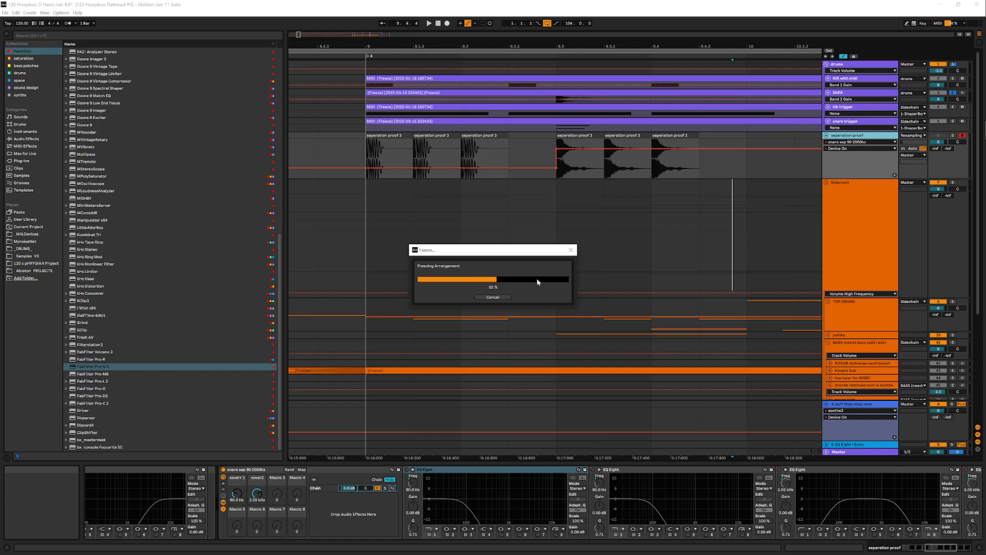
{"action": "left_click", "coordinate": [497, 298]}
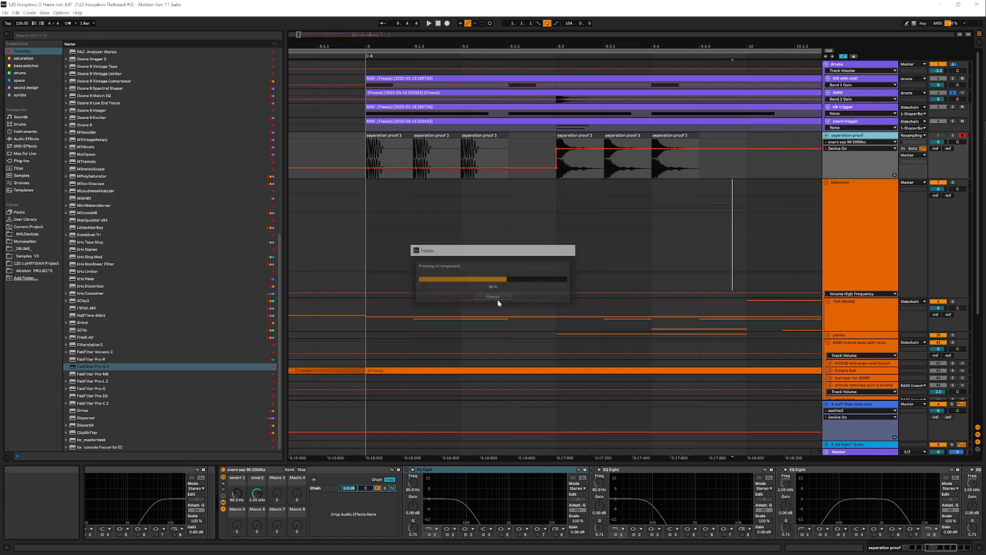
Save the snare rack as a User Library preset and rename it "sidechain audio seperation test 90 2050hz"
{"action": "left_click", "coordinate": [258, 474]}
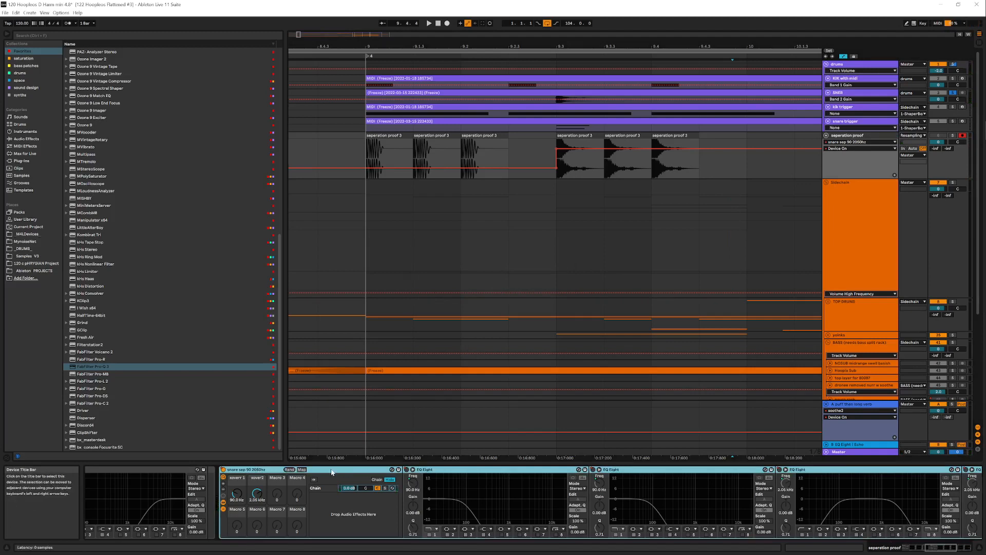
{"action": "left_click", "coordinate": [397, 470]}
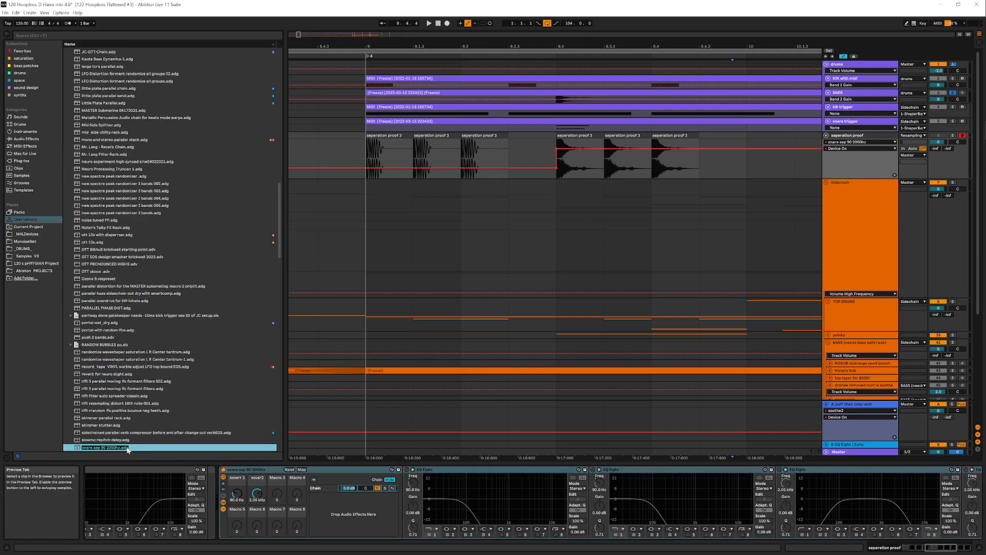
{"action": "key", "text": "Return"}
{"action": "left_click_drag", "start_coordinate": [92, 448], "coordinate": [76, 448]}
{"action": "type", "text": "sidechain"}
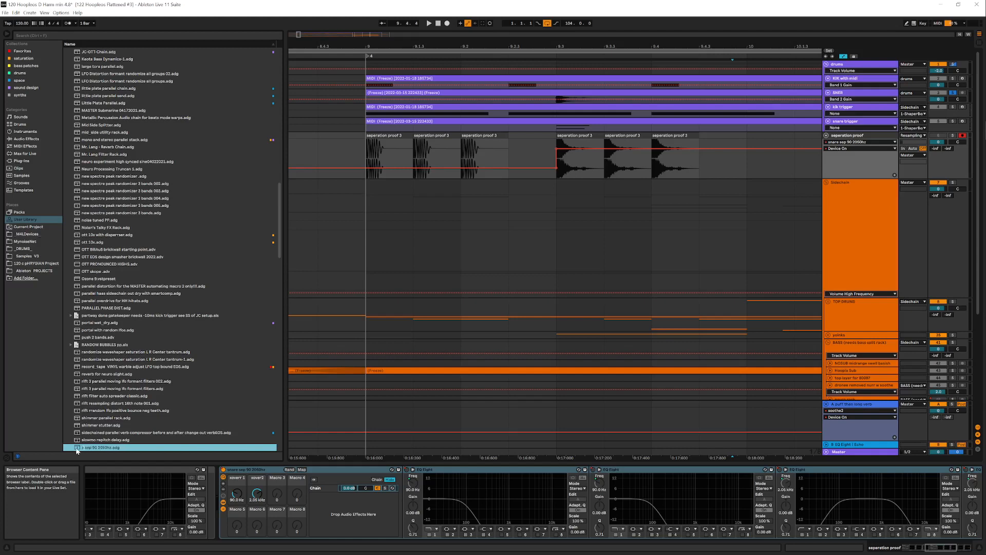
{"action": "type", "text": " ai"}
{"action": "type", "text": "udio"}
{"action": "type", "text": "ration test"}
{"action": "key", "text": "Return"}
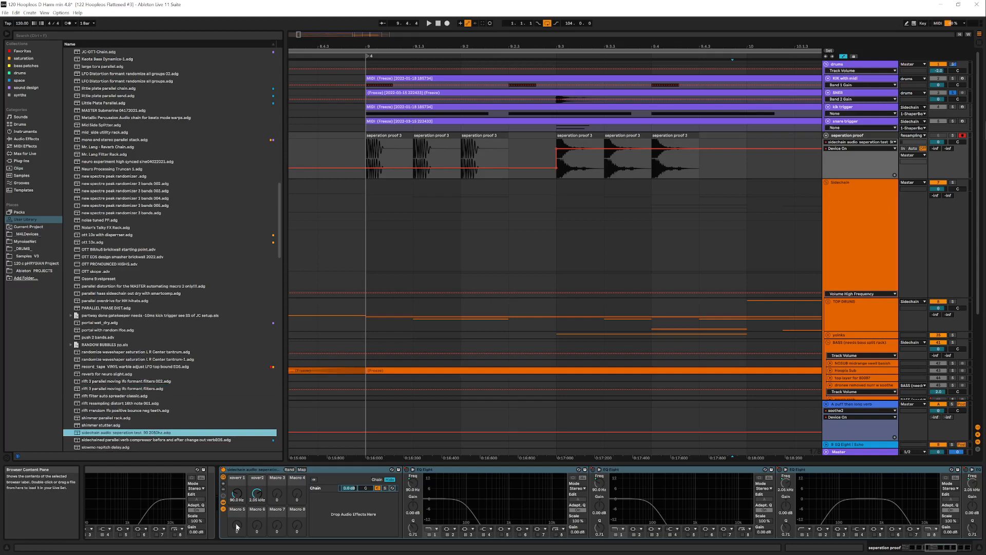
Tag the saved snare rack preset in the User Library with the red Favorites colour
{"action": "right_click", "coordinate": [149, 433]}
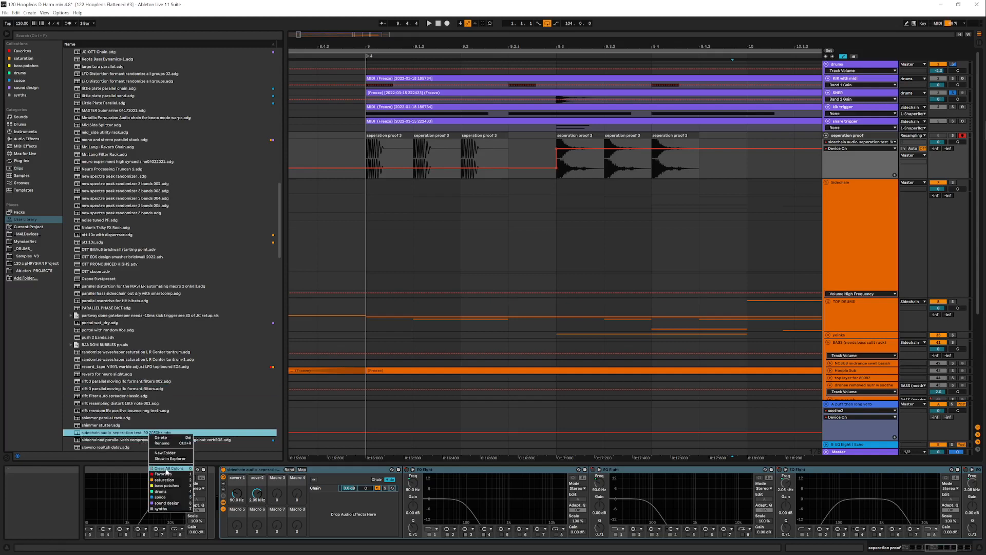
{"action": "left_click", "coordinate": [166, 471]}
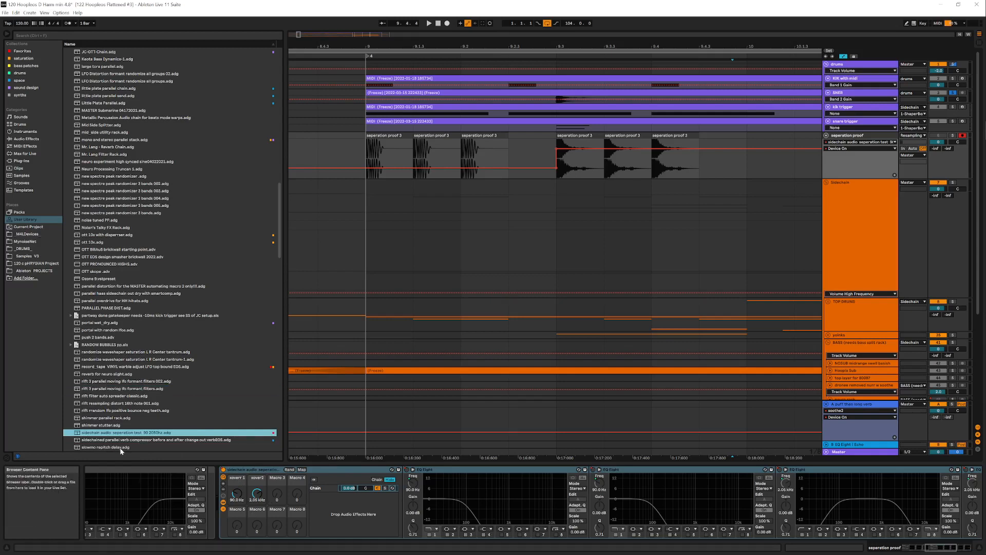
{"action": "right_click", "coordinate": [141, 434]}
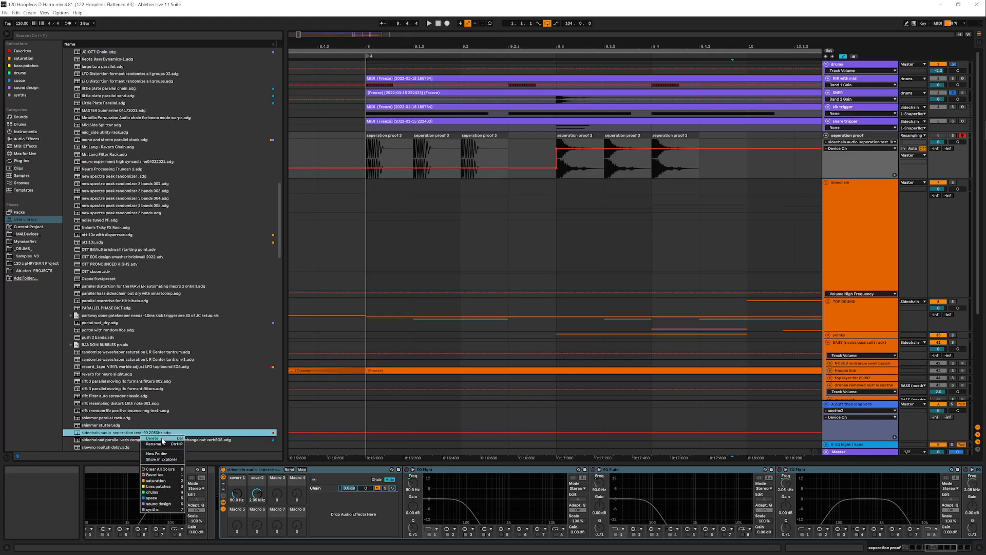
{"action": "left_click", "coordinate": [211, 387]}
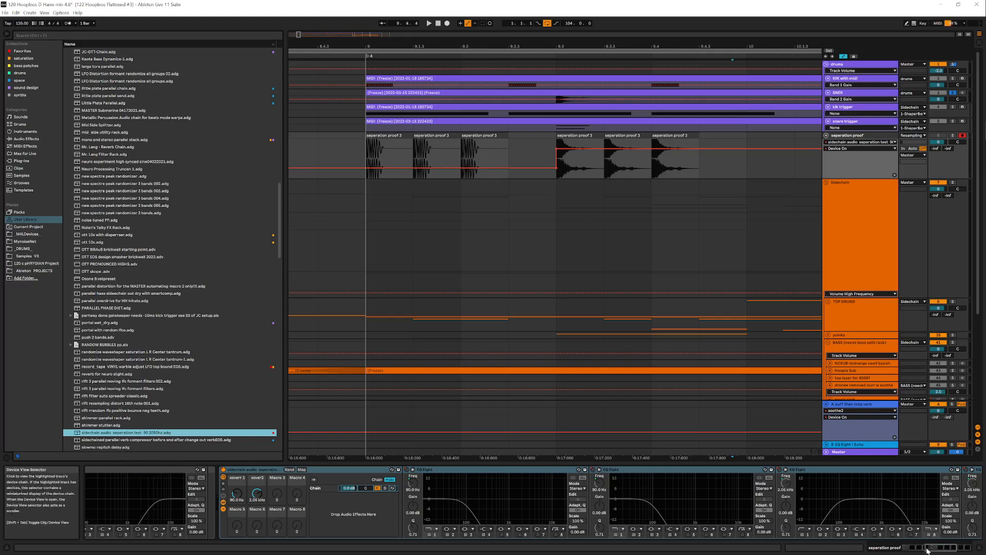
Try out the Macro 3 and Macro 4 knobs on the snare rack, and reset both to 0
{"action": "left_click_drag", "start_coordinate": [913, 550], "coordinate": [934, 550]}
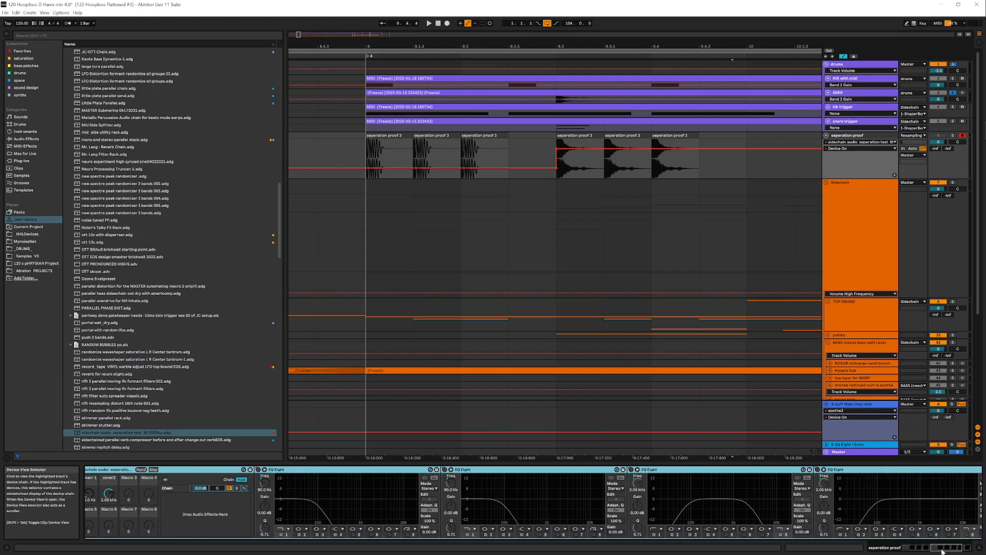
{"action": "left_click_drag", "start_coordinate": [899, 550], "coordinate": [934, 552]}
{"action": "left_click", "coordinate": [394, 494]}
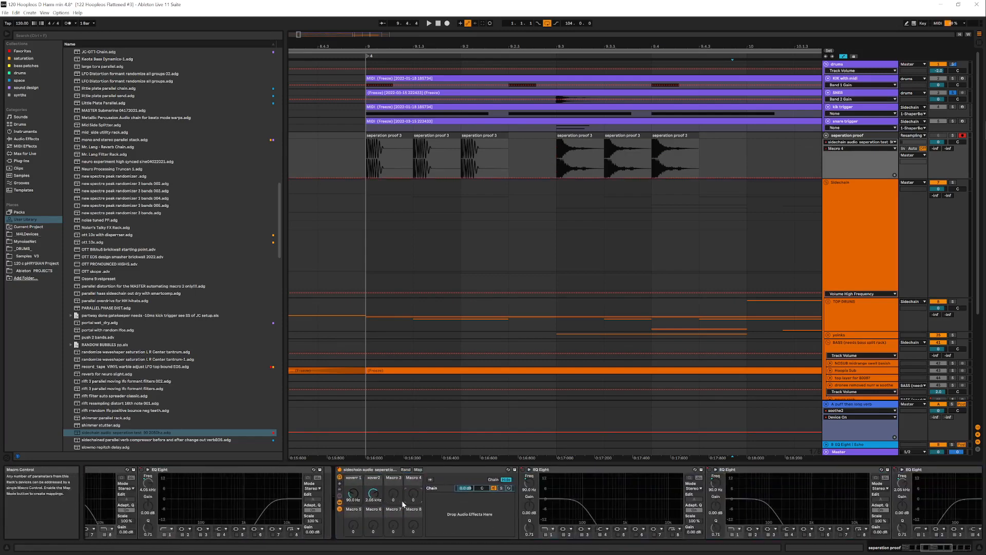
{"action": "left_click", "coordinate": [373, 494]}
{"action": "left_click", "coordinate": [348, 494]}
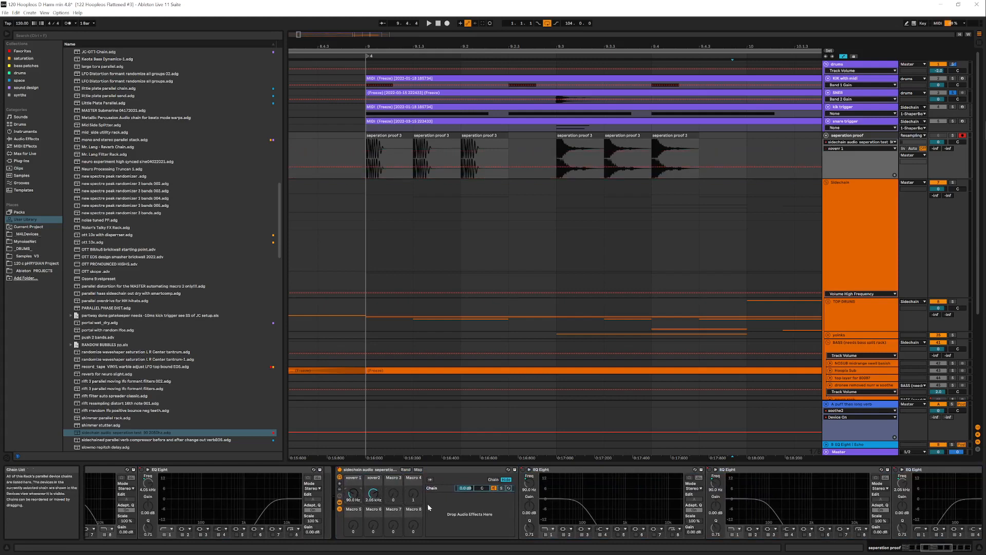
{"action": "left_click_drag", "start_coordinate": [415, 493], "coordinate": [415, 491]}
{"action": "left_click", "coordinate": [394, 494]}
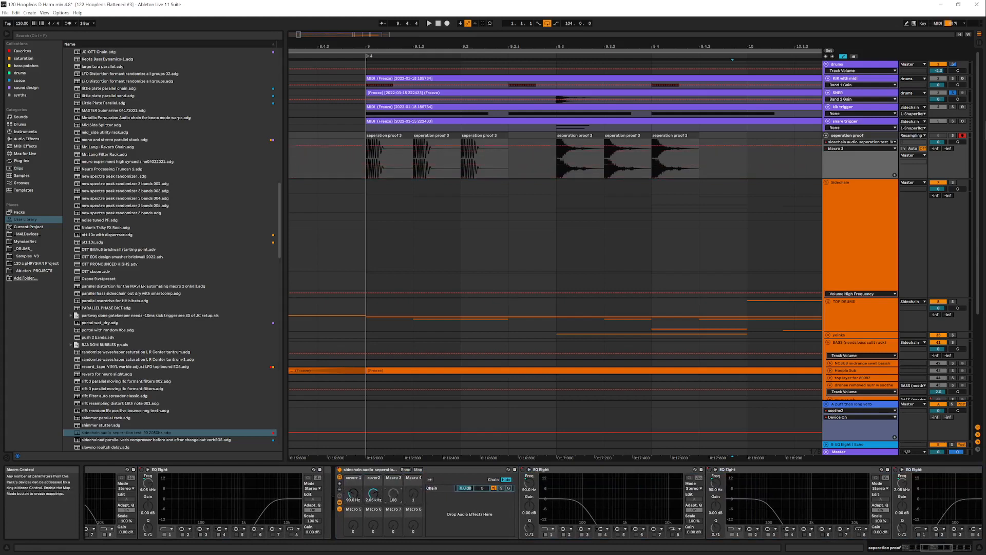
{"action": "left_click_drag", "start_coordinate": [394, 494], "coordinate": [416, 488]}
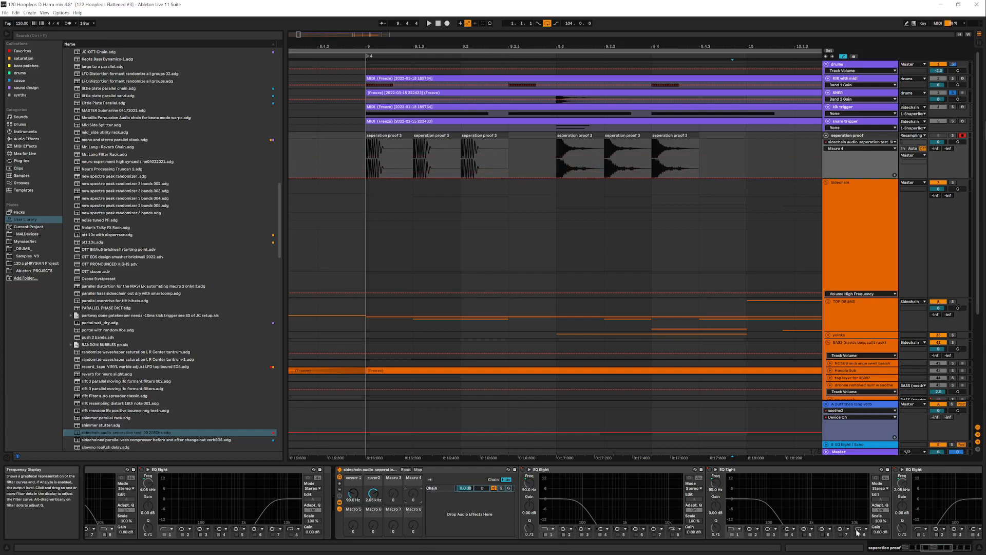
Rename the saved rack preset as "sidechain audio seperation test 90 2050hz NEEDS ADJUSTMENT"
{"action": "right_click", "coordinate": [145, 435]}
{"action": "left_click", "coordinate": [152, 441]}
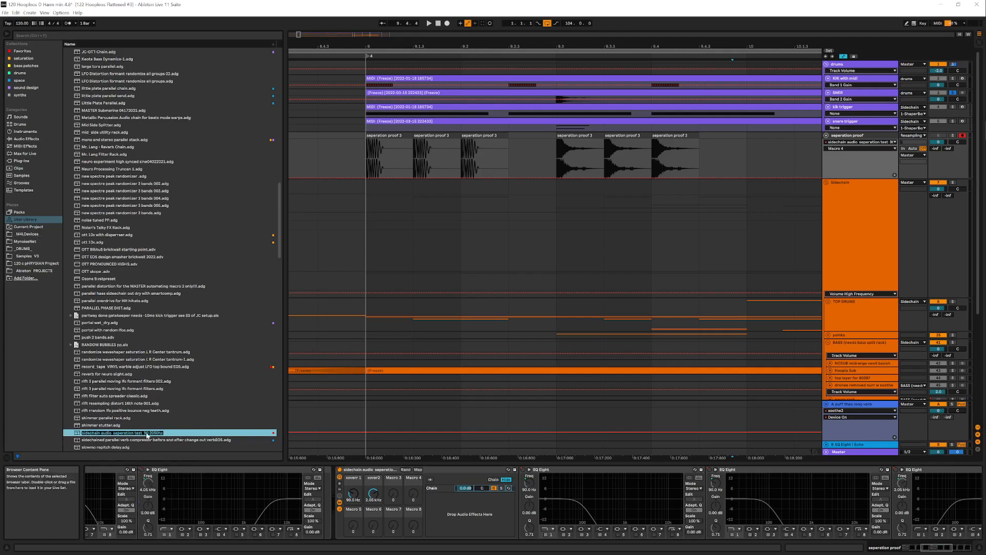
{"action": "left_click", "coordinate": [169, 435]}
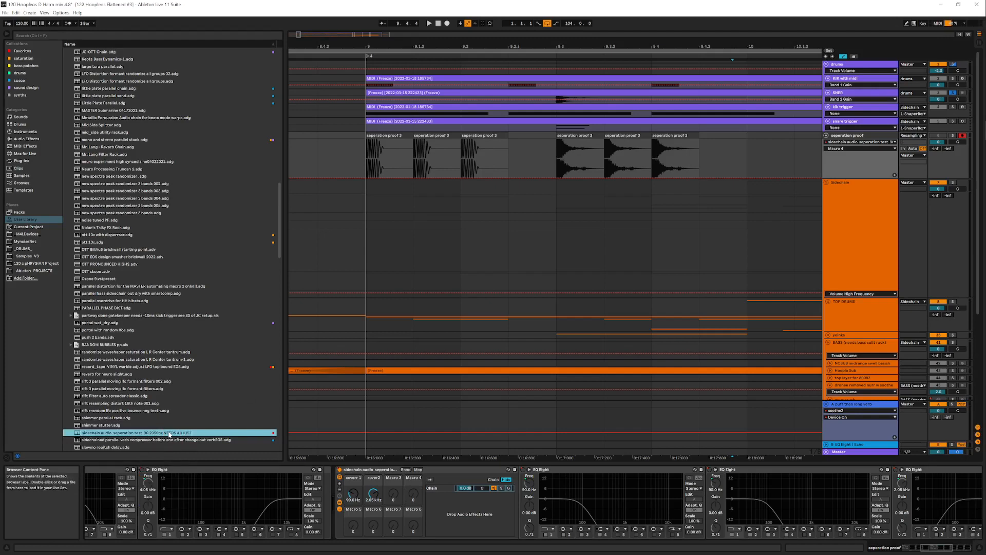
{"action": "key", "text": "Return"}
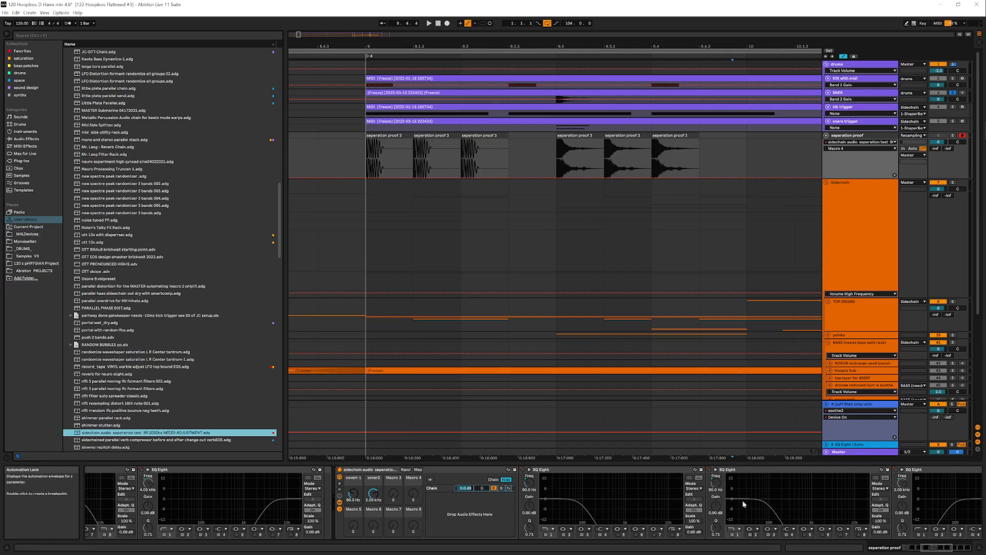
{"action": "mouse_move", "coordinate": [933, 548]}
{"action": "left_mouse_down"}
{"action": "mouse_move", "coordinate": [950, 547]}
{"action": "mouse_move", "coordinate": [914, 548]}
{"action": "left_mouse_up"}
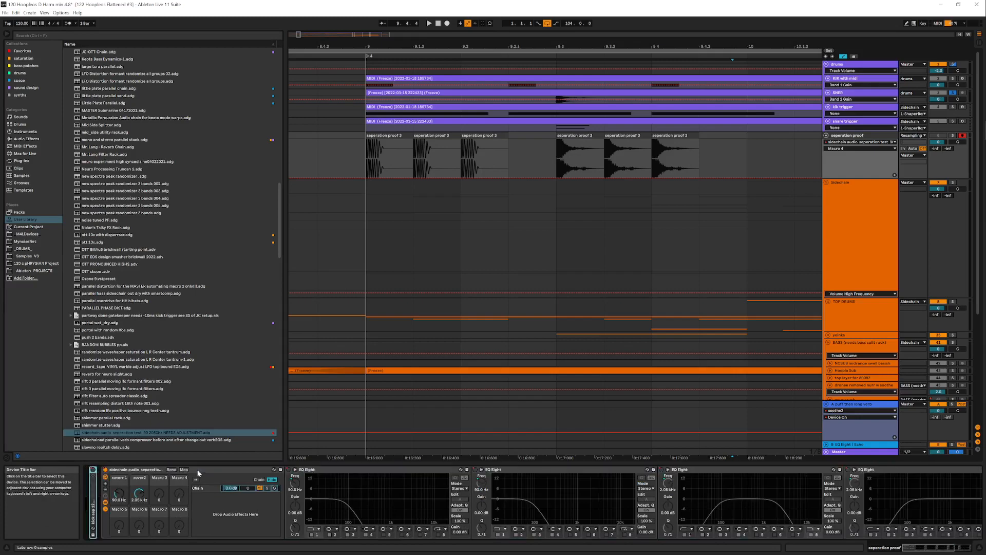
{"action": "double_click", "coordinate": [199, 469]}
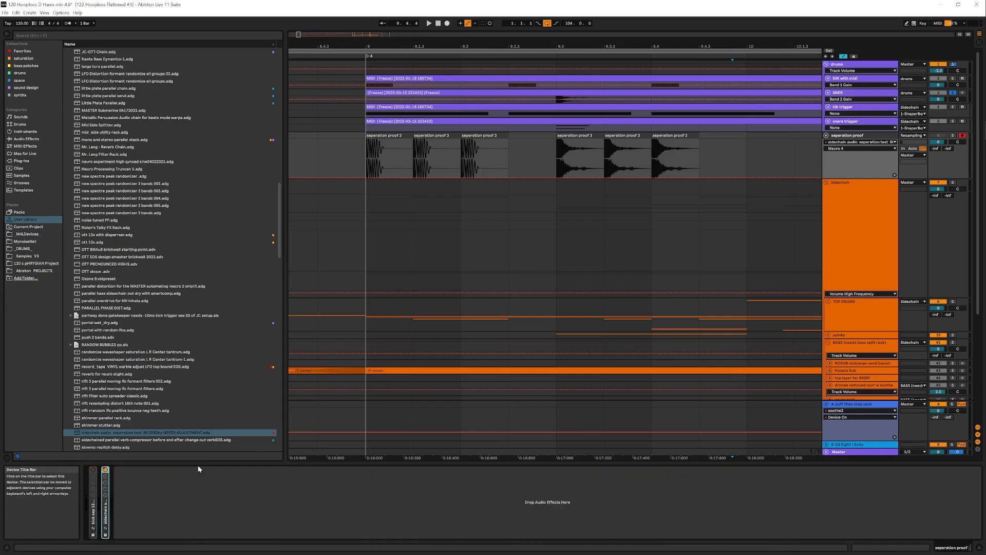
{"action": "double_click", "coordinate": [105, 511]}
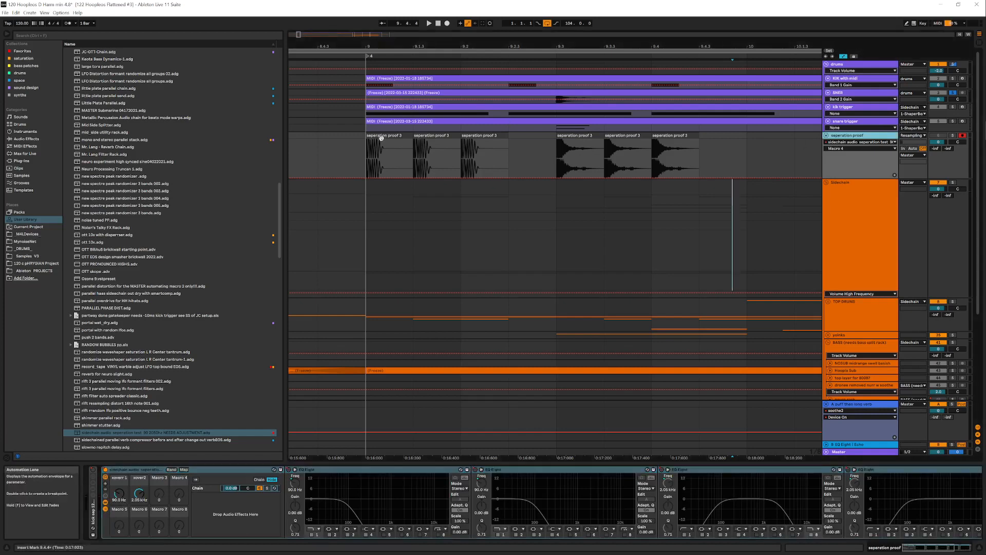
Freeze the seperation proof track and flatten it to audio
{"action": "left_click", "coordinate": [389, 157]}
{"action": "right_click", "coordinate": [847, 135]}
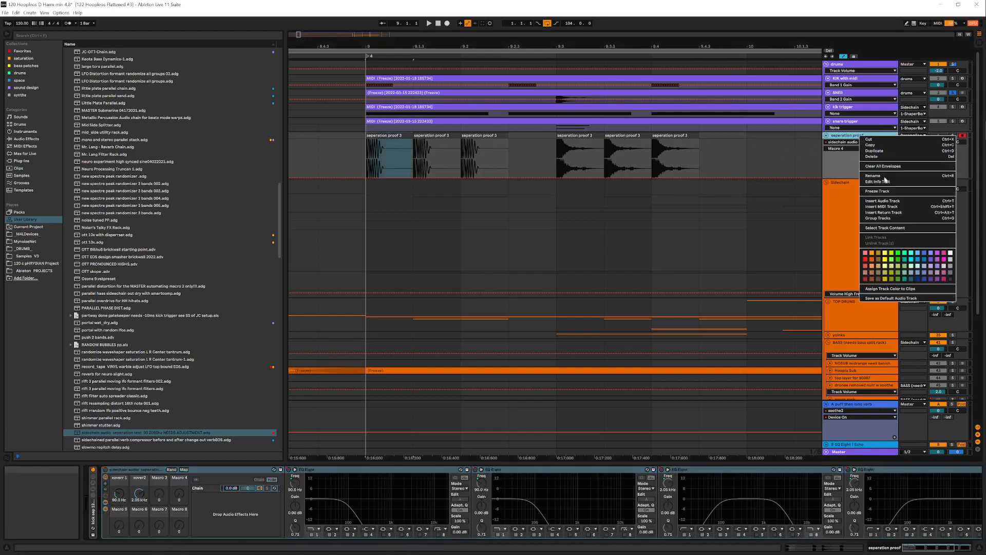
{"action": "left_click", "coordinate": [883, 202]}
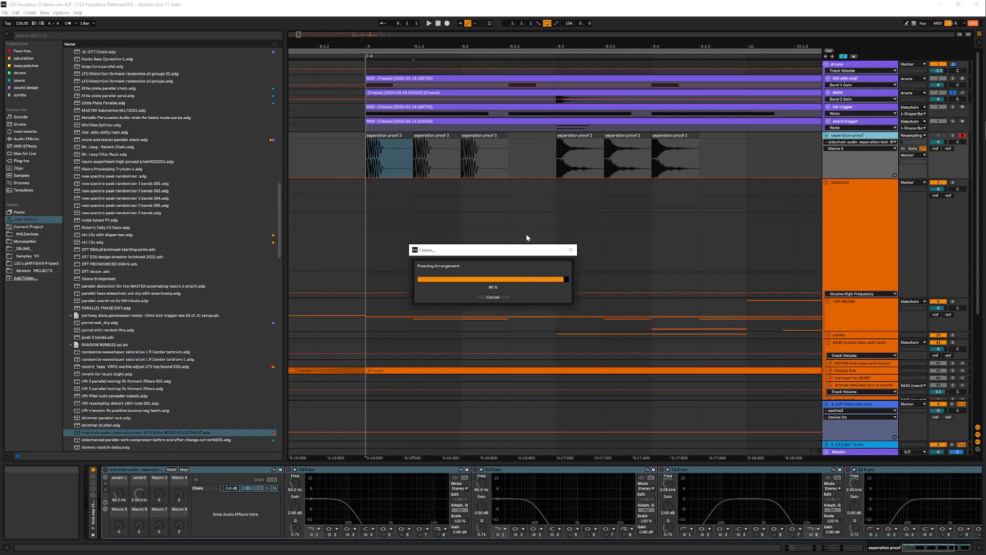
{"action": "right_click", "coordinate": [849, 135]}
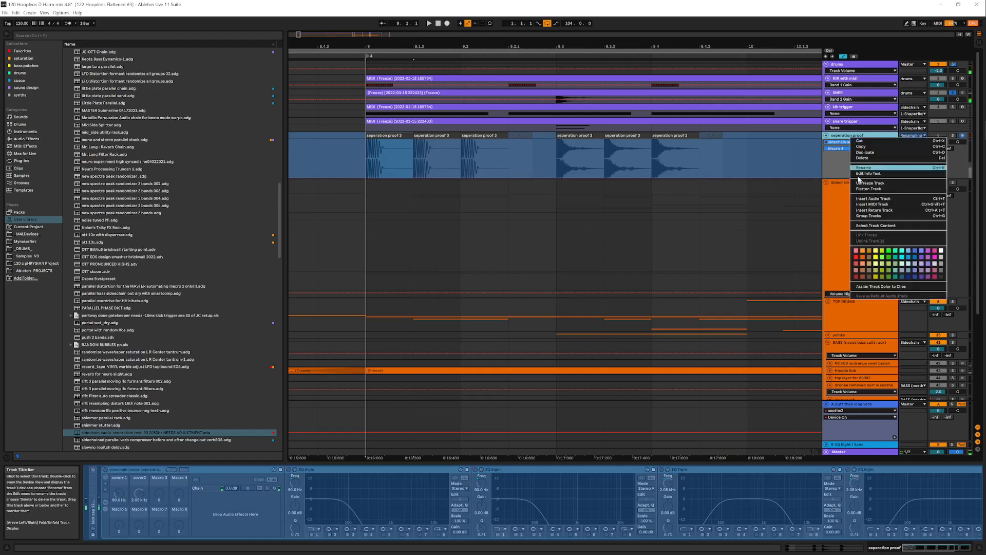
{"action": "left_click", "coordinate": [871, 190]}
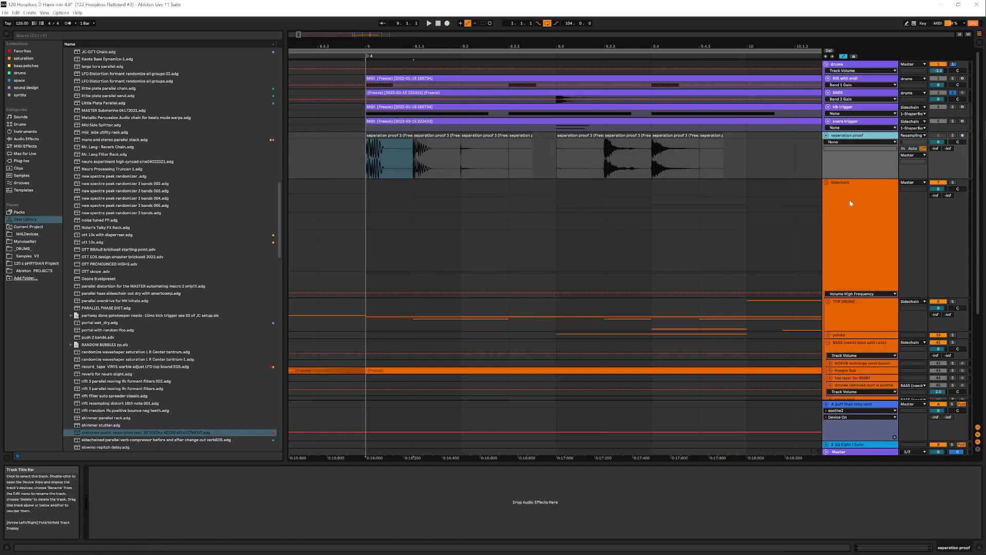
Select the first flattened snare clip on the seperation proof track and set the fixed grid to 1/32
{"action": "left_click", "coordinate": [858, 217]}
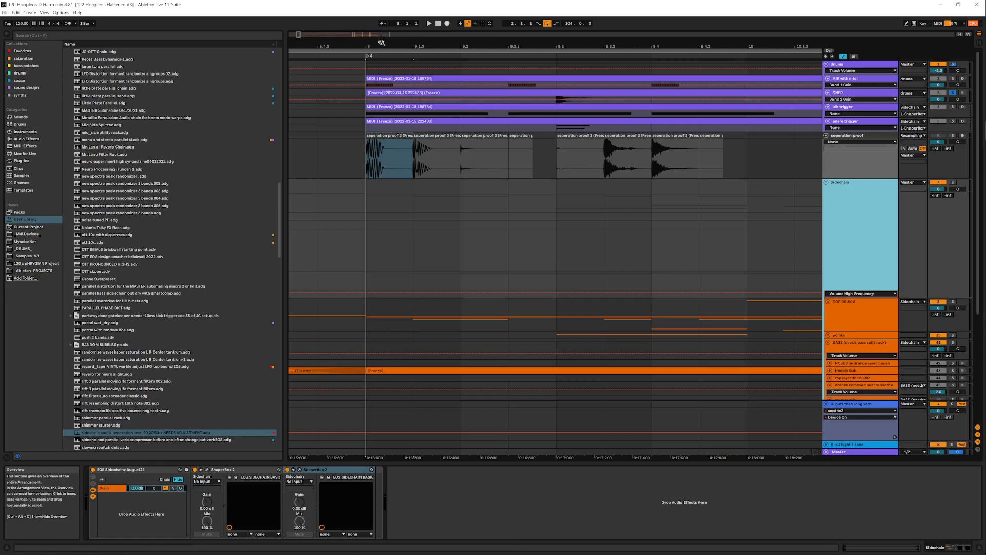
{"action": "left_click_drag", "start_coordinate": [383, 47], "coordinate": [358, 67]}
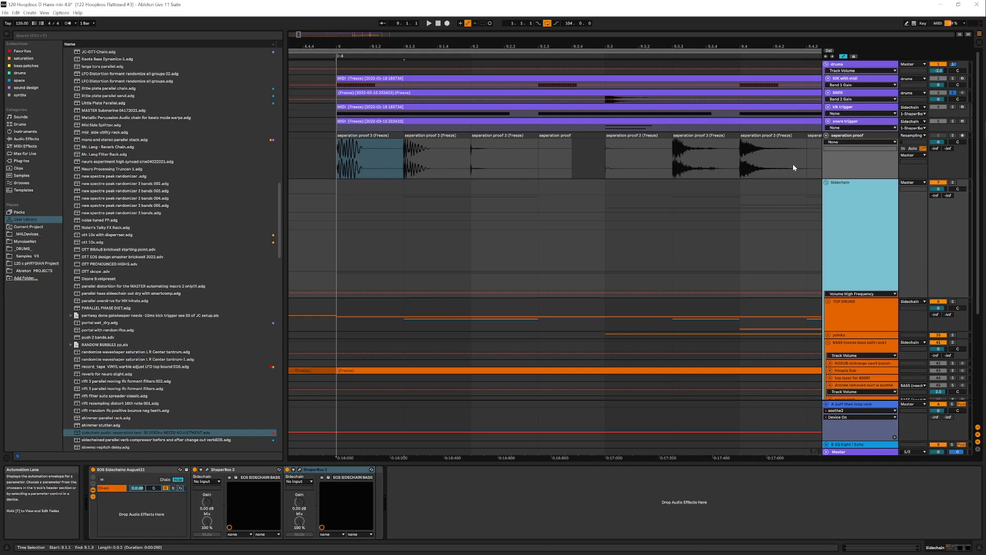
{"action": "left_click", "coordinate": [631, 135]}
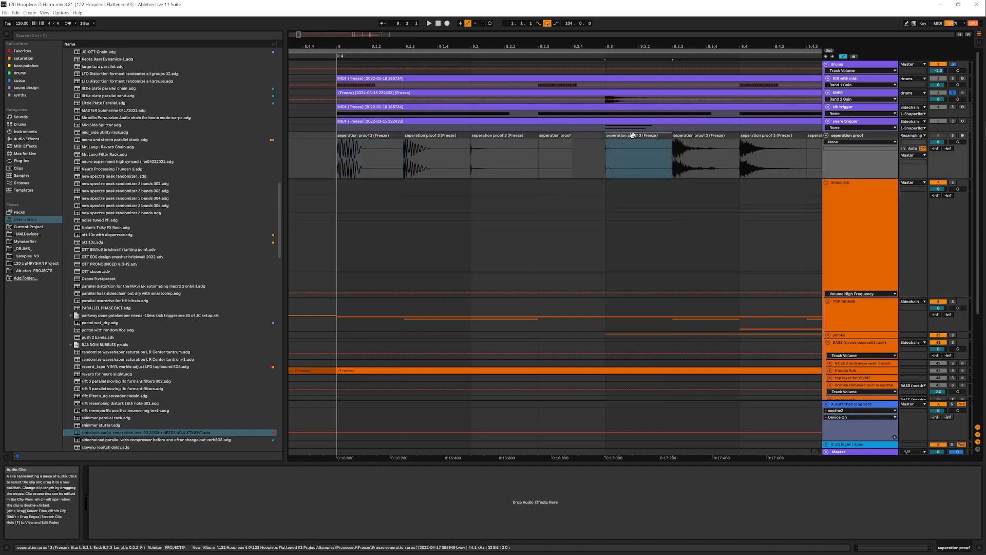
{"action": "mouse_move", "coordinate": [620, 47]}
{"action": "left_mouse_down"}
{"action": "mouse_move", "coordinate": [619, 100]}
{"action": "mouse_move", "coordinate": [486, 69]}
{"action": "mouse_move", "coordinate": [615, 58]}
{"action": "mouse_move", "coordinate": [619, 46]}
{"action": "left_mouse_up"}
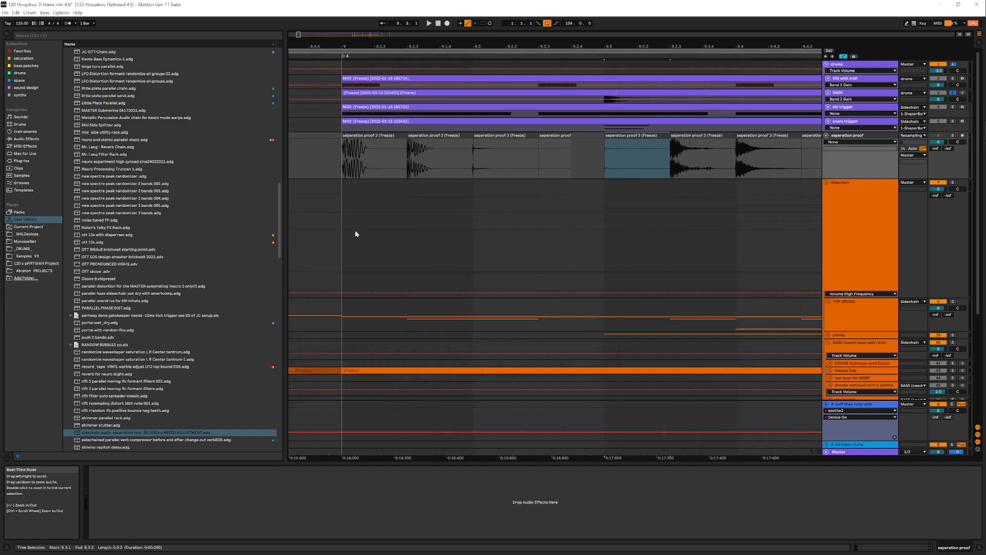
{"action": "right_click", "coordinate": [382, 162]}
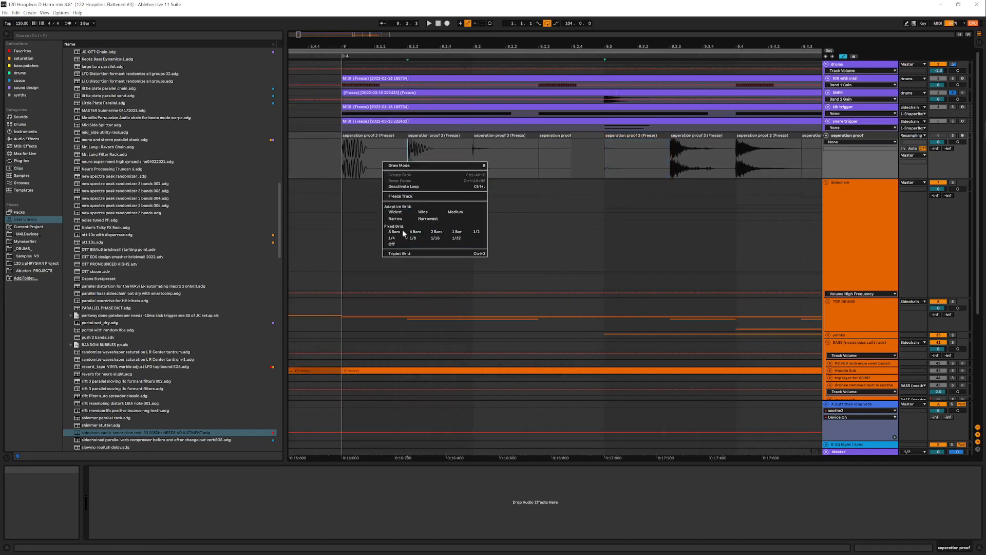
{"action": "left_click", "coordinate": [623, 164]}
{"action": "left_click", "coordinate": [621, 135]}
{"action": "left_click_drag", "start_coordinate": [633, 46], "coordinate": [634, 71]}
{"action": "right_click", "coordinate": [605, 173]}
{"action": "left_click", "coordinate": [679, 306]}
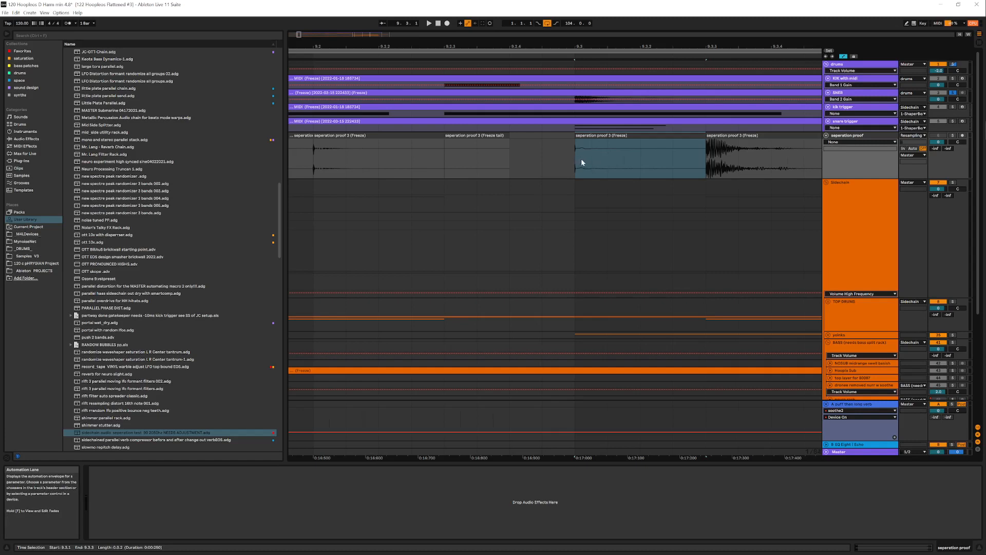
{"action": "mouse_move", "coordinate": [579, 47]}
{"action": "left_mouse_down"}
{"action": "mouse_move", "coordinate": [579, 66]}
{"action": "mouse_move", "coordinate": [576, 33]}
{"action": "left_mouse_up"}
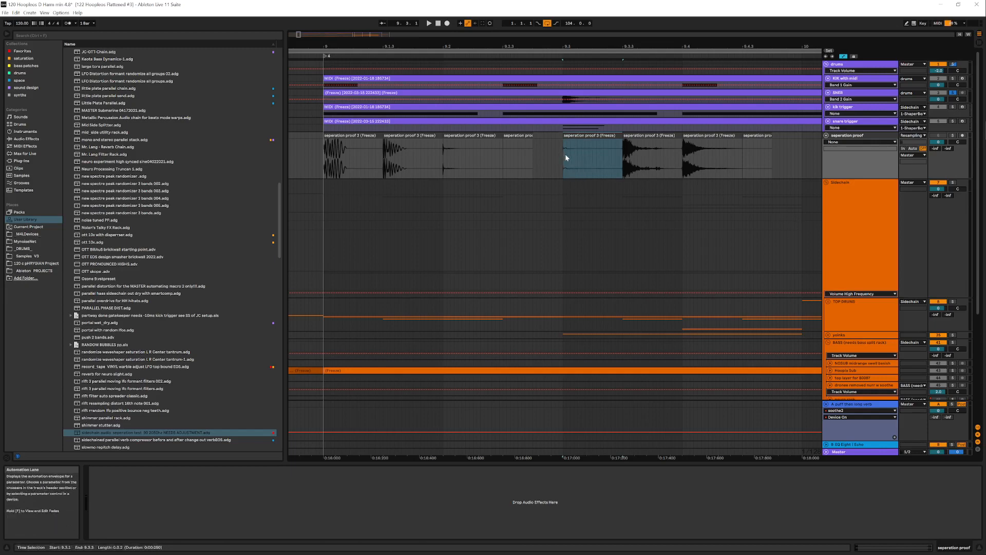
Check the low band's volume curve and mix in the Sidechain track's ShaperBox, and close its window
{"action": "left_click", "coordinate": [866, 202]}
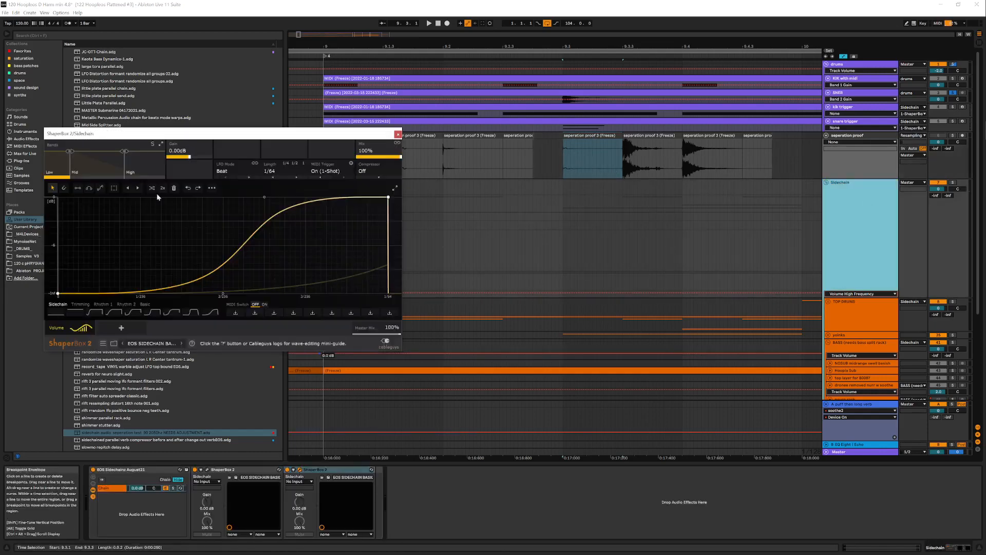
{"action": "mouse_move", "coordinate": [372, 149]}
{"action": "left_mouse_down"}
{"action": "mouse_move", "coordinate": [372, 195]}
{"action": "mouse_move", "coordinate": [372, 149]}
{"action": "left_mouse_up"}
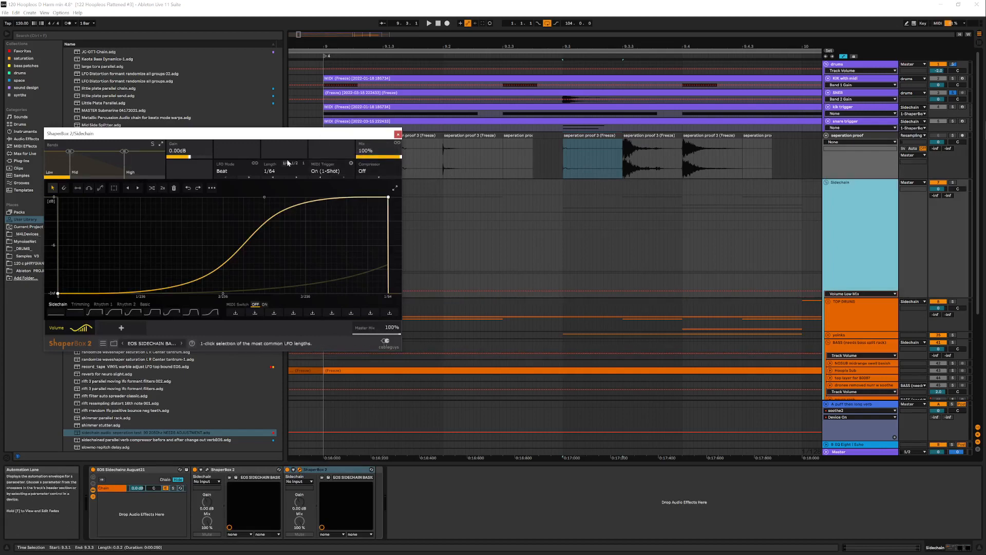
{"action": "left_click", "coordinate": [397, 135]}
Select the first flattened kick clip, set the fixed grid to 1/32 and examine its waveform up close
{"action": "left_click", "coordinate": [367, 135]}
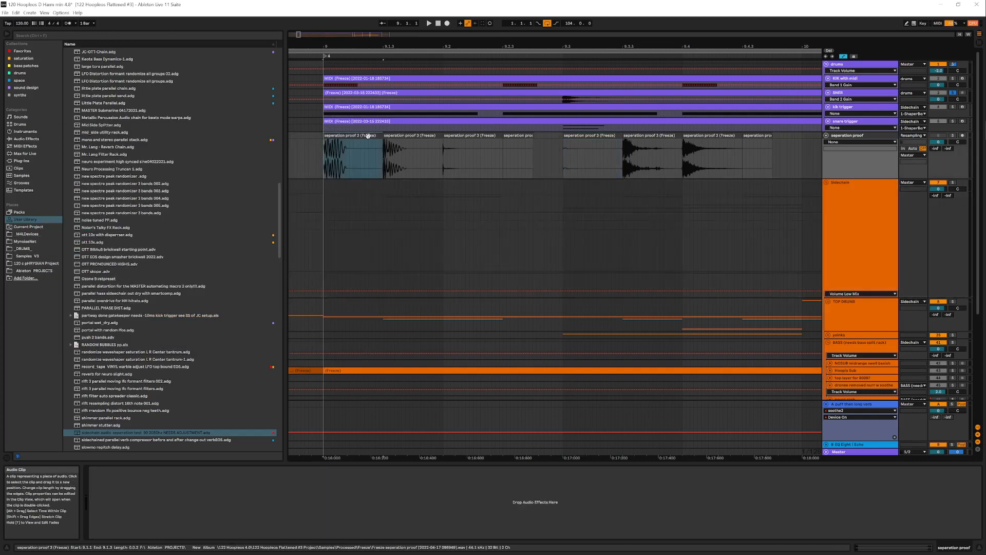
{"action": "right_click", "coordinate": [364, 151]}
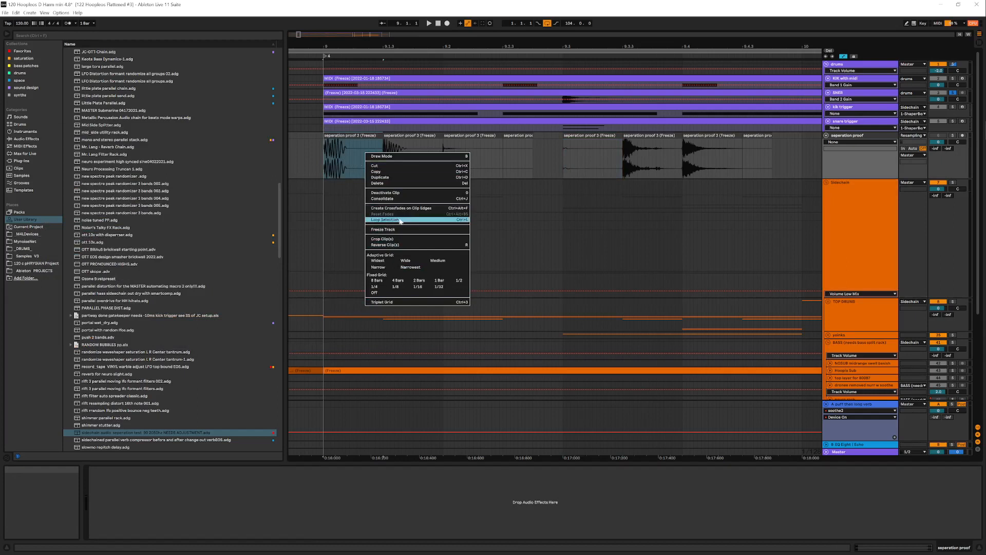
{"action": "left_click", "coordinate": [437, 284]}
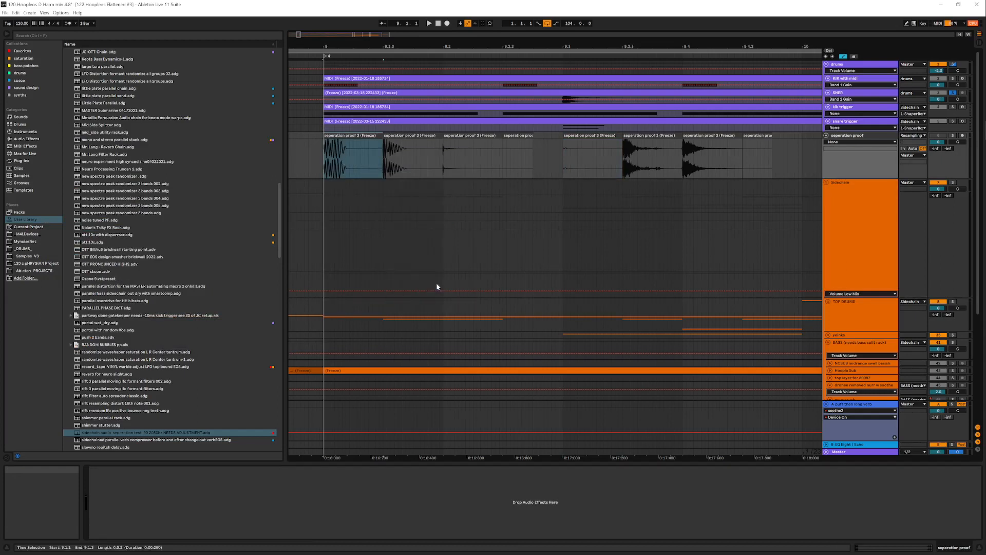
{"action": "left_click_drag", "start_coordinate": [334, 41], "coordinate": [336, 123]}
{"action": "right_click", "coordinate": [402, 166]}
{"action": "left_click", "coordinate": [379, 161]}
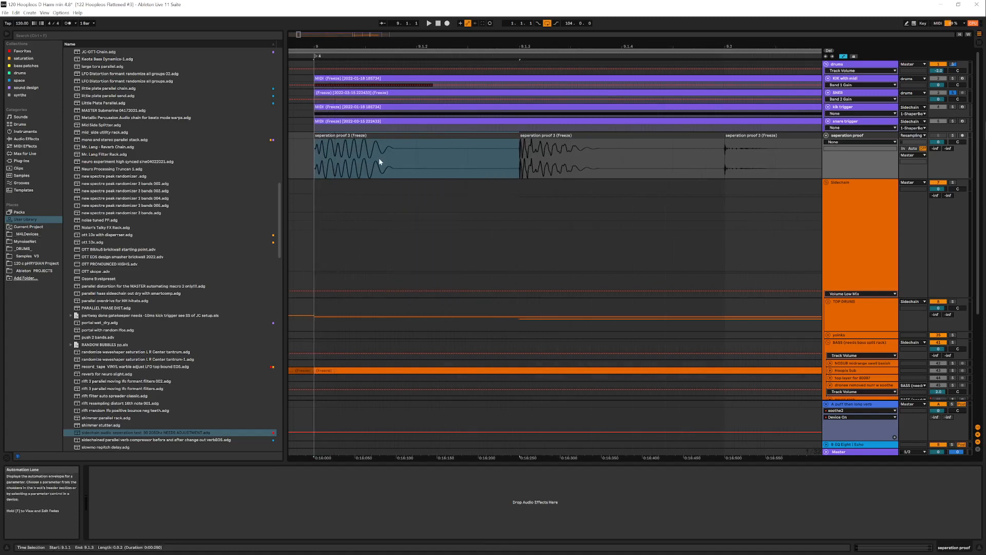
Set the fixed grid to 1/16 and place the insert marker at 9.1.2 in the first kick clip
{"action": "right_click", "coordinate": [372, 160]}
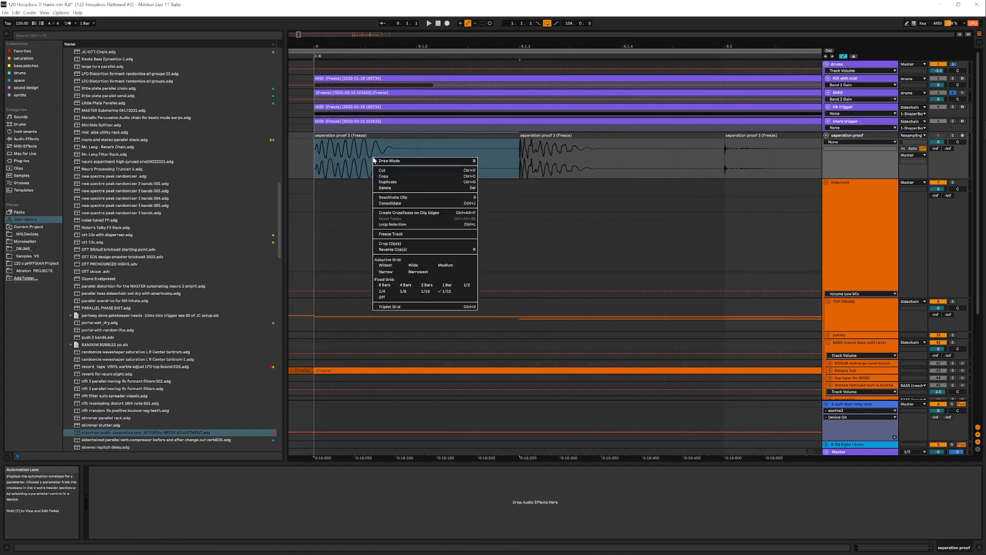
{"action": "left_click", "coordinate": [424, 288]}
{"action": "left_click", "coordinate": [417, 158]}
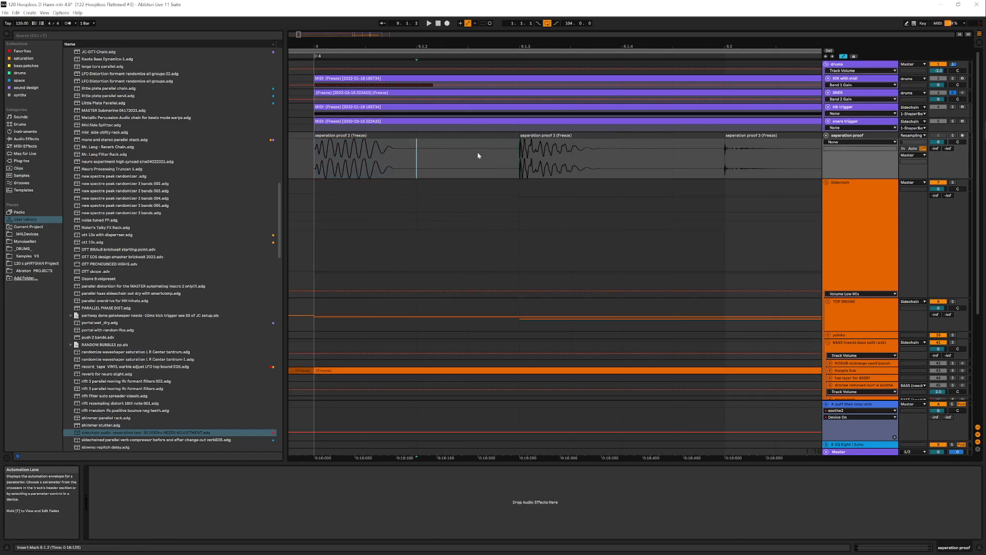
{"action": "right_click", "coordinate": [394, 158]}
{"action": "left_click", "coordinate": [438, 260]}
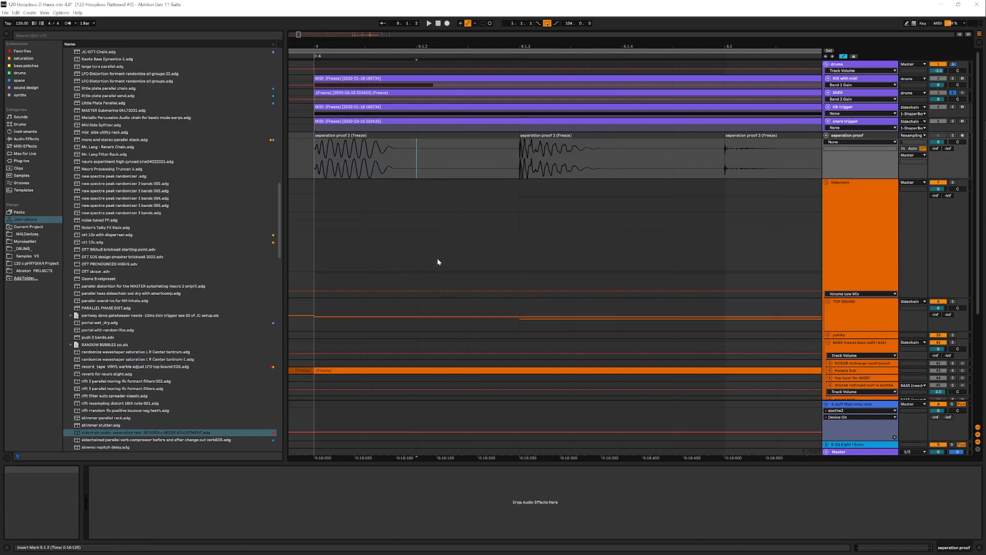
Measure the first kick clip's low band against the 1/32 and 1/16 fixed grids, and rename the Sidechain track "Sidechain 16"
{"action": "right_click", "coordinate": [412, 161]}
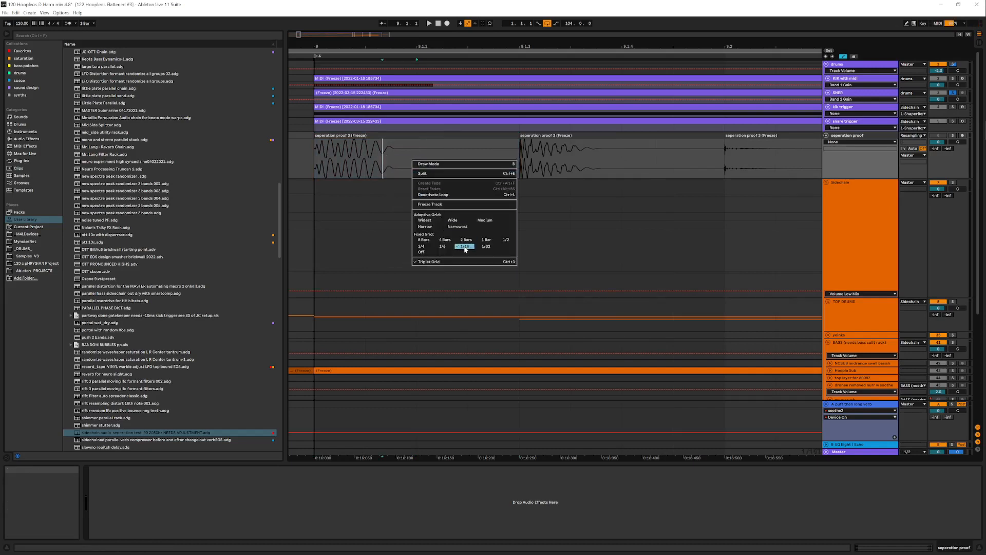
{"action": "left_click", "coordinate": [480, 247]}
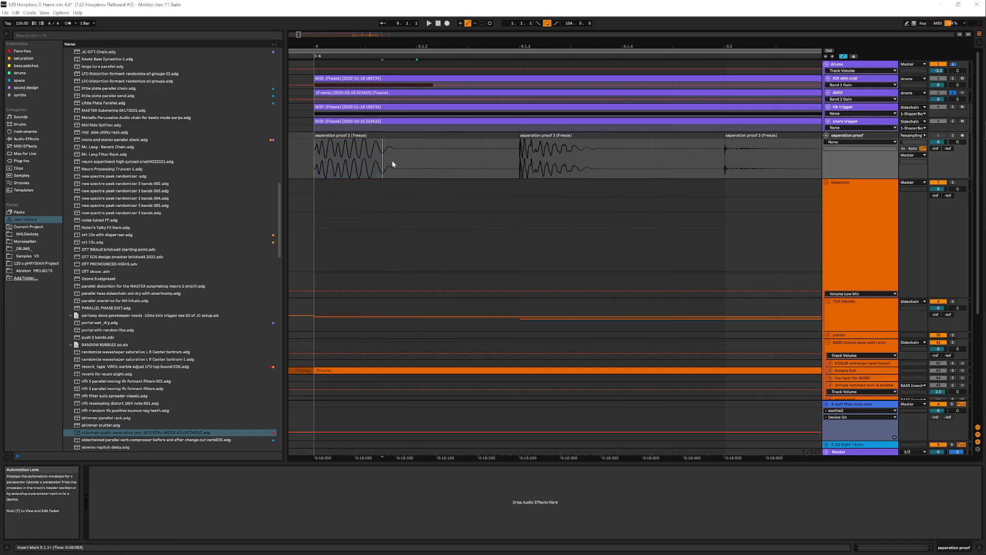
{"action": "right_click", "coordinate": [396, 155]}
{"action": "left_click", "coordinate": [449, 242]}
{"action": "left_click", "coordinate": [409, 167]}
{"action": "left_click", "coordinate": [882, 260]}
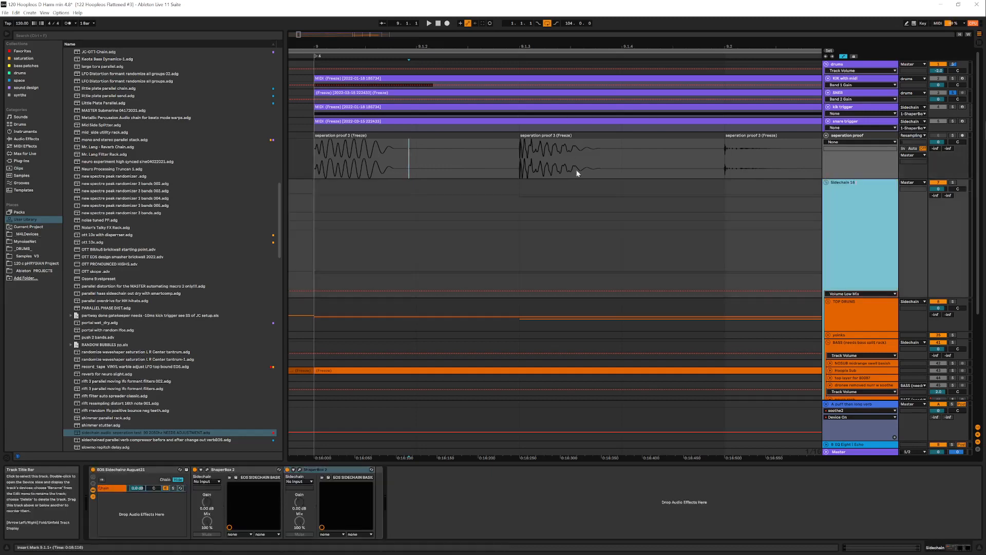
{"action": "left_click", "coordinate": [591, 198]}
Measure the second kick clip's mid band against the 1/32 and 1/16 fixed grids, and rename the track "Sidechain 16 16"
{"action": "right_click", "coordinate": [580, 136]}
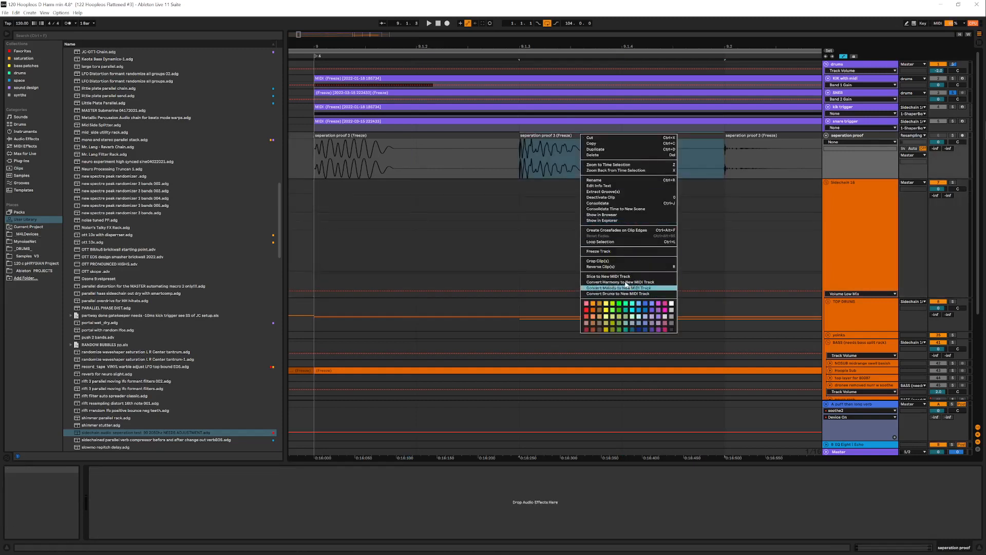
{"action": "left_click", "coordinate": [511, 158]}
{"action": "right_click", "coordinate": [608, 161]}
{"action": "left_click", "coordinate": [597, 156]}
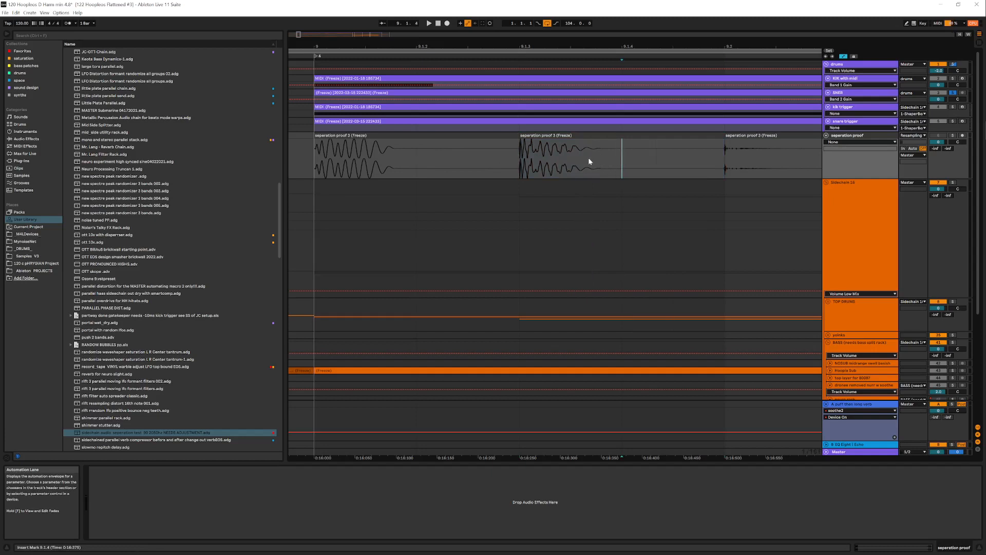
{"action": "right_click", "coordinate": [592, 156]}
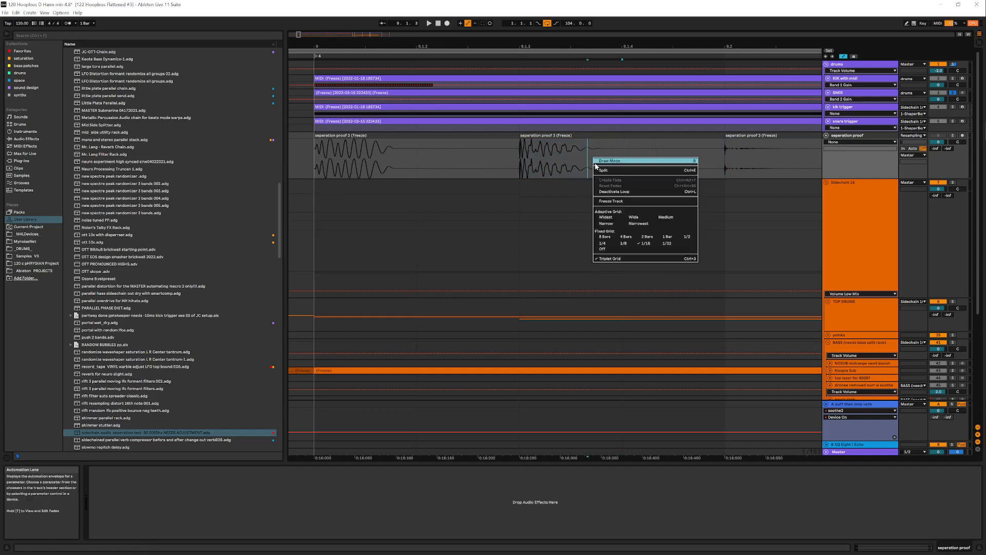
{"action": "left_click", "coordinate": [661, 245]}
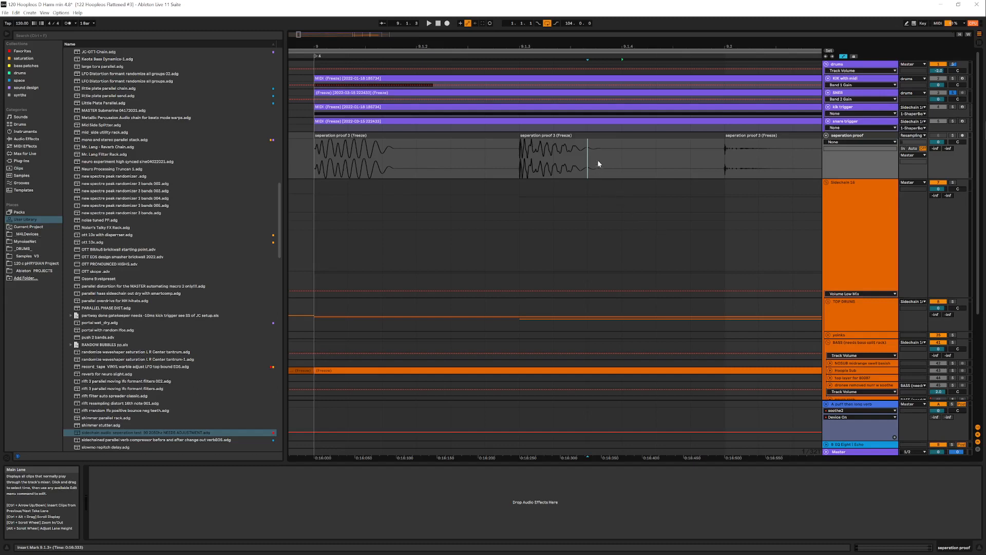
{"action": "right_click", "coordinate": [597, 159]}
{"action": "left_click", "coordinate": [656, 239]}
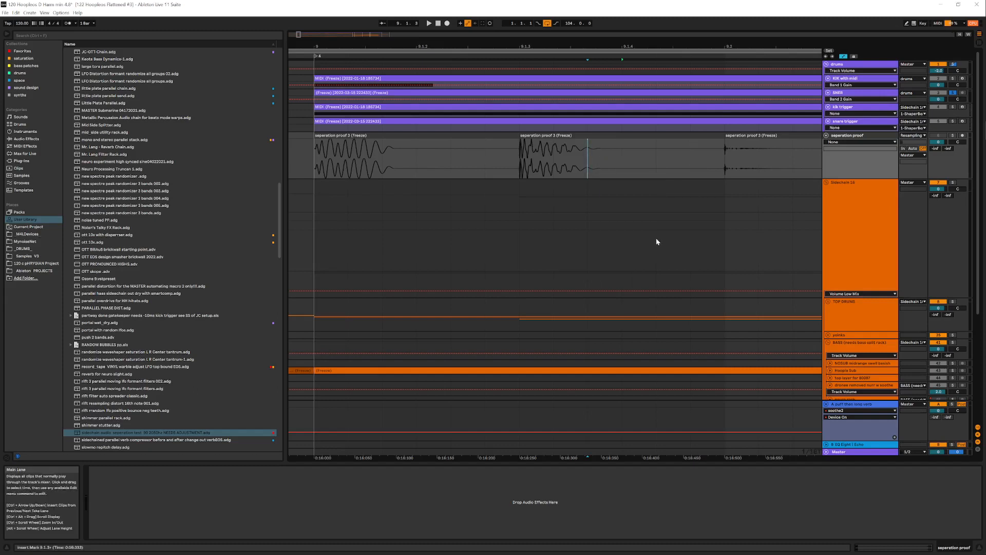
{"action": "left_click", "coordinate": [609, 160]}
{"action": "left_click", "coordinate": [861, 211]}
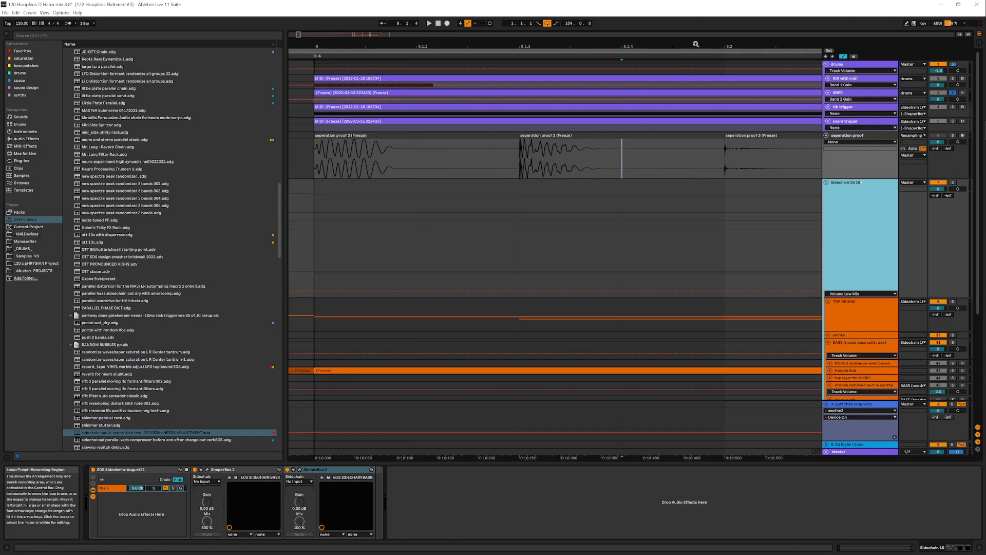
Select the third kick clip, holding the high band, and rename the sidechain track "Sidechain 16 16 128"
{"action": "left_click_drag", "start_coordinate": [693, 49], "coordinate": [405, 51]}
{"action": "left_click", "coordinate": [455, 144]}
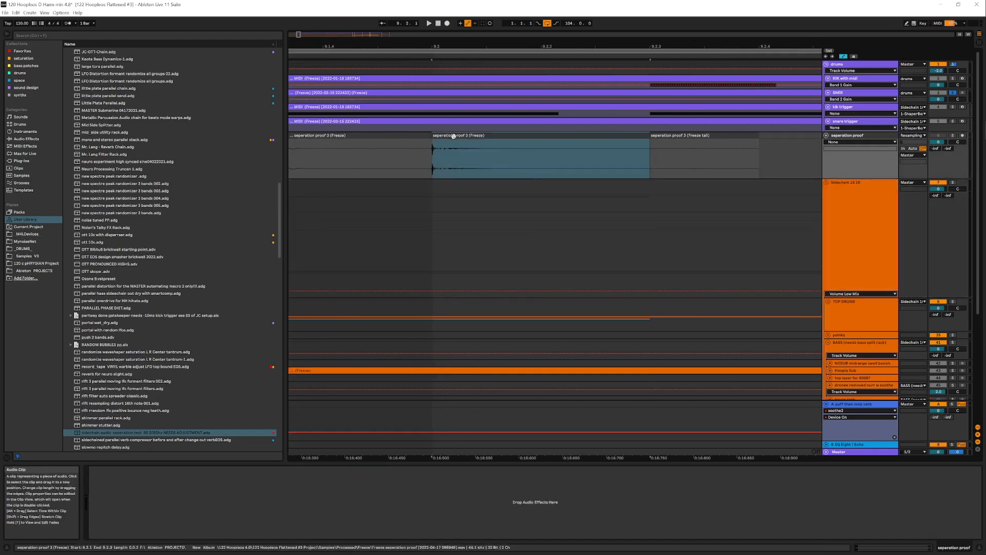
{"action": "left_click", "coordinate": [874, 220]}
{"action": "left_click", "coordinate": [876, 173]}
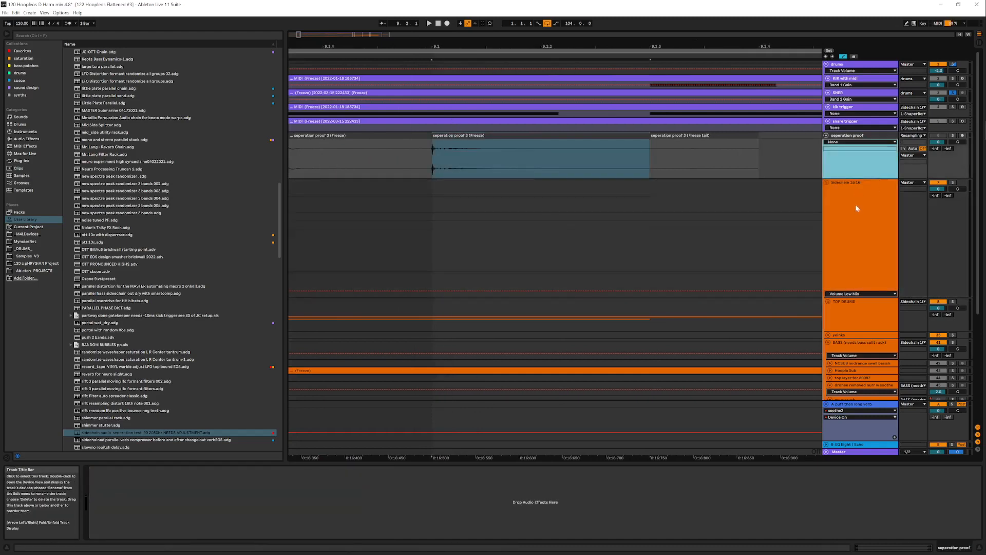
{"action": "left_click", "coordinate": [864, 201]}
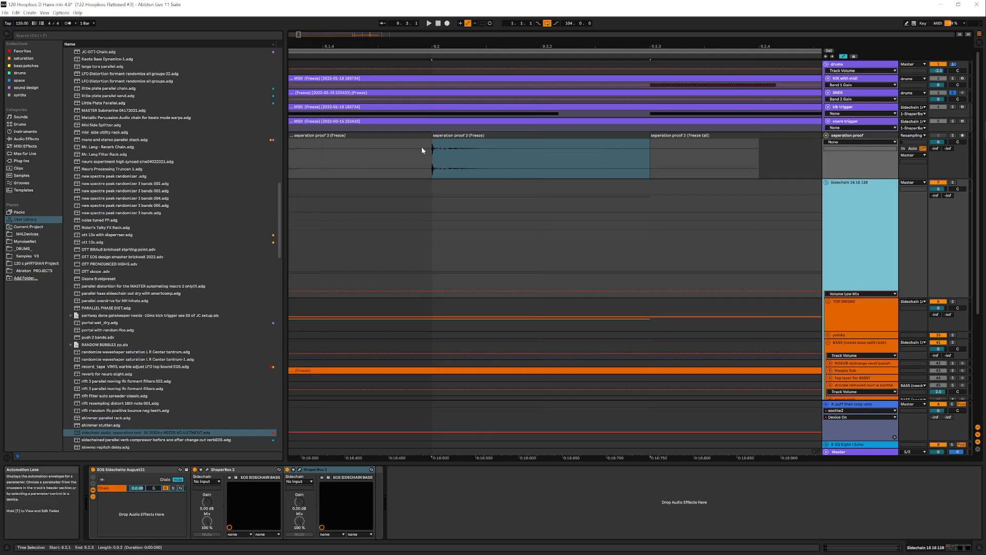
Set the fixed grid to 1/32, select the short transient opening the third kick clip and examine its length
{"action": "left_click", "coordinate": [454, 160]}
{"action": "right_click", "coordinate": [454, 160]}
{"action": "left_click", "coordinate": [524, 245]}
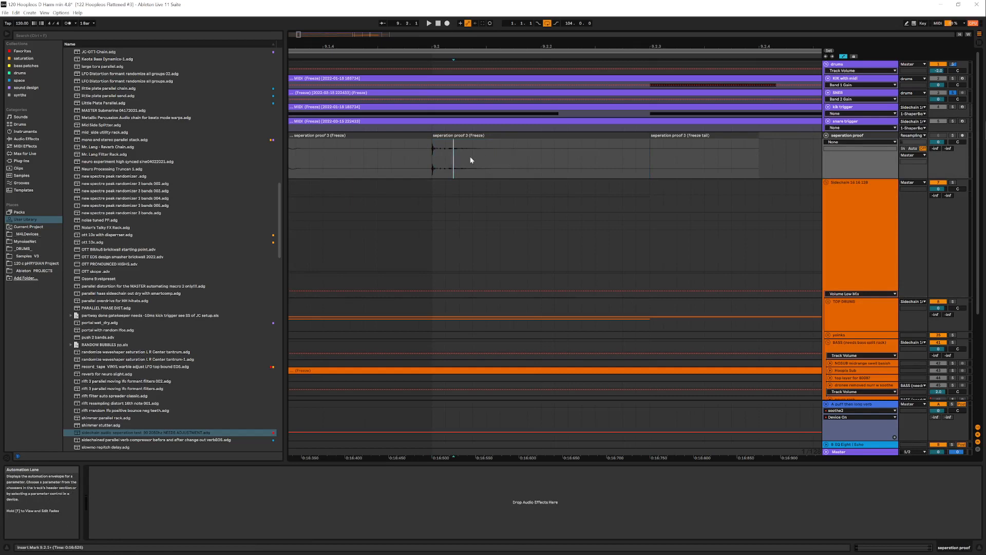
{"action": "left_click_drag", "start_coordinate": [448, 158], "coordinate": [434, 162]}
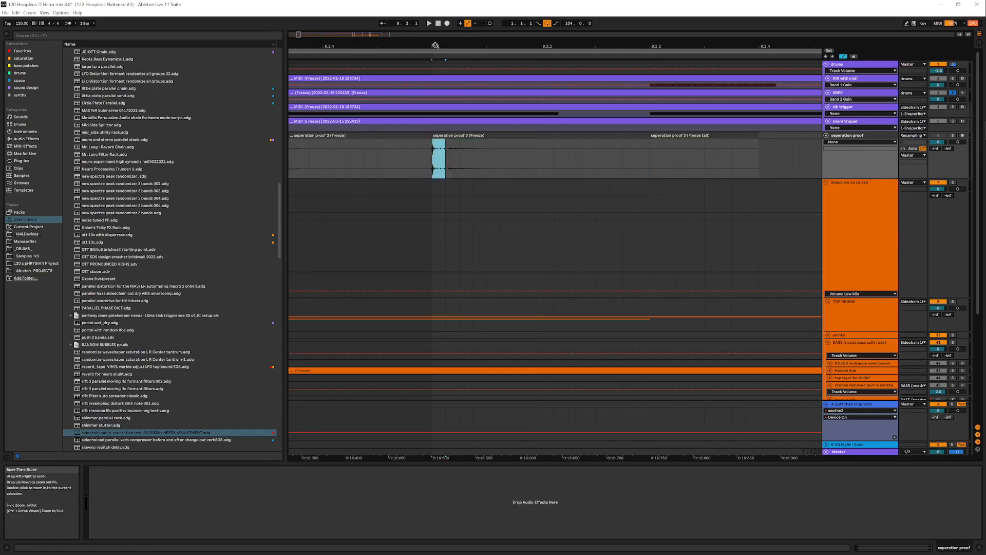
{"action": "scroll", "coordinate": [434, 69], "scroll_direction": "up", "scroll_amount": 5}
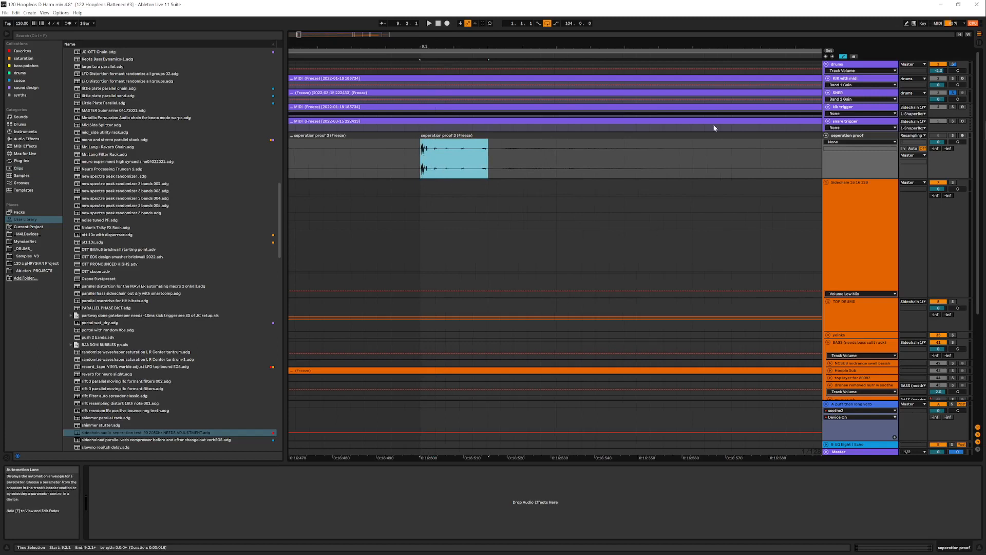
{"action": "left_click_drag", "start_coordinate": [434, 47], "coordinate": [517, 52]}
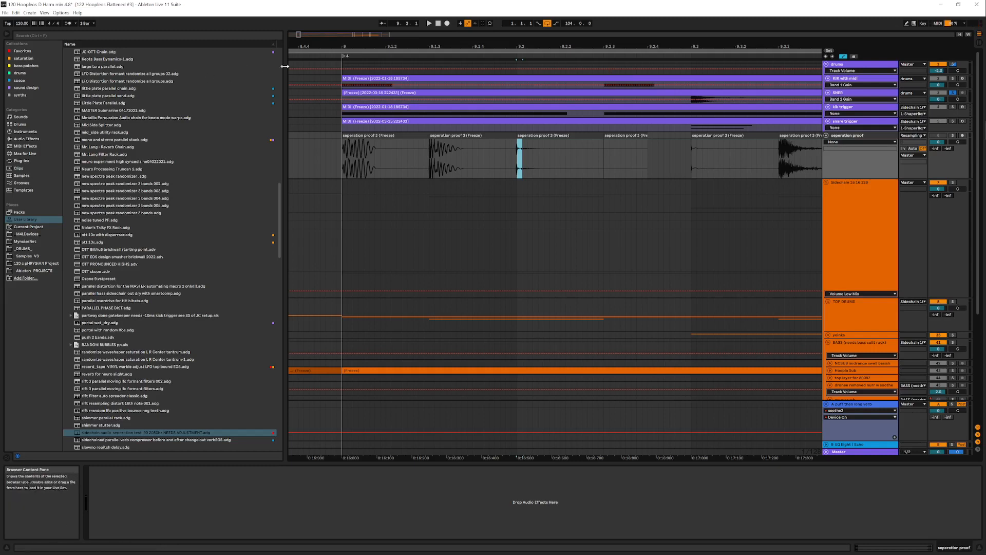
{"action": "left_click_drag", "start_coordinate": [439, 47], "coordinate": [550, 150]}
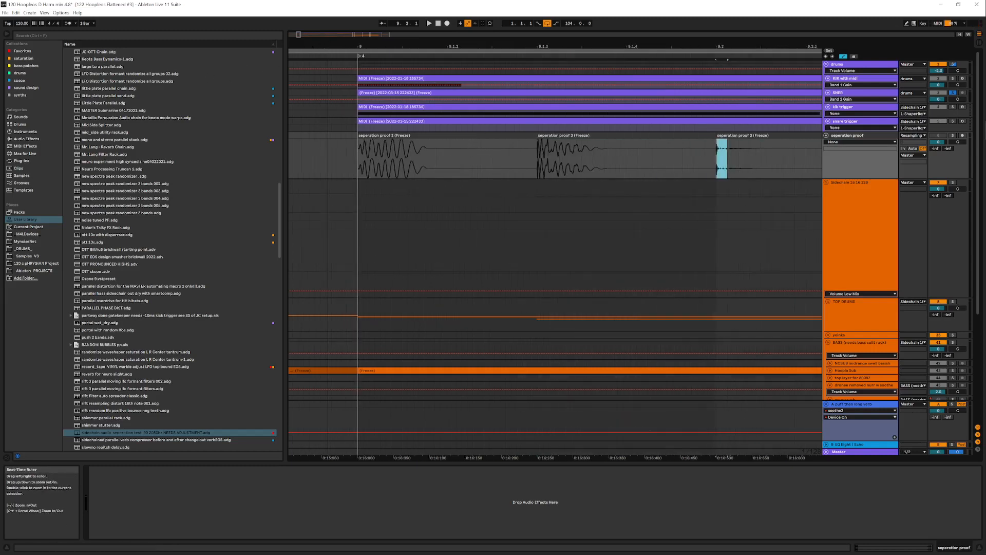
Open the sidechain track's first ShaperBox below the flattened kick clips and set the fixed grid to 1/16
{"action": "left_click", "coordinate": [857, 152]}
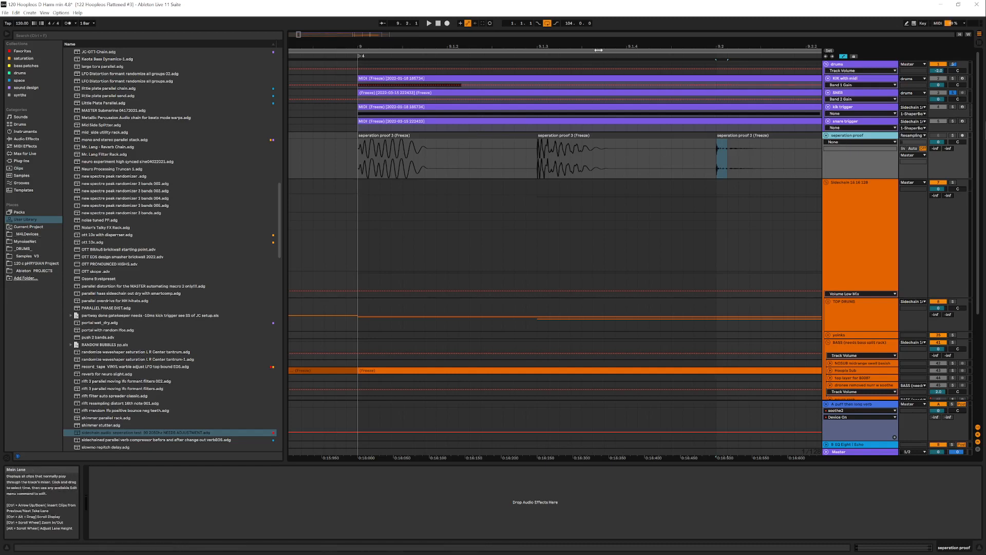
{"action": "left_click", "coordinate": [834, 229]}
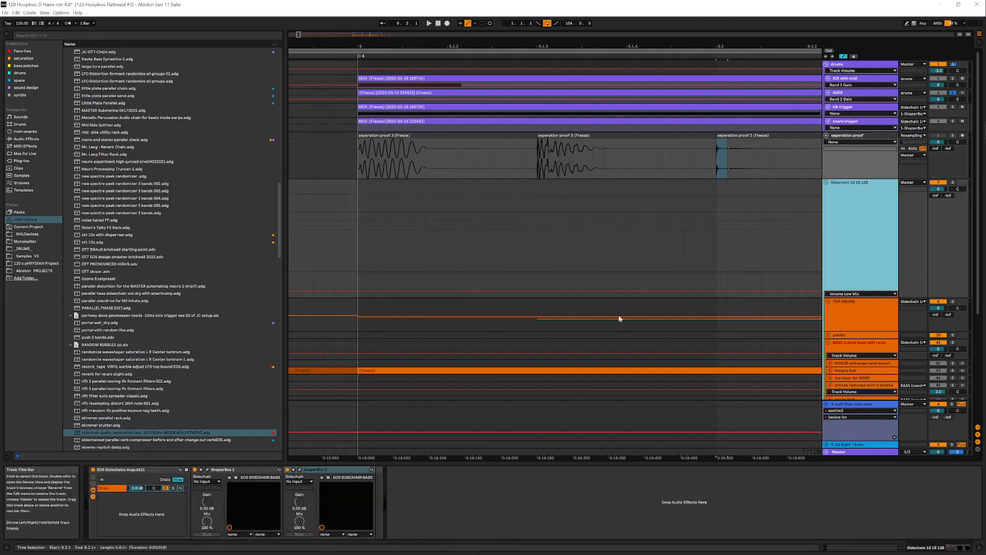
{"action": "left_click", "coordinate": [206, 469]}
{"action": "left_click_drag", "start_coordinate": [115, 51], "coordinate": [397, 228]}
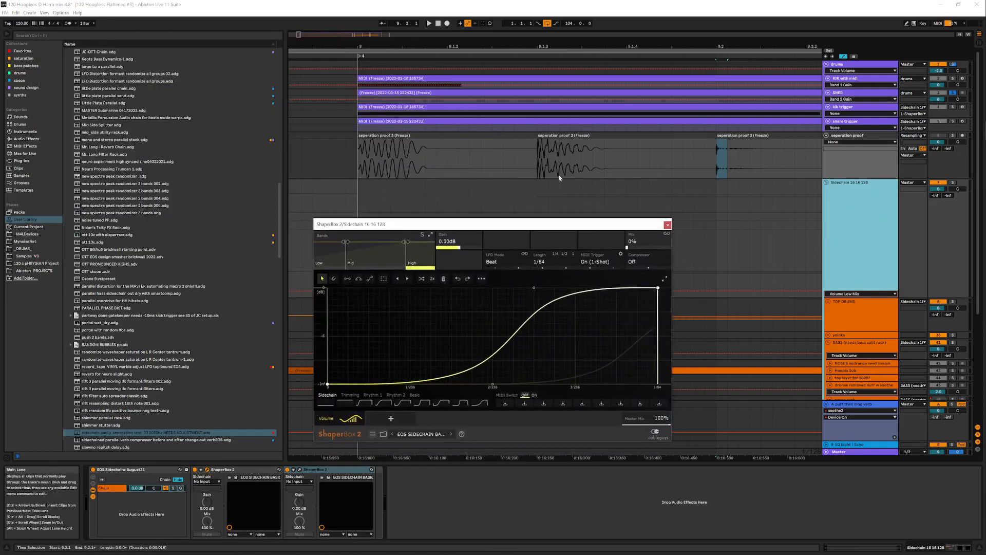
{"action": "right_click", "coordinate": [392, 165]}
{"action": "left_click", "coordinate": [445, 251]}
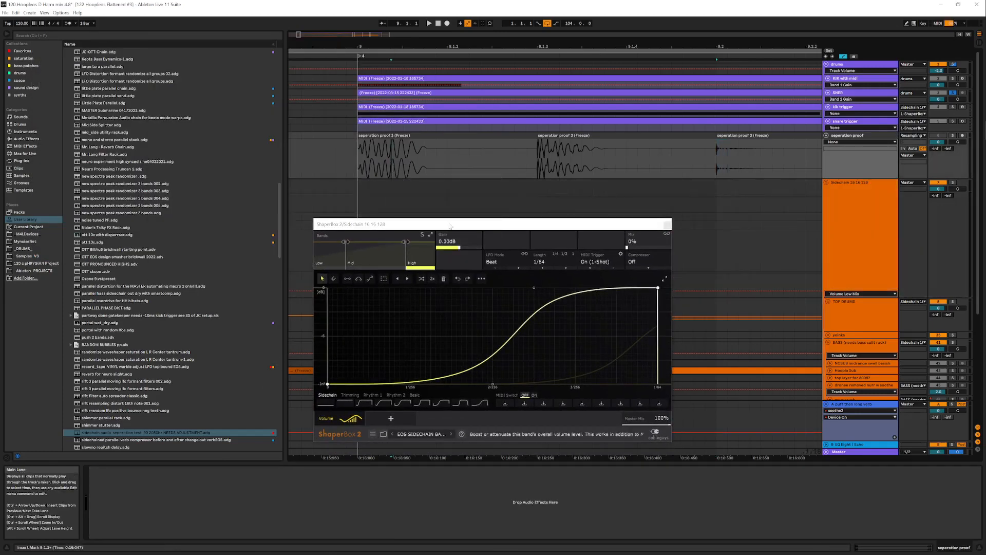
Set ShaperBox's volume LFO length to 1/16 for the low and mid bands and 1/128 for the high band
{"action": "left_click", "coordinate": [326, 250]}
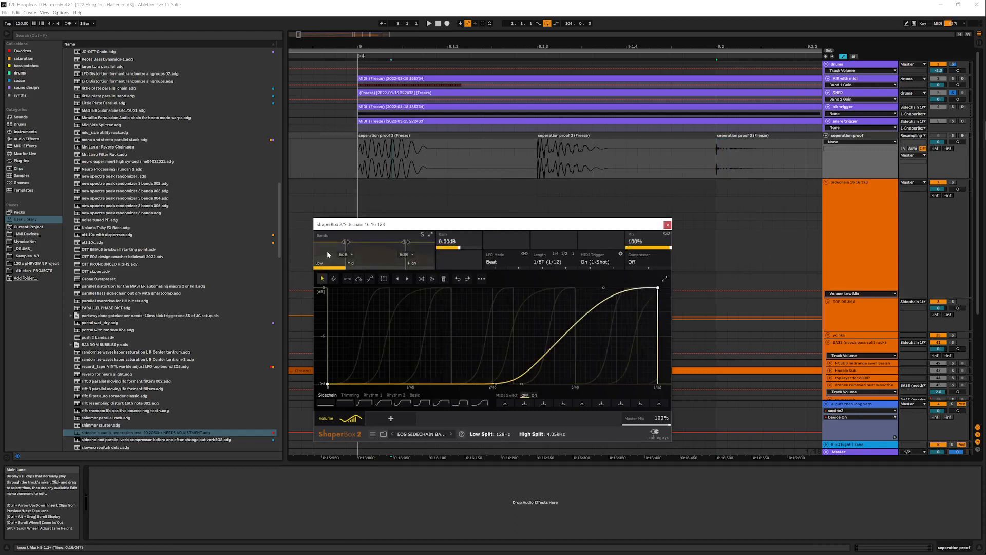
{"action": "left_click", "coordinate": [548, 262]}
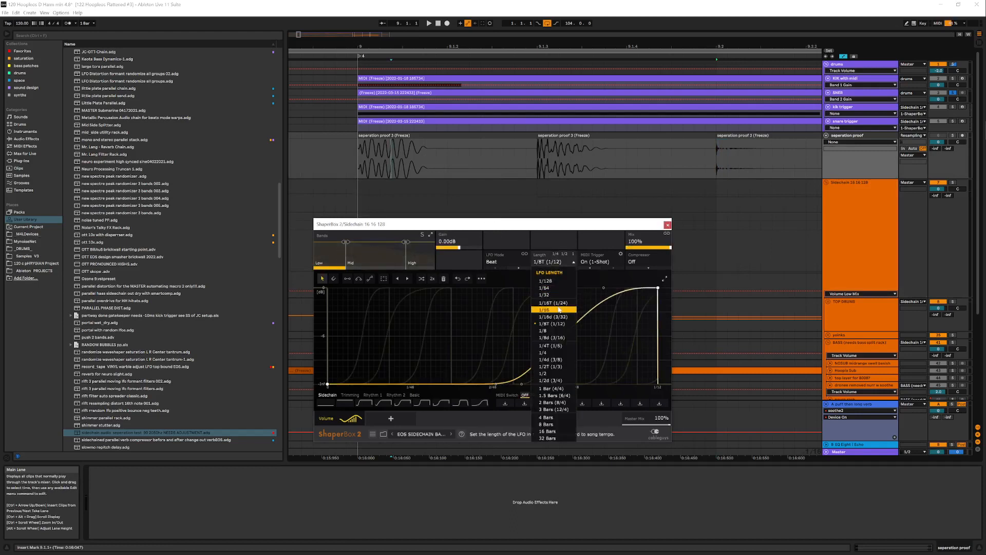
{"action": "left_click", "coordinate": [558, 304]}
{"action": "left_click", "coordinate": [378, 251]}
{"action": "left_click", "coordinate": [534, 262]}
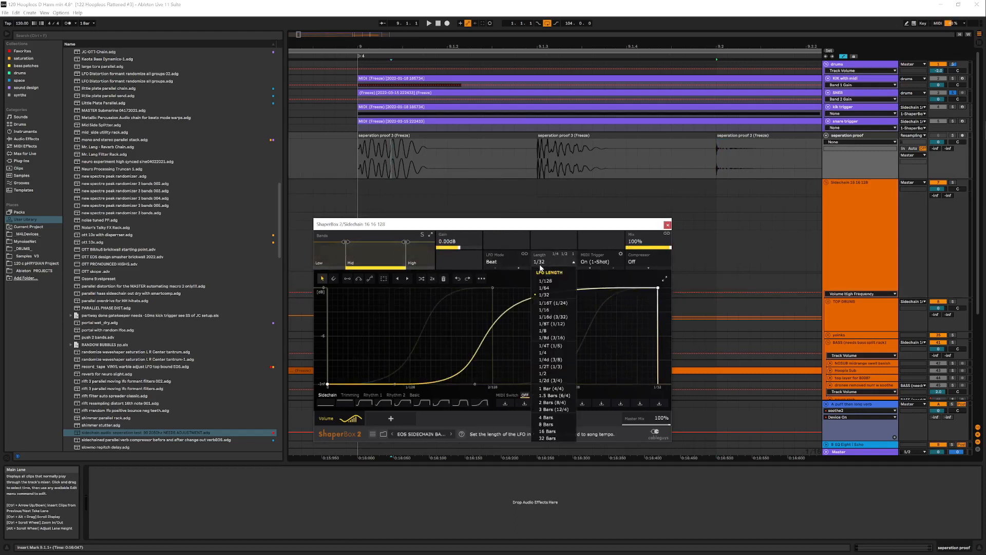
{"action": "left_click", "coordinate": [552, 310]}
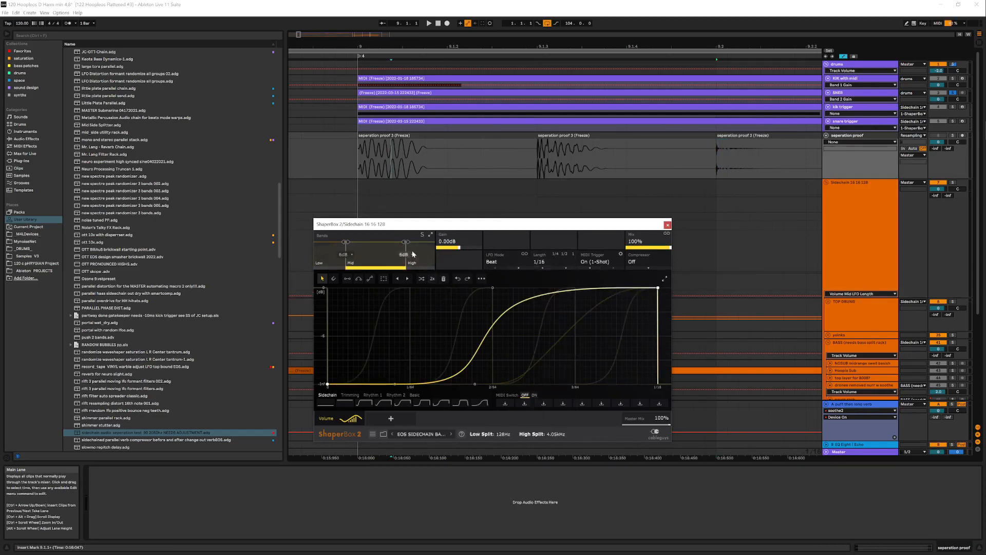
{"action": "left_click", "coordinate": [413, 254]}
{"action": "left_click", "coordinate": [550, 261]}
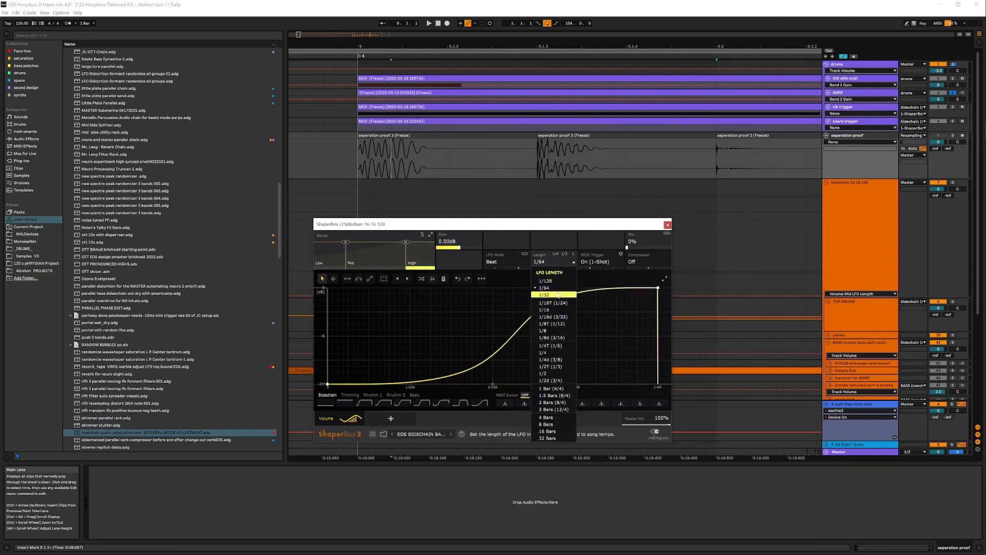
{"action": "left_click", "coordinate": [546, 281]}
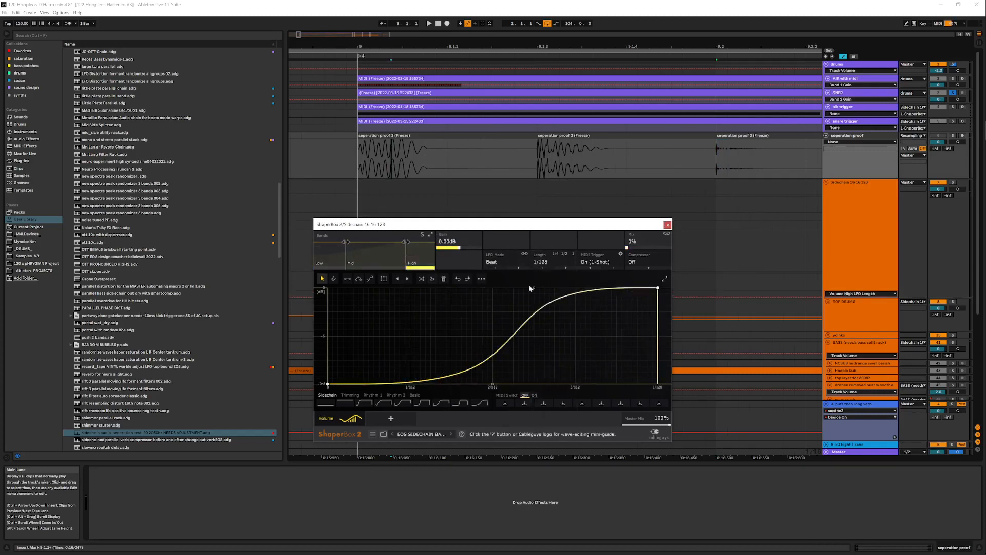
Show ShaperBox's low band curve and place the insert marker at 9.1.2 in the first kick clip using the 1/16 grid
{"action": "left_click", "coordinate": [416, 138]}
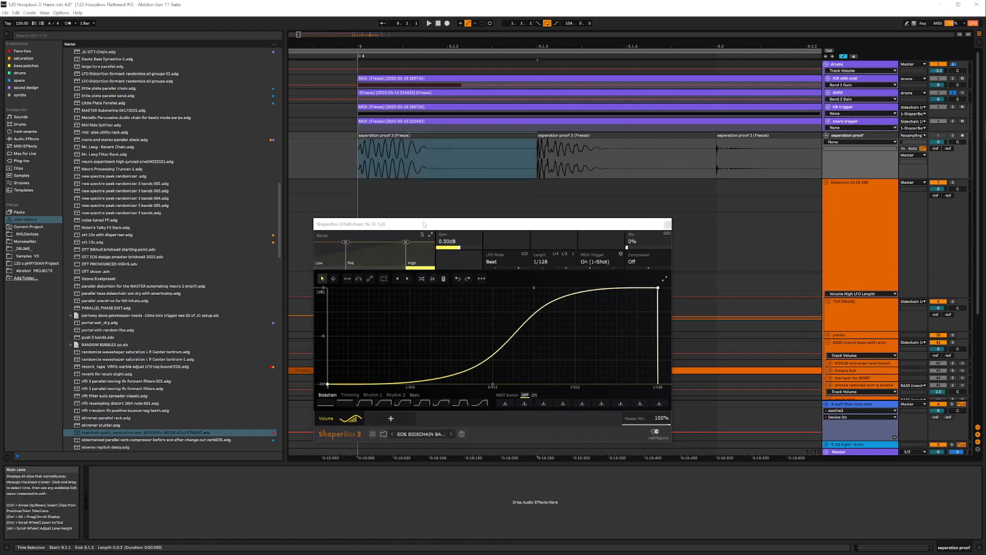
{"action": "left_click_drag", "start_coordinate": [402, 224], "coordinate": [427, 221]}
{"action": "left_click", "coordinate": [354, 252]}
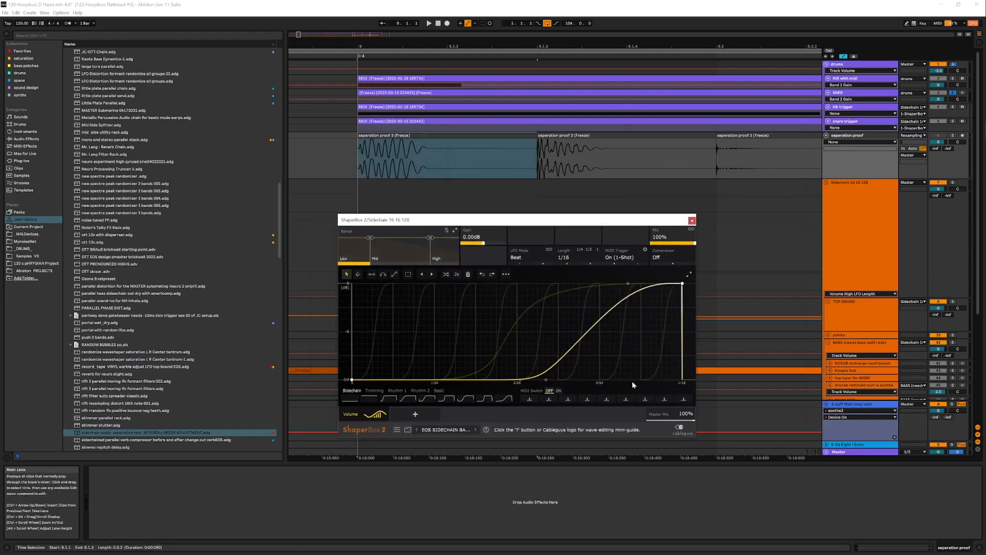
{"action": "right_click", "coordinate": [522, 174]}
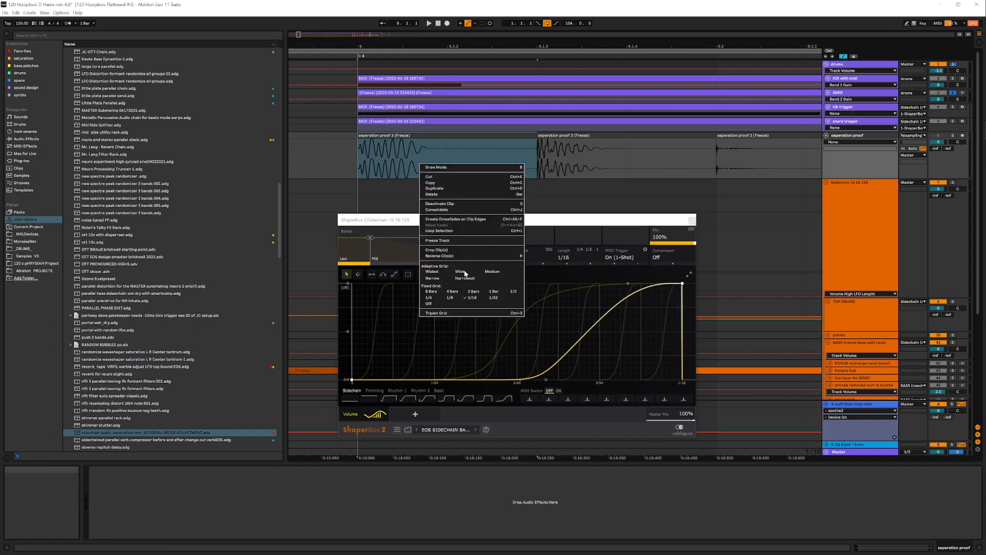
{"action": "left_click", "coordinate": [473, 301]}
{"action": "left_click", "coordinate": [413, 158]}
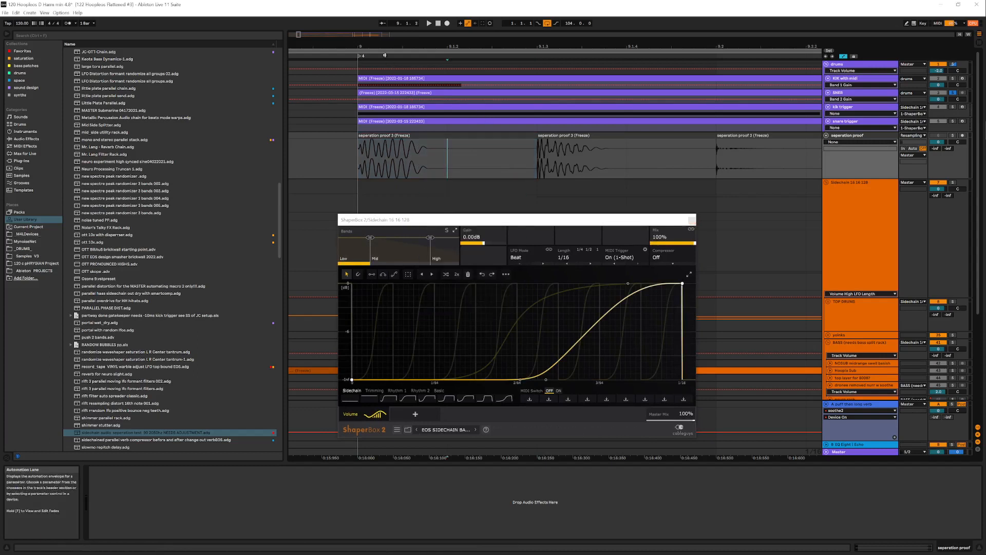
{"action": "mouse_move", "coordinate": [385, 47]}
{"action": "left_mouse_down"}
{"action": "mouse_move", "coordinate": [386, 64]}
{"action": "mouse_move", "coordinate": [469, 75]}
{"action": "mouse_move", "coordinate": [454, 82]}
{"action": "left_mouse_up"}
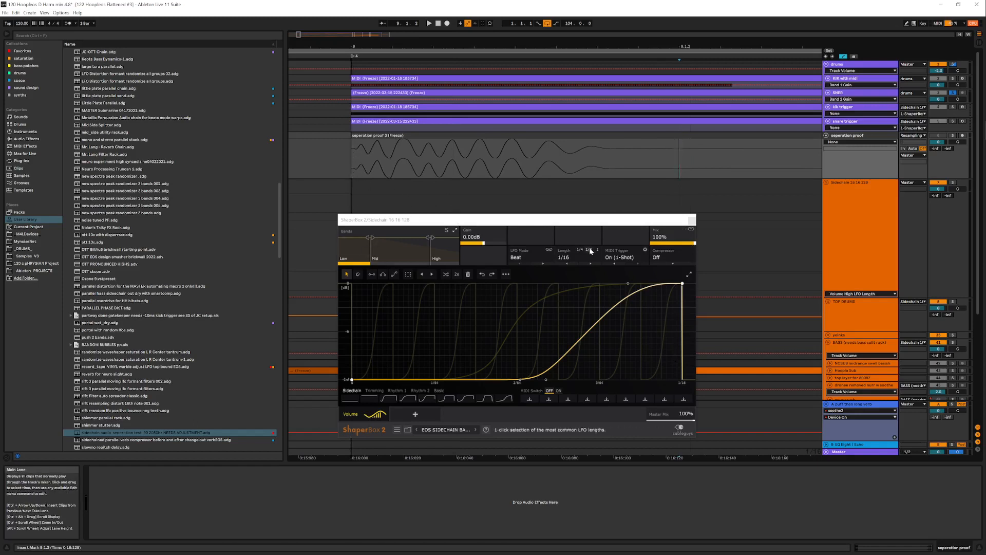
Reshape the low band's volume curve to rise earlier and more steeply, moving its upper curve point to about 2.45/64
{"action": "left_click_drag", "start_coordinate": [628, 283], "coordinate": [606, 284]}
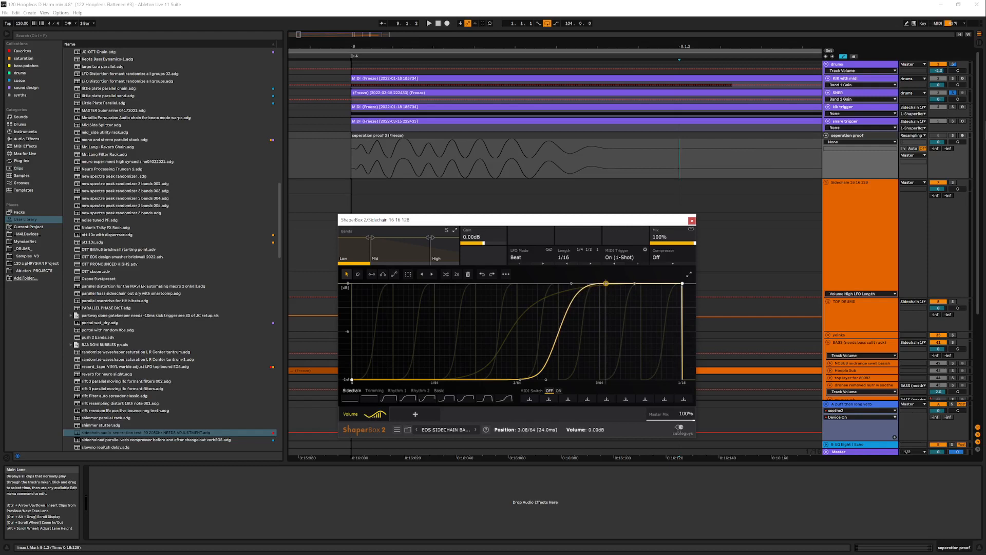
{"action": "left_click_drag", "start_coordinate": [606, 283], "coordinate": [554, 283]}
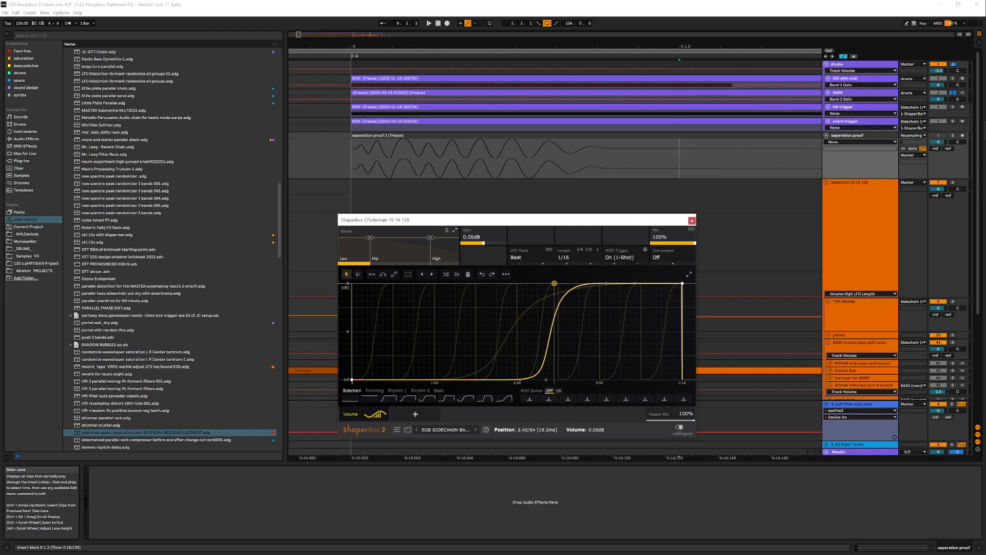
{"action": "left_click_drag", "start_coordinate": [547, 379], "coordinate": [470, 380]}
{"action": "double_click", "coordinate": [520, 380]}
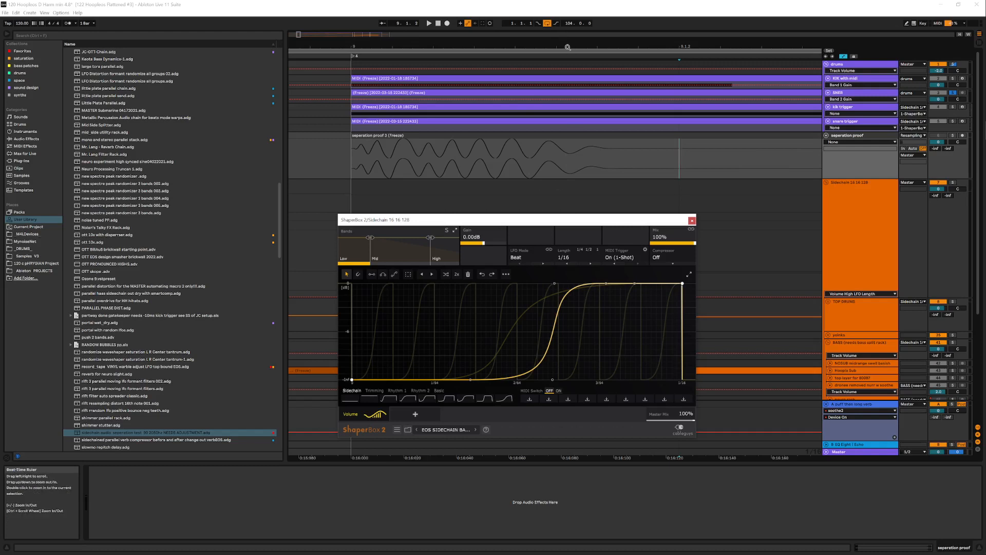
Show ShaperBox's mid band under the second kick clip and reshape its volume curve, with the lower point past 1/64 and the upper just before 2/64
{"action": "left_click_drag", "start_coordinate": [569, 44], "coordinate": [290, 46]}
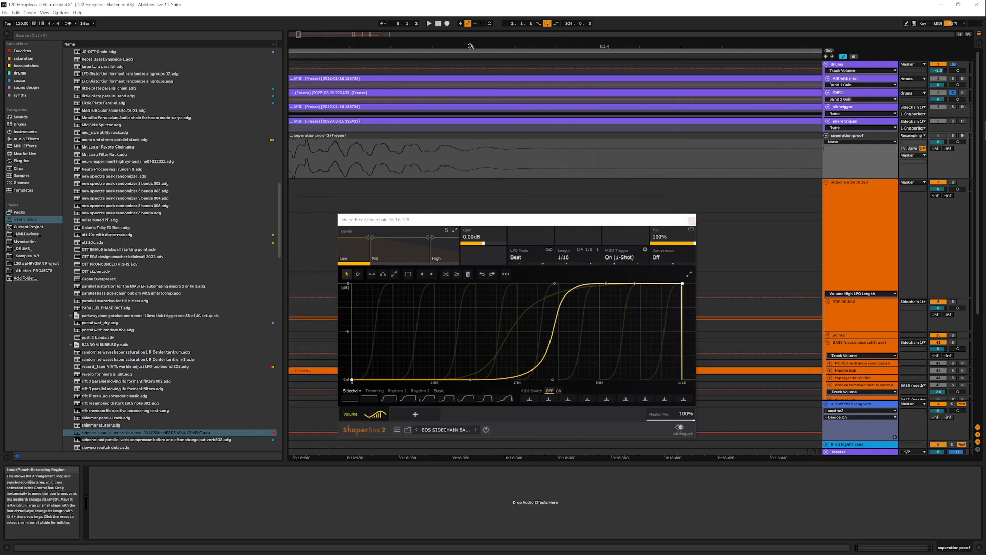
{"action": "left_click_drag", "start_coordinate": [417, 46], "coordinate": [504, 45]}
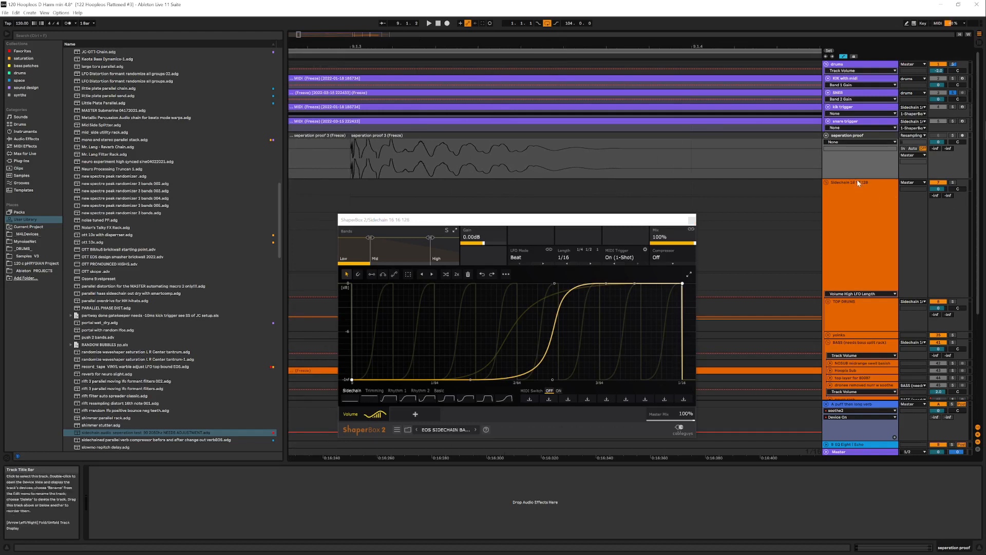
{"action": "left_click", "coordinate": [398, 247]}
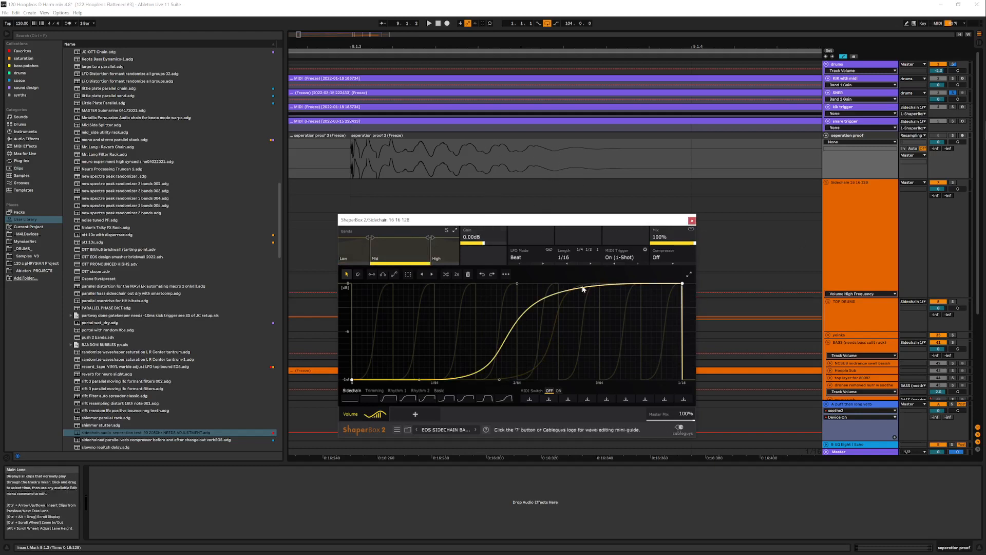
{"action": "left_click_drag", "start_coordinate": [565, 291], "coordinate": [500, 283]}
{"action": "left_click_drag", "start_coordinate": [499, 379], "coordinate": [456, 379]}
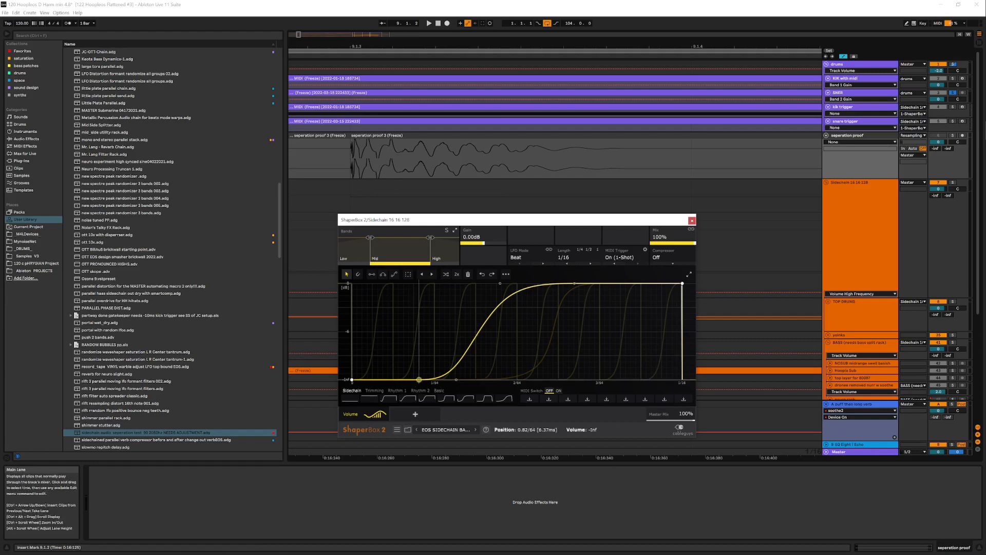
{"action": "left_click_drag", "start_coordinate": [419, 380], "coordinate": [457, 380]}
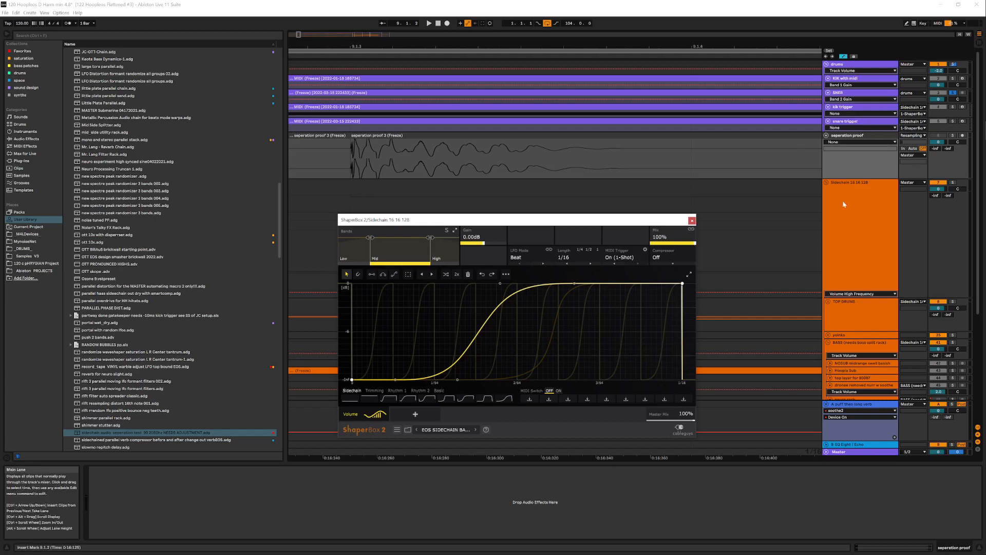
Fold the Sidechain 16 16 128 group and select it together with the drums group
{"action": "left_click", "coordinate": [862, 211]}
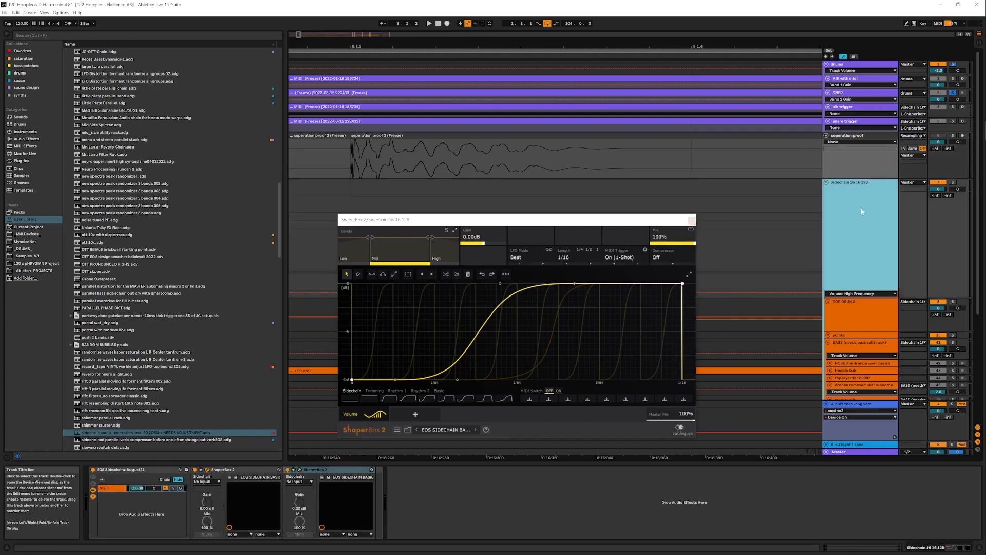
{"action": "left_click", "coordinate": [825, 183]}
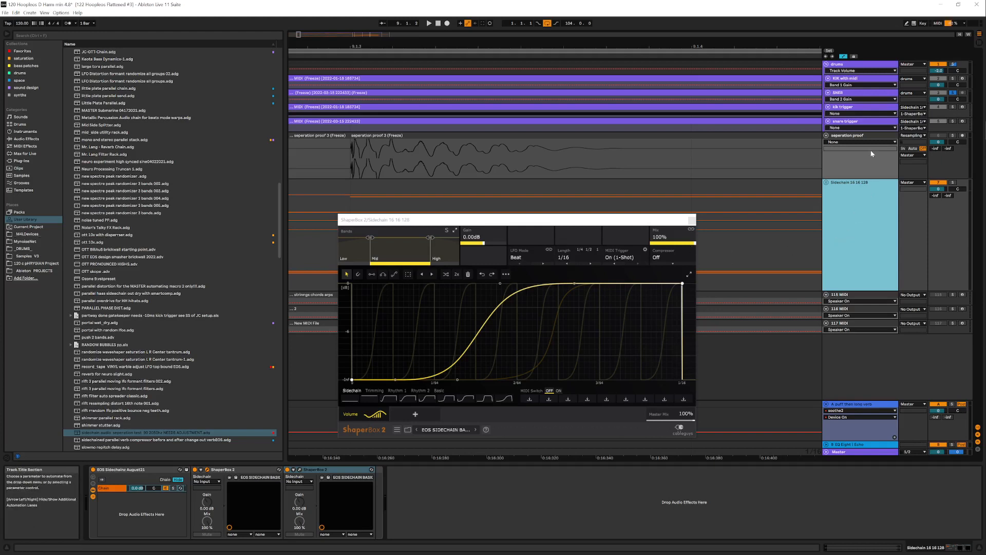
{"action": "left_click", "coordinate": [880, 184]}
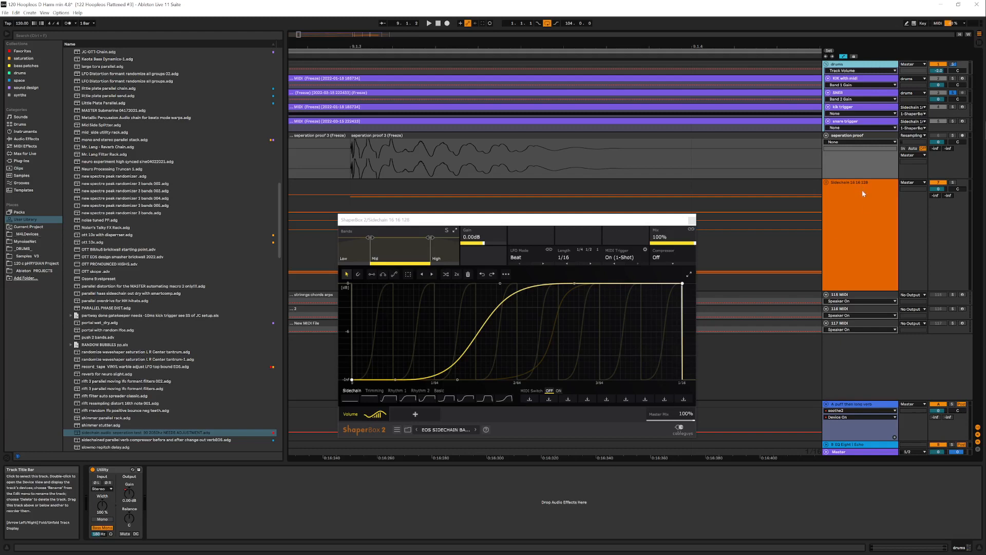
{"action": "left_click", "coordinate": [865, 209]}
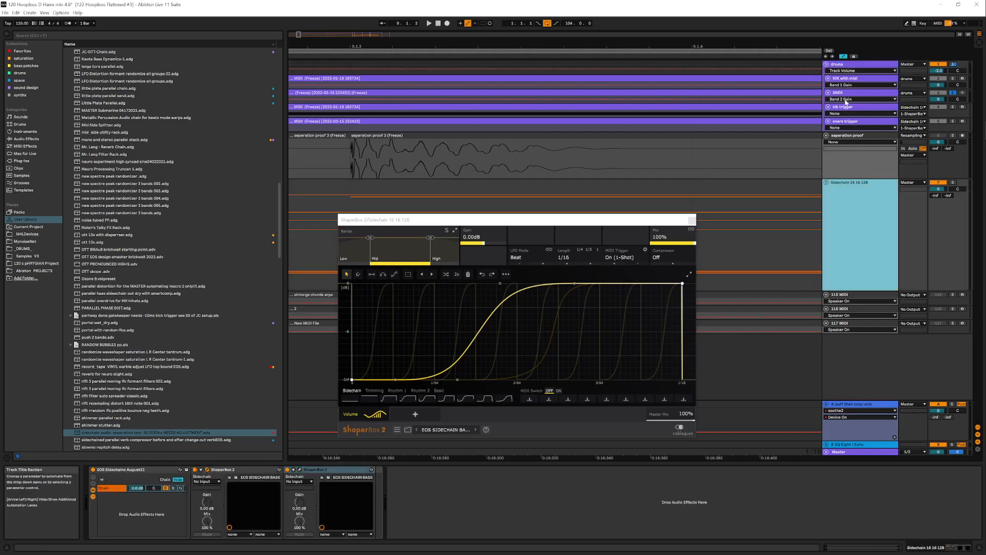
{"action": "left_click", "coordinate": [838, 65]}
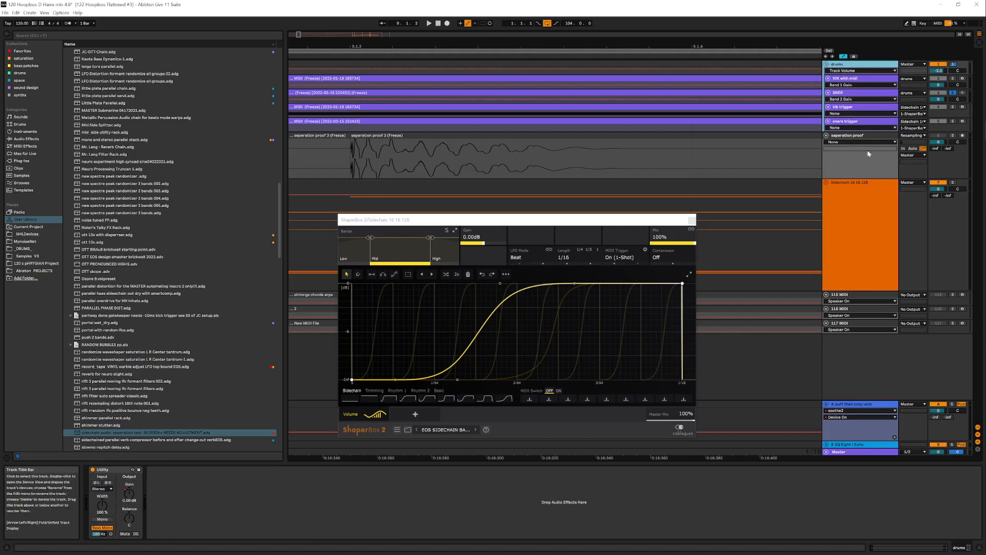
{"action": "left_click", "coordinate": [861, 219]}
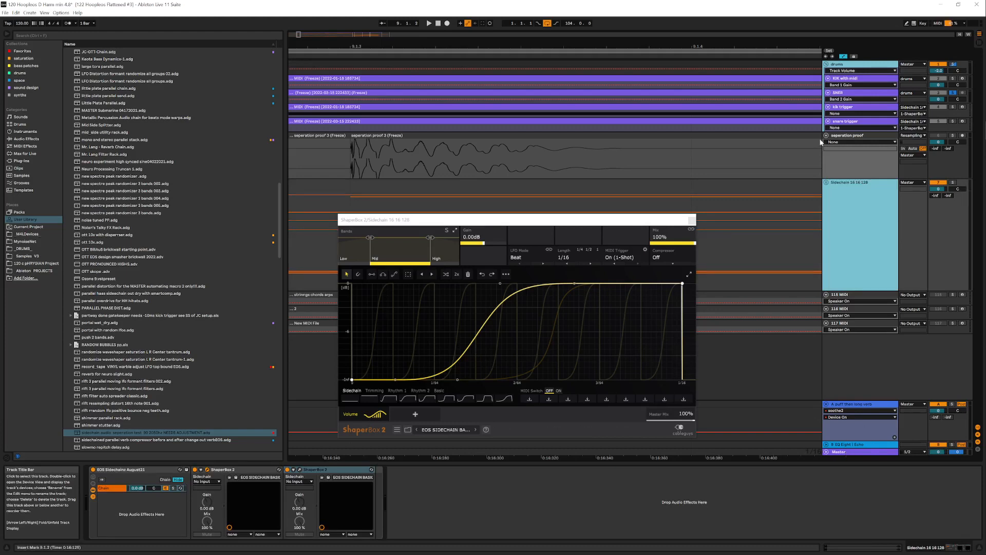
Solo the drums and Sidechain 16 16 128 groups together, and clear both solos
{"action": "left_click", "coordinate": [952, 64]}
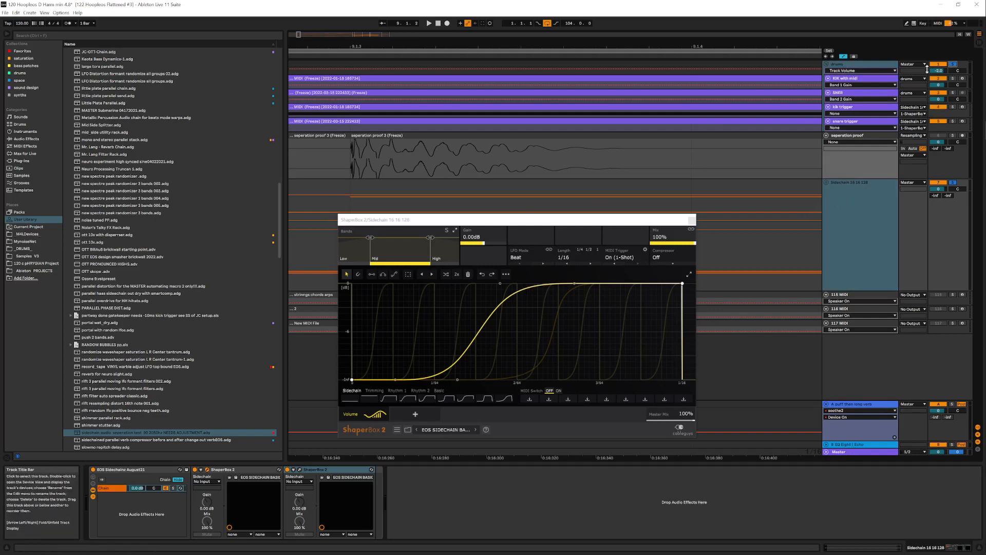
{"action": "left_click", "coordinate": [953, 182]}
{"action": "left_click", "coordinate": [953, 182]}
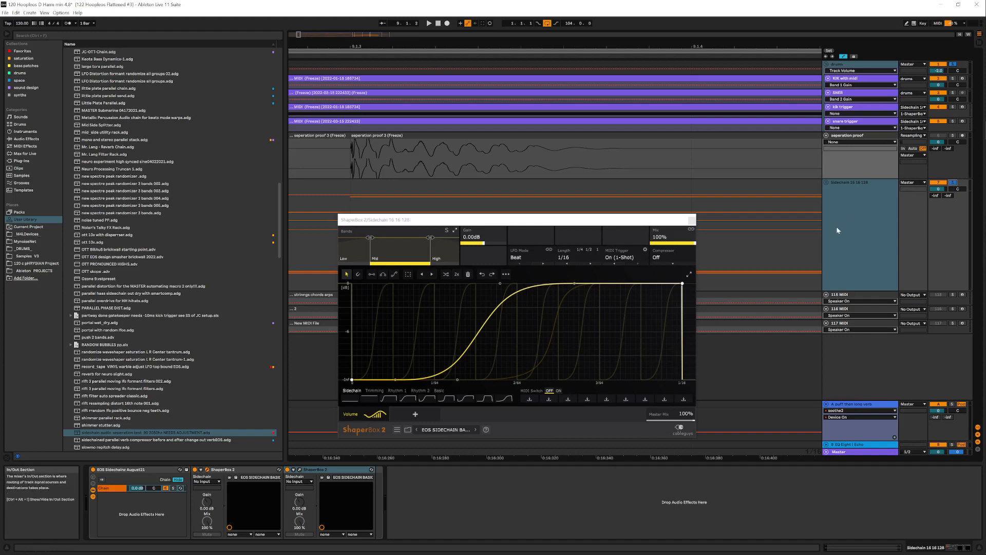
{"action": "left_click", "coordinate": [871, 232]}
{"action": "left_click", "coordinate": [947, 241]}
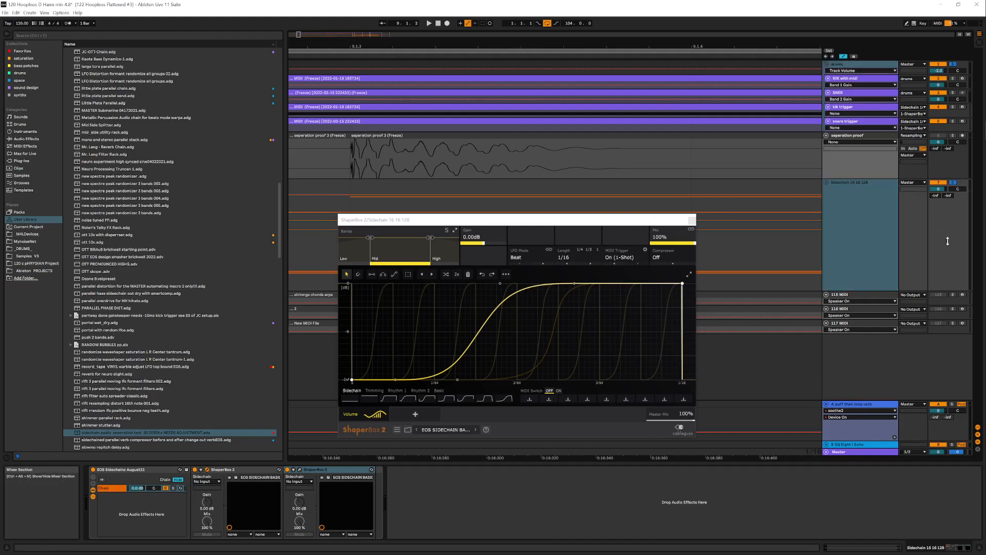
{"action": "left_click", "coordinate": [864, 230]}
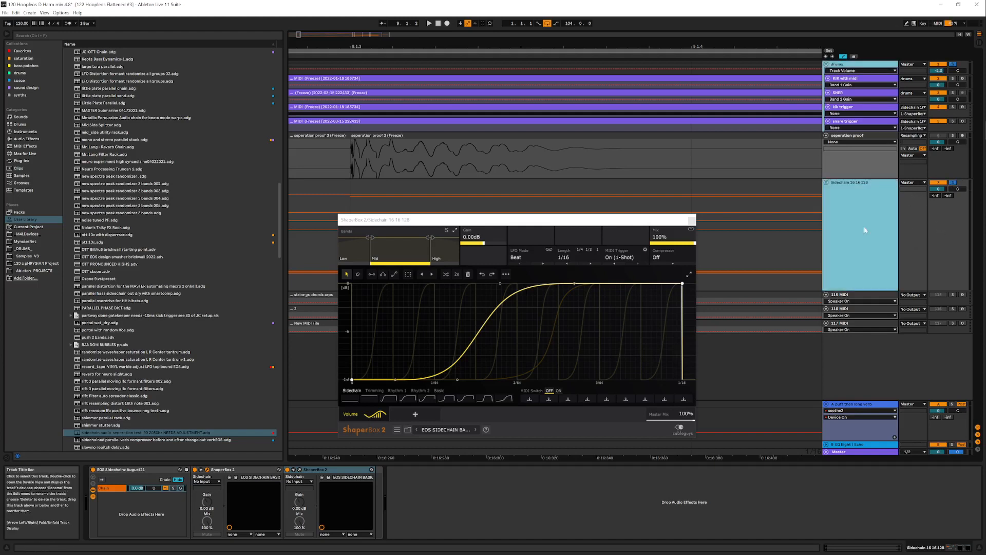
{"action": "left_click", "coordinate": [953, 183]}
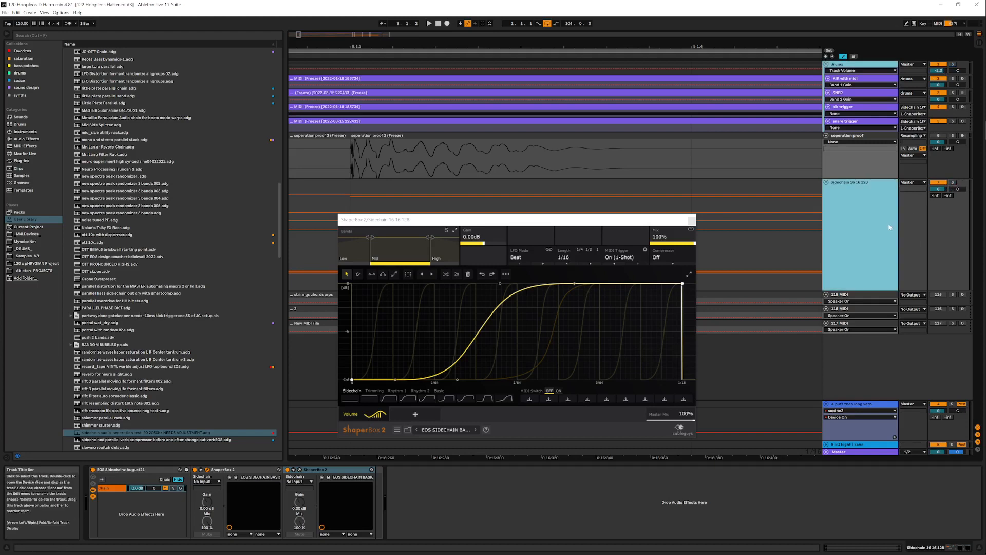
Solo the Sidechain 16 16 128 group alone, switch the solo to the drums group, and clear it
{"action": "left_click", "coordinate": [953, 182]}
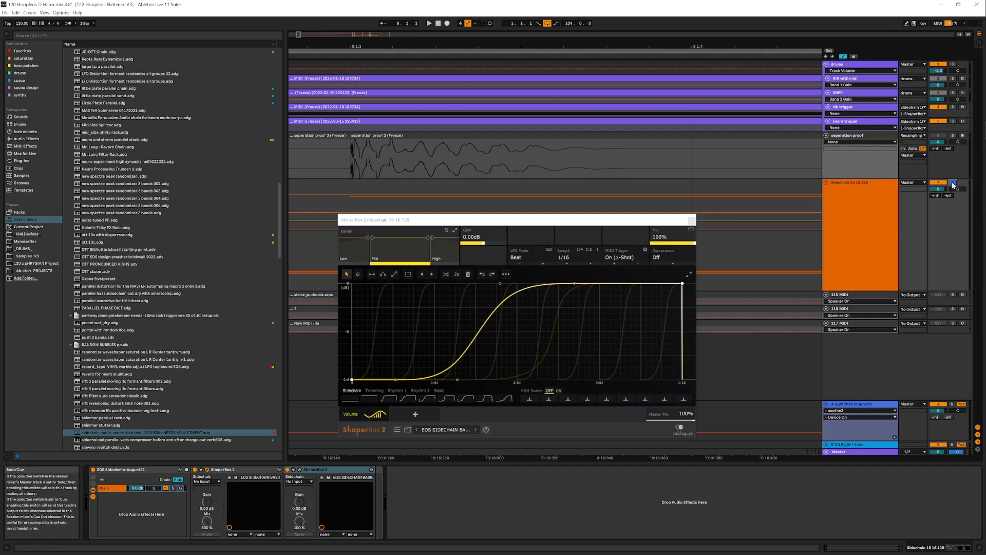
{"action": "left_click", "coordinate": [952, 65]}
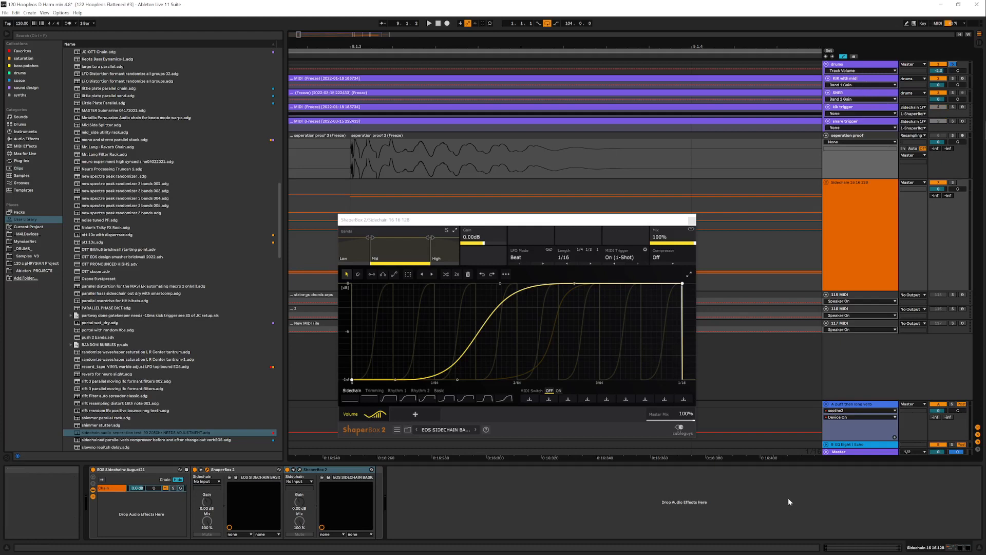
{"action": "left_click", "coordinate": [952, 65]}
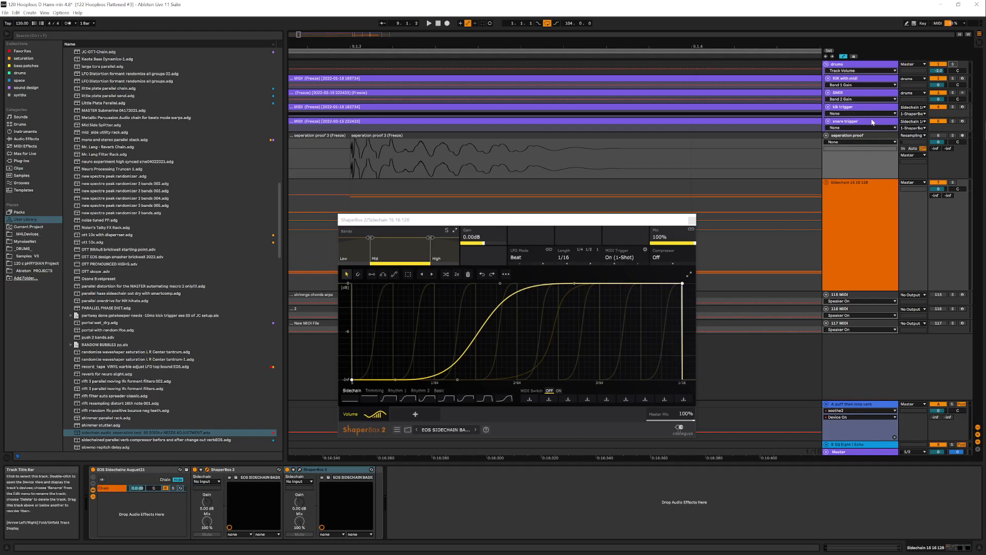
{"action": "left_click", "coordinate": [862, 64]}
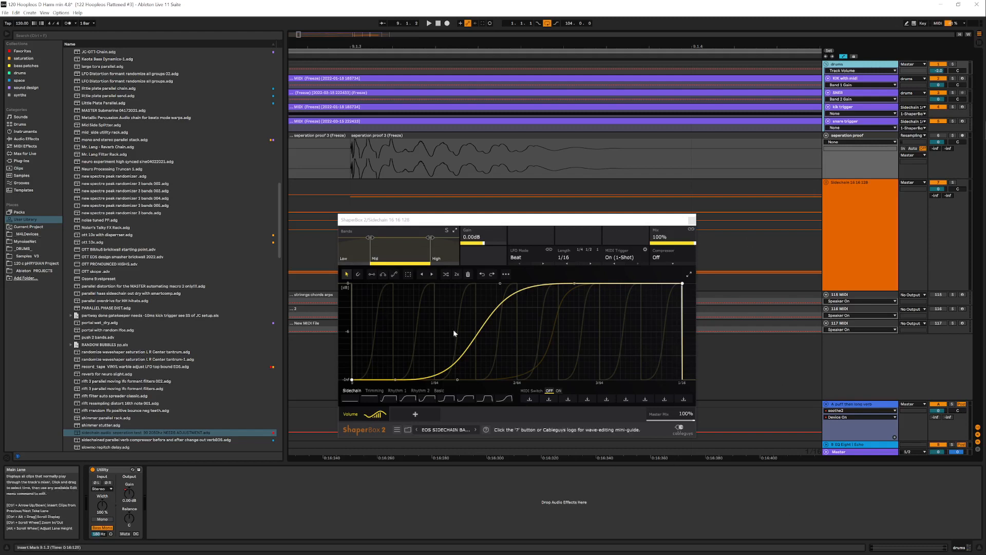
Place the insert marker at 9.2.2 in the third kick clip and show ShaperBox's high band curve
{"action": "left_click_drag", "start_coordinate": [412, 45], "coordinate": [40, 55]}
{"action": "left_click_drag", "start_coordinate": [364, 45], "coordinate": [290, 46]}
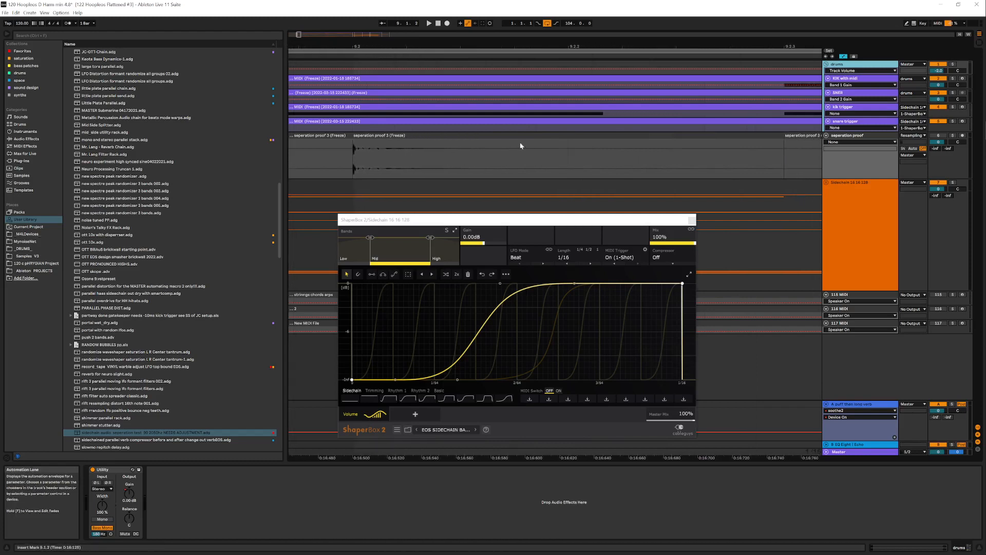
{"action": "right_click", "coordinate": [568, 154]}
{"action": "left_click", "coordinate": [577, 233]}
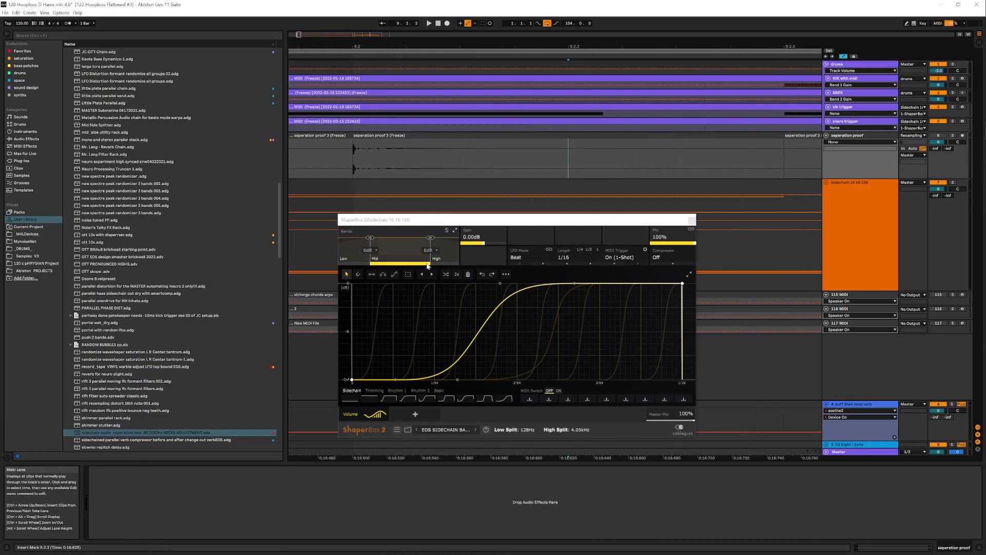
{"action": "left_click", "coordinate": [443, 251]}
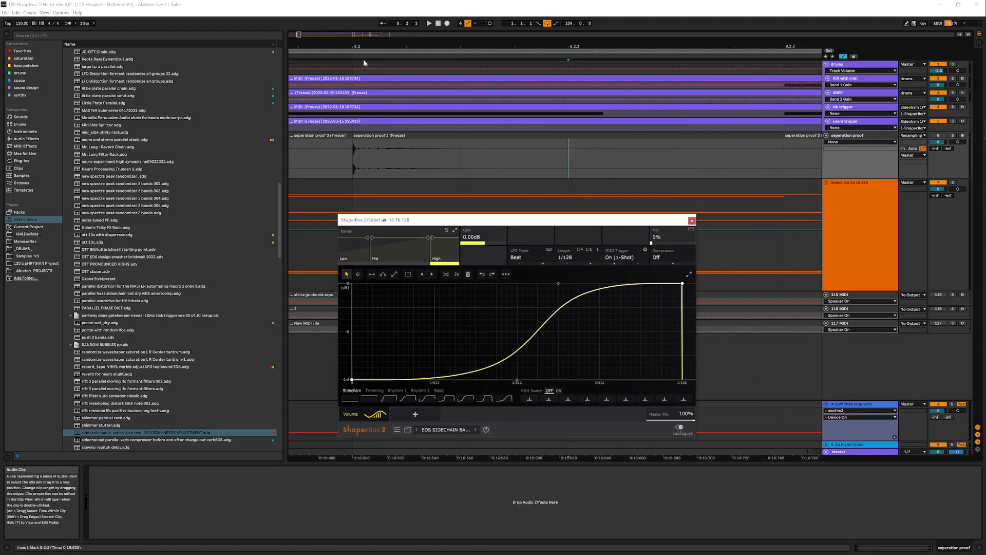
Set the fixed grid to 1/32 and move the insert marker one grid step past 9.2 to measure the high-band kick
{"action": "left_click_drag", "start_coordinate": [361, 46], "coordinate": [397, 43]}
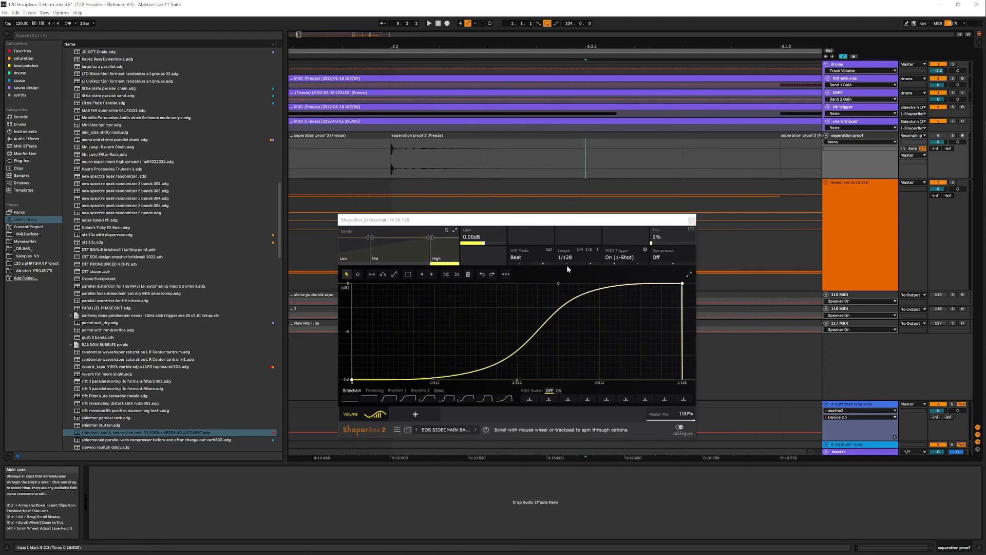
{"action": "right_click", "coordinate": [427, 156]}
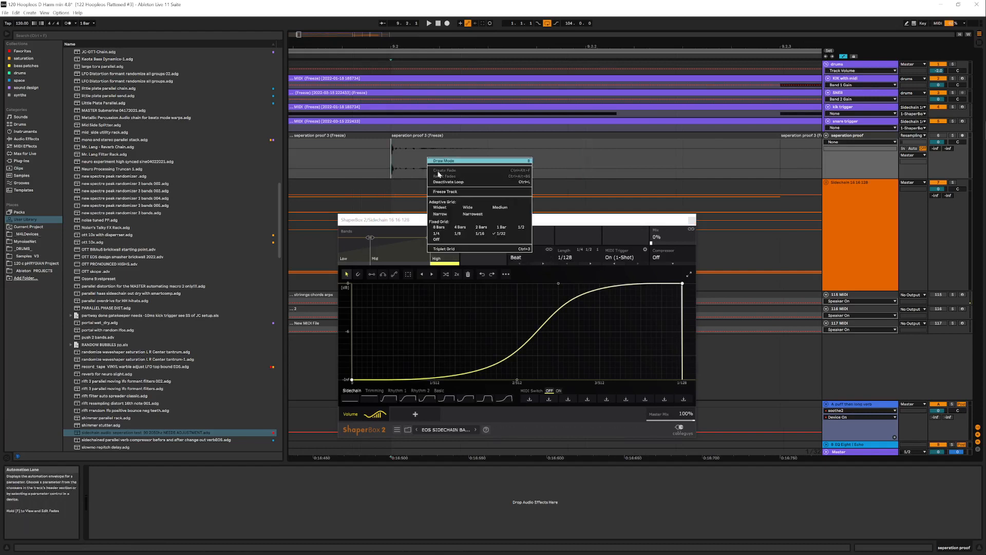
{"action": "left_click", "coordinate": [502, 233]}
{"action": "key", "text": "Right"}
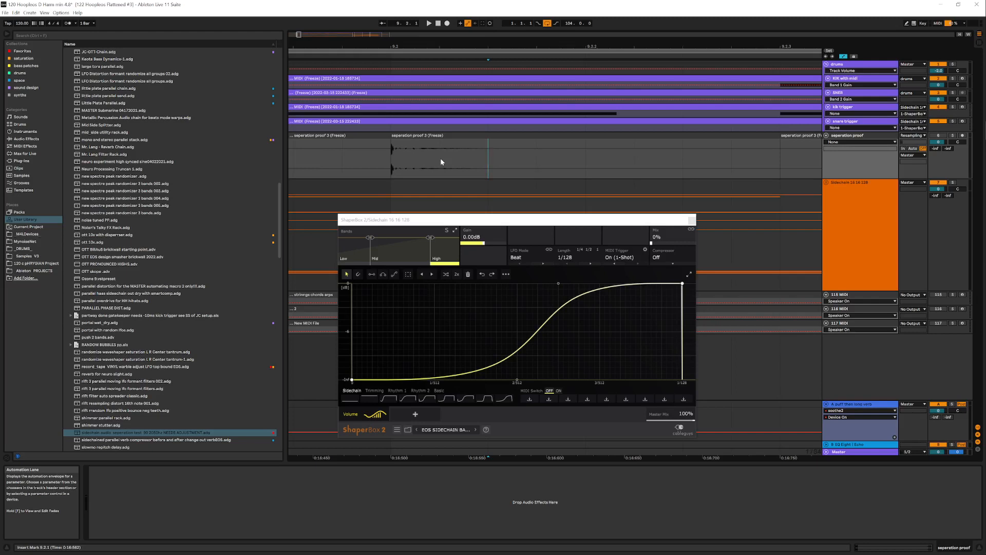
Reshape the high band's volume curve to rise much earlier, with the lower point at about 0.55/512 and the upper just before 1/512
{"action": "left_click_drag", "start_coordinate": [397, 47], "coordinate": [428, 131]}
{"action": "left_click_drag", "start_coordinate": [519, 380], "coordinate": [396, 380]}
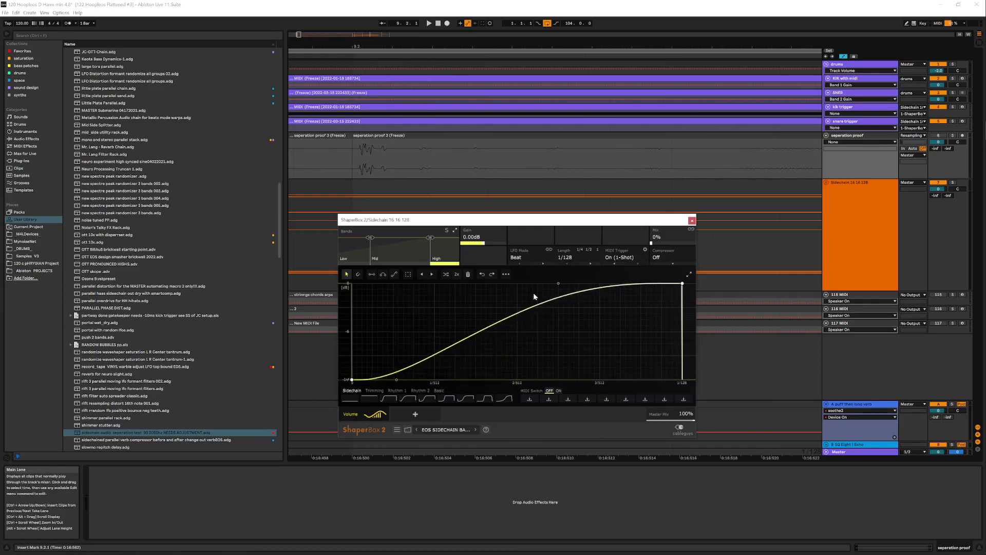
{"action": "left_click_drag", "start_coordinate": [558, 283], "coordinate": [421, 283]}
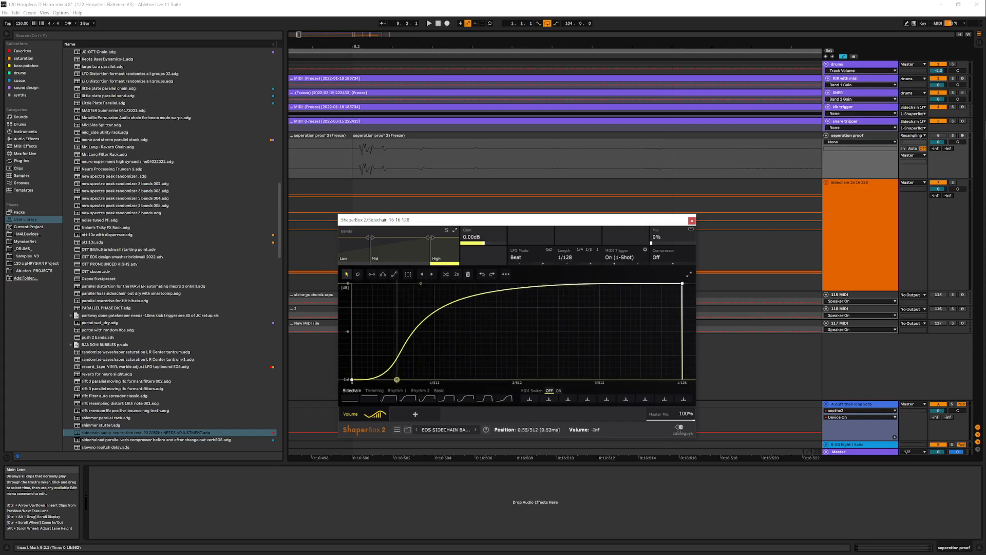
{"action": "left_click_drag", "start_coordinate": [396, 379], "coordinate": [399, 380]}
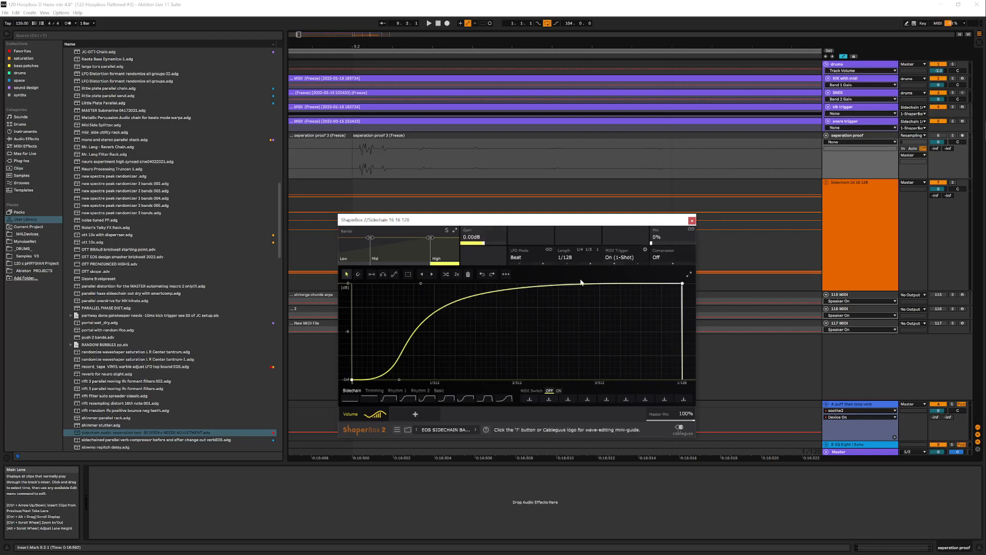
Examine the high-band kick waveform above the lowered ShaperBox window, close ShaperBox and return to the row of flattened clips from bar 9
{"action": "left_click_drag", "start_coordinate": [652, 220], "coordinate": [647, 242]}
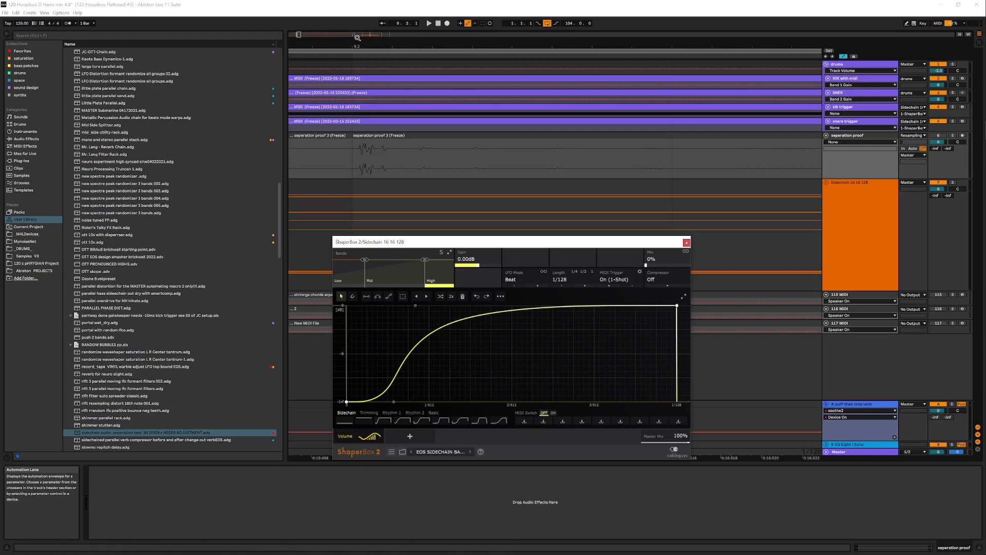
{"action": "left_click_drag", "start_coordinate": [363, 46], "coordinate": [363, 121]}
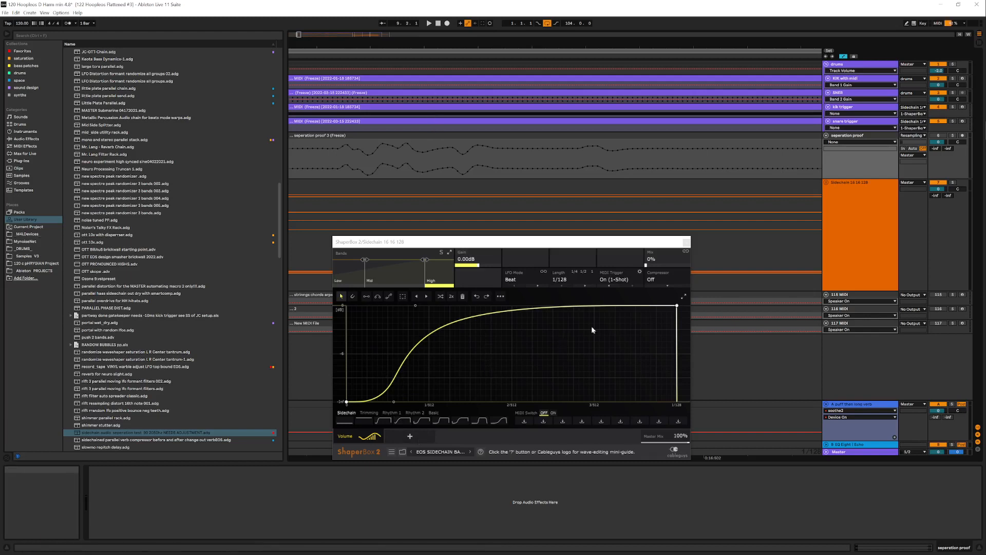
{"action": "left_click", "coordinate": [687, 243]}
{"action": "left_click_drag", "start_coordinate": [418, 44], "coordinate": [440, 3]}
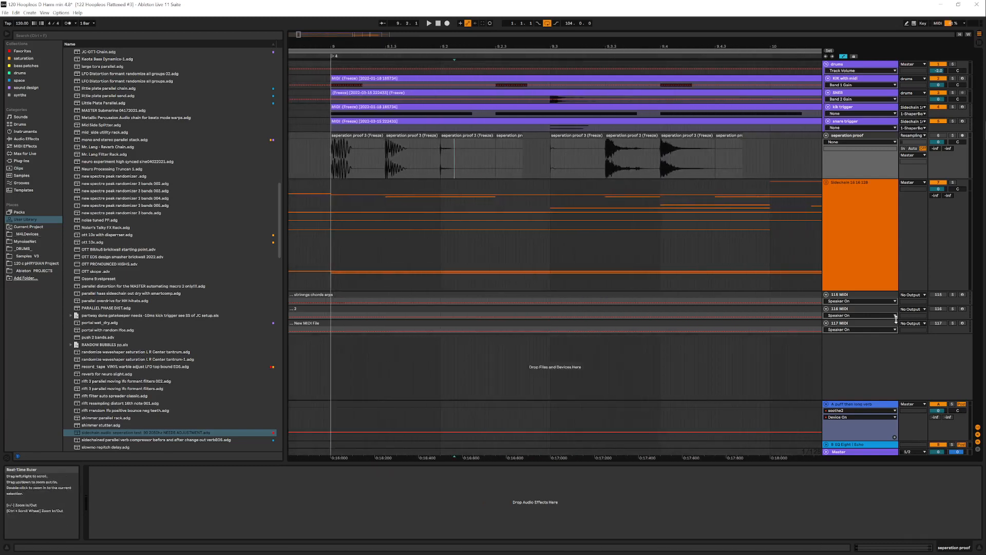
Enlarge the kick trigger and snare trigger tracks and select the kick trigger track's MIDI clip
{"action": "left_click_drag", "start_coordinate": [838, 120], "coordinate": [846, 157]}
{"action": "left_click", "coordinate": [845, 131]}
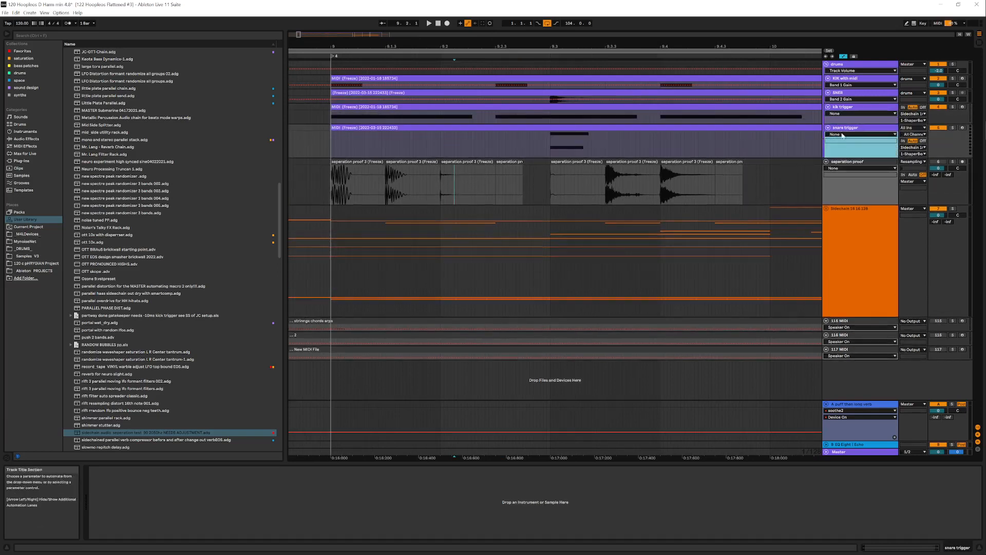
{"action": "left_click", "coordinate": [840, 107]}
{"action": "left_click_drag", "start_coordinate": [460, 38], "coordinate": [424, 43]}
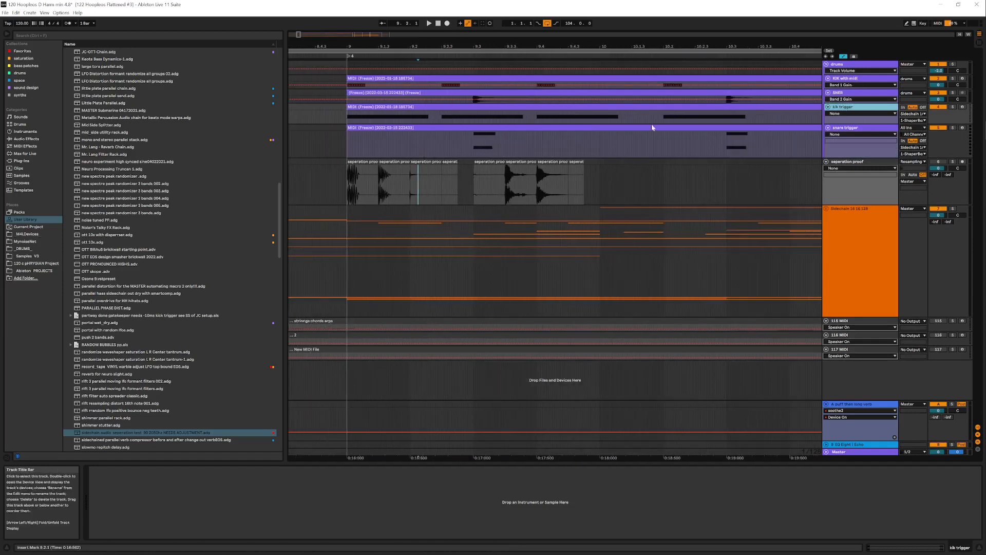
{"action": "left_click", "coordinate": [762, 107]}
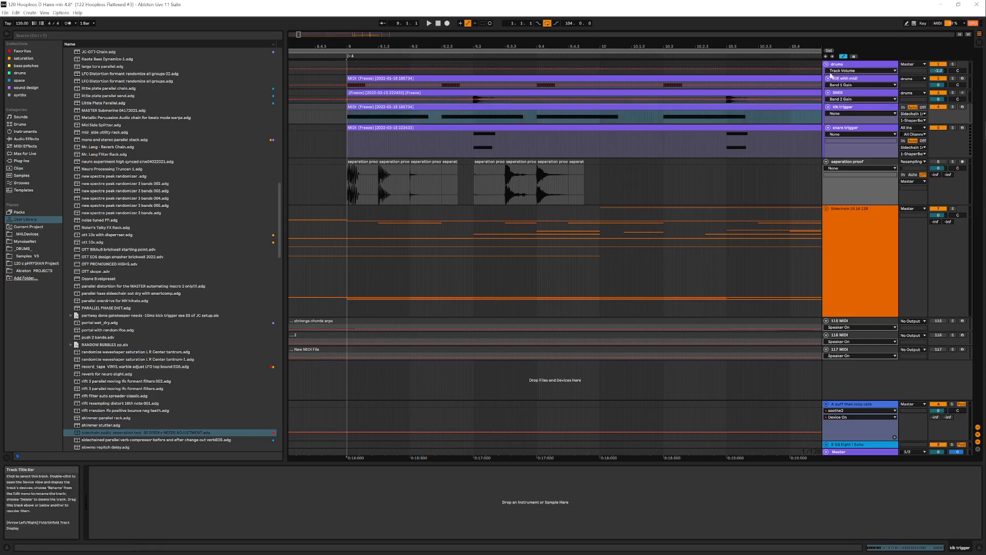
Delete the MIDI clip from the kick trigger track, set the track's monitoring to In and enlarge it
{"action": "left_click", "coordinate": [776, 109]}
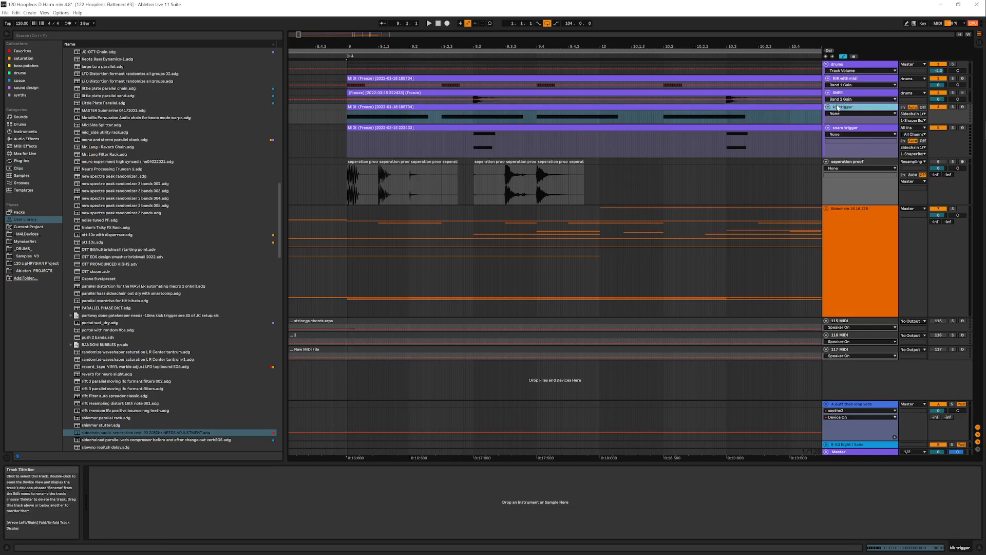
{"action": "left_click", "coordinate": [774, 107]}
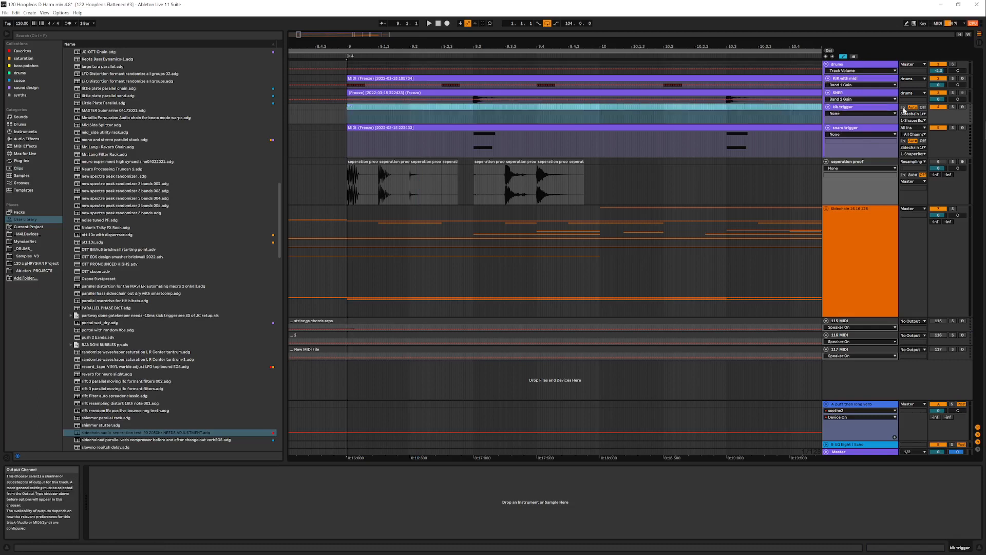
{"action": "left_click", "coordinate": [902, 108]}
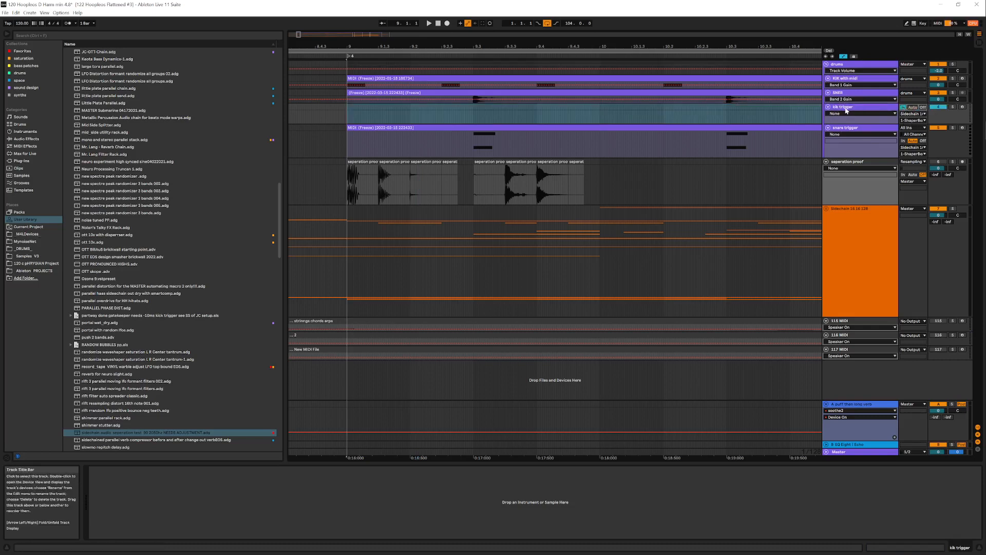
{"action": "left_click_drag", "start_coordinate": [867, 125], "coordinate": [867, 176]}
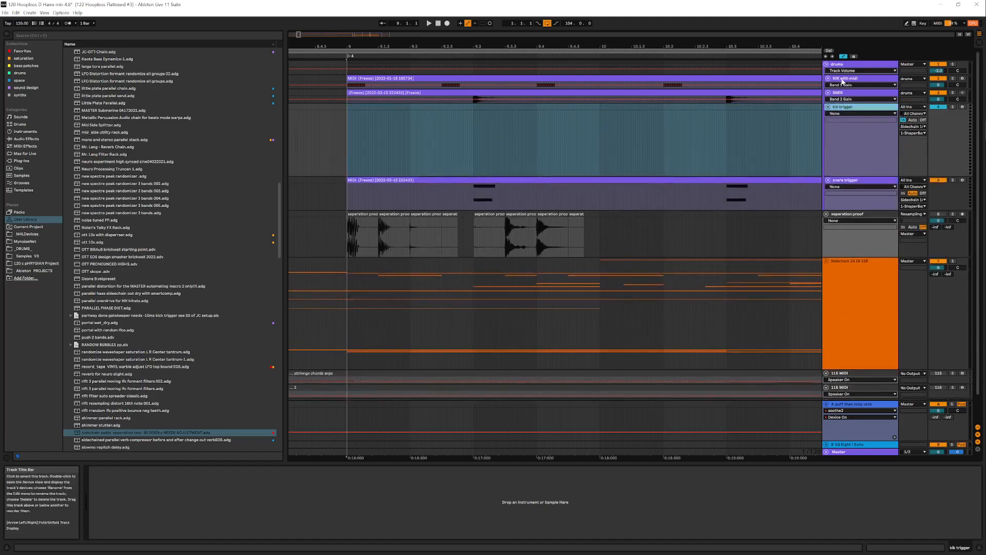
Set the kick trigger track's MIDI input to KIK with midi
{"action": "left_click", "coordinate": [841, 80]}
{"action": "left_click", "coordinate": [917, 114]}
{"action": "left_click", "coordinate": [914, 108]}
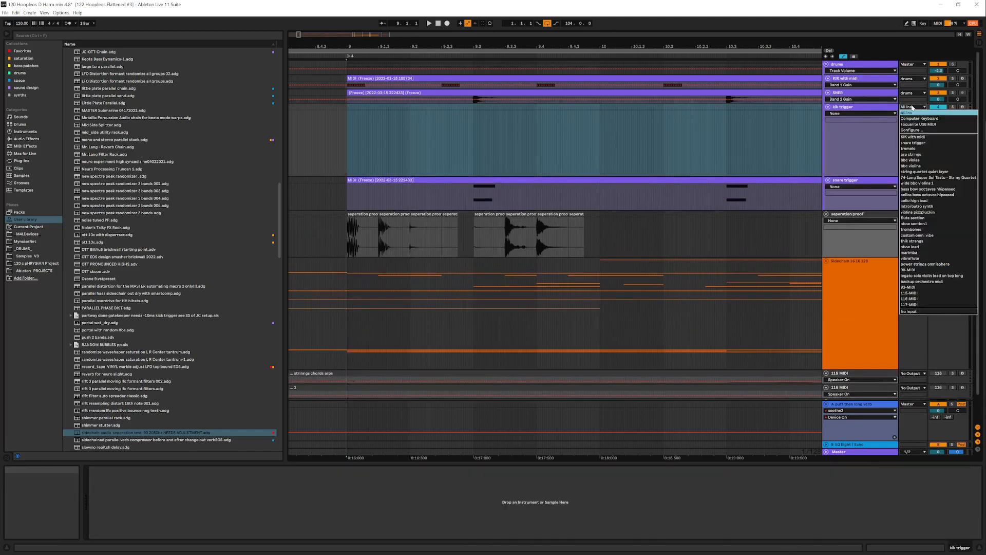
{"action": "left_click", "coordinate": [913, 139]}
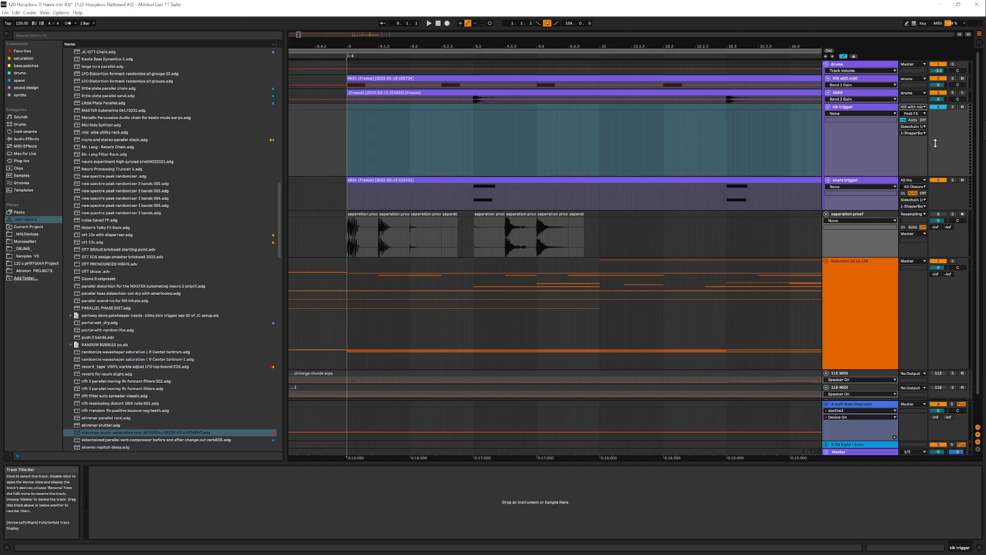
{"action": "left_click", "coordinate": [864, 126]}
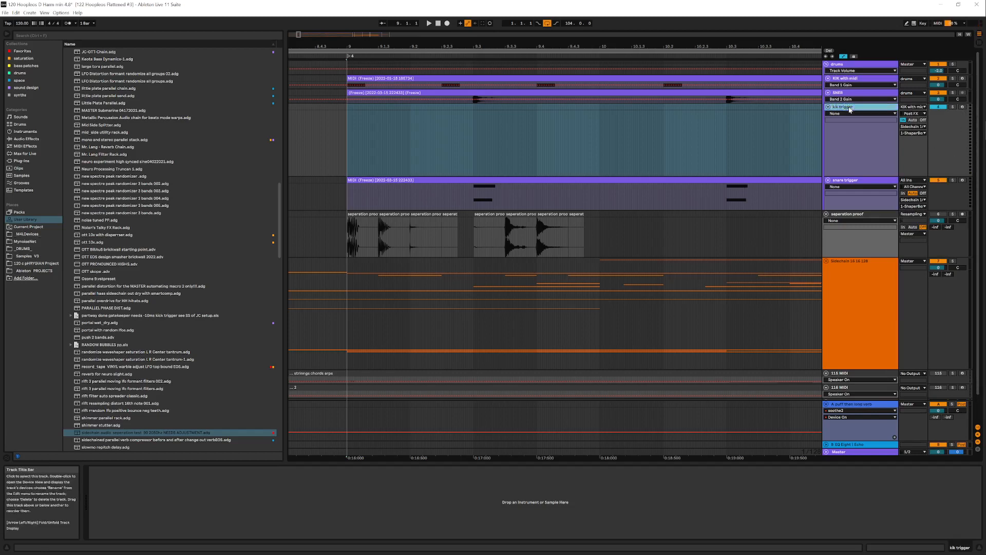
Play the song briefly and examine the output routing of the kick trigger and snare trigger tracks to the sidechain track
{"action": "key", "text": "space"}
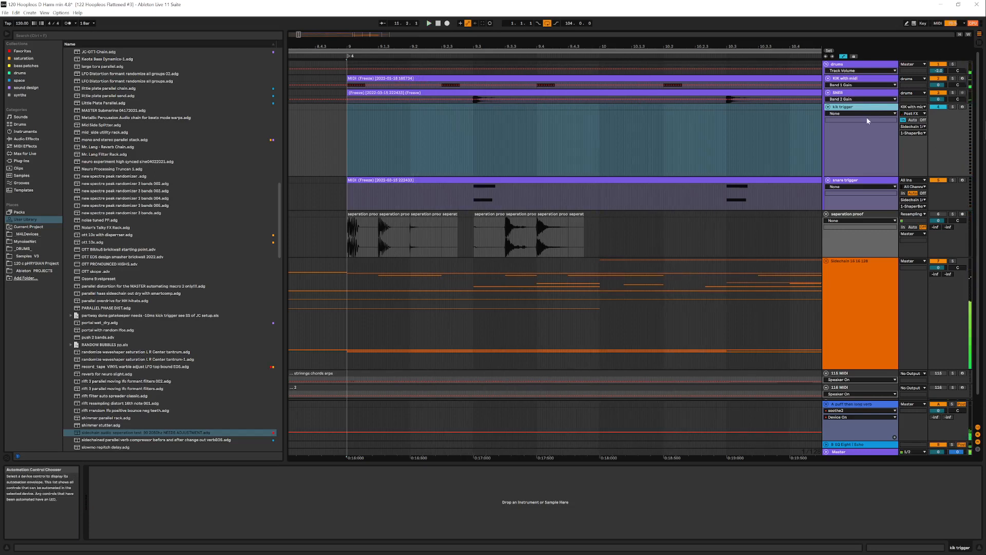
{"action": "left_click", "coordinate": [916, 126]}
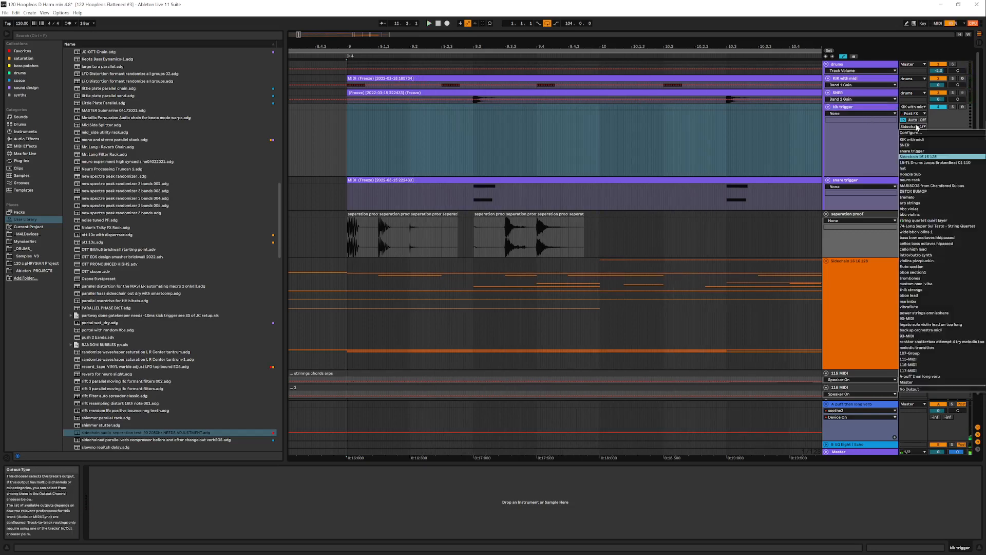
{"action": "left_click", "coordinate": [917, 127]}
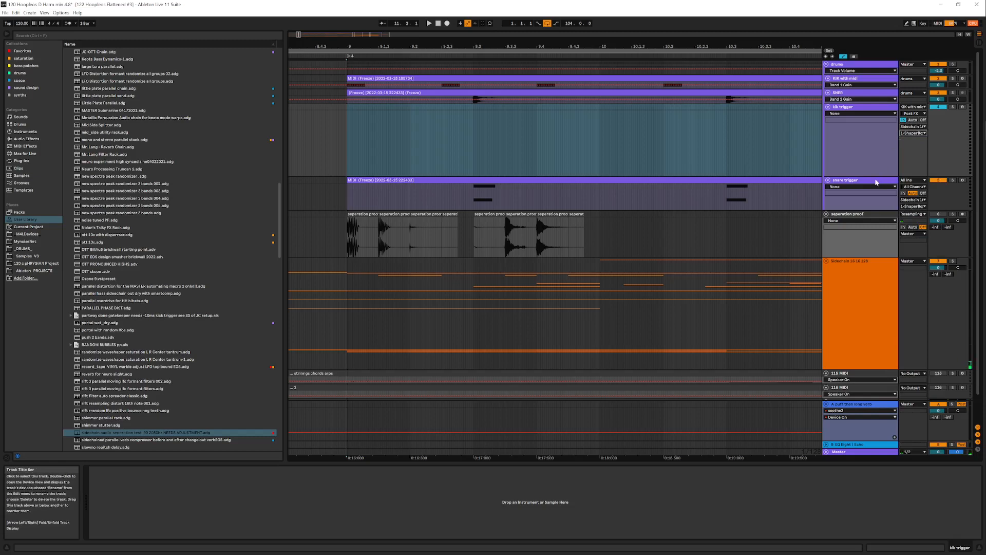
{"action": "left_click", "coordinate": [876, 181]}
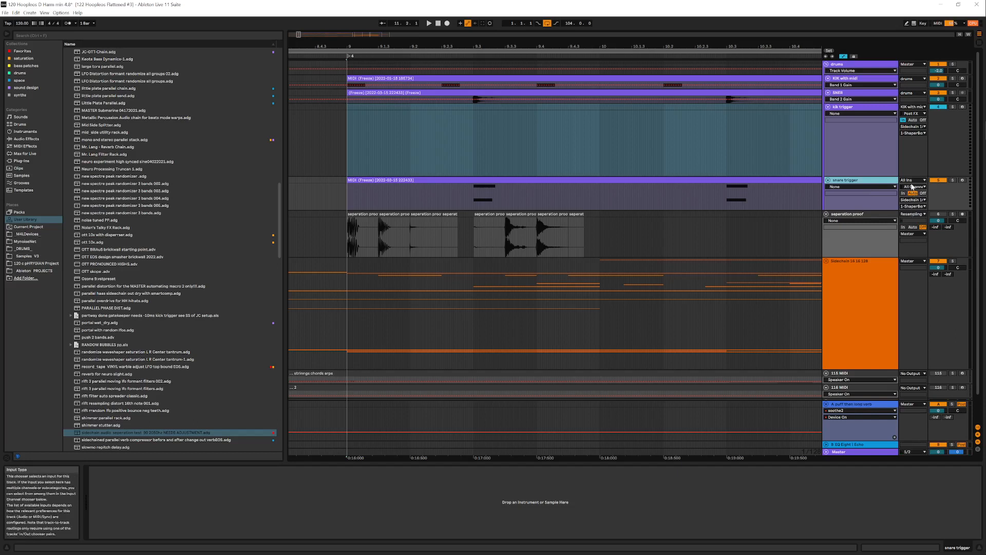
{"action": "left_click", "coordinate": [914, 200]}
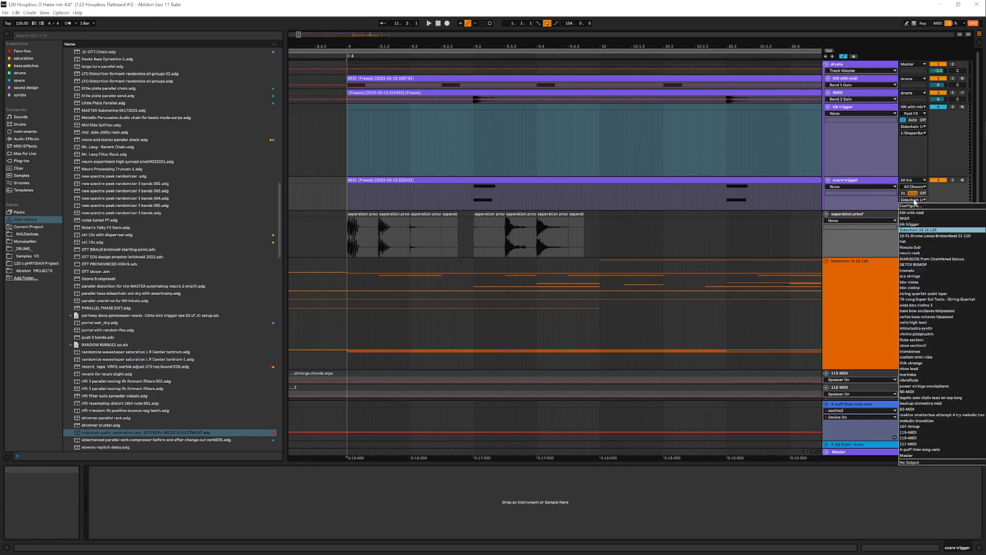
{"action": "left_click", "coordinate": [914, 201]}
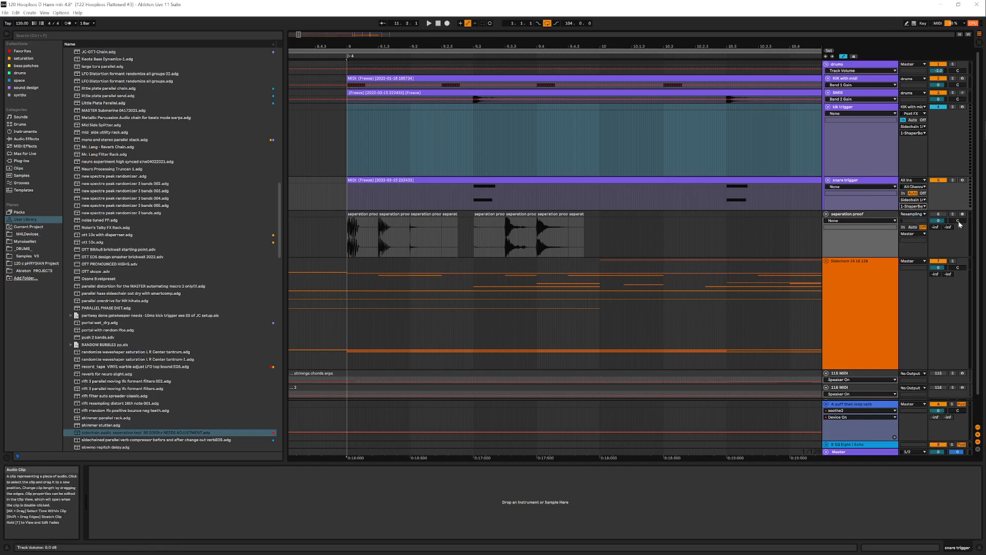
Reset the transport to the song's start and play the arrangement with the empty kick trigger track in view
{"action": "left_click_drag", "start_coordinate": [443, 47], "coordinate": [444, 11]}
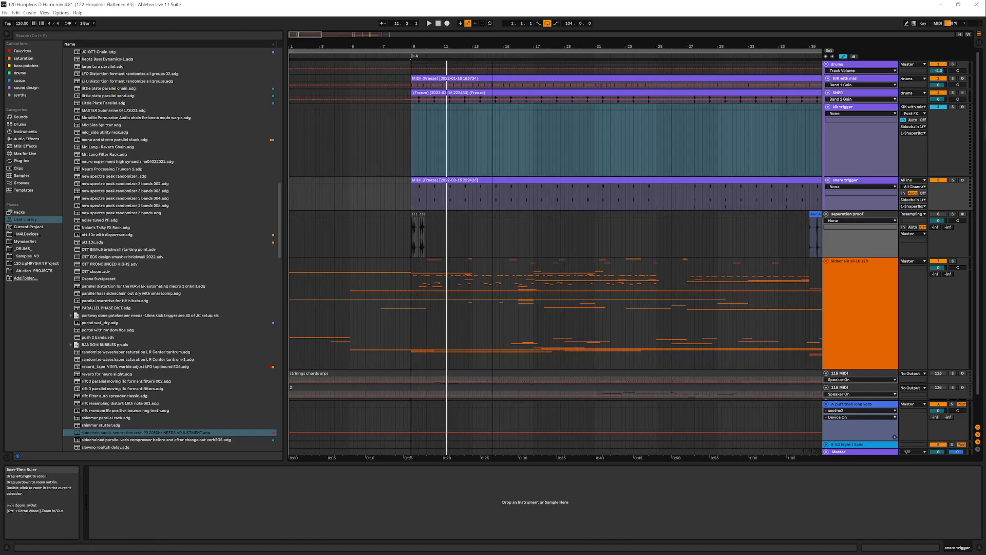
{"action": "left_click_drag", "start_coordinate": [522, 47], "coordinate": [522, 28]}
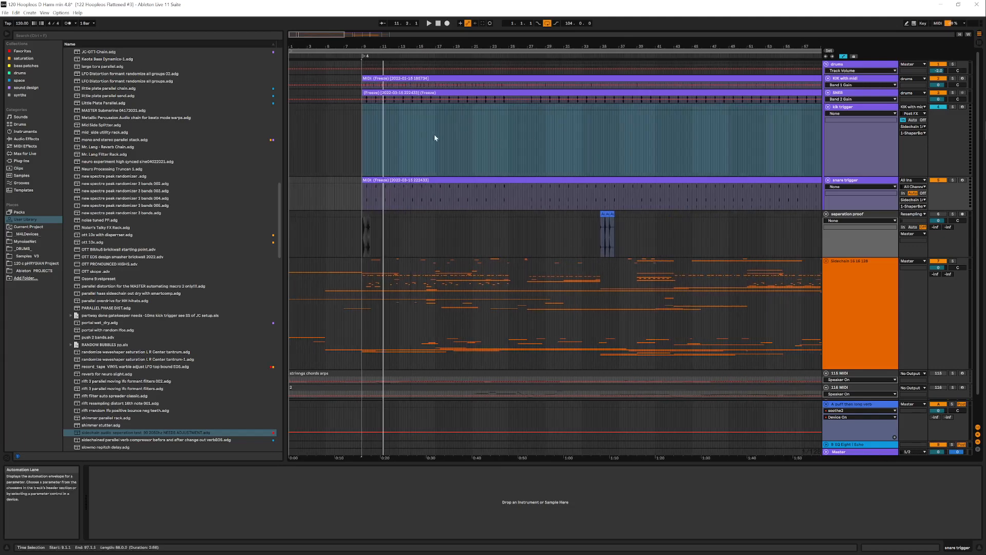
{"action": "left_click", "coordinate": [437, 23]}
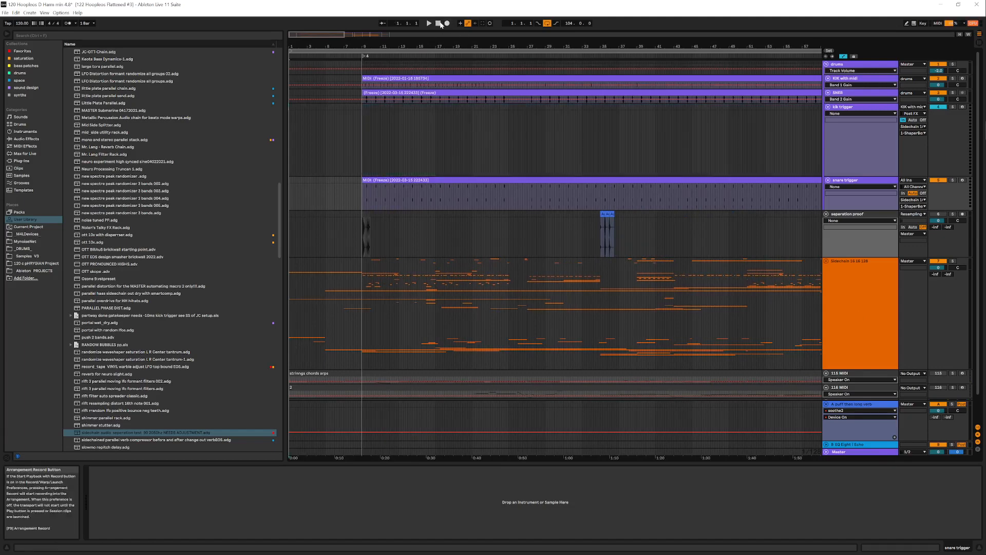
{"action": "left_click", "coordinate": [430, 23]}
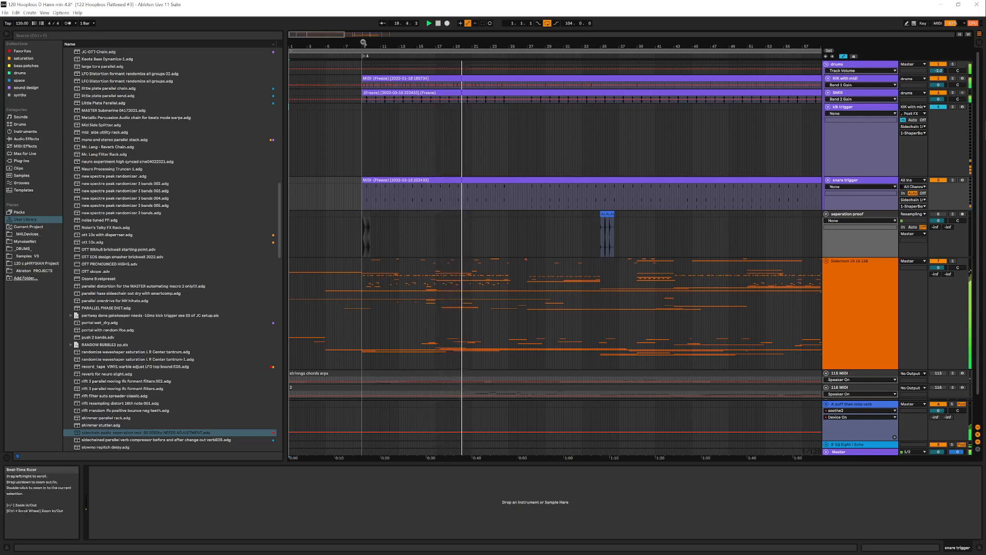
Add 128 to the end of the orange sidechain track's name for the snare's first band
{"action": "left_click_drag", "start_coordinate": [351, 48], "coordinate": [323, 72]}
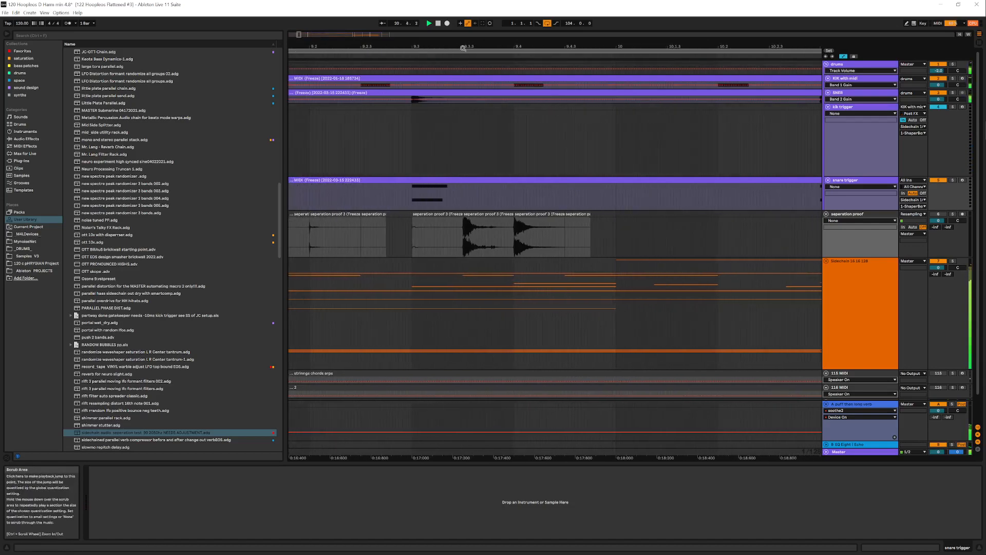
{"action": "left_click_drag", "start_coordinate": [464, 47], "coordinate": [465, 61]}
{"action": "left_click", "coordinate": [884, 293]}
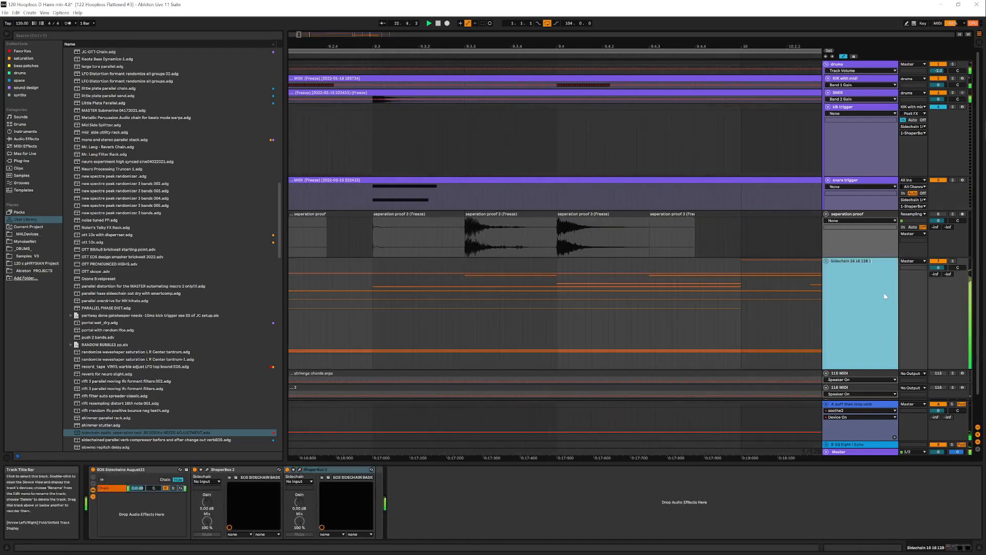
{"action": "left_click", "coordinate": [712, 243]}
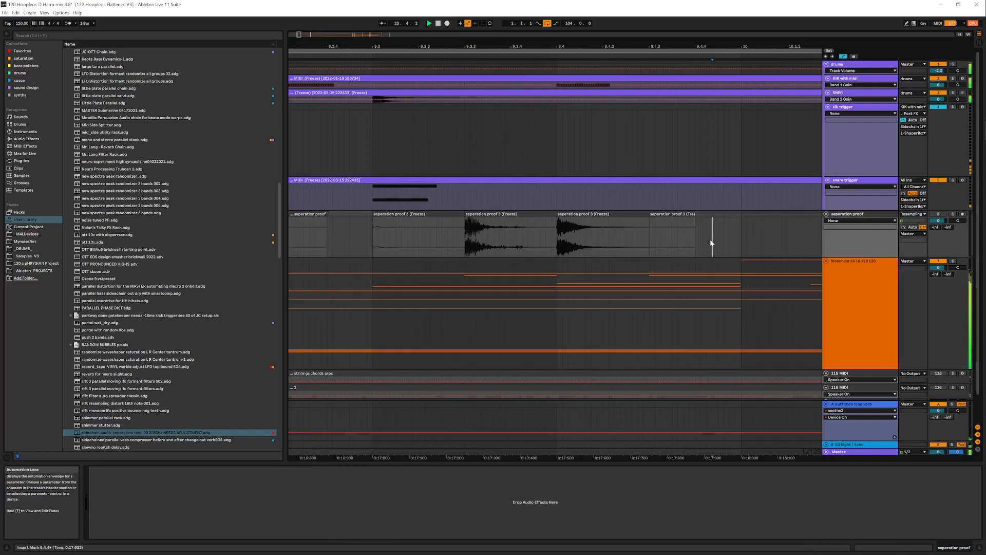
Compare 1/32 and 1/16 fixed grids against the middle flattened snare clip and place the insert marker on its tail
{"action": "left_click_drag", "start_coordinate": [472, 47], "coordinate": [358, 62]}
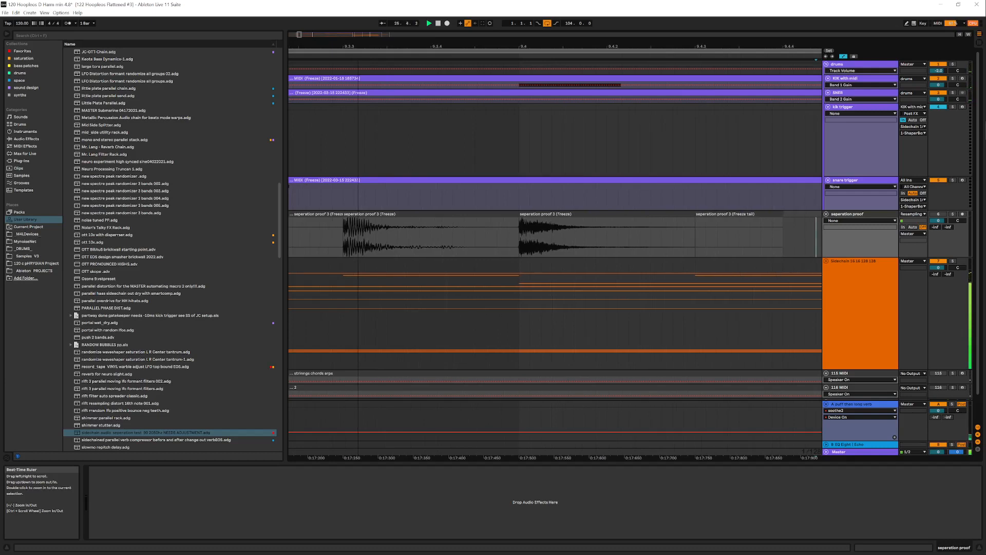
{"action": "right_click", "coordinate": [420, 237]}
{"action": "left_click", "coordinate": [488, 323]}
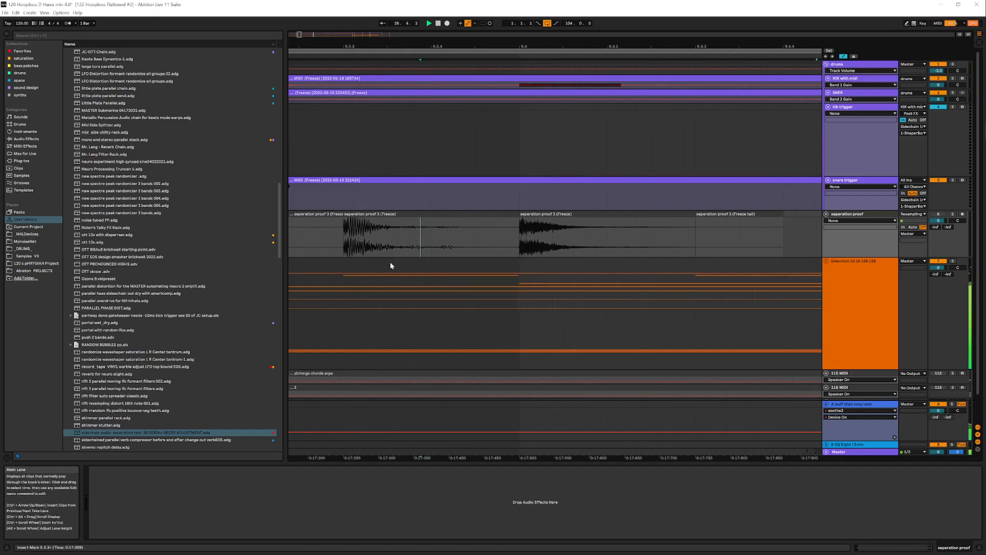
{"action": "right_click", "coordinate": [396, 242]}
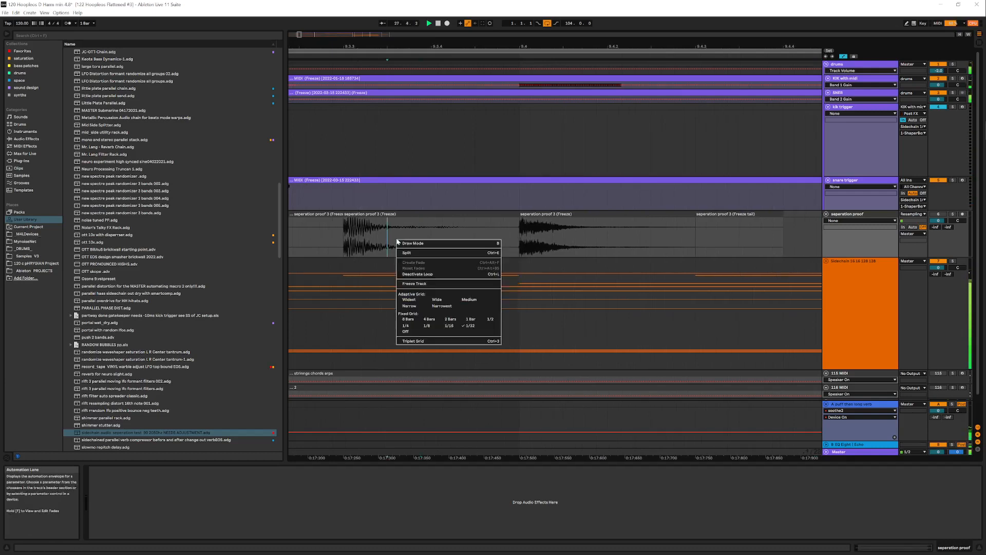
{"action": "left_click", "coordinate": [445, 326]}
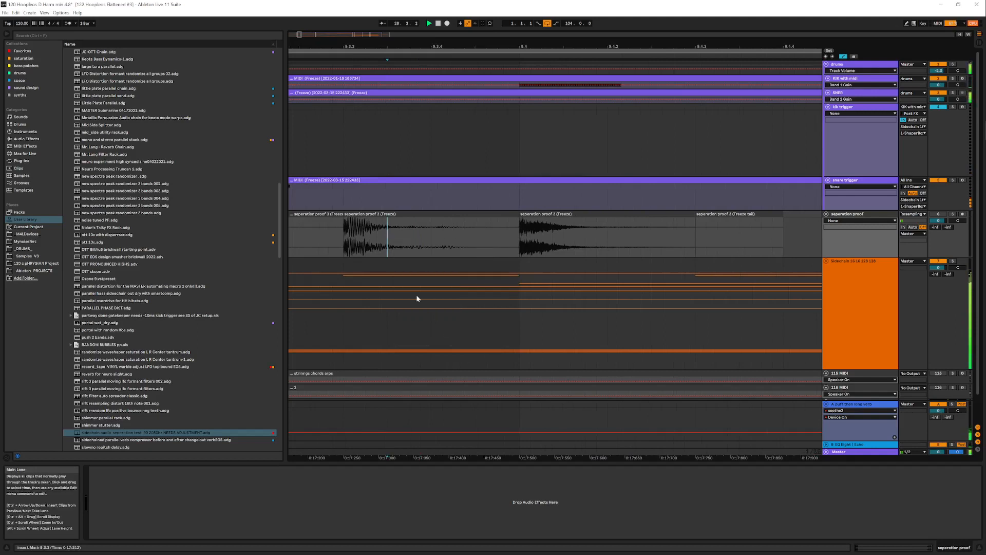
{"action": "left_click", "coordinate": [429, 228]}
Set the fixed grid to 1/32 and select the middle snare clip's tail from 9.3.3 to 9.3.4
{"action": "right_click", "coordinate": [403, 237]}
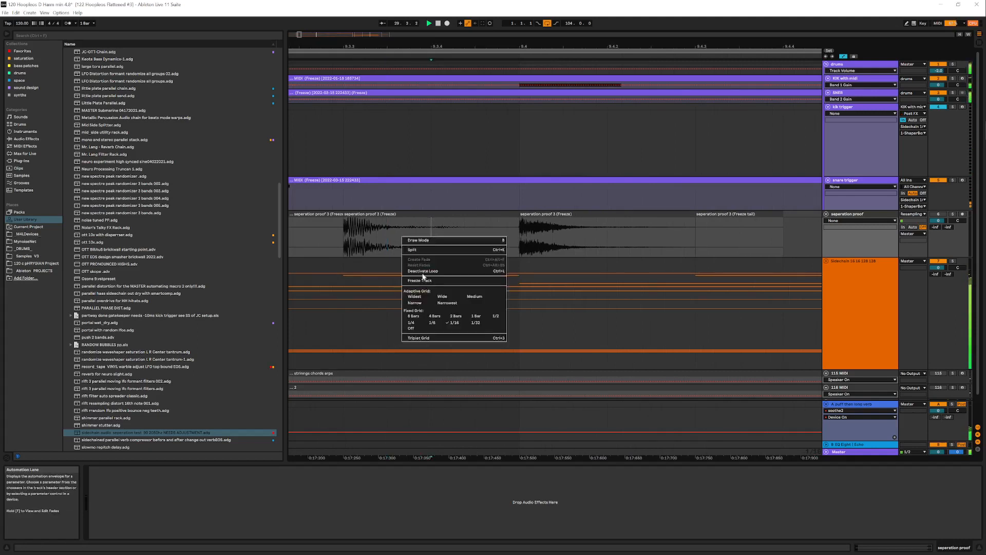
{"action": "left_click", "coordinate": [475, 323]}
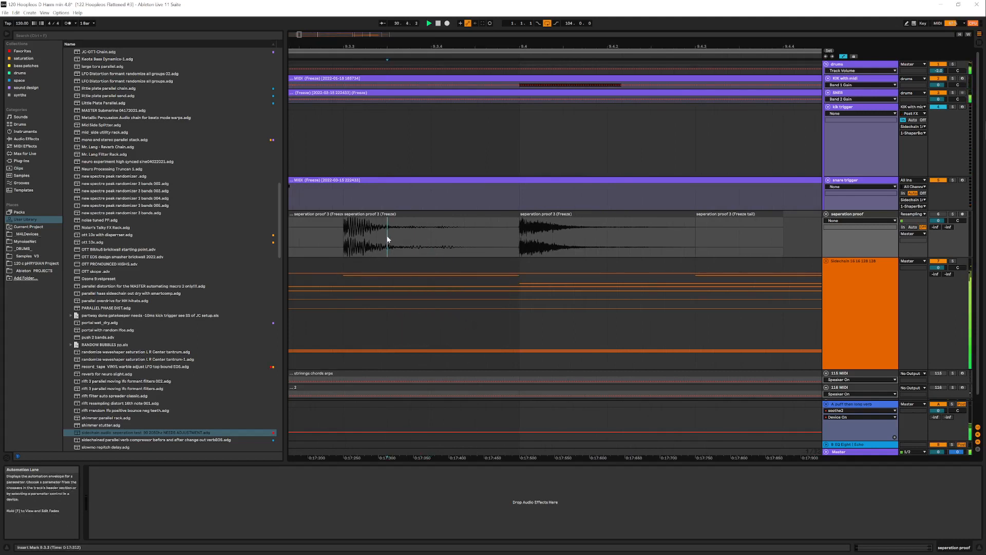
{"action": "left_click_drag", "start_coordinate": [387, 239], "coordinate": [473, 216]}
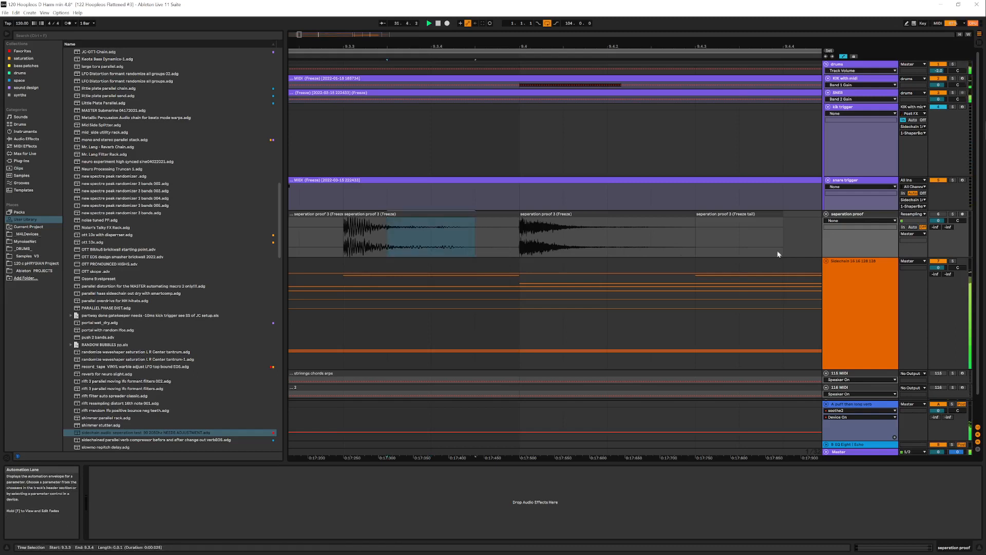
Add 16 to the sidechain track's name, set the fixed grid to 1/16 and place the insert marker at 9.3.4
{"action": "left_click", "coordinate": [830, 301]}
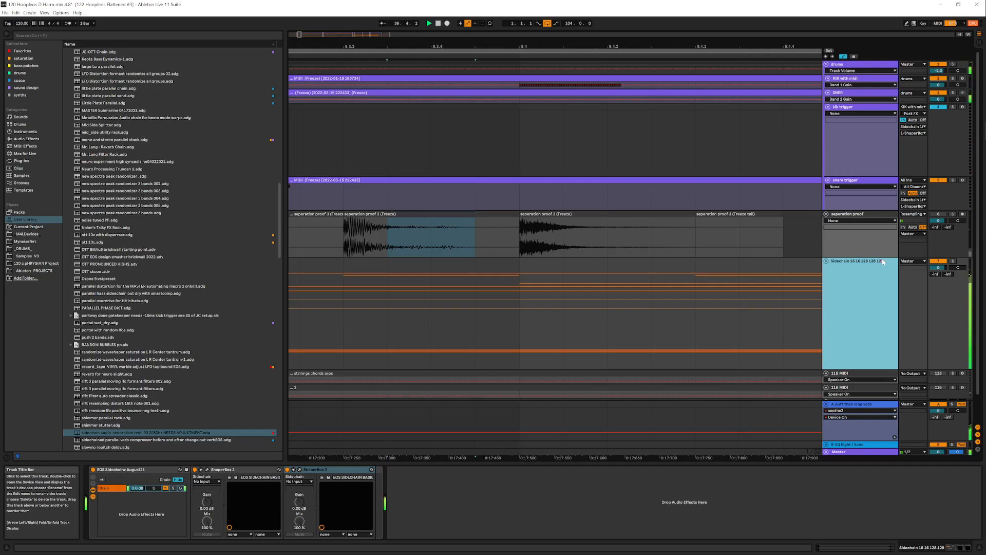
{"action": "right_click", "coordinate": [403, 241]}
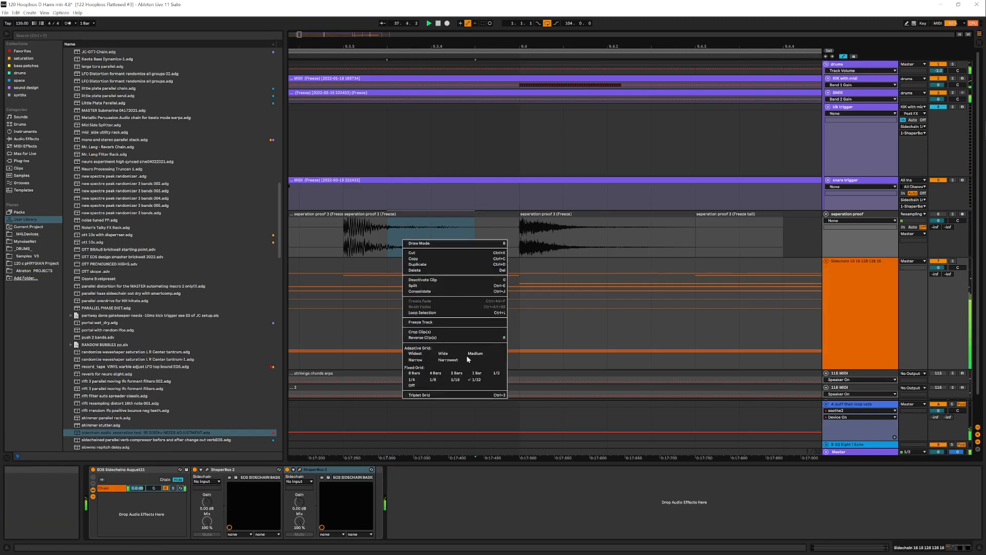
{"action": "left_click", "coordinate": [455, 380]}
{"action": "left_click", "coordinate": [431, 237]}
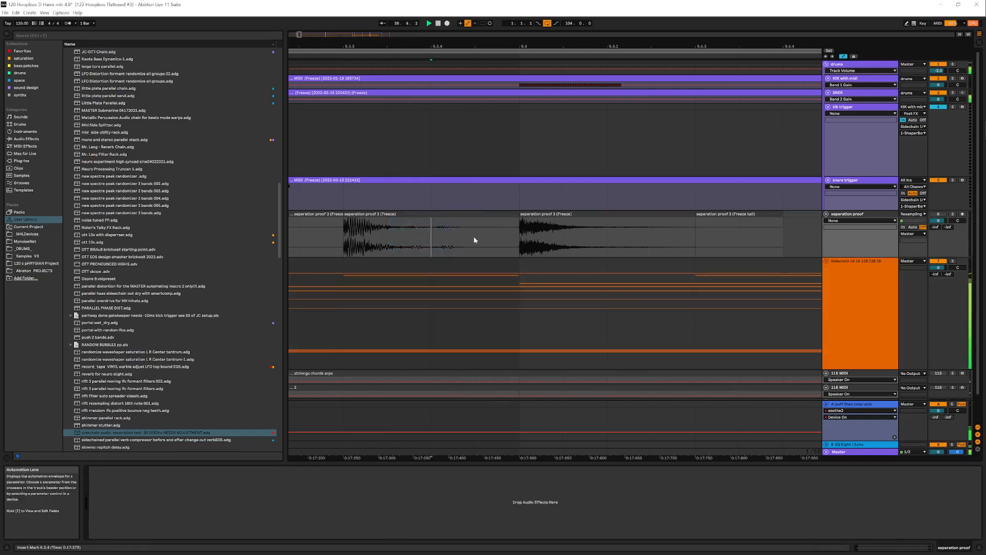
Turn on the triplet grid to measure the snare tail and extend the sidechain track's name with 16t 16t
{"action": "right_click", "coordinate": [452, 236]}
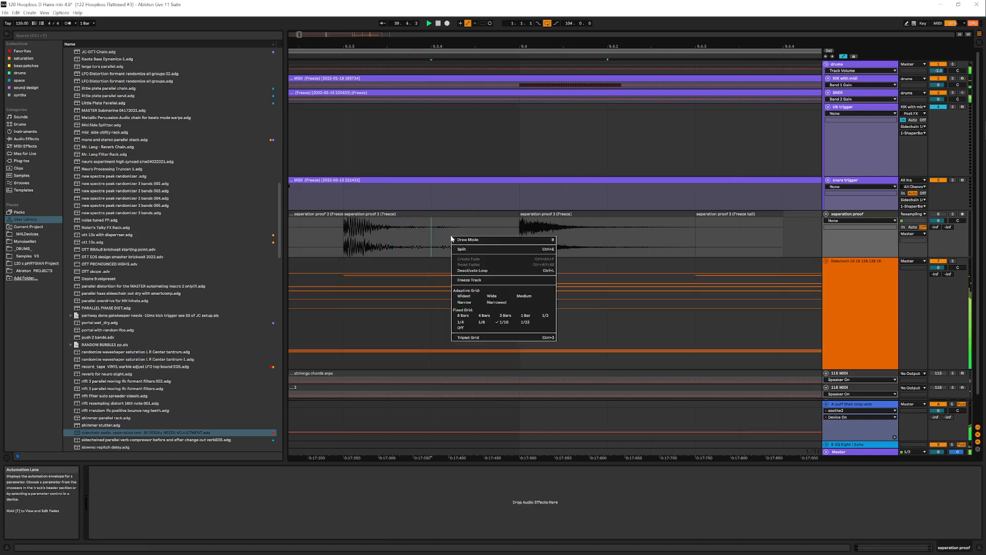
{"action": "left_click", "coordinate": [478, 338]}
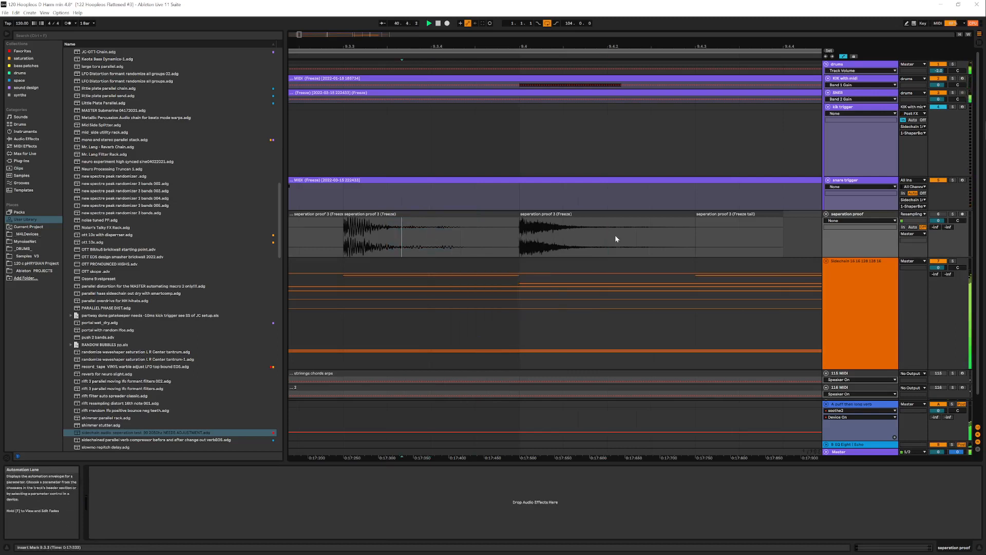
{"action": "left_click", "coordinate": [875, 275]}
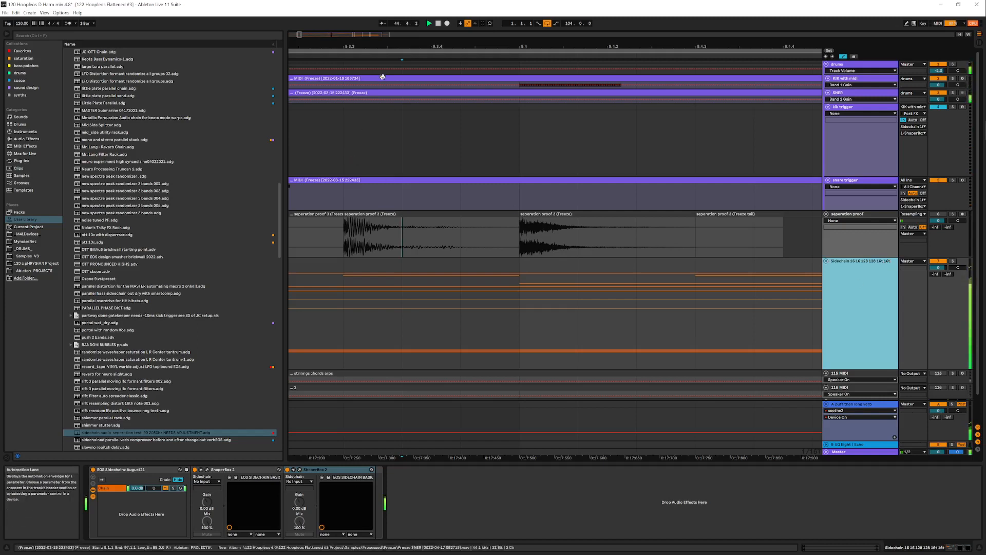
Select the second ShaperBox 2 device in the sidechain track's effect chain
{"action": "left_click_drag", "start_coordinate": [434, 46], "coordinate": [433, 20]}
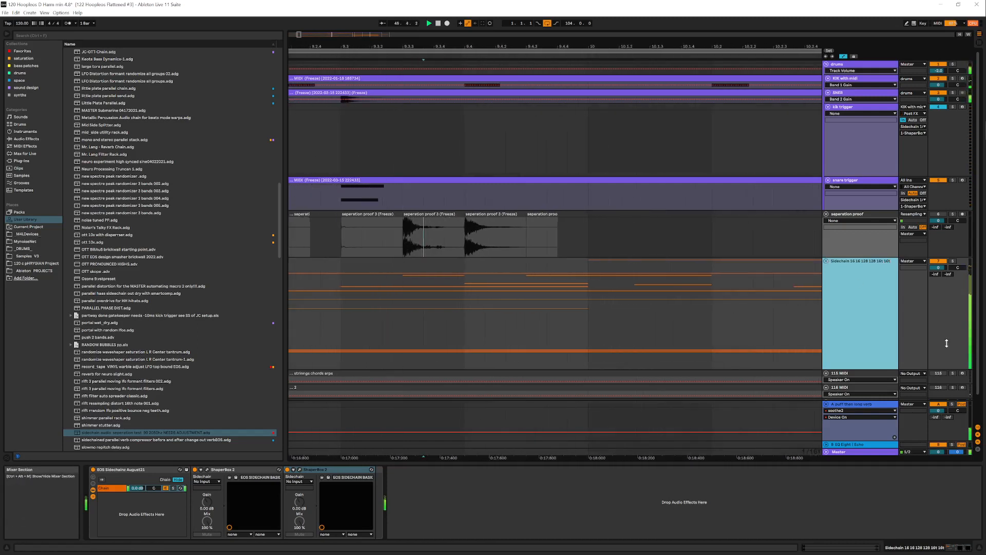
{"action": "left_click", "coordinate": [308, 469]}
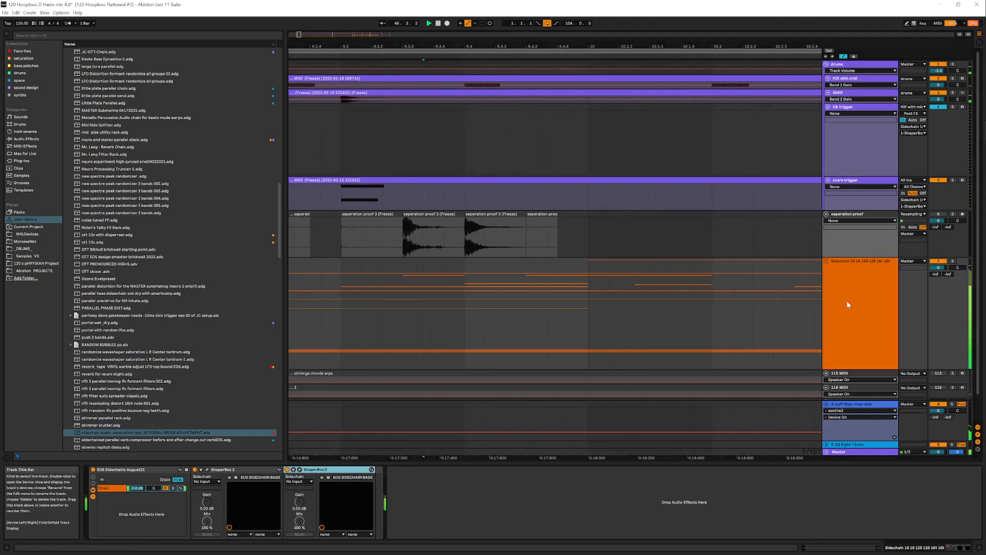
Open the second ShaperBox 2 and set the Low band's LFO length to 1/128
{"action": "left_click", "coordinate": [300, 469]}
{"action": "left_click_drag", "start_coordinate": [218, 135], "coordinate": [490, 268]}
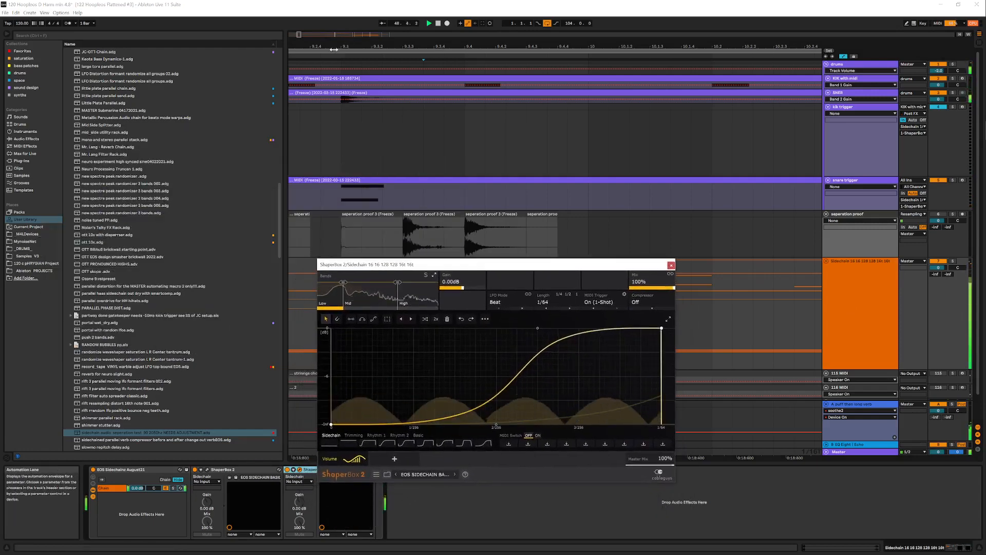
{"action": "left_click_drag", "start_coordinate": [329, 47], "coordinate": [279, 68]}
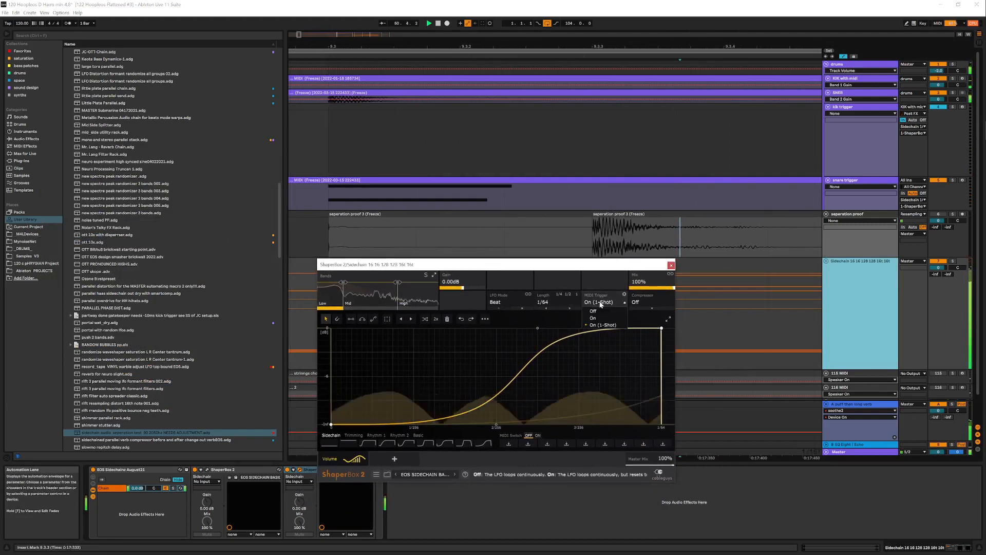
{"action": "left_click", "coordinate": [552, 302]}
{"action": "left_click", "coordinate": [549, 321]}
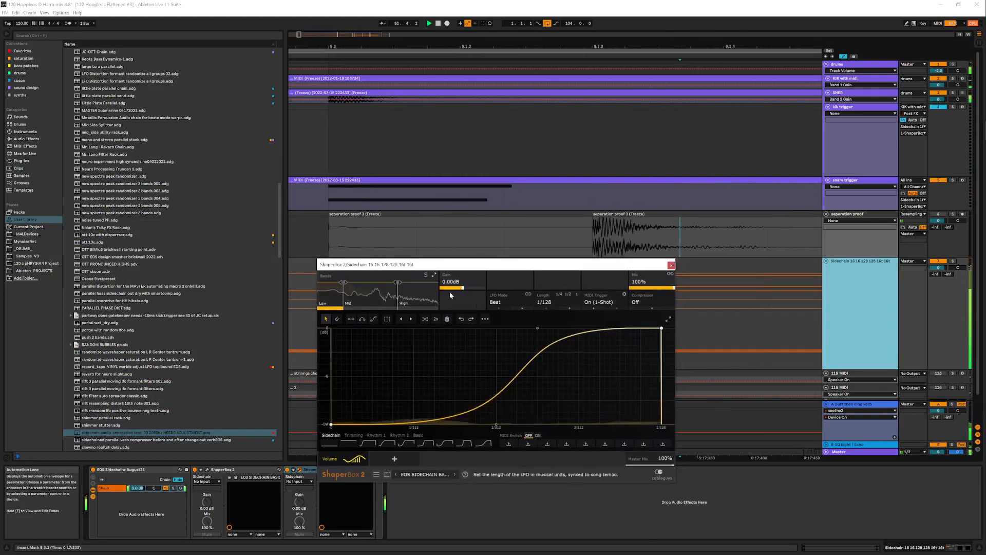
Set the LFO length of both the Mid and High bands to 1/16T (1/24)
{"action": "left_click", "coordinate": [545, 302]}
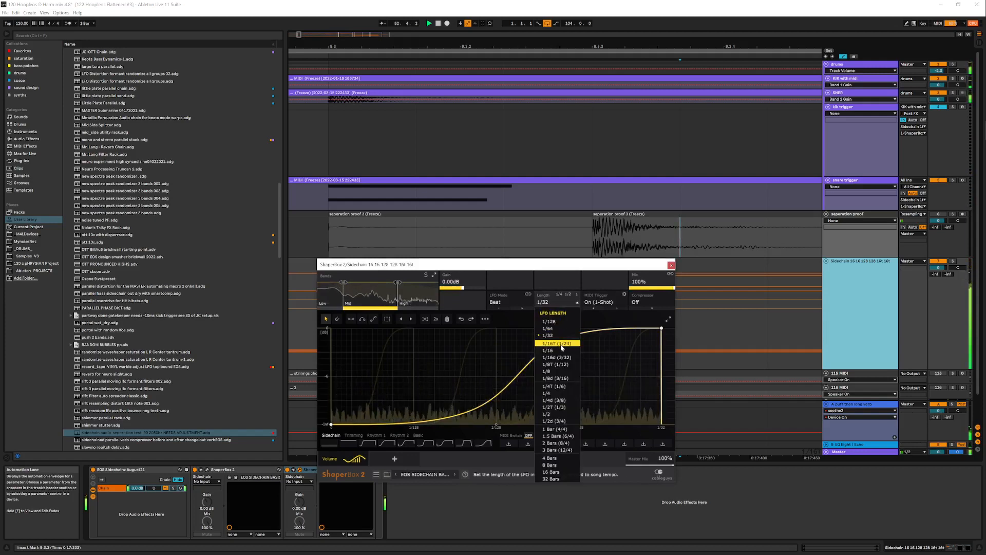
{"action": "left_click", "coordinate": [570, 339]}
{"action": "left_click", "coordinate": [426, 295]}
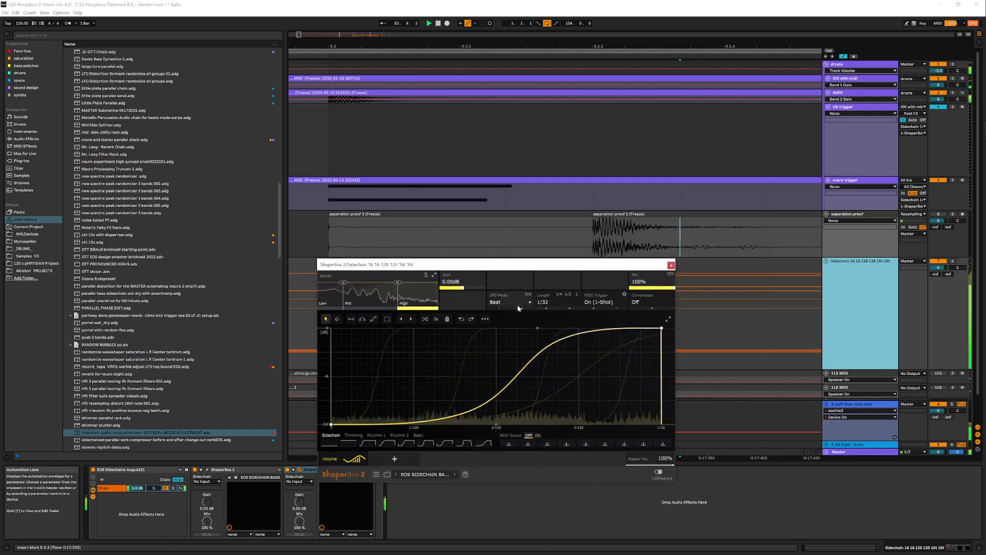
{"action": "left_click", "coordinate": [560, 305]}
{"action": "left_click", "coordinate": [557, 343]}
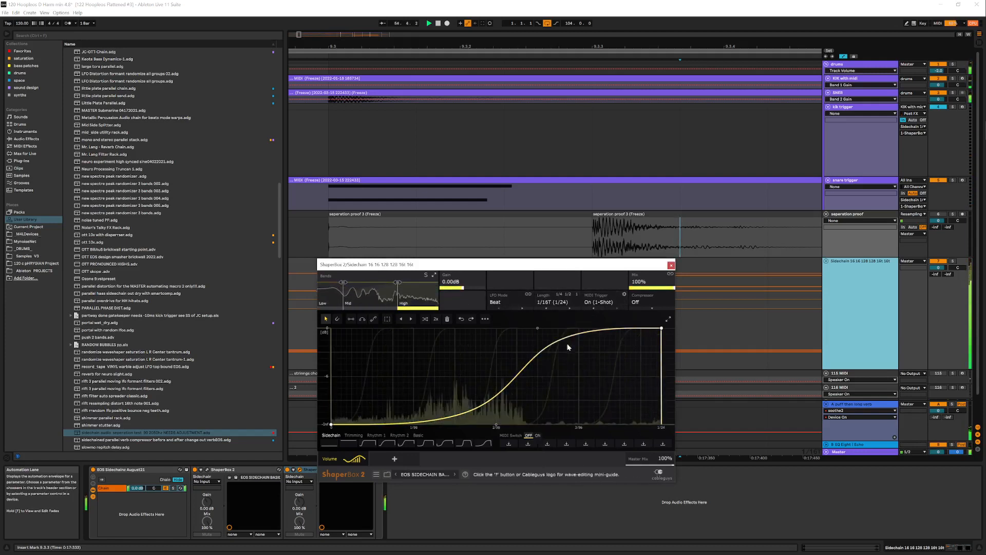
Make the Low band's volume curve rise sooner by moving its lower handle to about 0.58/512 and its upper handle earlier
{"action": "left_click", "coordinate": [329, 292]}
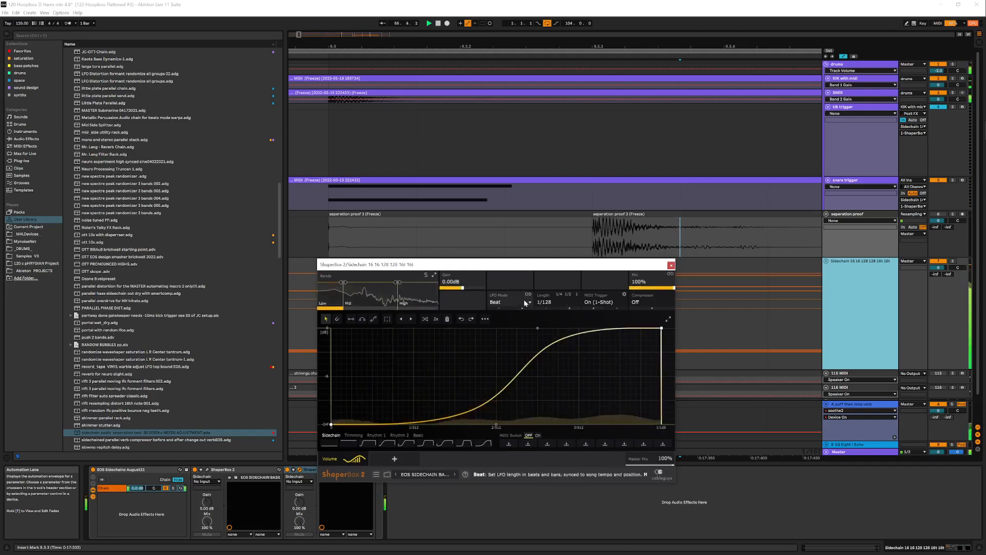
{"action": "left_click_drag", "start_coordinate": [498, 425], "coordinate": [381, 425]}
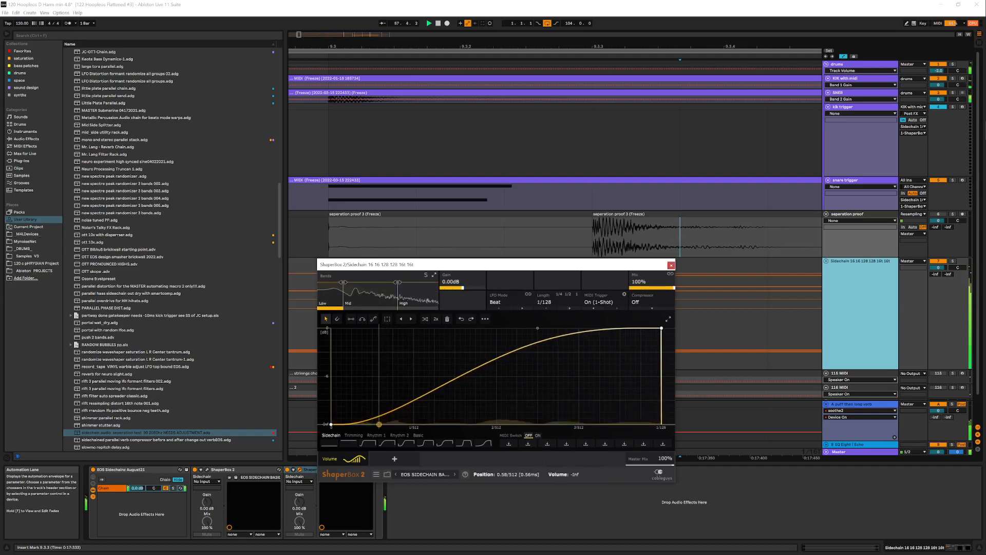
{"action": "left_click_drag", "start_coordinate": [537, 327], "coordinate": [469, 328]}
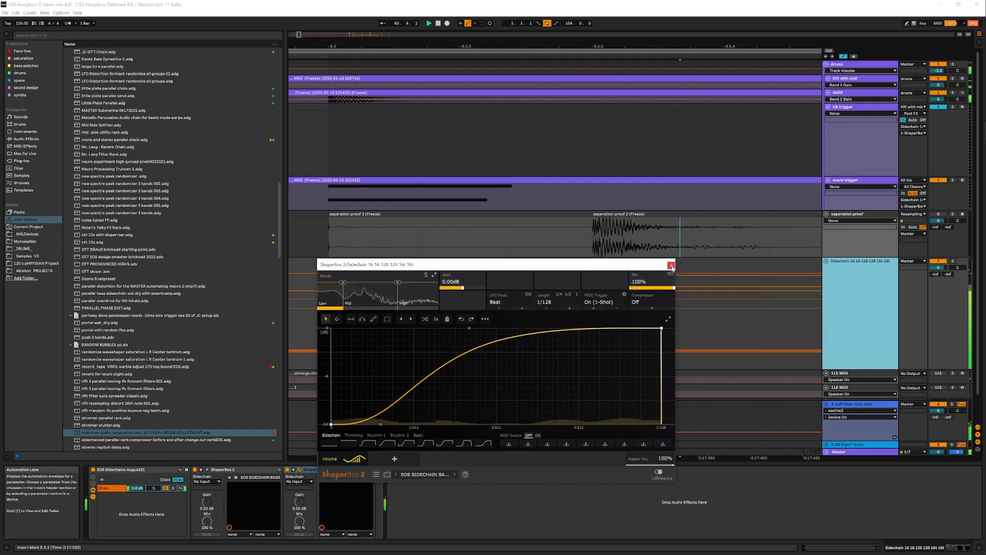
Zoom in on the snare hit at 9.3.3 and move both handles of the Mid band's curve earlier to match its decay
{"action": "right_click", "coordinate": [608, 237]}
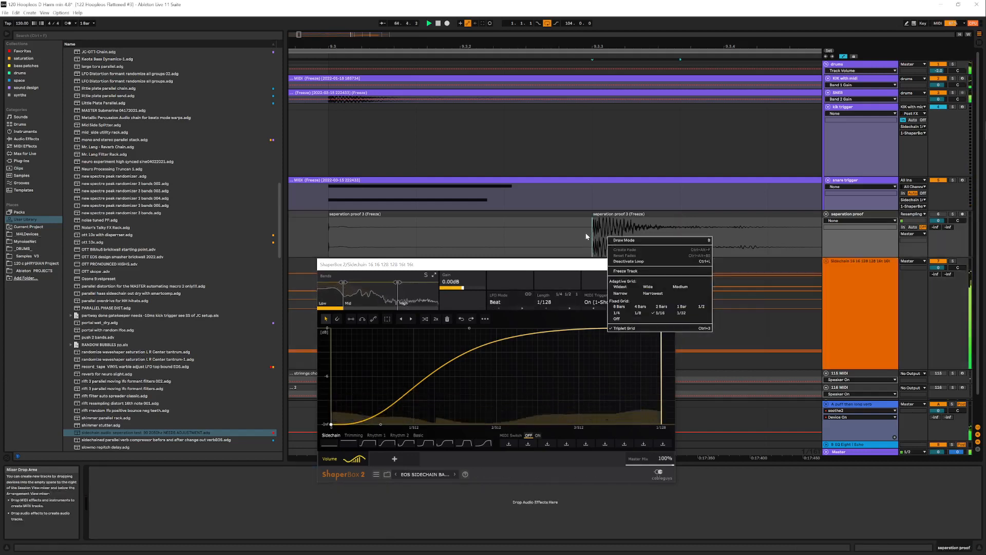
{"action": "left_click", "coordinate": [587, 237]}
{"action": "left_click", "coordinate": [369, 297]}
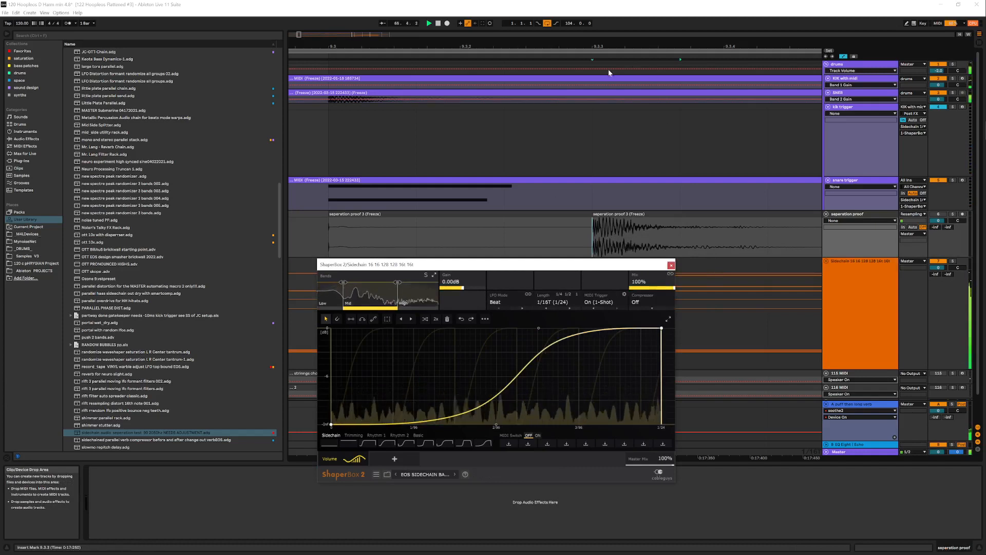
{"action": "left_click_drag", "start_coordinate": [619, 44], "coordinate": [427, 92]}
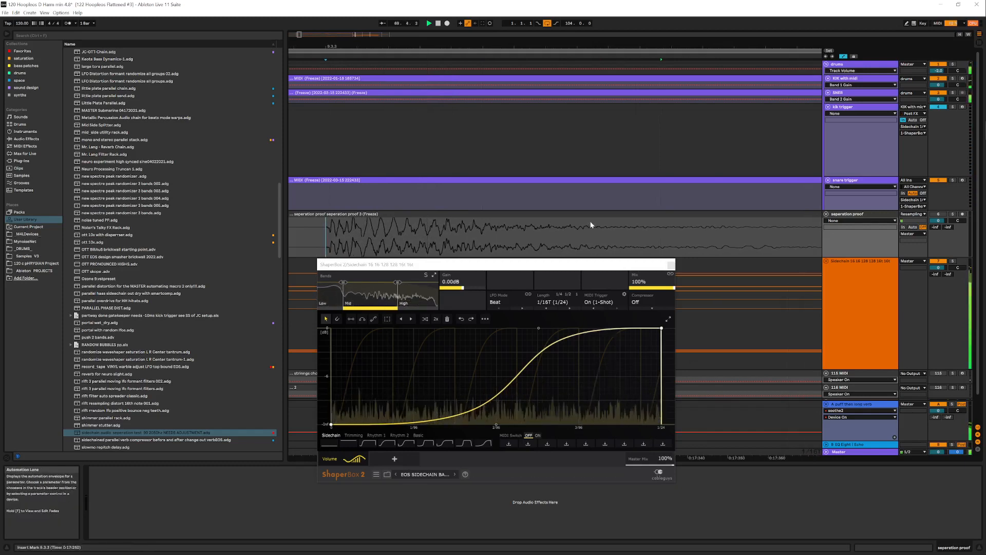
{"action": "left_click_drag", "start_coordinate": [538, 327], "coordinate": [496, 328]}
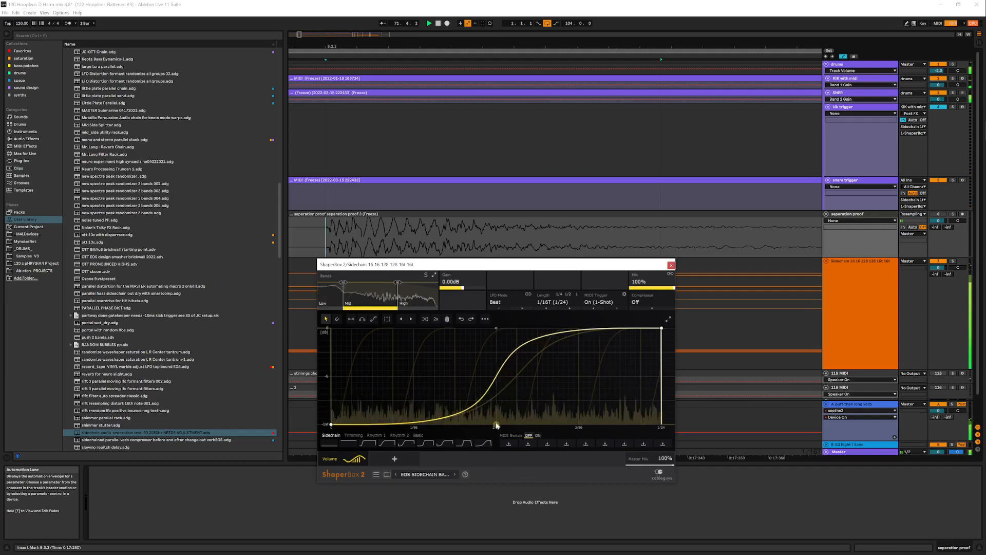
{"action": "left_click_drag", "start_coordinate": [496, 425], "coordinate": [444, 420]}
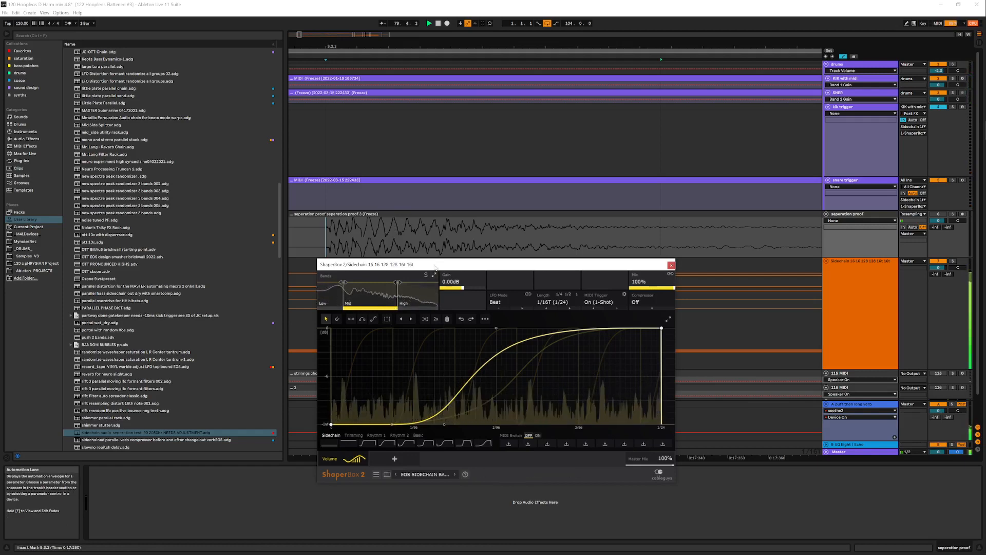
{"action": "left_click_drag", "start_coordinate": [435, 266], "coordinate": [432, 266]}
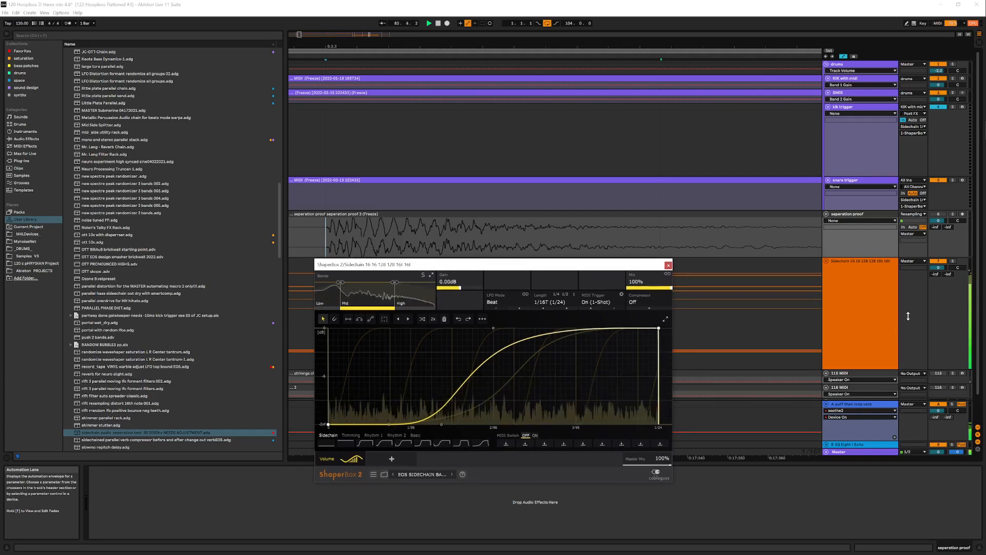
Reshape the High band's curve against the hit at 9.4, moving the upper handle earlier and the lower one to about 1.36/96
{"action": "left_click_drag", "start_coordinate": [579, 47], "coordinate": [426, 48]}
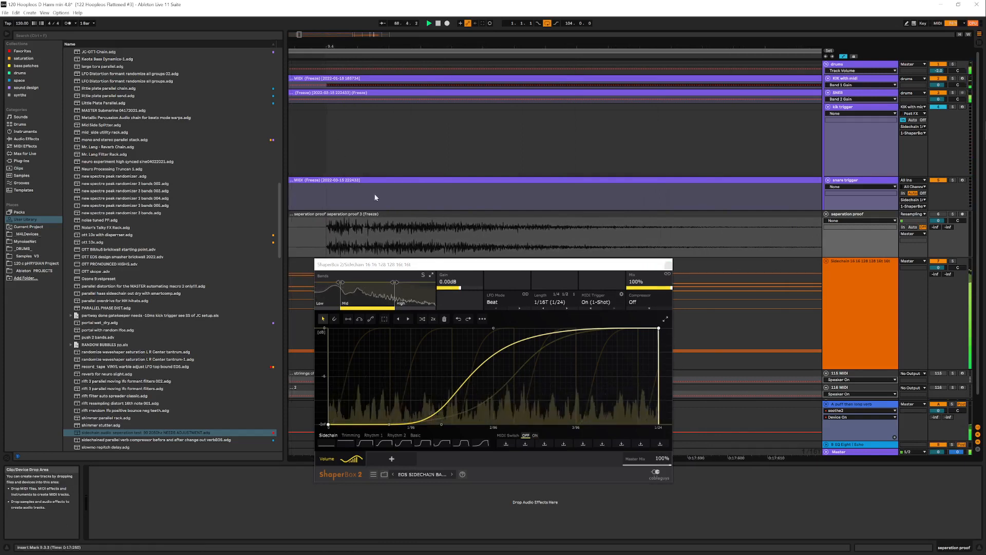
{"action": "left_click", "coordinate": [411, 283]}
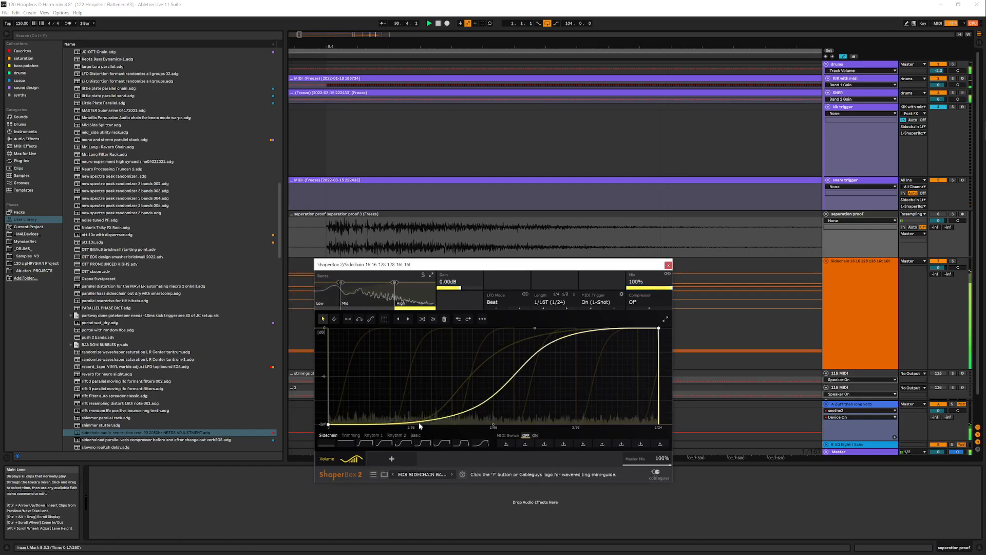
{"action": "left_click_drag", "start_coordinate": [493, 424], "coordinate": [415, 424]}
{"action": "left_click_drag", "start_coordinate": [524, 328], "coordinate": [481, 328]}
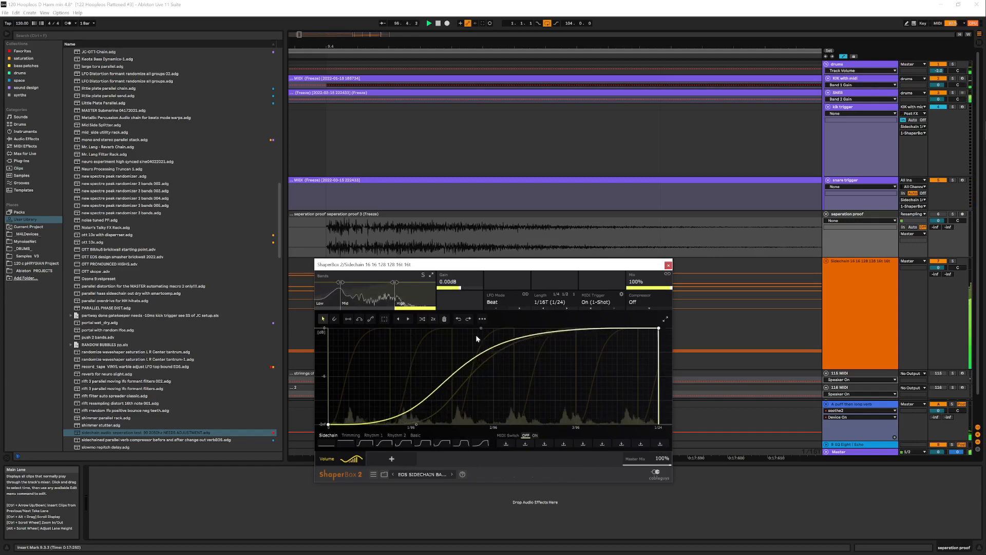
{"action": "left_click_drag", "start_coordinate": [363, 422], "coordinate": [362, 425]}
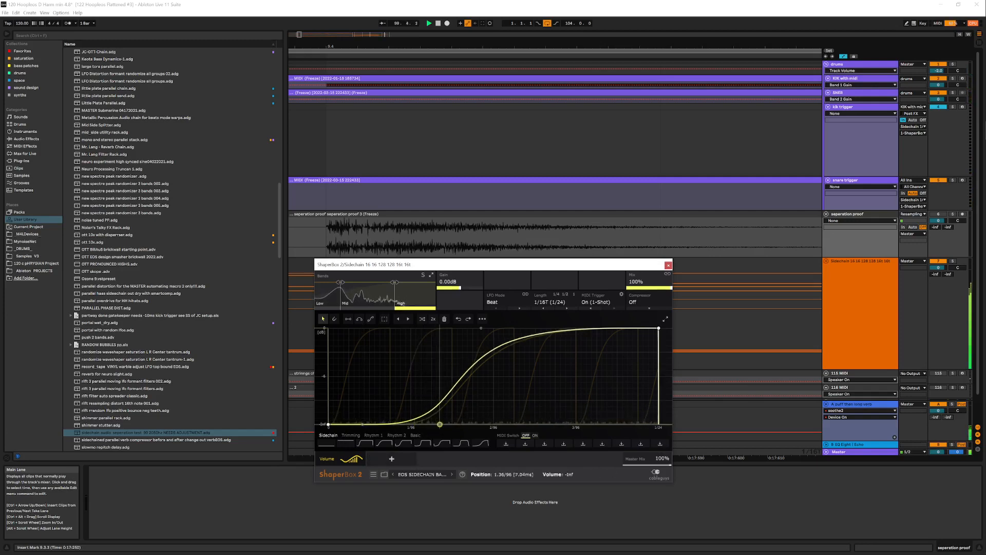
Close the ShaperBox 2 window and fold the separation proof track
{"action": "left_click_drag", "start_coordinate": [506, 45], "coordinate": [359, 1]}
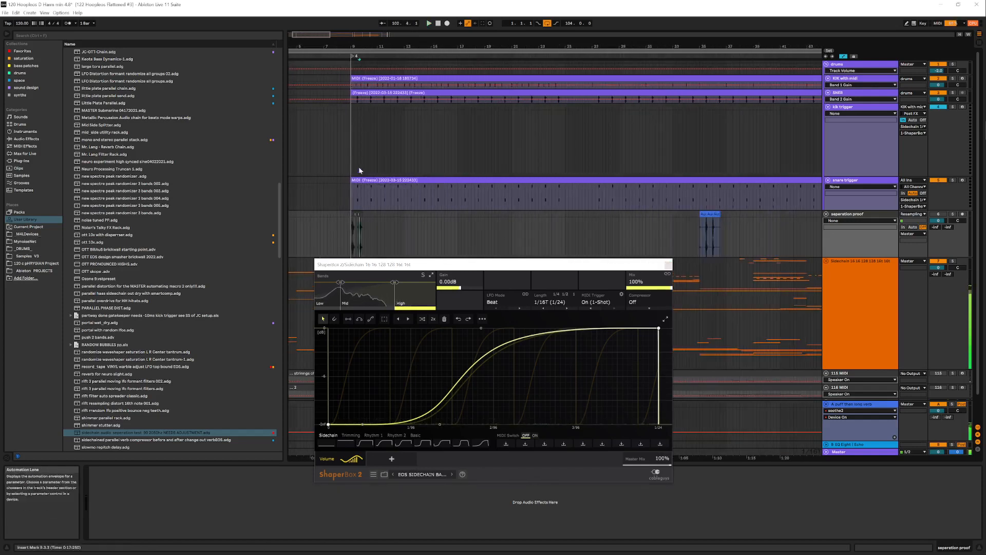
{"action": "left_click", "coordinate": [353, 148]}
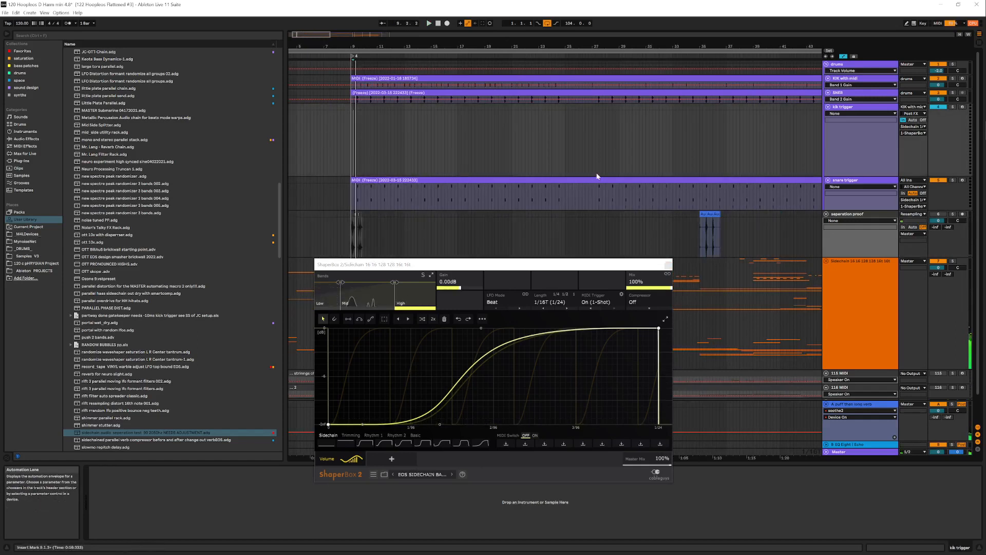
{"action": "left_click", "coordinate": [668, 266]}
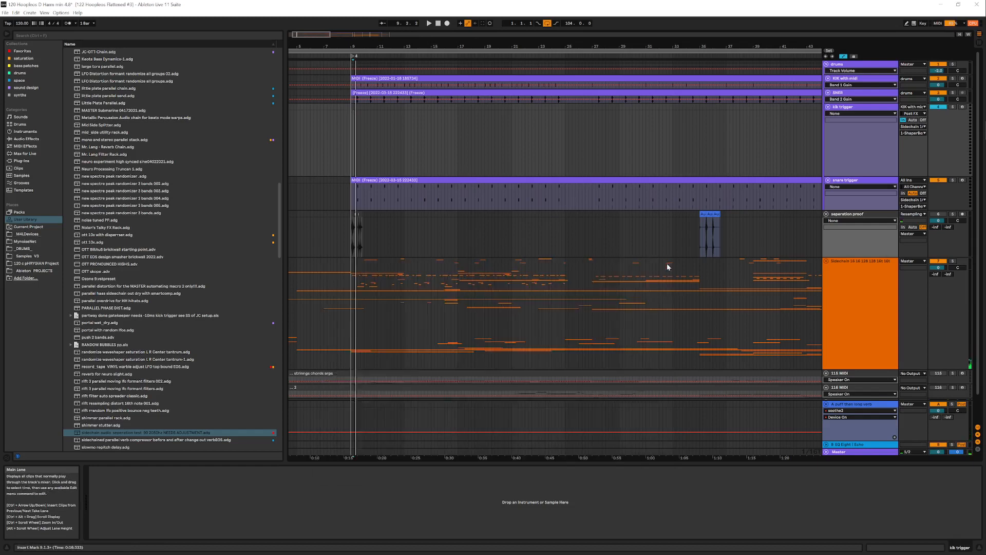
{"action": "left_click", "coordinate": [827, 214]}
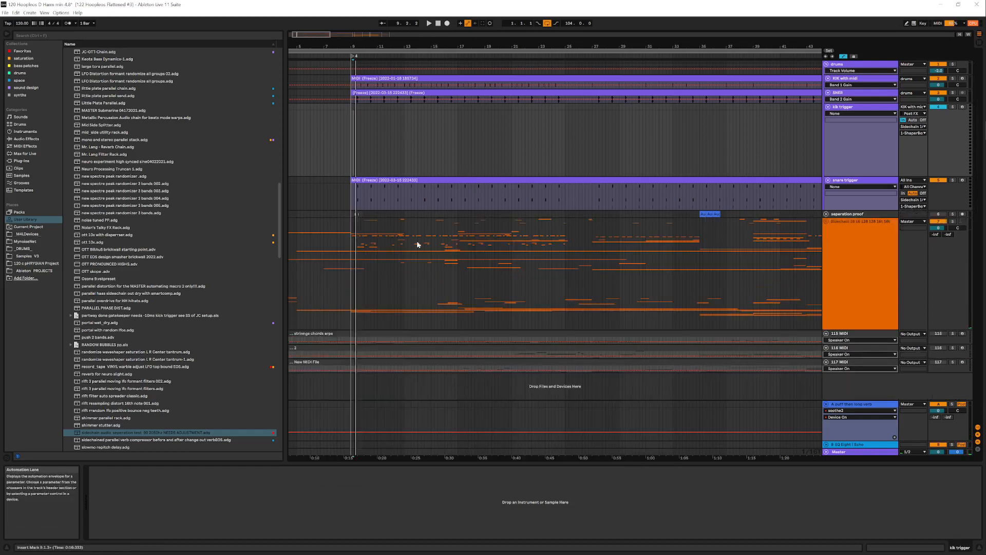
Set the fixed grid to 1 Bar and play the arrangement from the start of bar 9
{"action": "left_click", "coordinate": [373, 181]}
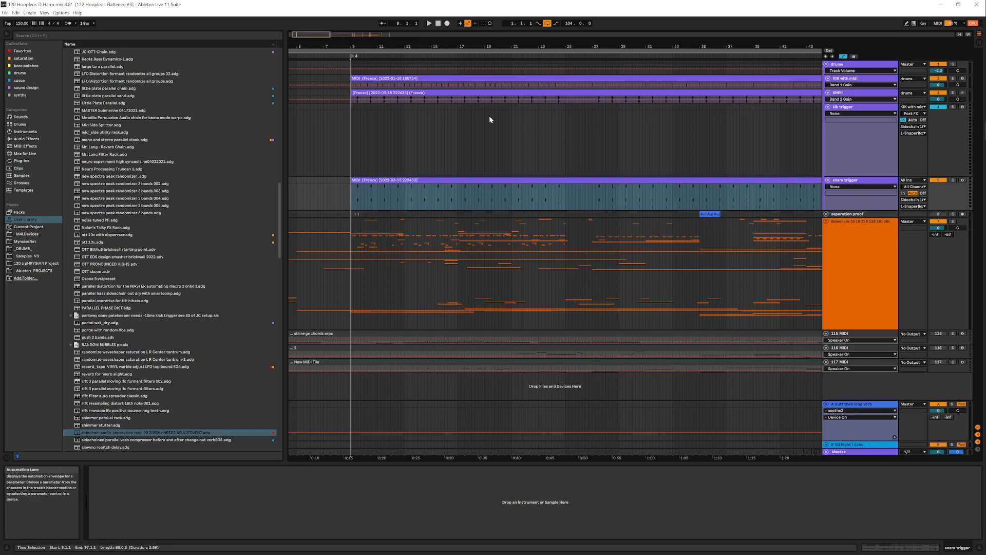
{"action": "left_click", "coordinate": [385, 98]}
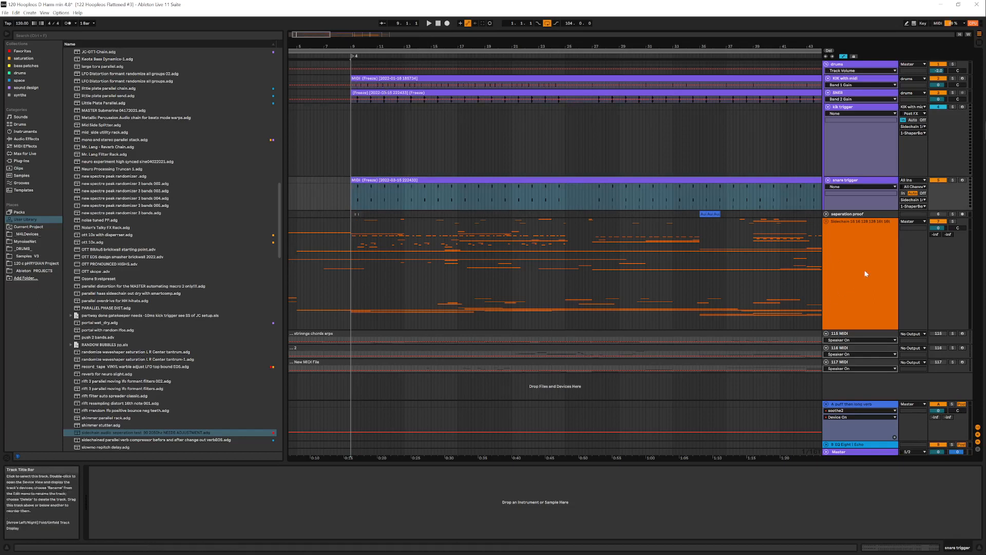
{"action": "left_click", "coordinate": [350, 229]}
{"action": "right_click", "coordinate": [351, 228]}
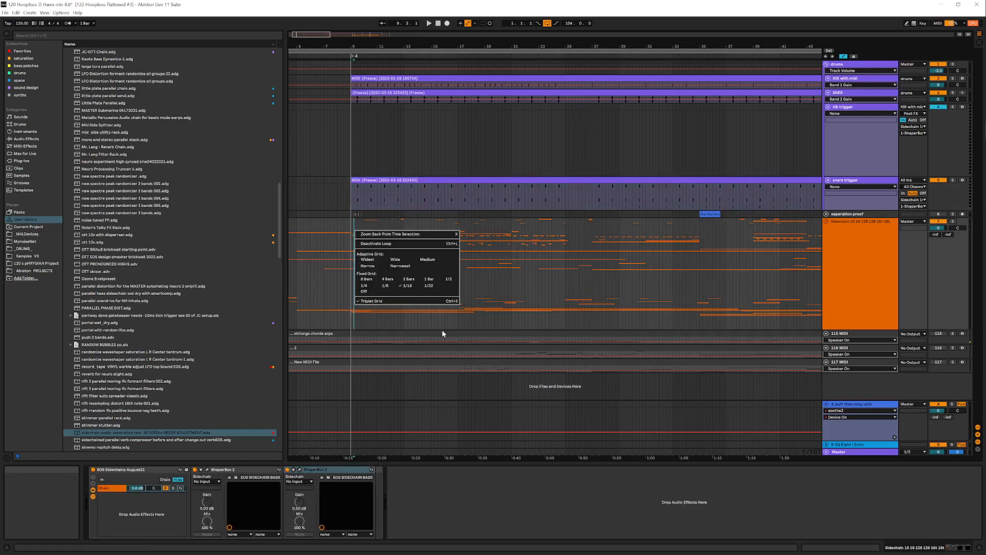
{"action": "left_click", "coordinate": [431, 280]}
{"action": "left_click", "coordinate": [351, 227]}
{"action": "key", "text": "space"}
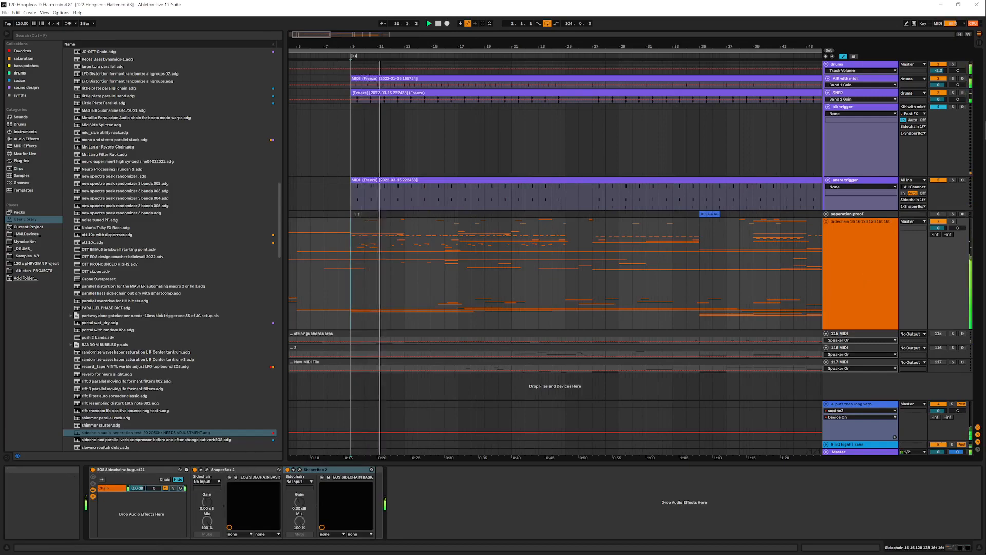
Examine the playing mix's spectrum and loudness in Pure Analyzer System, and return to the Live set
{"action": "left_click_drag", "start_coordinate": [354, 1], "coordinate": [326, 56]}
{"action": "double_click", "coordinate": [325, 56]}
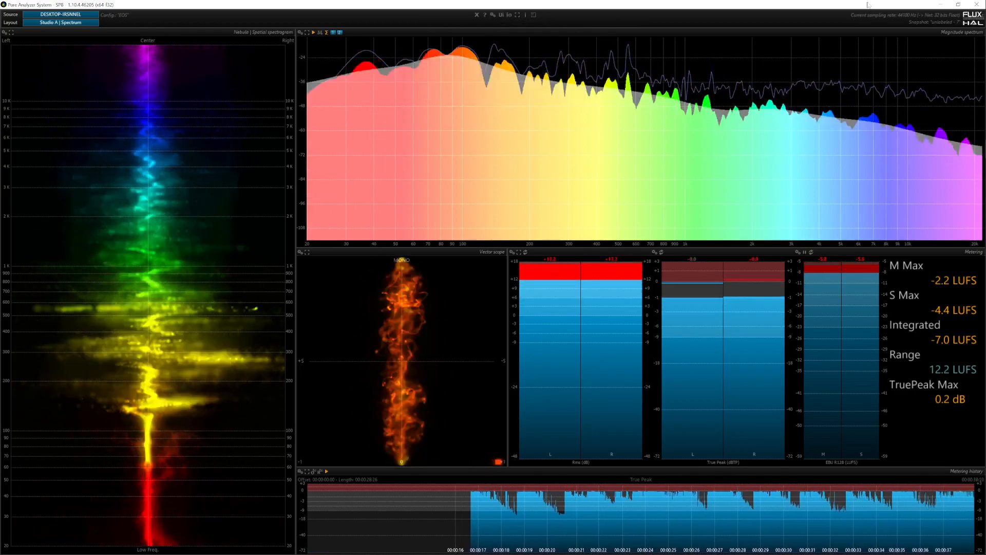
{"action": "left_click", "coordinate": [940, 6]}
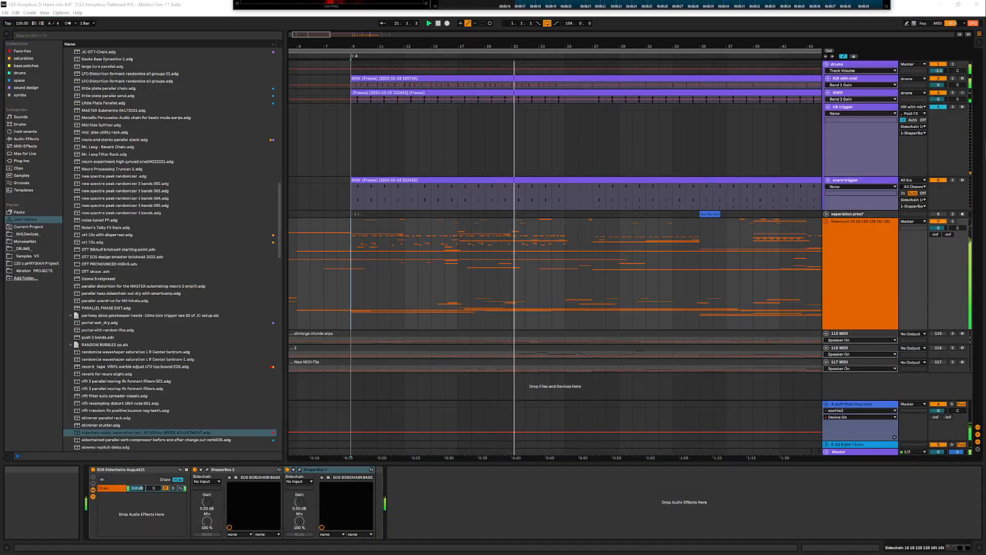
Save the Live set and place the insert marker on the kick trigger track at 21.1.1
{"action": "left_click", "coordinate": [418, 150]}
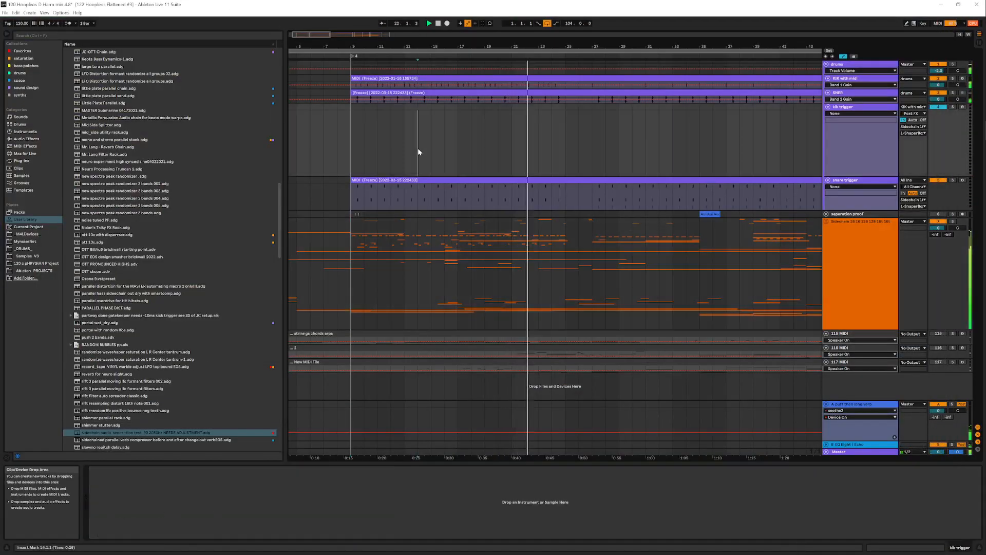
{"action": "key", "text": "ctrl+s"}
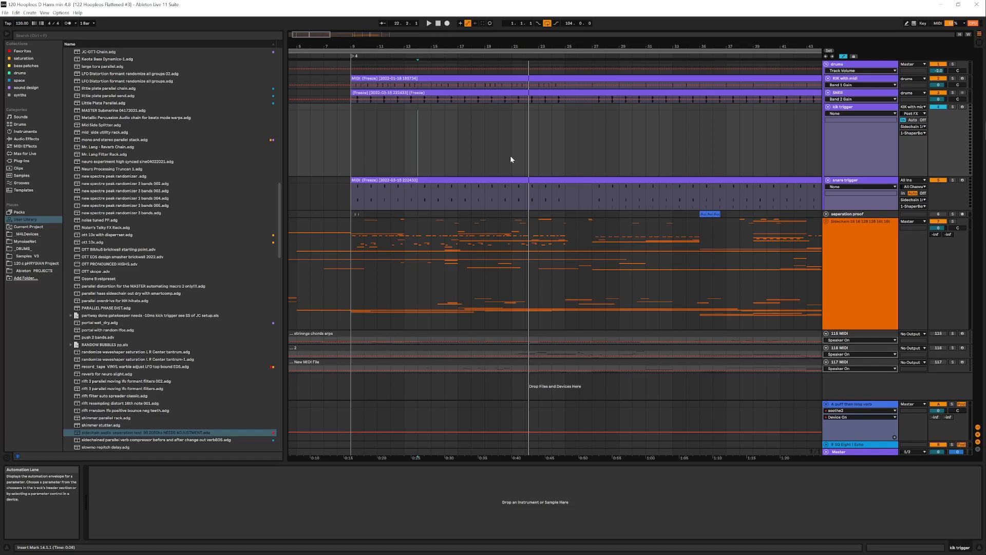
{"action": "left_click", "coordinate": [511, 158]}
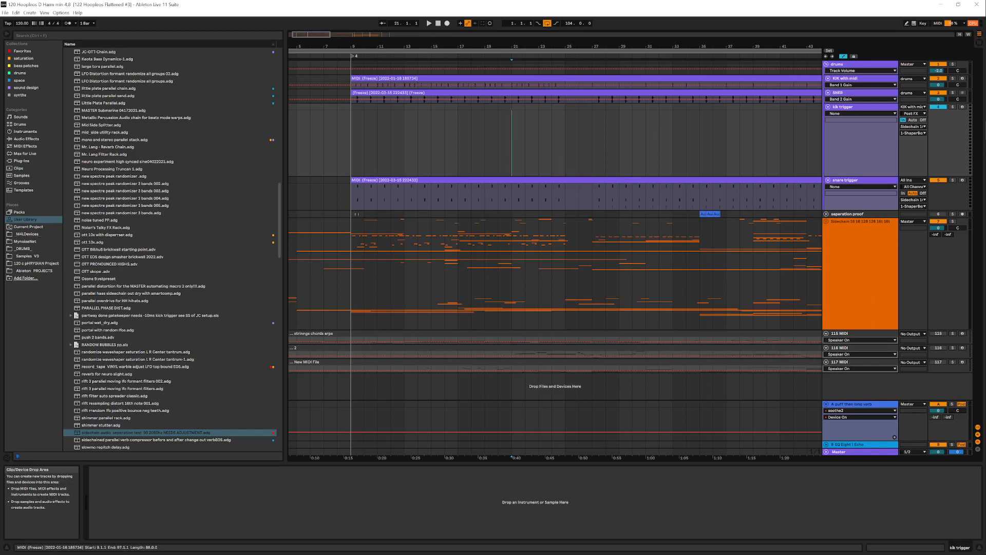
Select the separation proof track's time range from 34.1.1 to 37.1.1 and bring the drum section from bar 9 into view
{"action": "left_click_drag", "start_coordinate": [728, 215], "coordinate": [687, 214]}
{"action": "left_click_drag", "start_coordinate": [695, 47], "coordinate": [700, 25]}
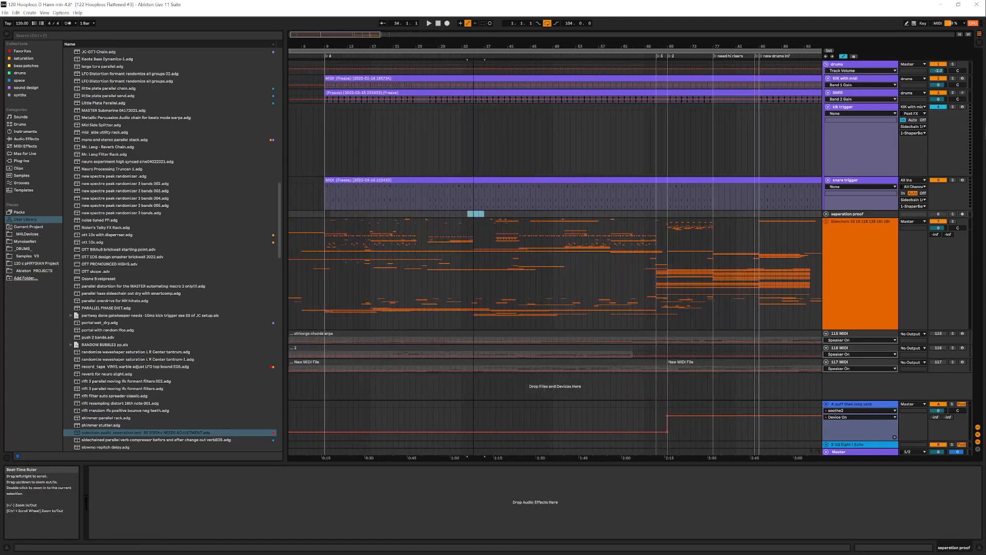
{"action": "left_click_drag", "start_coordinate": [324, 46], "coordinate": [301, 77]}
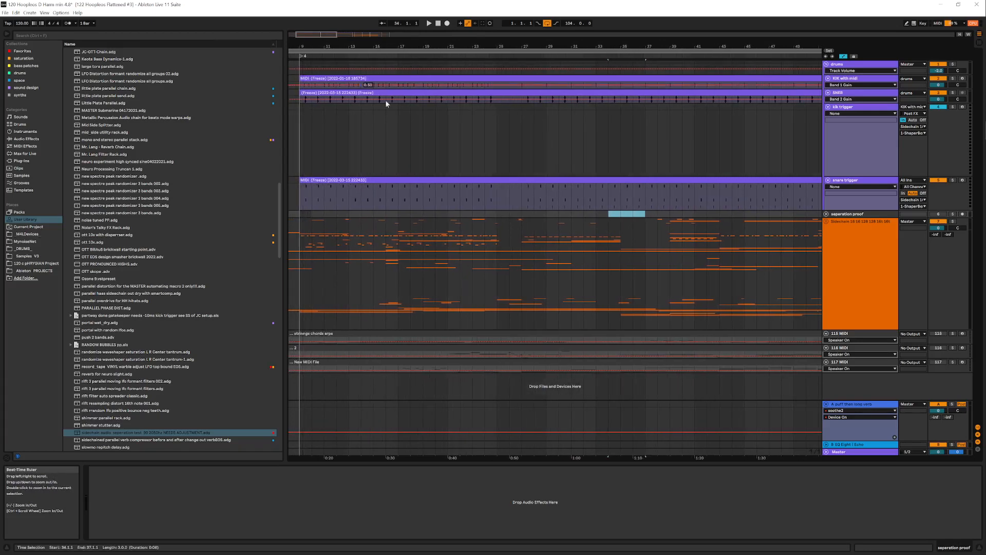